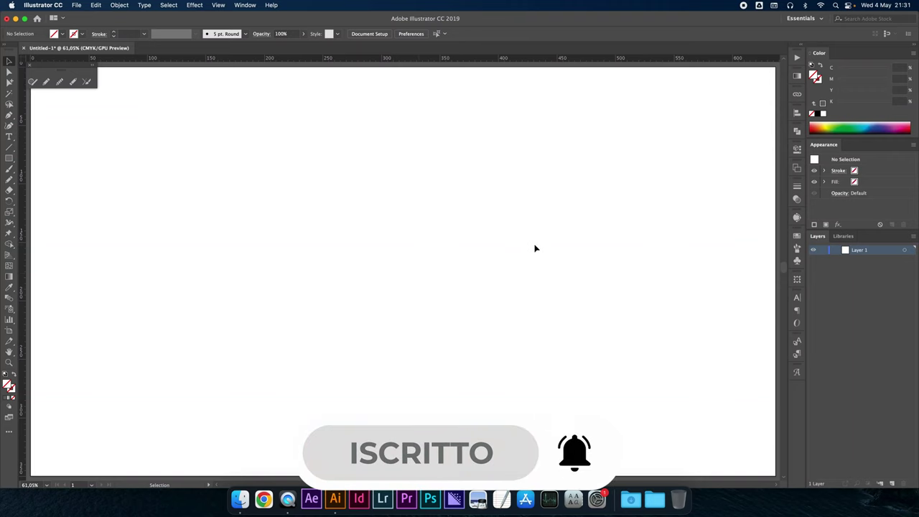
# Step: Show the Symbols panel and enlarge it to display all seven default symbols
pyautogui.click(797, 263)
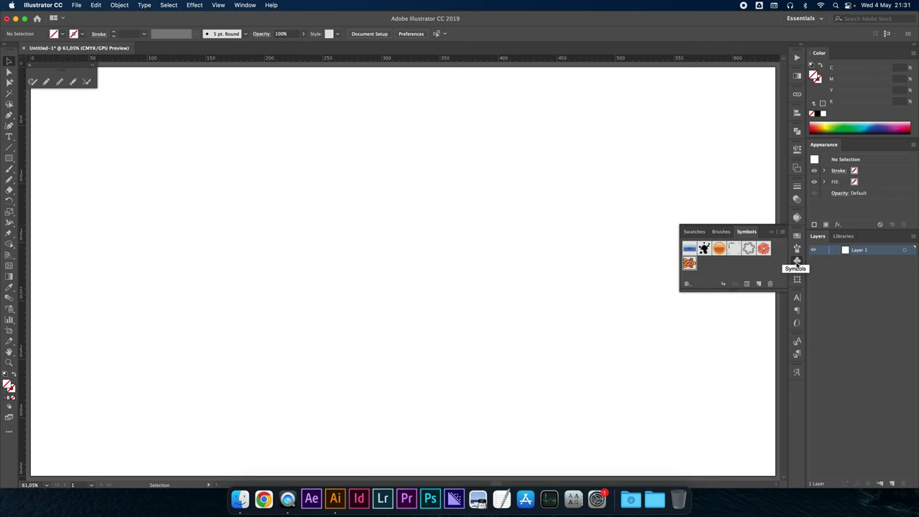
pyautogui.click(245, 6)
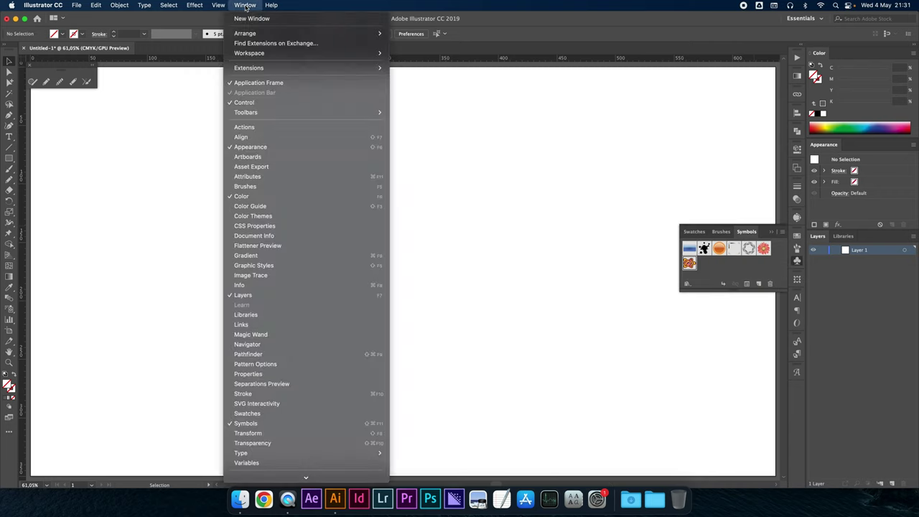
pyautogui.click(258, 423)
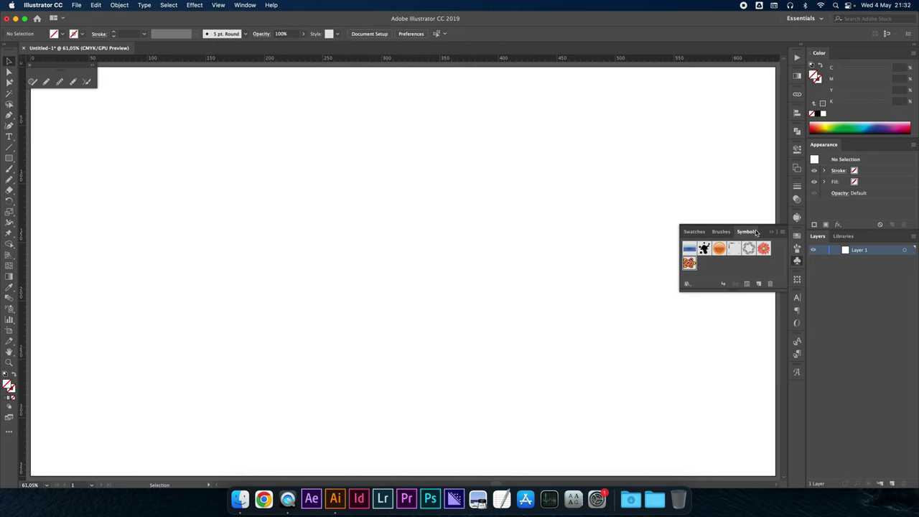
pyautogui.moveTo(724, 291); pyautogui.dragTo(733, 325)
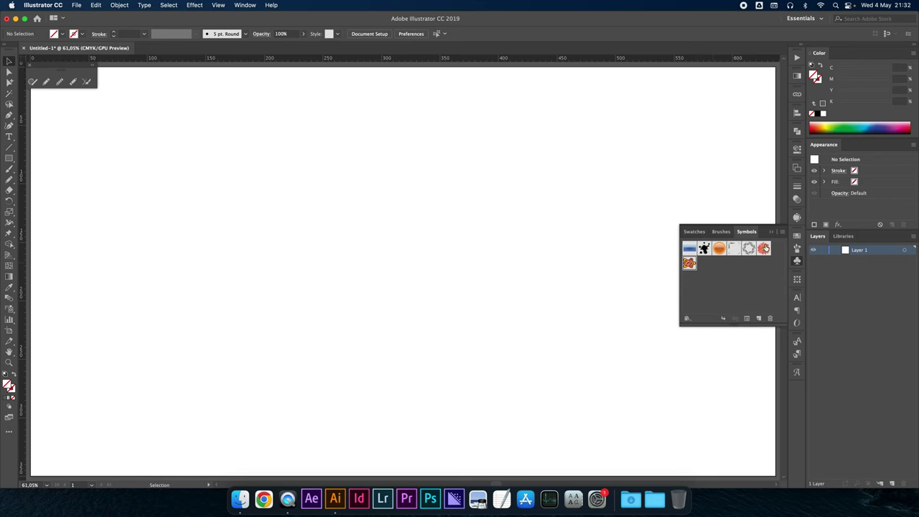
pyautogui.moveTo(763, 248); pyautogui.dragTo(442, 250)
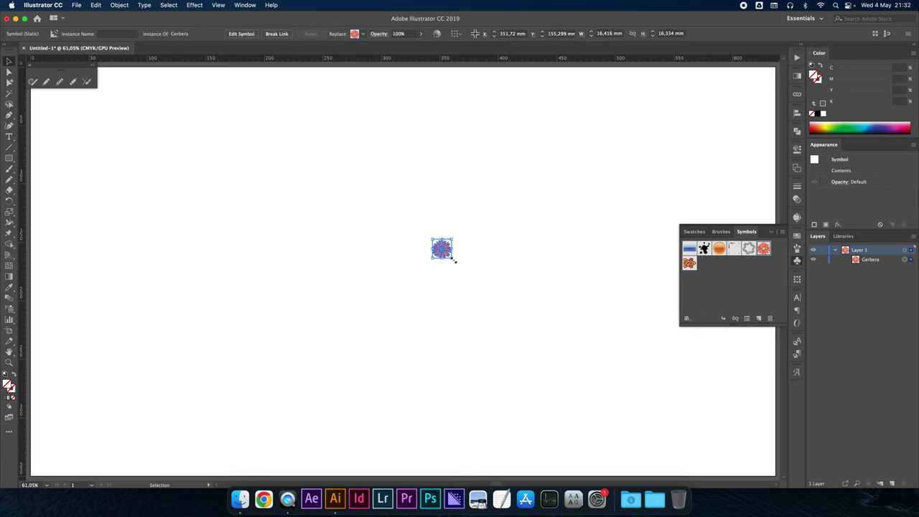
pyautogui.moveTo(454, 260); pyautogui.dragTo(557, 361)
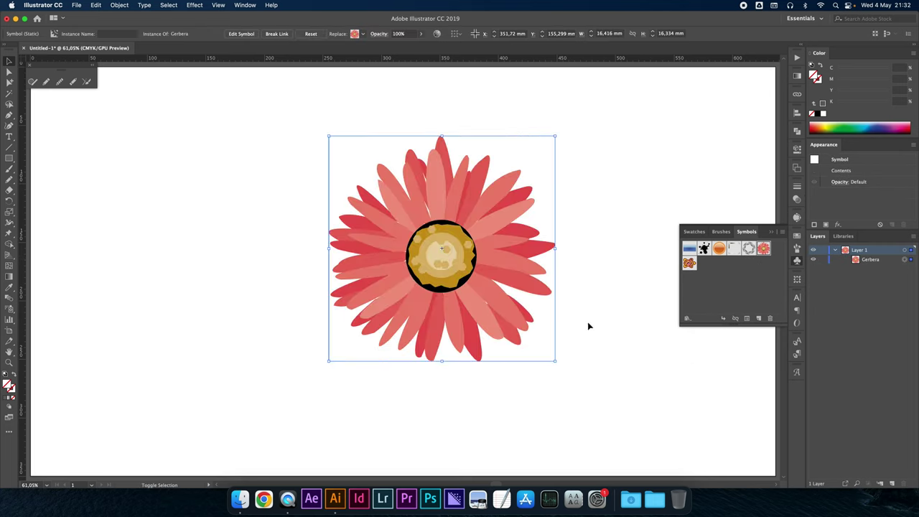
pyautogui.click(579, 228)
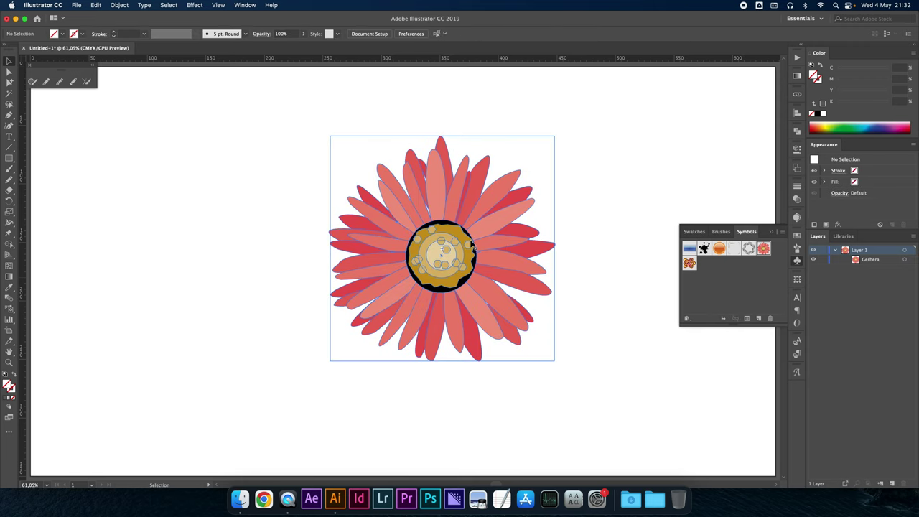
pyautogui.click(499, 239)
pyautogui.press('Delete')
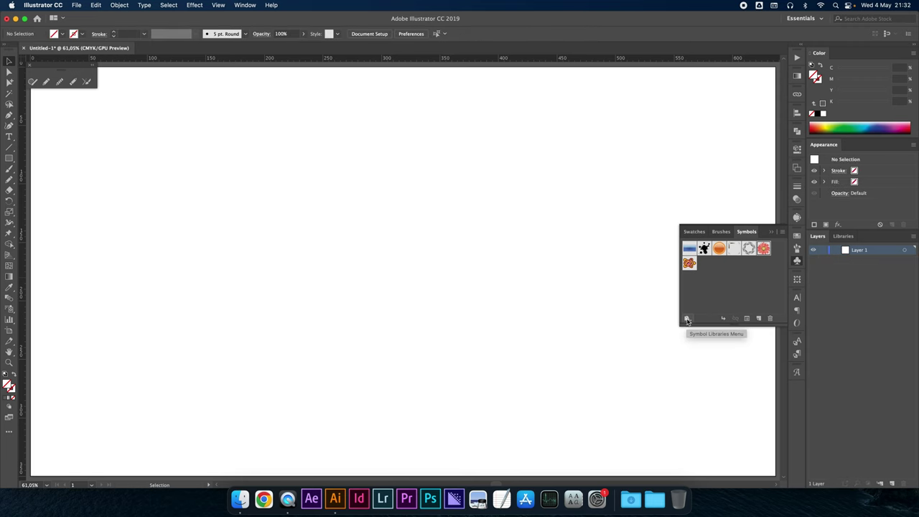
# Step: Open the Hair and Fur symbol library, enlarge it, and switch to Mad Science
pyautogui.click(687, 319)
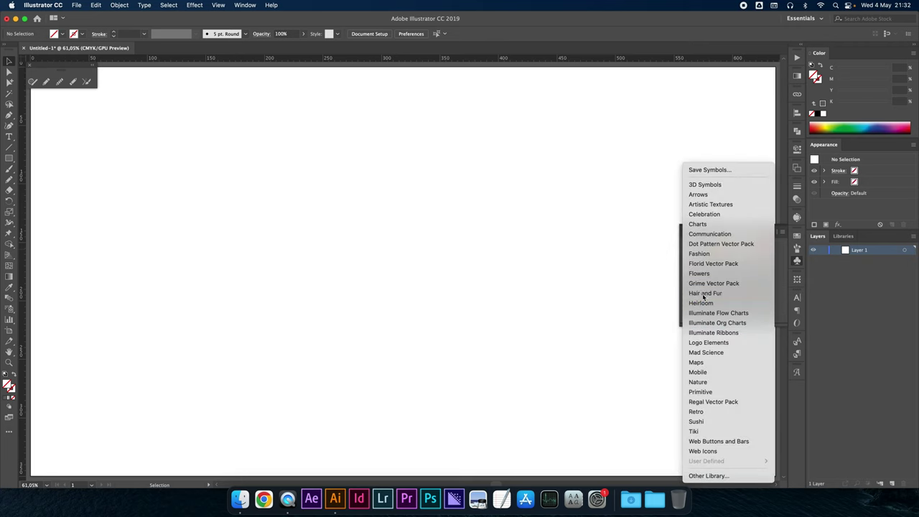
pyautogui.click(612, 248)
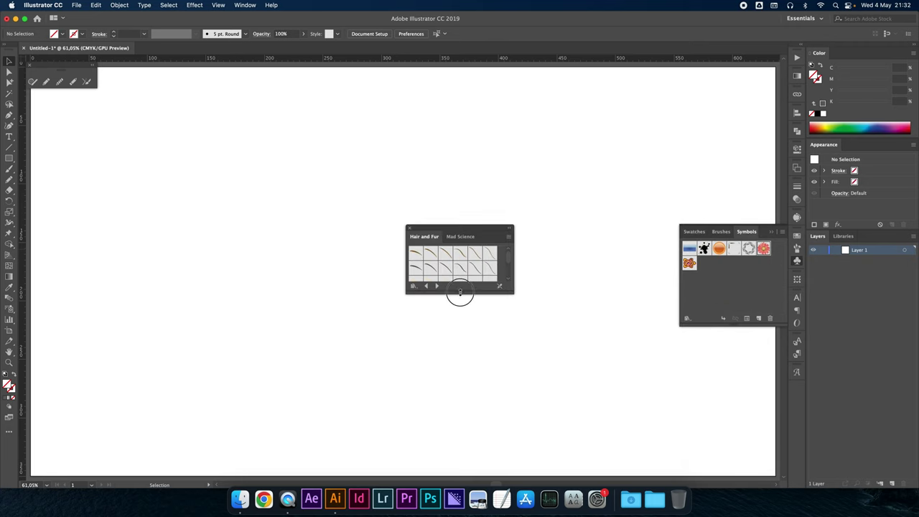
pyautogui.moveTo(459, 294); pyautogui.dragTo(471, 383)
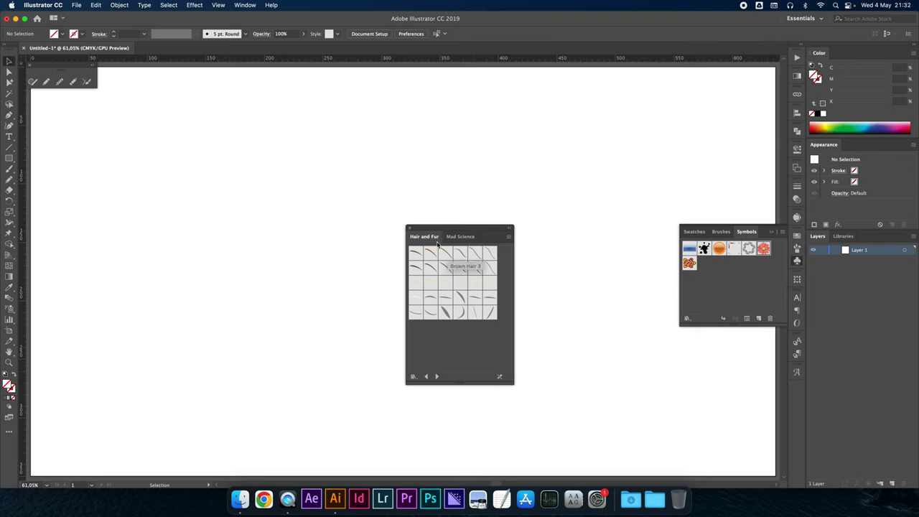
pyautogui.click(469, 238)
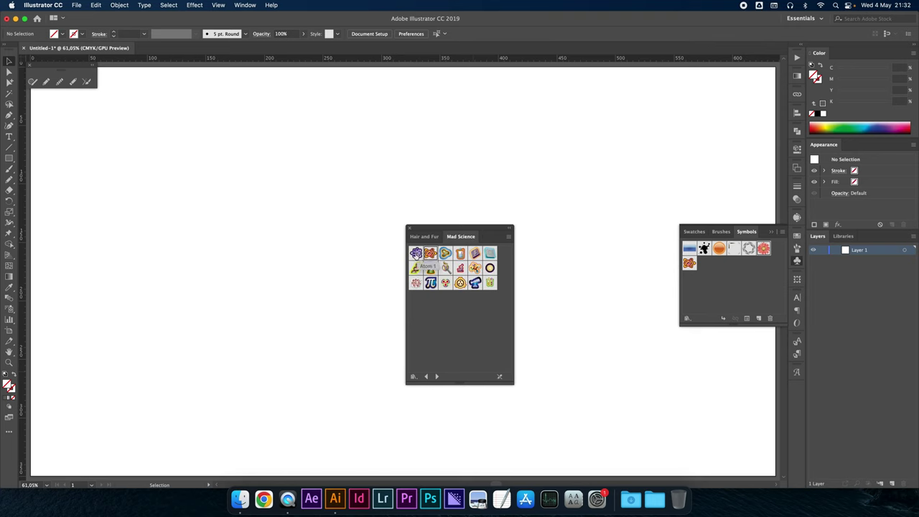
# Step: Place the Mad Science Atom symbol on the artboard and move it lower-left
pyautogui.moveTo(416, 254)
pyautogui.mouseDown()
pyautogui.moveTo(314, 237)
pyautogui.moveTo(418, 314)
pyautogui.mouseUp()
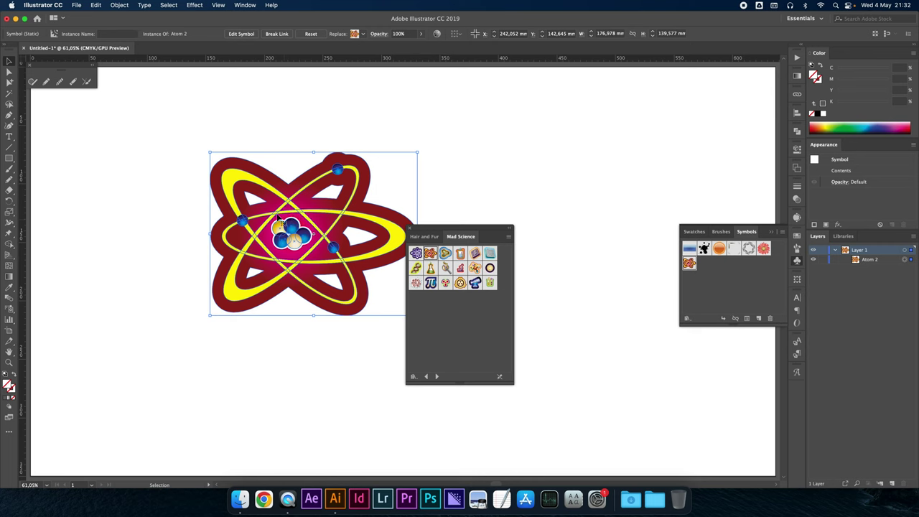
pyautogui.moveTo(316, 224); pyautogui.dragTo(263, 291)
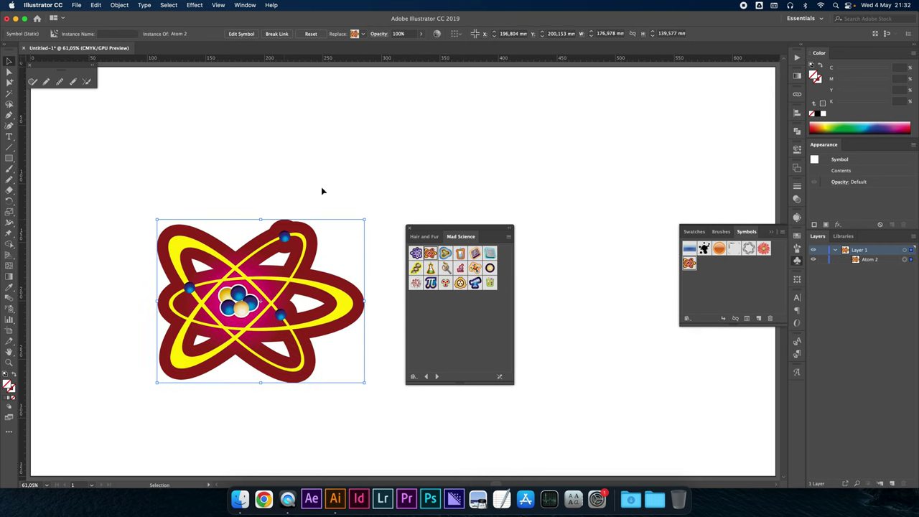
pyautogui.click(687, 318)
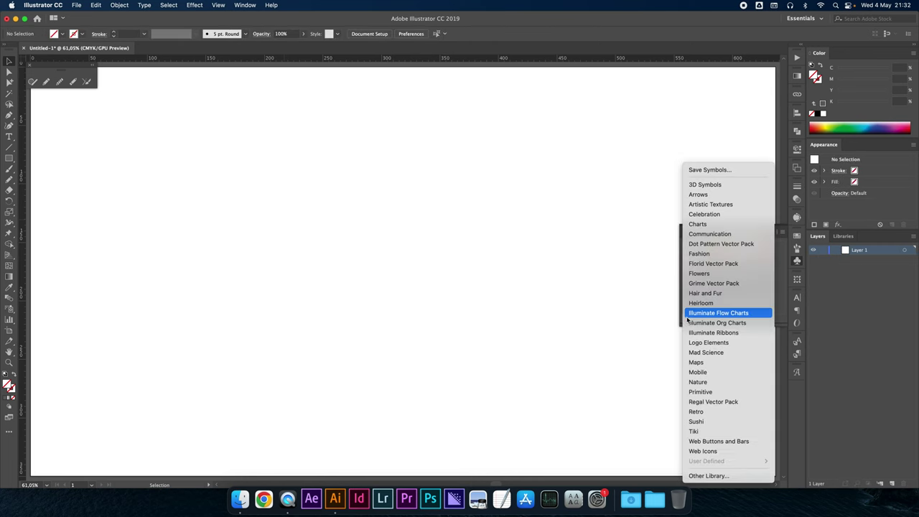
# Step: Open the Nature symbol library, then reposition and enlarge its panel
pyautogui.click(703, 382)
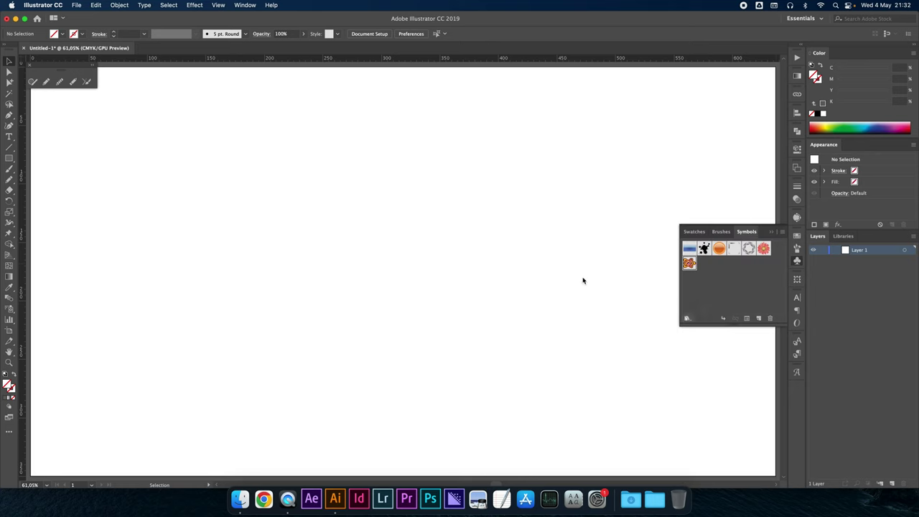
pyautogui.moveTo(437, 230); pyautogui.dragTo(502, 146)
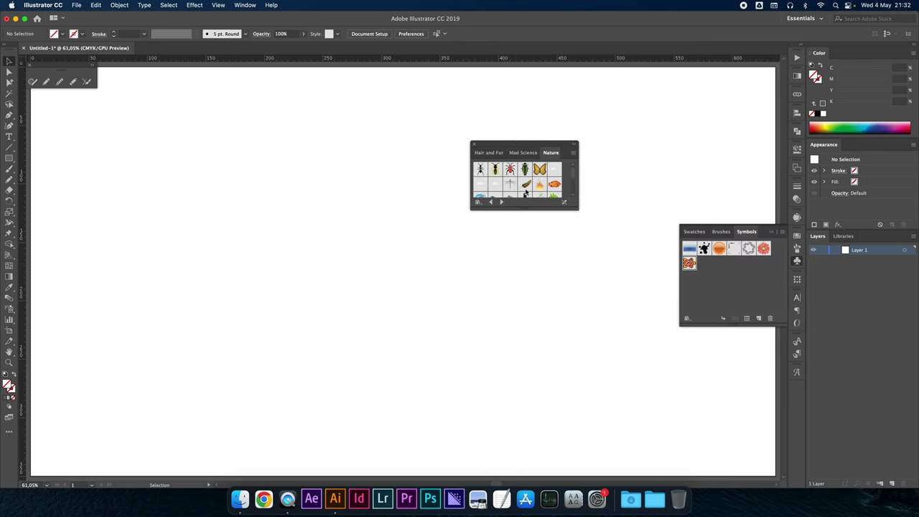
pyautogui.moveTo(522, 211); pyautogui.dragTo(550, 332)
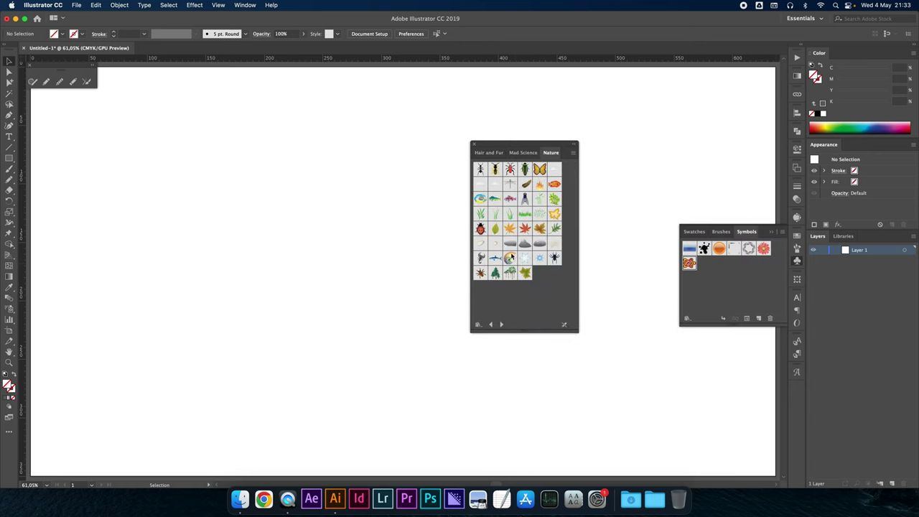
pyautogui.moveTo(506, 157); pyautogui.dragTo(584, 145)
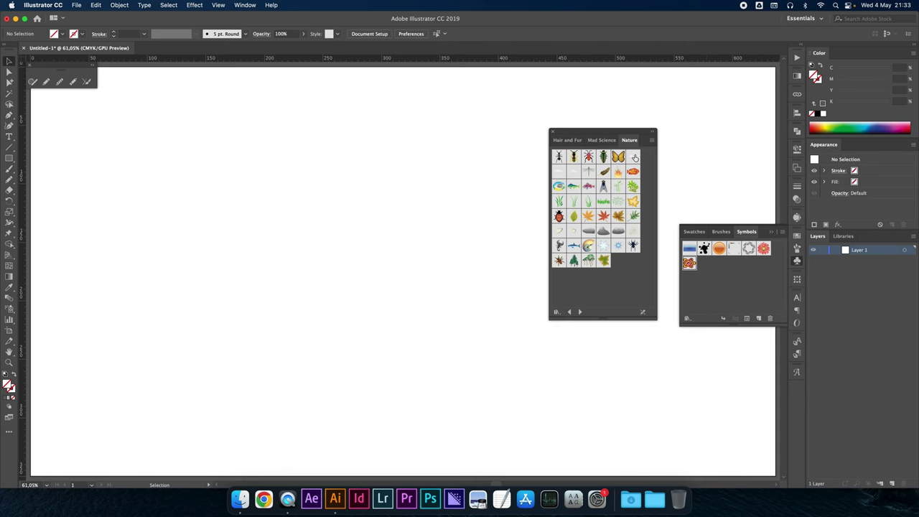
pyautogui.moveTo(593, 134); pyautogui.dragTo(573, 128)
# Step: Add the Nature Butterfly to document symbols and place a red Maple Leaf on the artboard
pyautogui.click(580, 135)
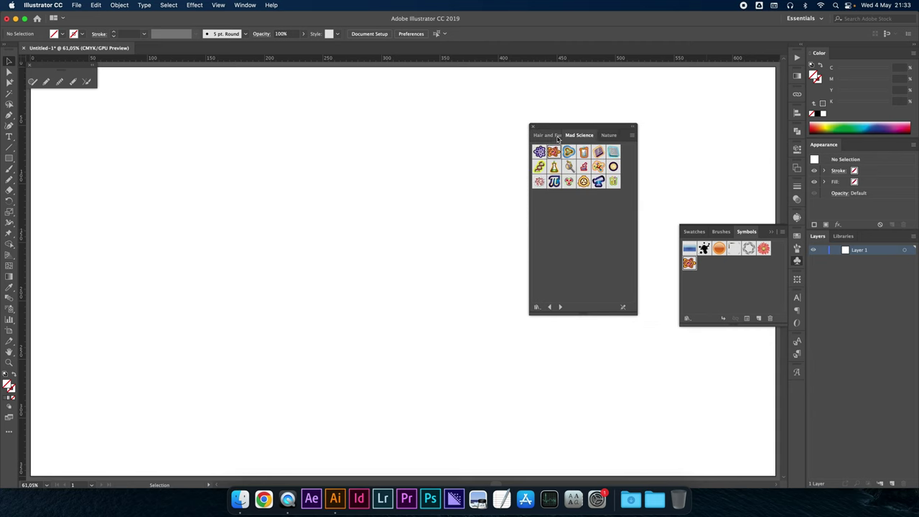
pyautogui.click(550, 135)
pyautogui.click(582, 135)
pyautogui.click(608, 135)
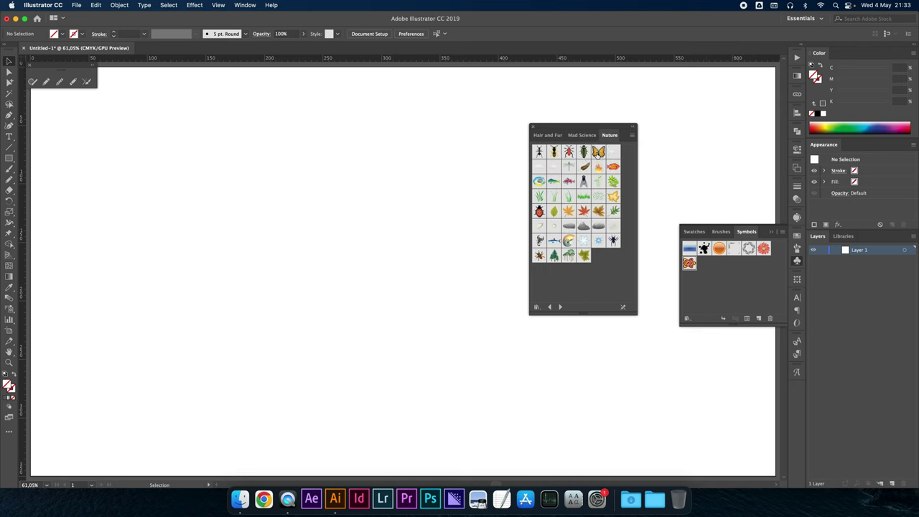
pyautogui.moveTo(599, 151); pyautogui.dragTo(713, 273)
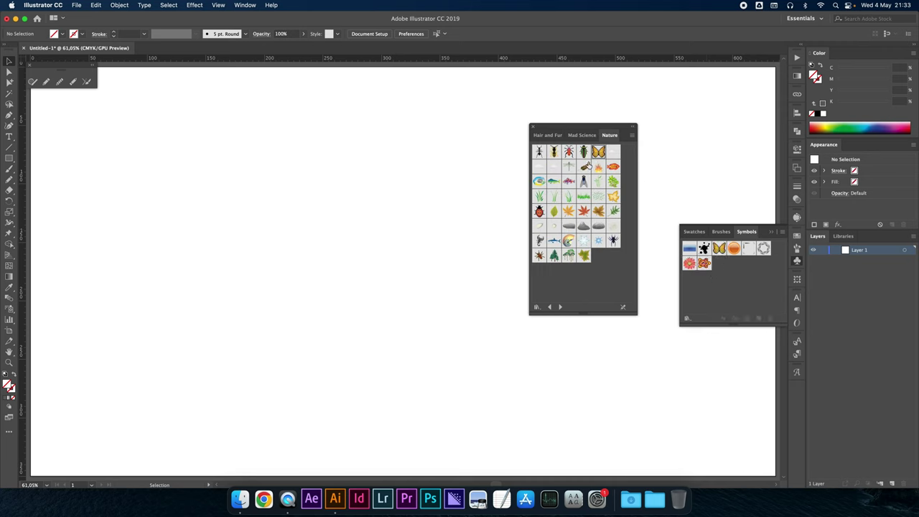
pyautogui.moveTo(584, 214); pyautogui.dragTo(377, 266)
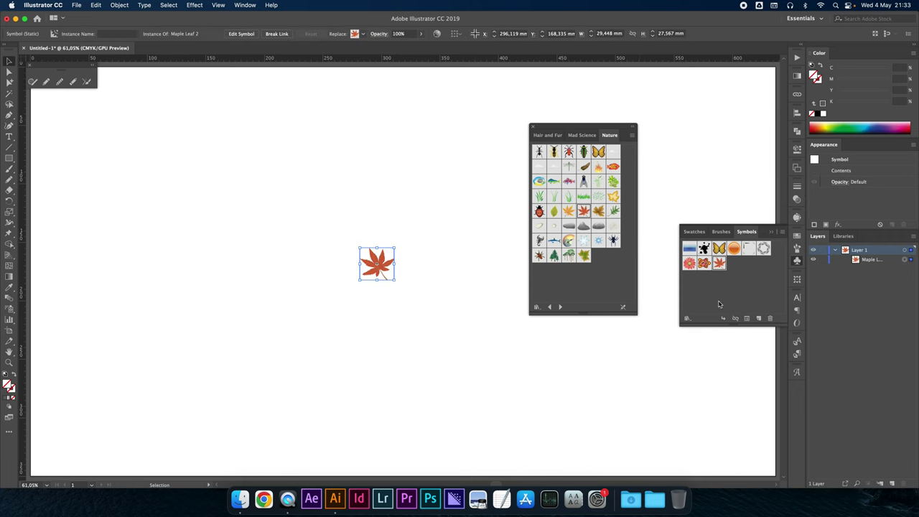
# Step: Place an orange maple leaf; add the brown maple leaf and green plant to document symbols
pyautogui.moveTo(568, 215); pyautogui.dragTo(467, 307)
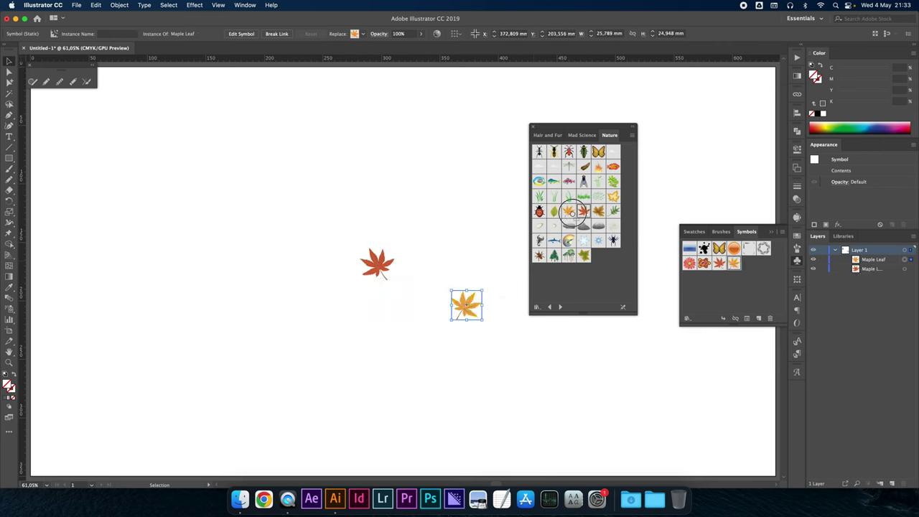
pyautogui.moveTo(598, 210); pyautogui.dragTo(724, 288)
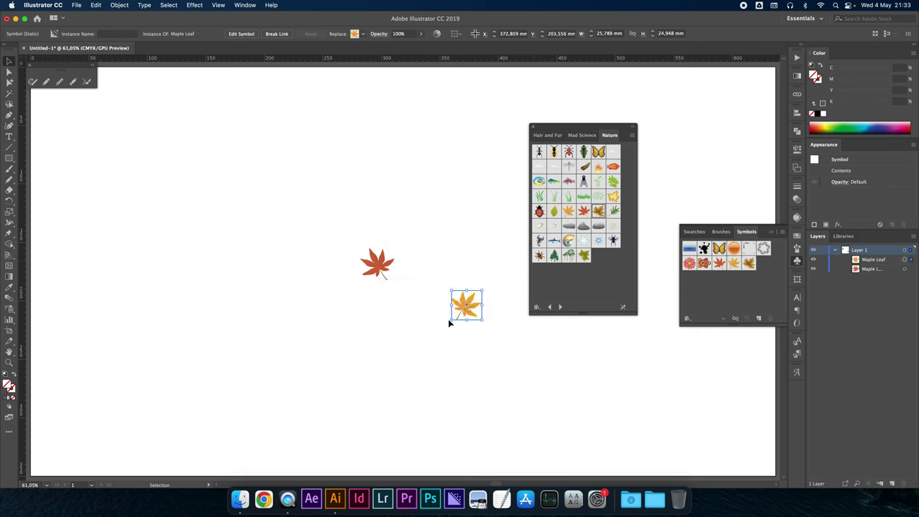
pyautogui.moveTo(614, 216); pyautogui.dragTo(722, 291)
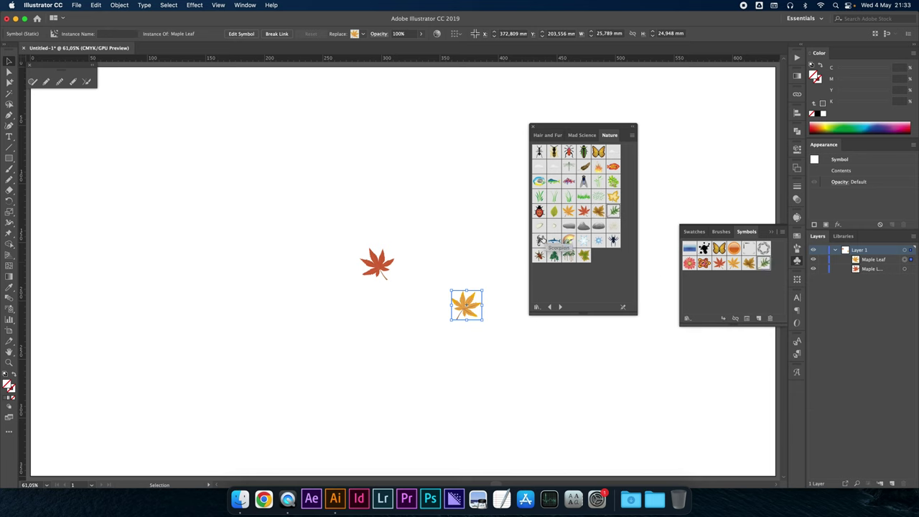
# Step: Close the Nature library and delete both maple leaves from the artboard
pyautogui.click(534, 128)
pyautogui.moveTo(308, 226); pyautogui.dragTo(551, 410)
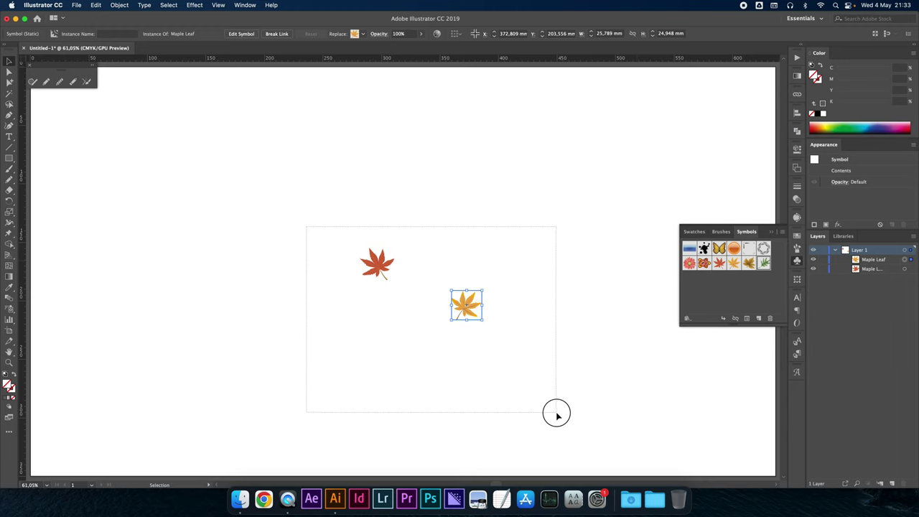
pyautogui.press('Delete')
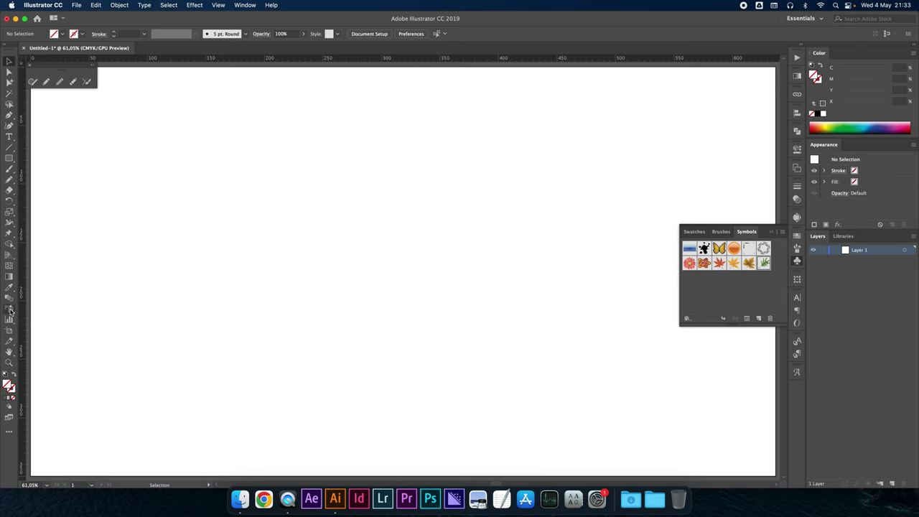
# Step: Tear off the Symbol Sprayer flyout as a floating toolbar and park it bottom-left
pyautogui.click(10, 310)
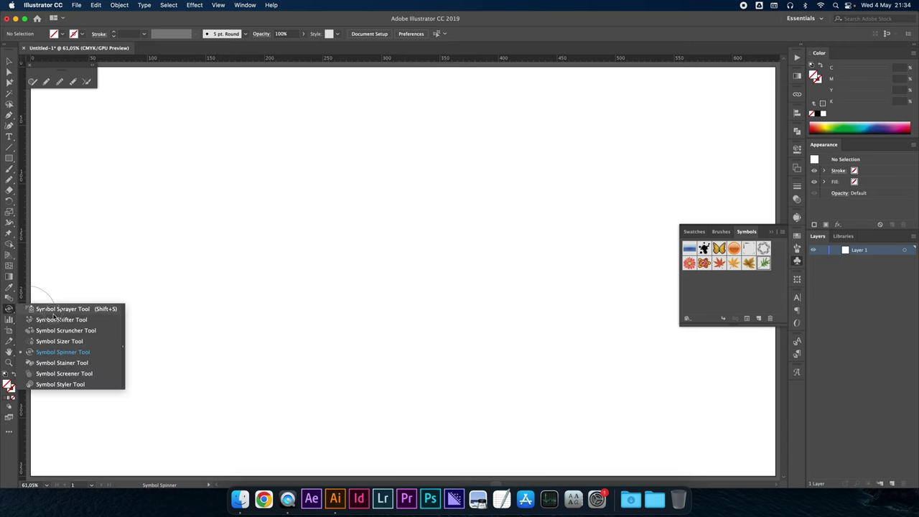
pyautogui.click(123, 349)
pyautogui.click(123, 347)
pyautogui.click(516, 268)
pyautogui.moveTo(57, 318); pyautogui.dragTo(58, 457)
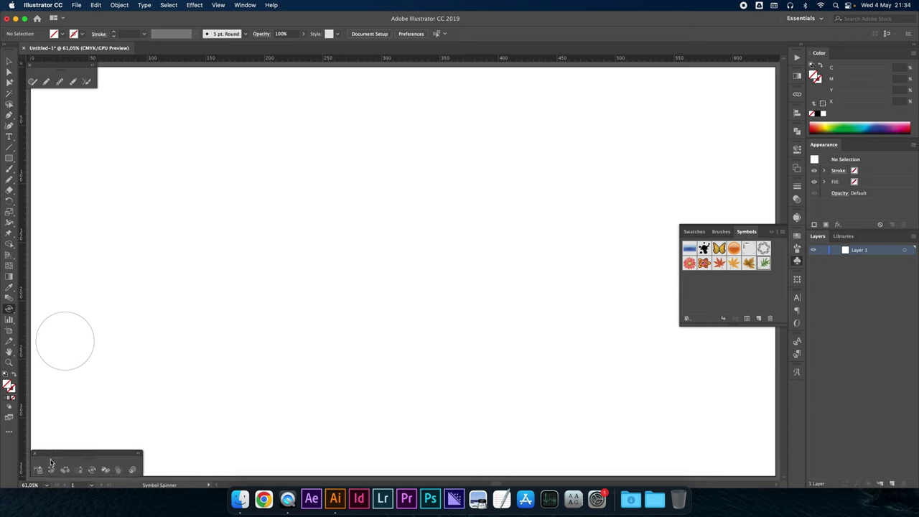
pyautogui.moveTo(55, 456); pyautogui.dragTo(55, 455)
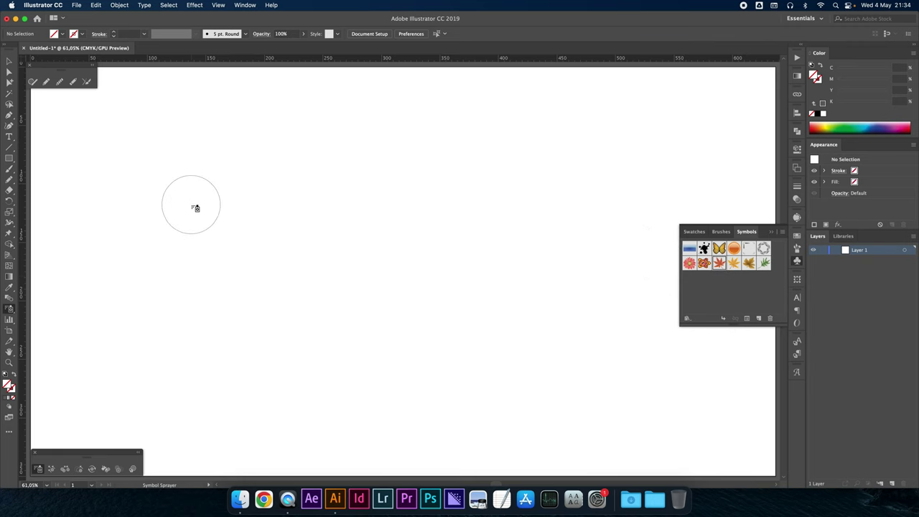
pyautogui.click(194, 207)
pyautogui.click(484, 192)
pyautogui.click(243, 321)
pyautogui.click(488, 335)
pyautogui.click(356, 388)
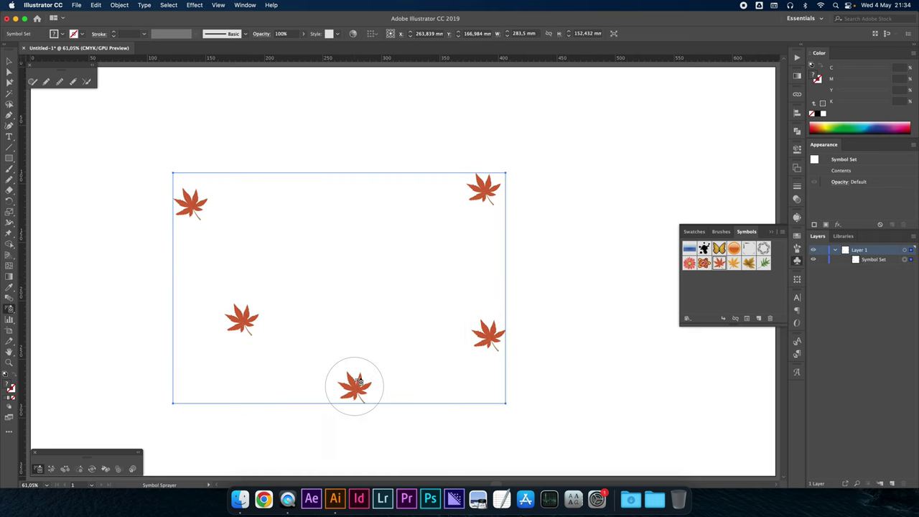
pyautogui.click(352, 273)
pyautogui.click(345, 175)
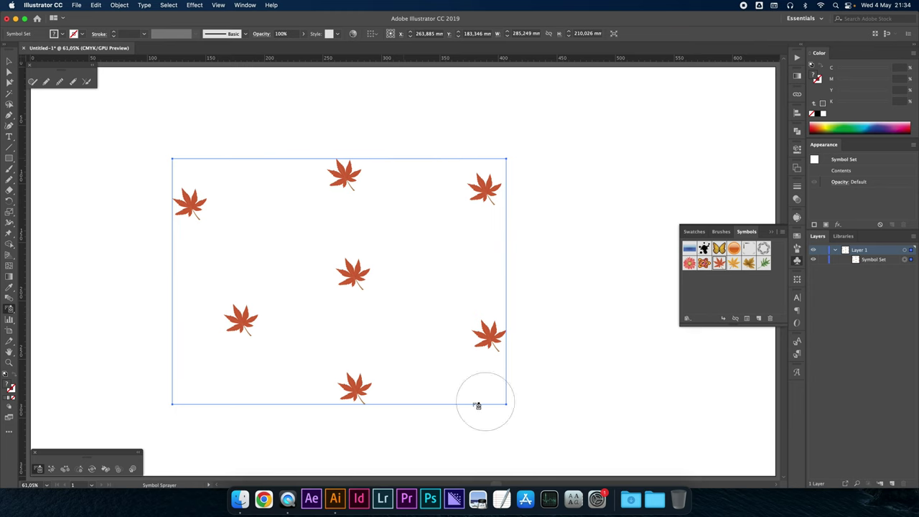
pyautogui.click(870, 262)
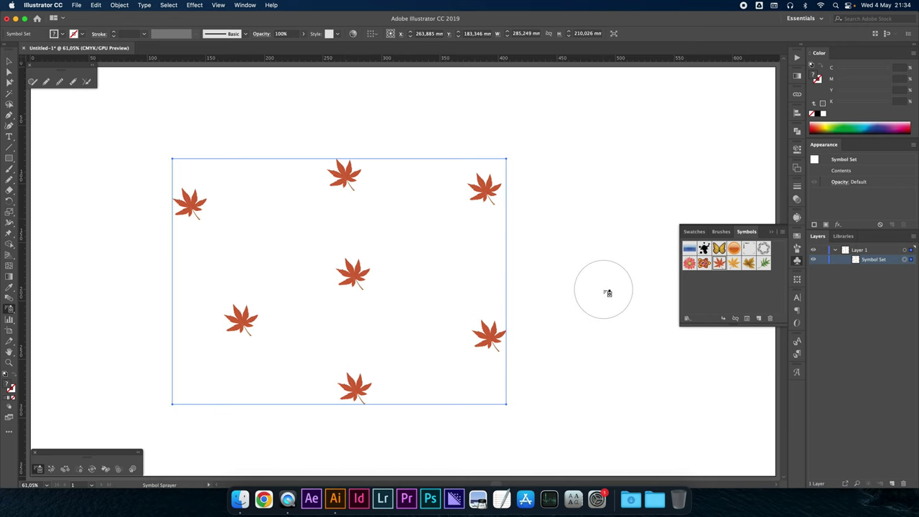
pyautogui.press('Delete')
pyautogui.moveTo(163, 171); pyautogui.dragTo(544, 399)
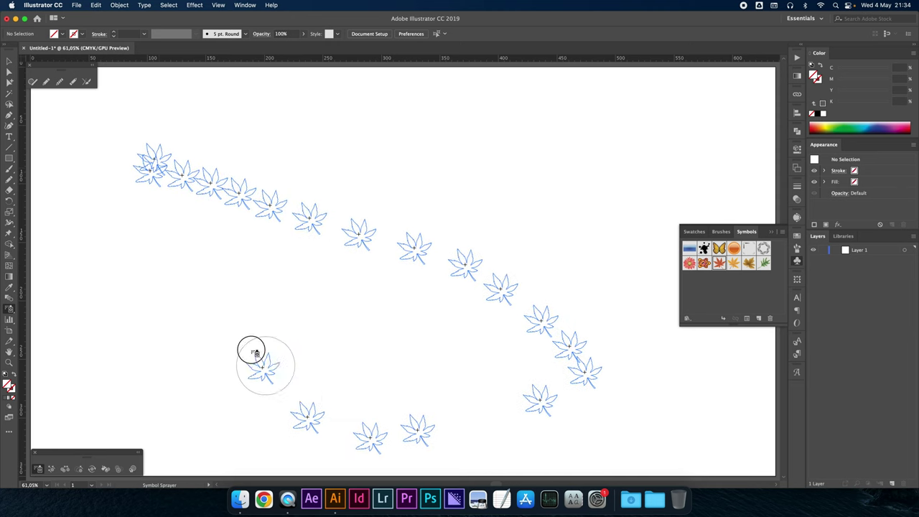
pyautogui.moveTo(543, 400); pyautogui.dragTo(279, 340)
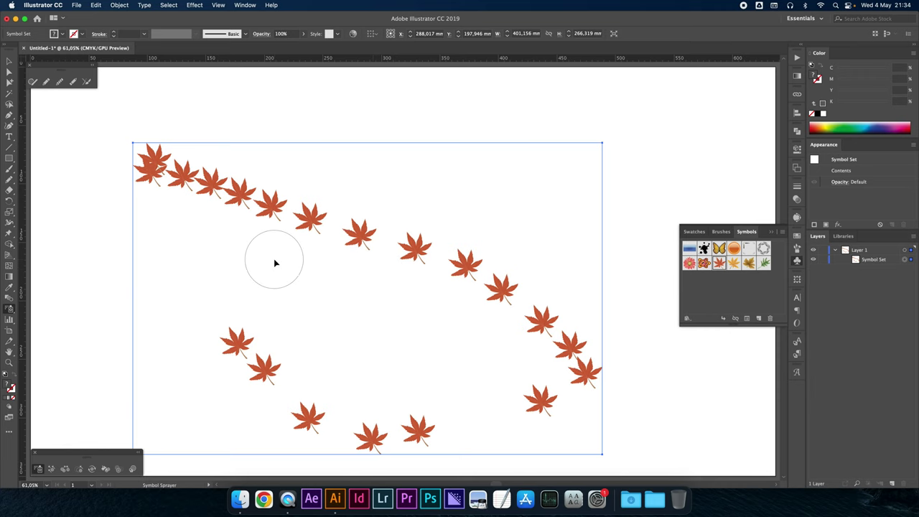
pyautogui.press('Delete')
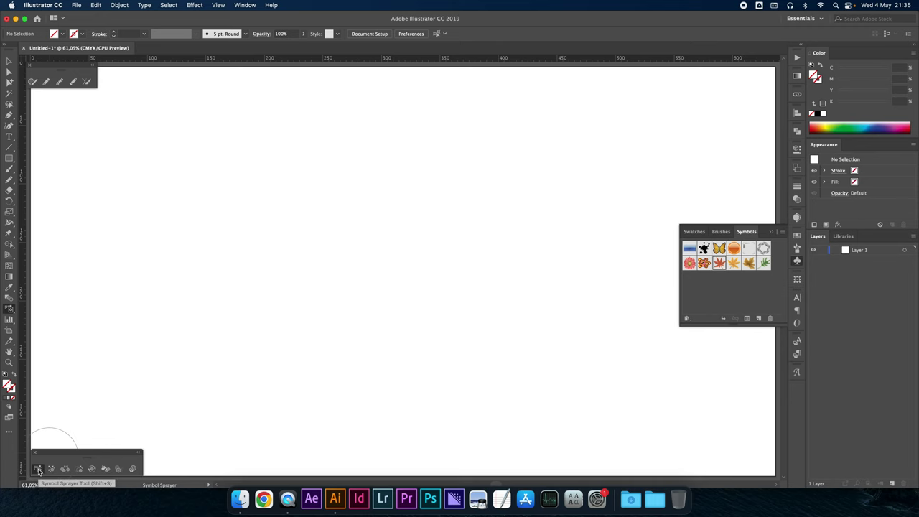
# Step: Set symbolism Diameter to 30 mm and Intensity 5, then spray a curving maple-leaf trail
pyautogui.doubleClick(39, 471)
pyautogui.moveTo(270, 161); pyautogui.dragTo(399, 138)
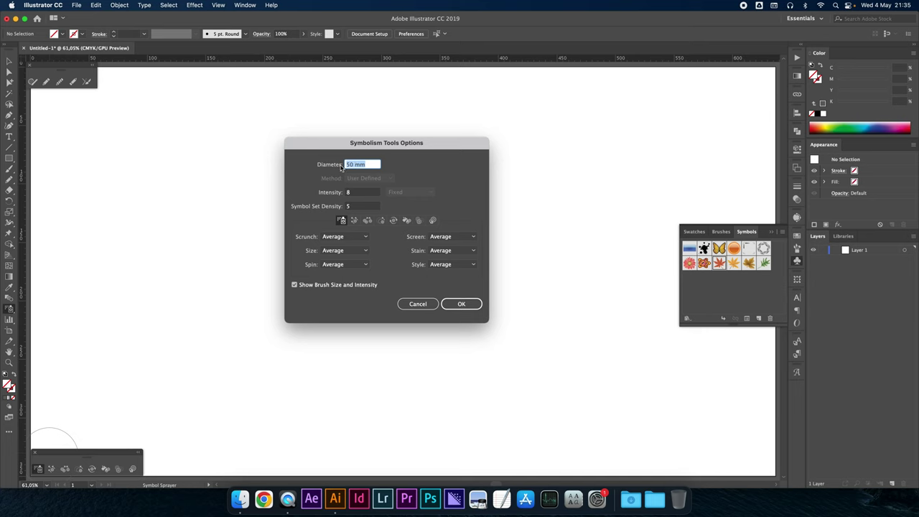
pyautogui.write('30')
pyautogui.click(357, 192)
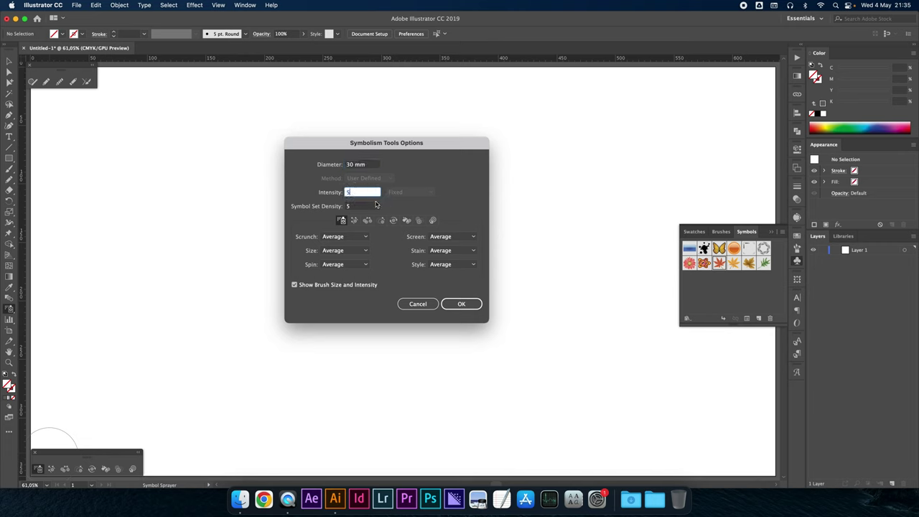
pyautogui.press('Return')
pyautogui.moveTo(207, 156)
pyautogui.mouseDown()
pyautogui.moveTo(369, 193)
pyautogui.moveTo(458, 239)
pyautogui.moveTo(469, 328)
pyautogui.moveTo(290, 384)
pyautogui.moveTo(182, 268)
pyautogui.moveTo(126, 338)
pyautogui.moveTo(170, 381)
pyautogui.moveTo(192, 371)
pyautogui.mouseUp()
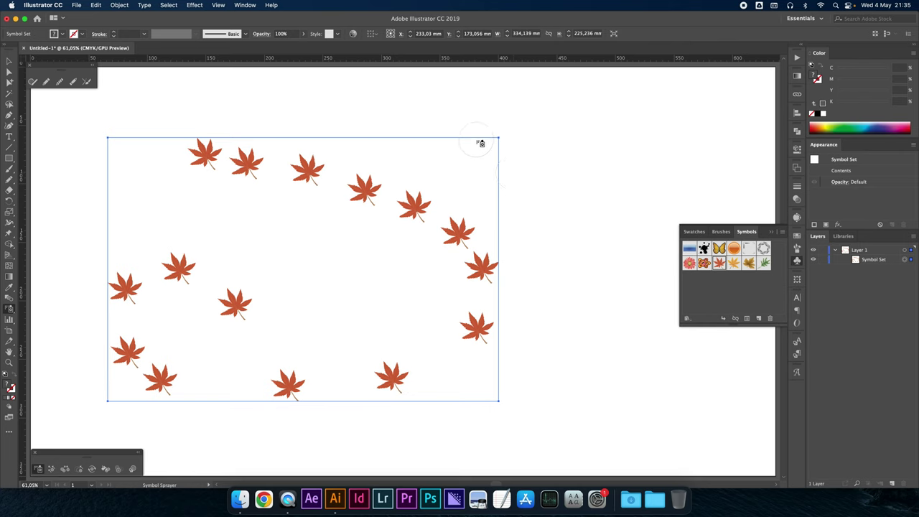
# Step: Delete the previous leaf set and spray a fresh trail of maple leaves
pyautogui.press('Delete')
pyautogui.moveTo(237, 201)
pyautogui.mouseDown()
pyautogui.moveTo(381, 213)
pyautogui.moveTo(419, 226)
pyautogui.moveTo(445, 260)
pyautogui.moveTo(437, 290)
pyautogui.moveTo(407, 306)
pyautogui.moveTo(298, 302)
pyautogui.mouseUp()
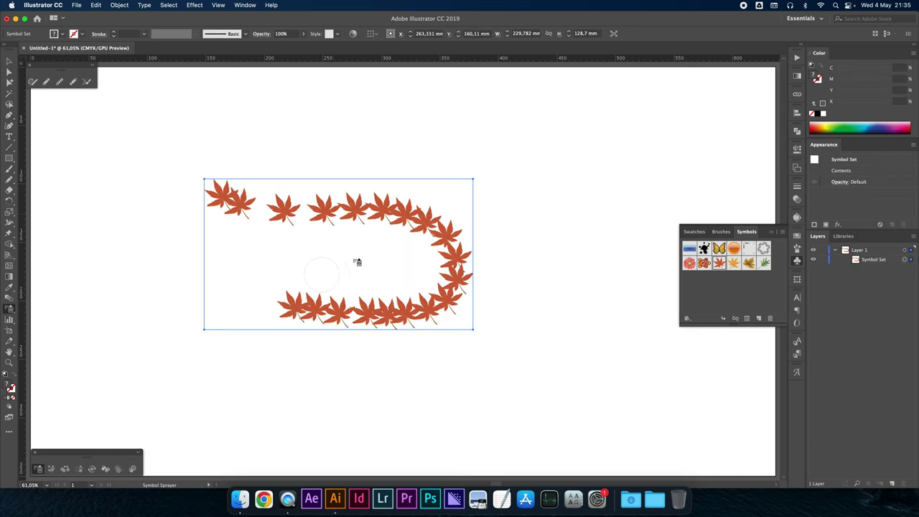
pyautogui.moveTo(242, 139)
pyautogui.mouseDown()
pyautogui.moveTo(610, 304)
pyautogui.moveTo(41, 304)
pyautogui.moveTo(202, 201)
pyautogui.mouseUp()
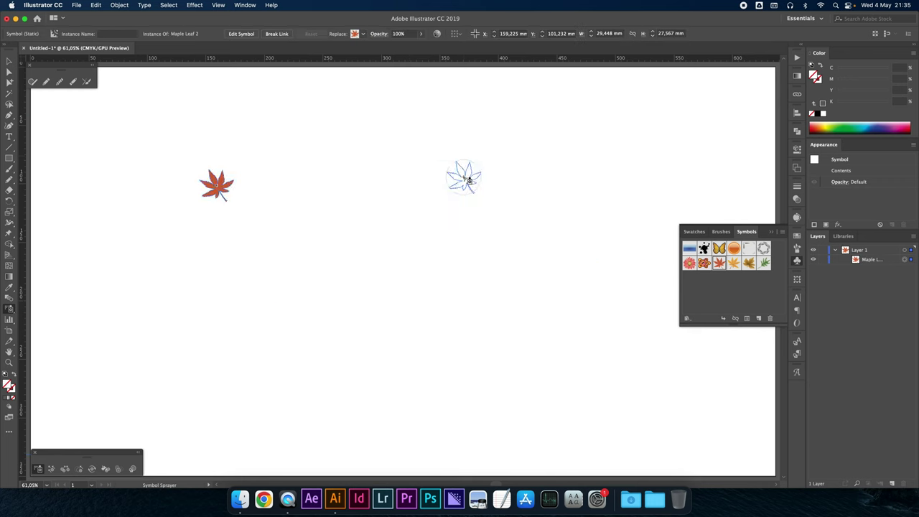
# Step: Place single maple leaves one at a time across the page
pyautogui.moveTo(242, 299); pyautogui.dragTo(242, 300)
pyautogui.click(541, 362)
pyautogui.click(358, 411)
pyautogui.click(358, 279)
pyautogui.click(493, 263)
pyautogui.click(330, 138)
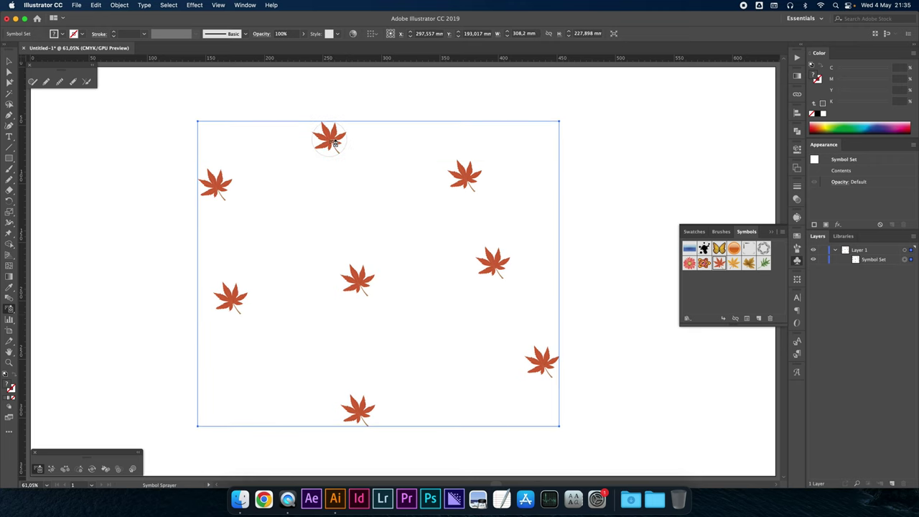
pyautogui.click(50, 470)
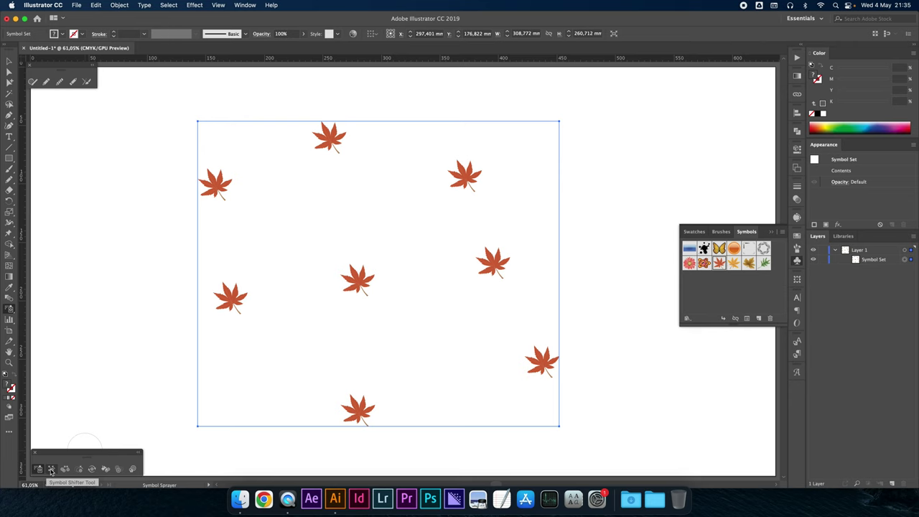
# Step: Use the Symbol Shifter to nudge the left, right, bottom and middle maple leaves into new spots
pyautogui.click(50, 470)
pyautogui.moveTo(235, 305); pyautogui.dragTo(277, 289)
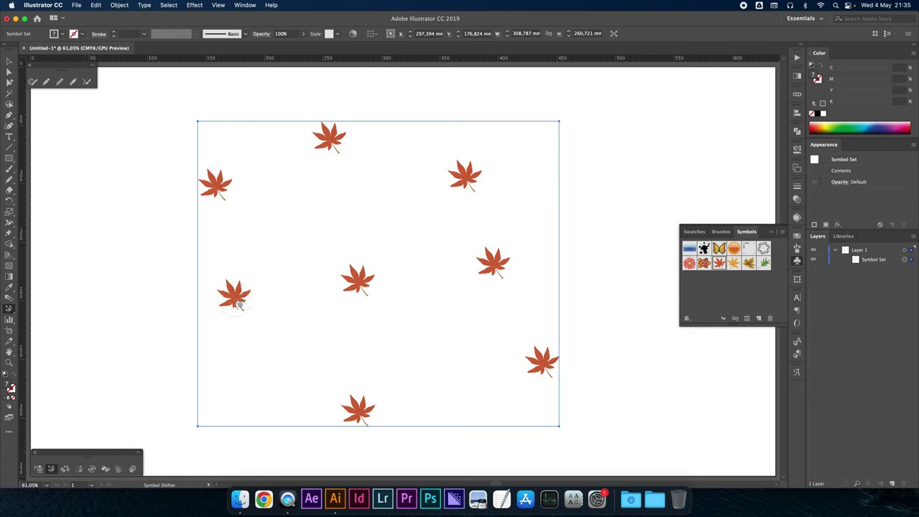
pyautogui.moveTo(495, 264); pyautogui.dragTo(488, 260)
pyautogui.moveTo(467, 176); pyautogui.dragTo(474, 172)
pyautogui.moveTo(550, 365); pyautogui.dragTo(531, 357)
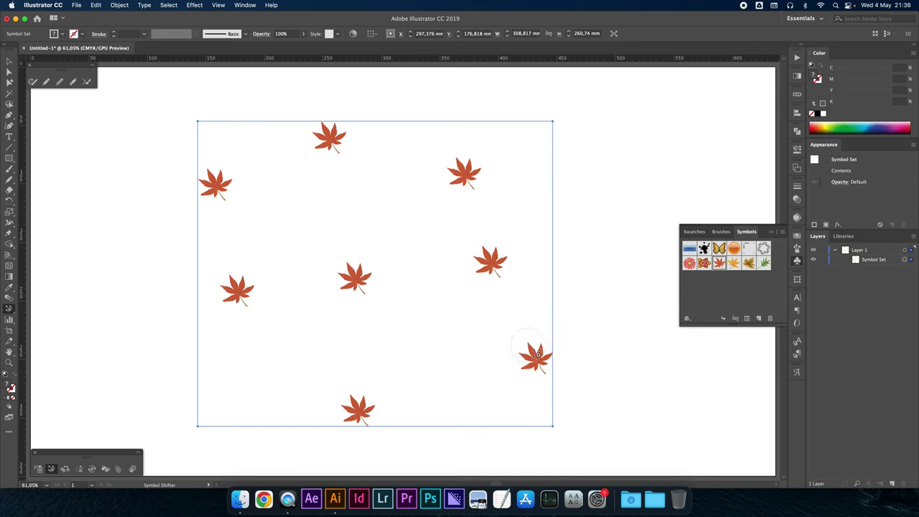
pyautogui.moveTo(382, 412)
pyautogui.mouseDown()
pyautogui.moveTo(367, 386)
pyautogui.moveTo(372, 354)
pyautogui.mouseUp()
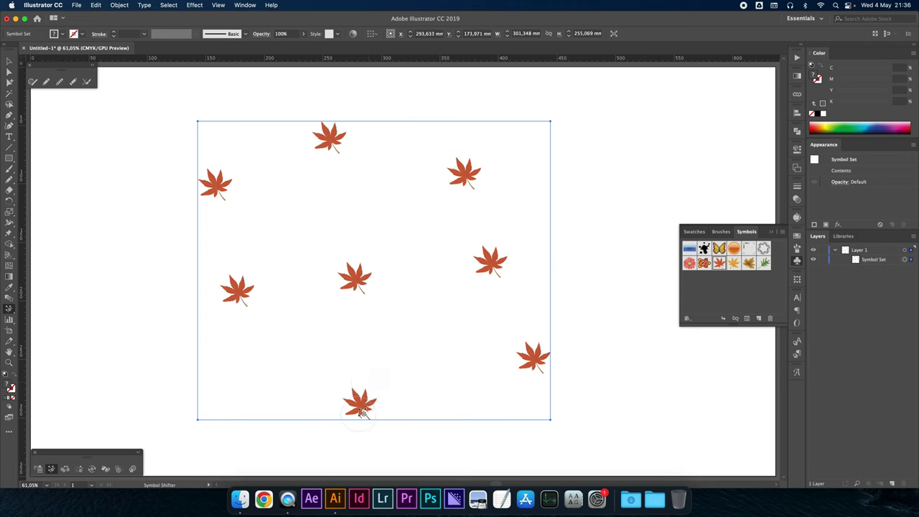
pyautogui.moveTo(244, 298); pyautogui.dragTo(243, 290)
pyautogui.moveTo(206, 199); pyautogui.dragTo(257, 187)
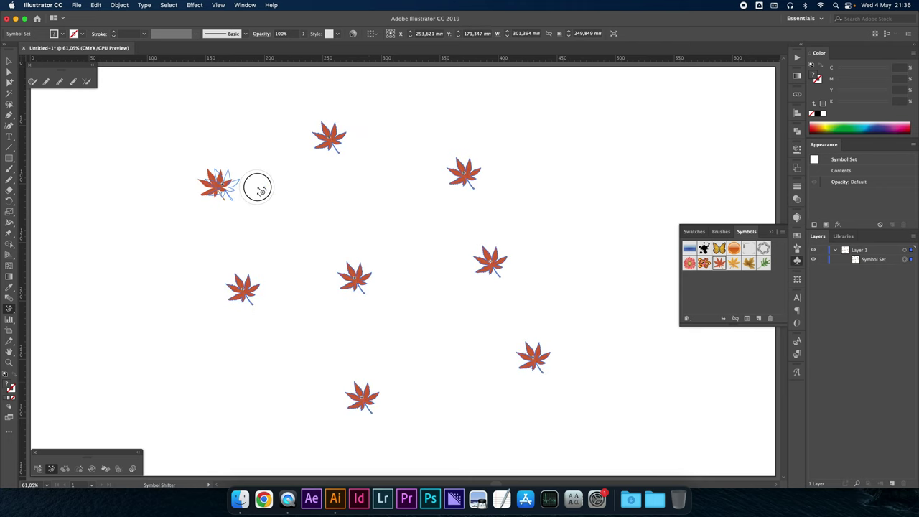
pyautogui.moveTo(353, 276); pyautogui.dragTo(357, 228)
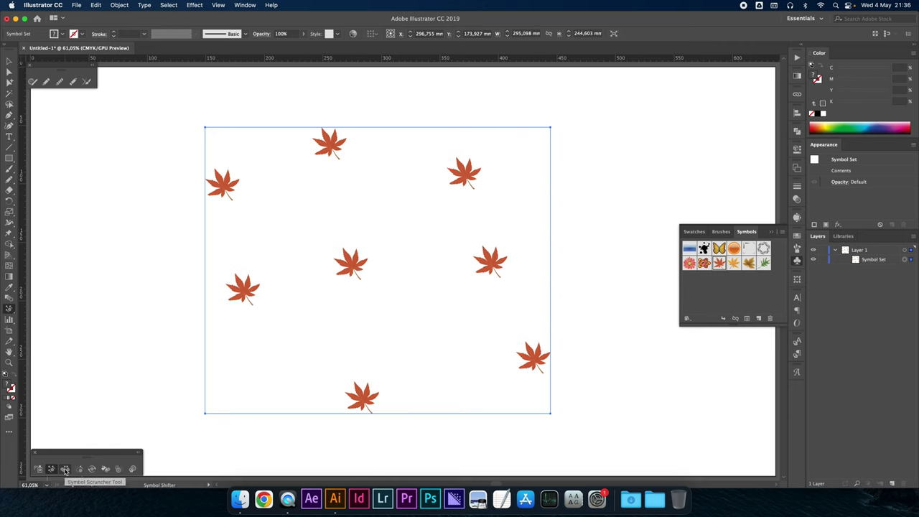
pyautogui.click(65, 470)
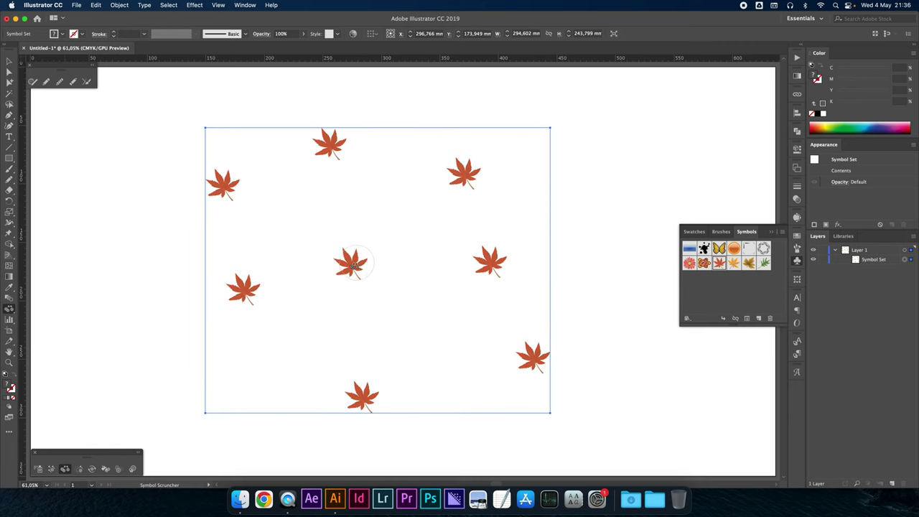
# Step: Scrunch the central leaves together and shift the lower-left leaf up and right
pyautogui.moveTo(427, 158); pyautogui.dragTo(462, 172)
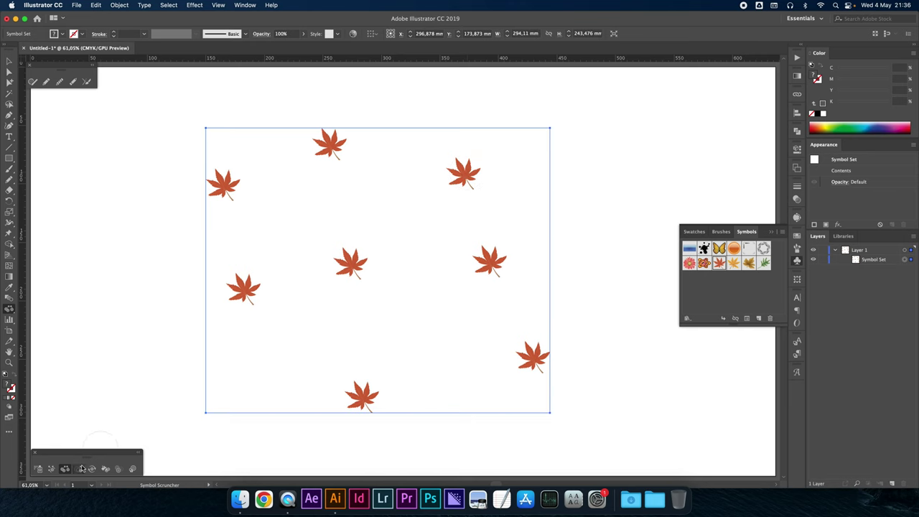
pyautogui.click(52, 470)
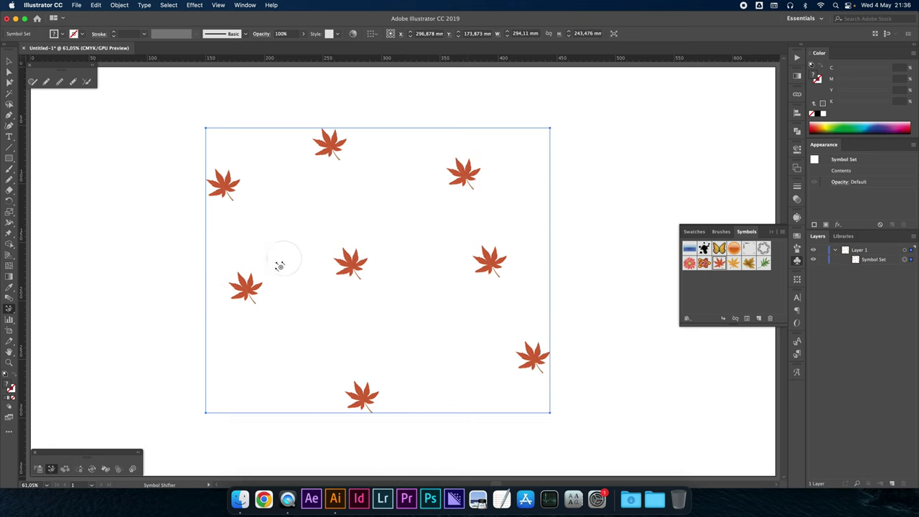
pyautogui.moveTo(243, 297)
pyautogui.mouseDown()
pyautogui.moveTo(281, 261)
pyautogui.moveTo(251, 281)
pyautogui.moveTo(263, 287)
pyautogui.moveTo(255, 258)
pyautogui.mouseUp()
pyautogui.click(79, 470)
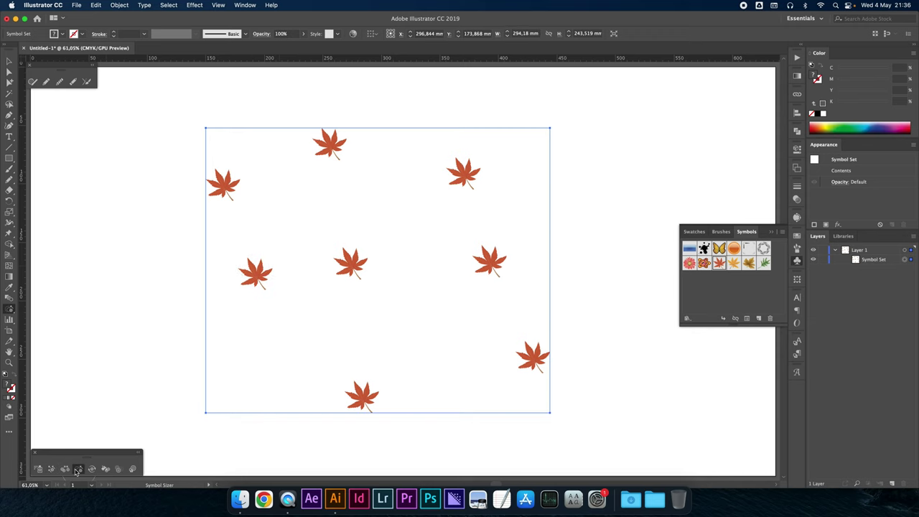
# Step: Enlarge the maple leaves with the Symbol Sizer, making the bottom and upper-left leaves much larger
pyautogui.moveTo(260, 276); pyautogui.dragTo(289, 277)
pyautogui.moveTo(362, 265); pyautogui.dragTo(362, 262)
pyautogui.moveTo(333, 143); pyautogui.dragTo(334, 142)
pyautogui.moveTo(464, 173); pyautogui.dragTo(466, 175)
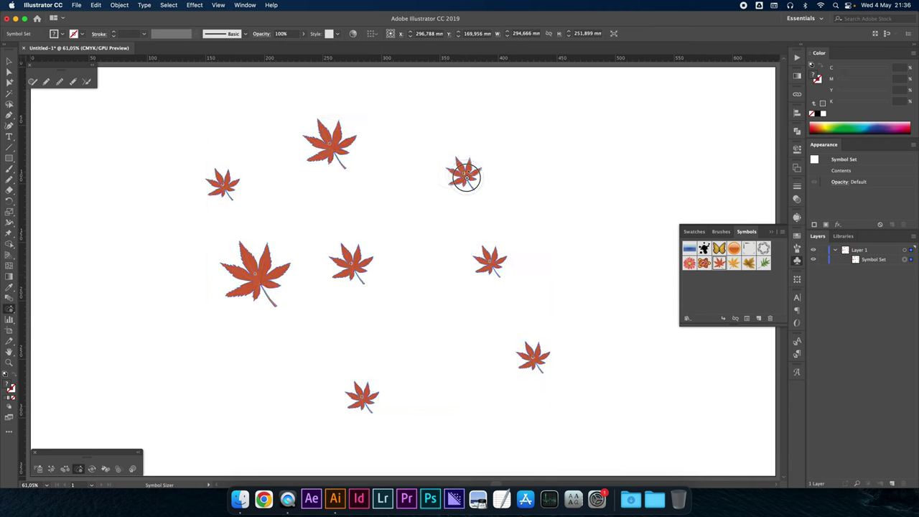
pyautogui.moveTo(491, 261); pyautogui.dragTo(491, 262)
pyautogui.moveTo(531, 359); pyautogui.dragTo(533, 359)
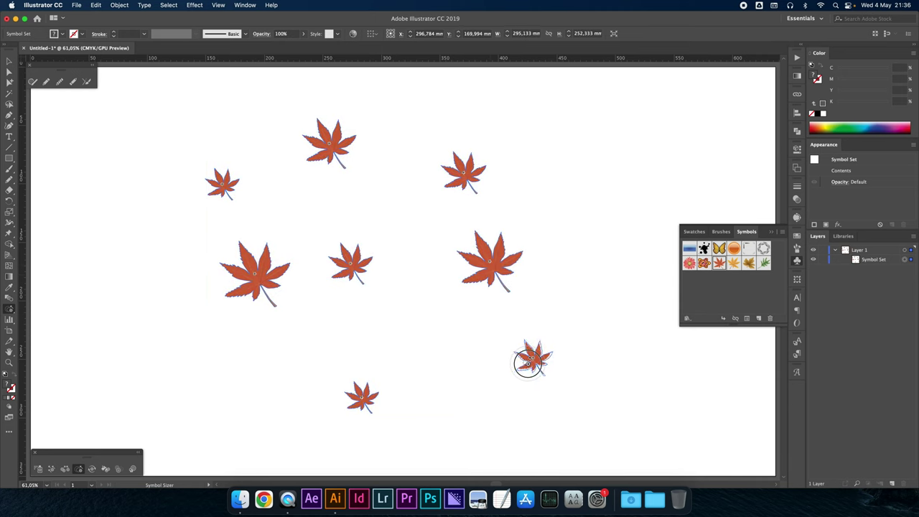
pyautogui.moveTo(363, 398); pyautogui.dragTo(364, 399)
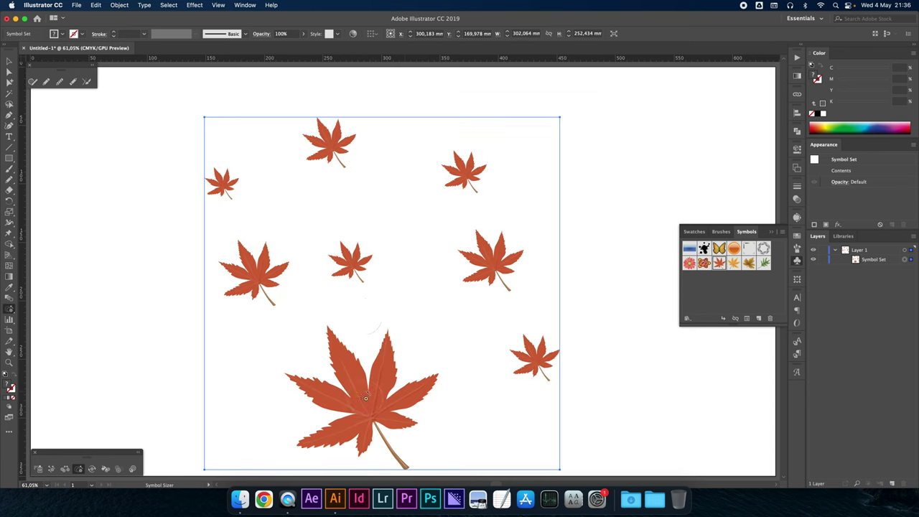
pyautogui.click(357, 270)
pyautogui.click(236, 180)
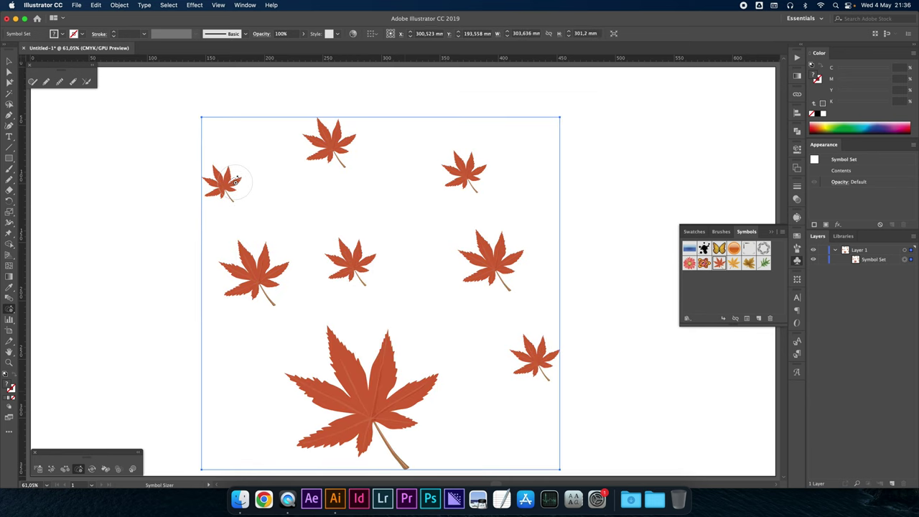
pyautogui.moveTo(224, 182); pyautogui.dragTo(224, 182)
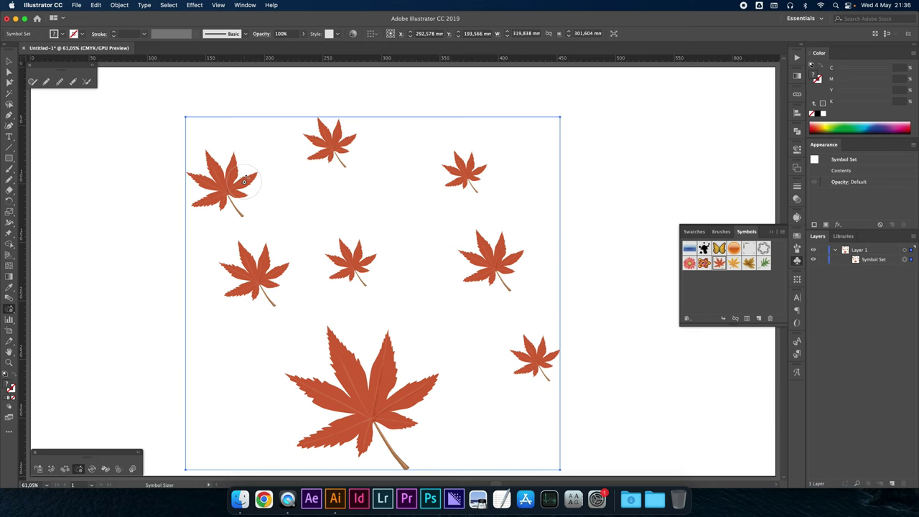
# Step: Shrink the top, centre and big bottom leaves, then bring up Symbolism Tools Options
pyautogui.keyDown('alt'); pyautogui.click(334, 144); pyautogui.keyUp('alt')
pyautogui.keyDown('alt'); pyautogui.click(352, 262); pyautogui.keyUp('alt')
pyautogui.keyDown('alt'); pyautogui.click(358, 383); pyautogui.keyUp('alt')
pyautogui.keyDown('alt'); pyautogui.scroll(1, 358, 387); pyautogui.keyUp('alt')
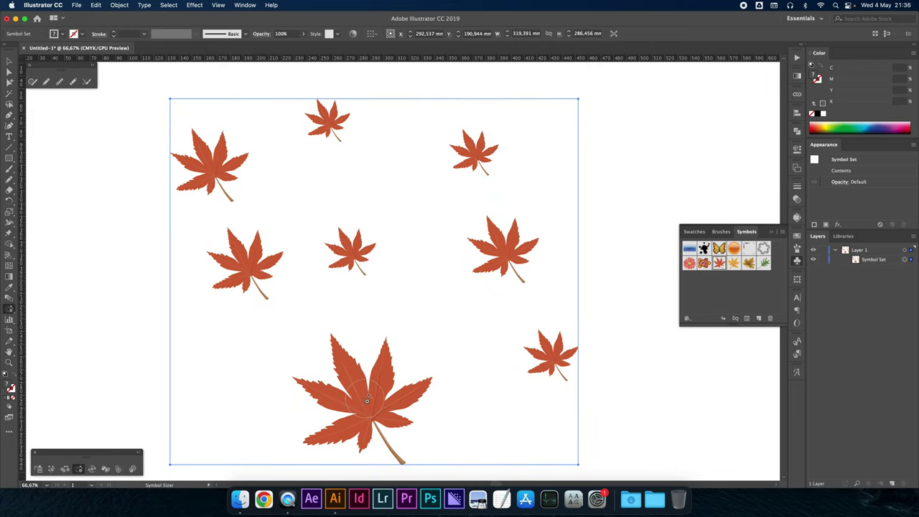
pyautogui.keyDown('alt'); pyautogui.scroll(-1, 367, 400); pyautogui.keyUp('alt')
pyautogui.keyDown('alt'); pyautogui.scroll(-1, 367, 401); pyautogui.keyUp('alt')
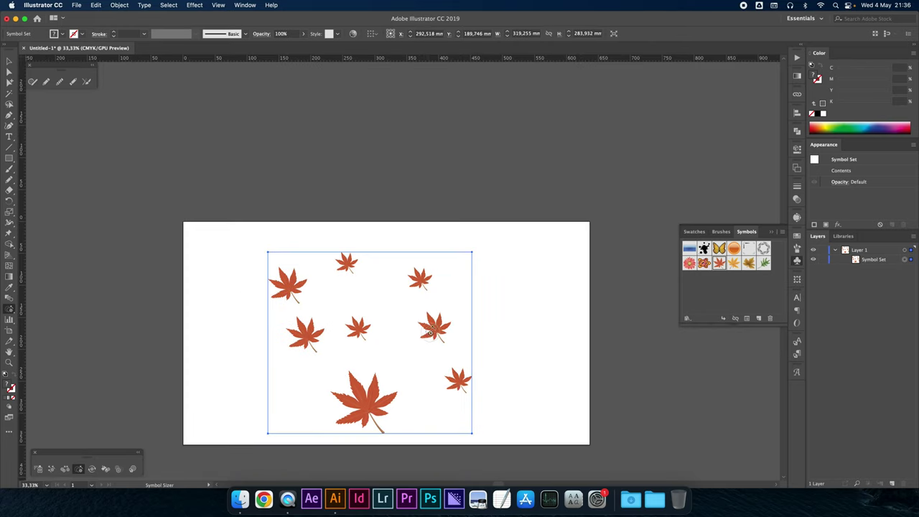
pyautogui.keyDown('alt'); pyautogui.scroll(-1, 431, 329); pyautogui.keyUp('alt')
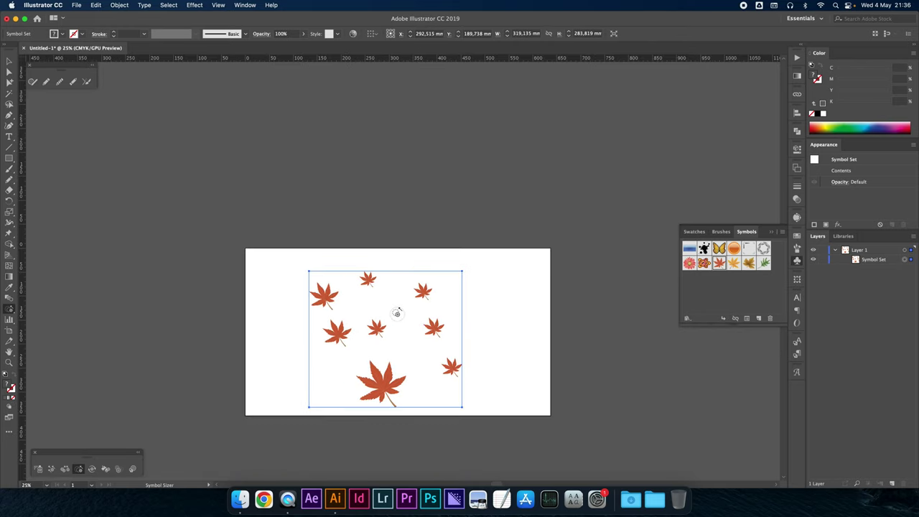
pyautogui.doubleClick(78, 472)
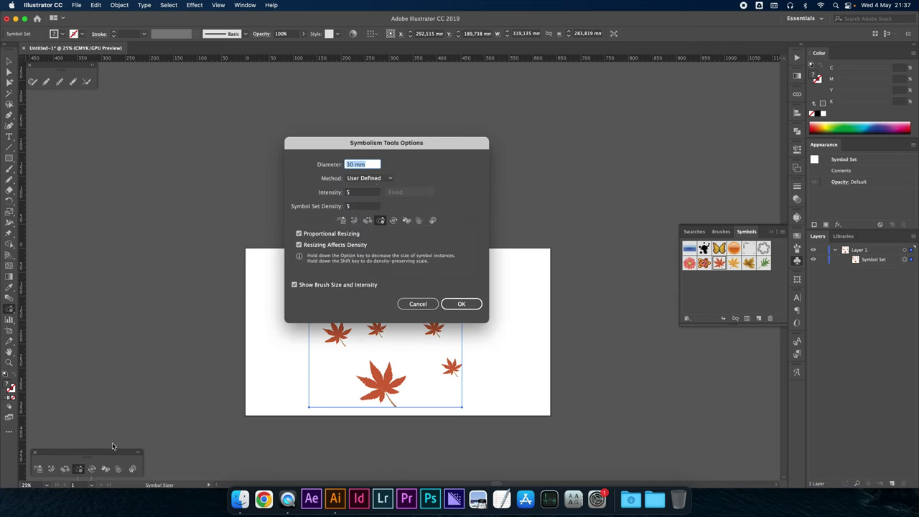
# Step: Set the symbolism brush diameter to 70 mm
pyautogui.write('70')
pyautogui.press('Return')
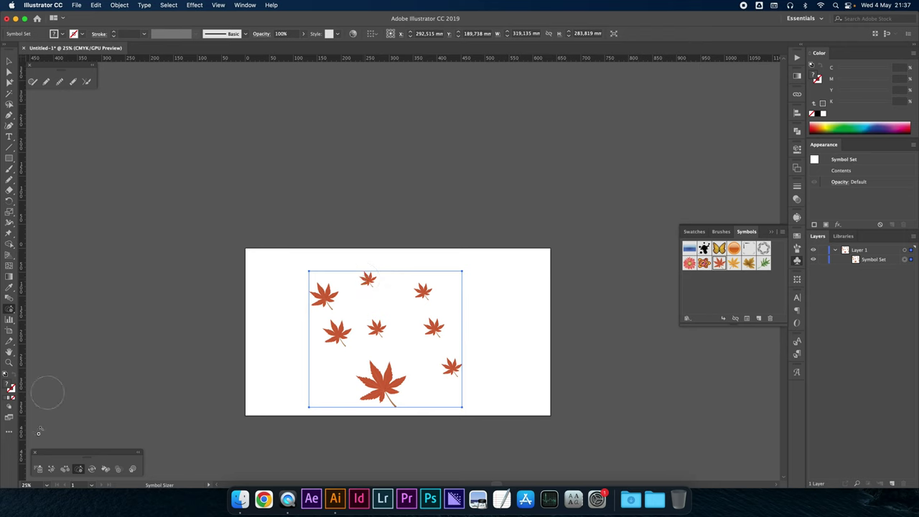
pyautogui.click(51, 469)
# Step: Shift the right-hand leaves into new spots, then resize the leaves near the top right
pyautogui.moveTo(440, 326)
pyautogui.mouseDown()
pyautogui.moveTo(434, 305)
pyautogui.moveTo(435, 334)
pyautogui.moveTo(424, 292)
pyautogui.mouseUp()
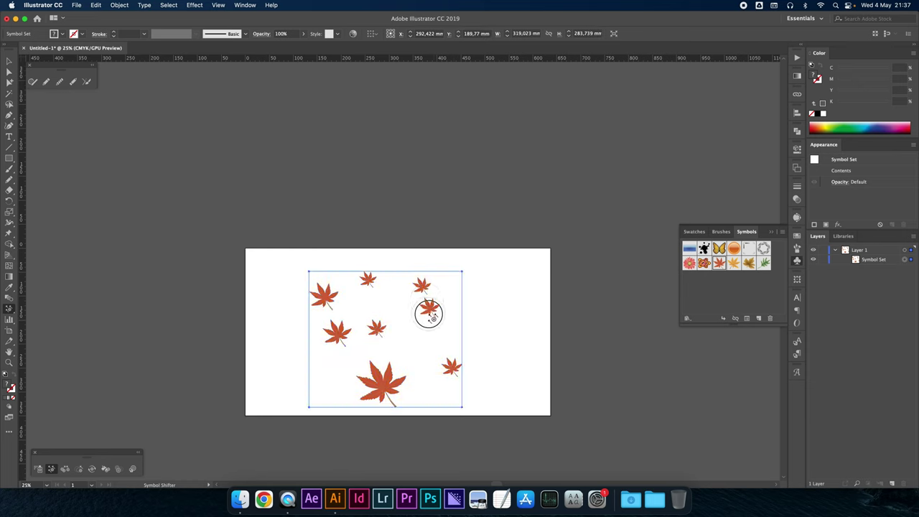
pyautogui.moveTo(424, 292); pyautogui.dragTo(429, 309)
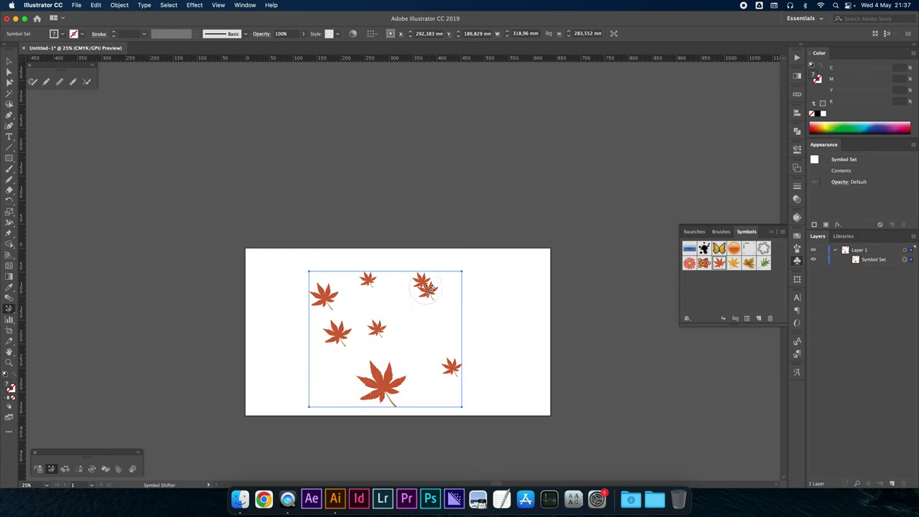
pyautogui.click(81, 470)
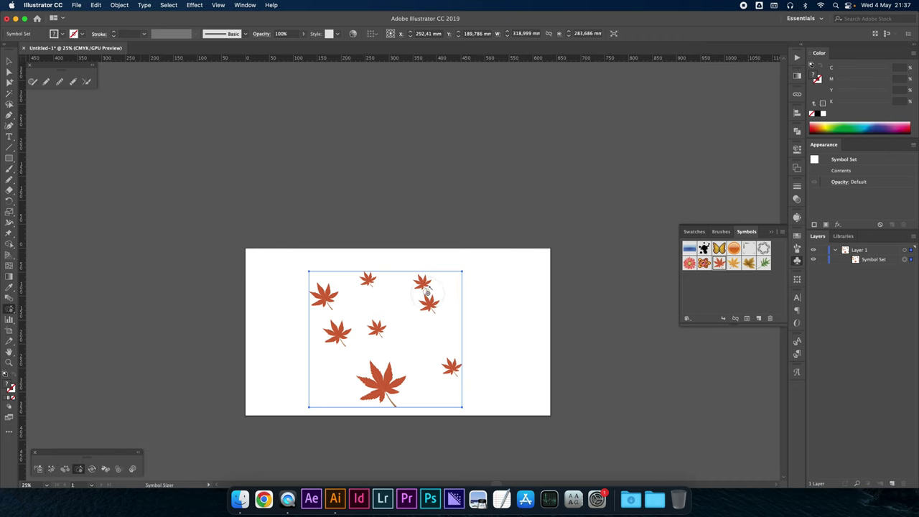
pyautogui.moveTo(425, 291); pyautogui.dragTo(426, 290)
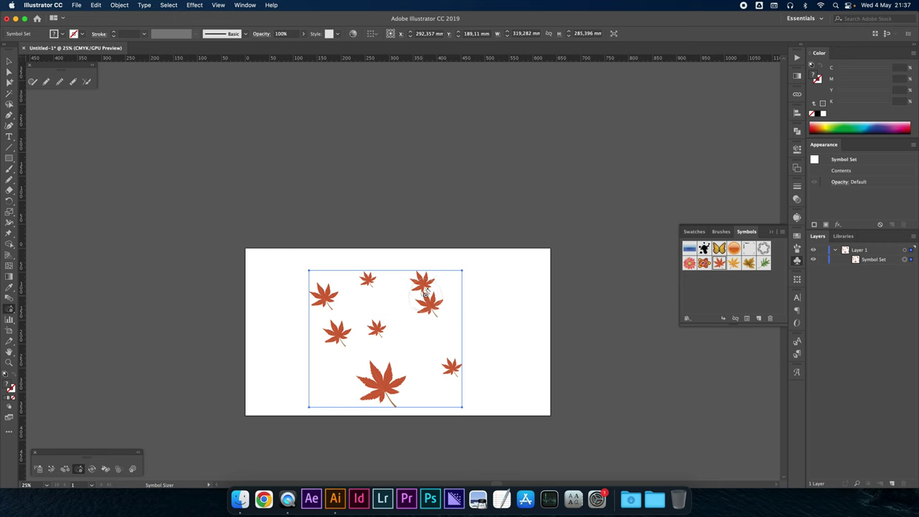
pyautogui.moveTo(427, 295); pyautogui.dragTo(421, 294)
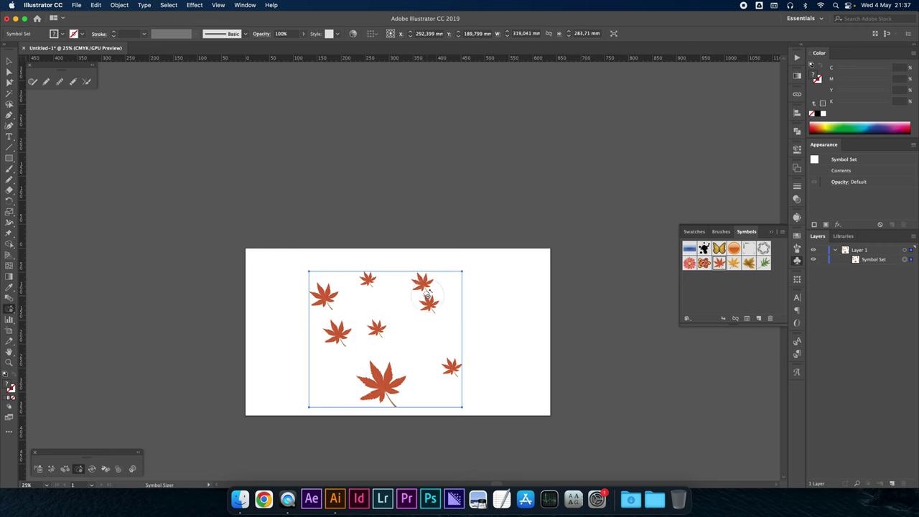
# Step: Rotate several leaves, including the top, middle, big bottom and right-hand ones
pyautogui.click(92, 470)
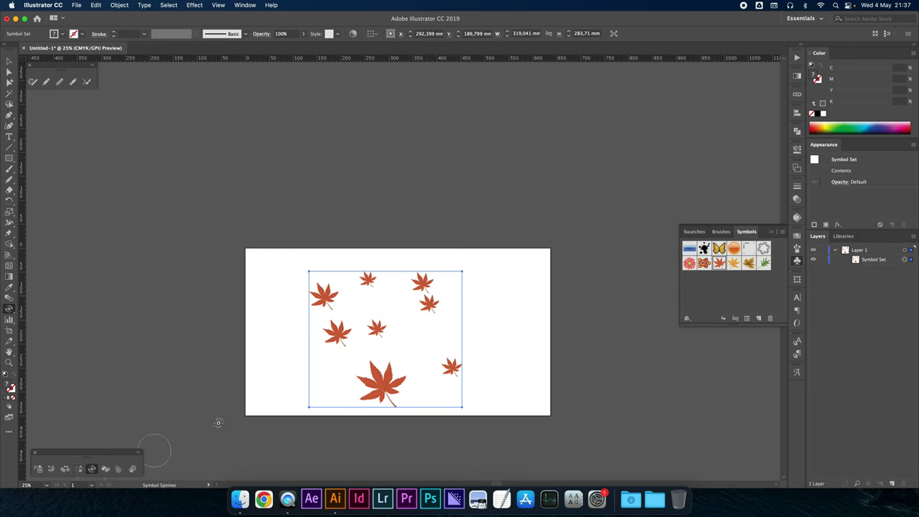
pyautogui.moveTo(433, 303); pyautogui.dragTo(416, 310)
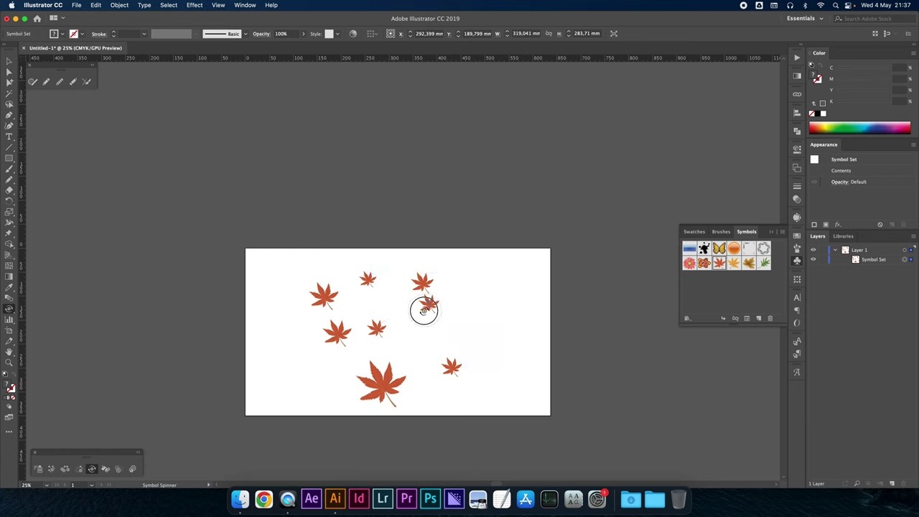
pyautogui.moveTo(370, 286); pyautogui.dragTo(363, 273)
pyautogui.moveTo(321, 302); pyautogui.dragTo(342, 324)
pyautogui.moveTo(364, 378); pyautogui.dragTo(365, 379)
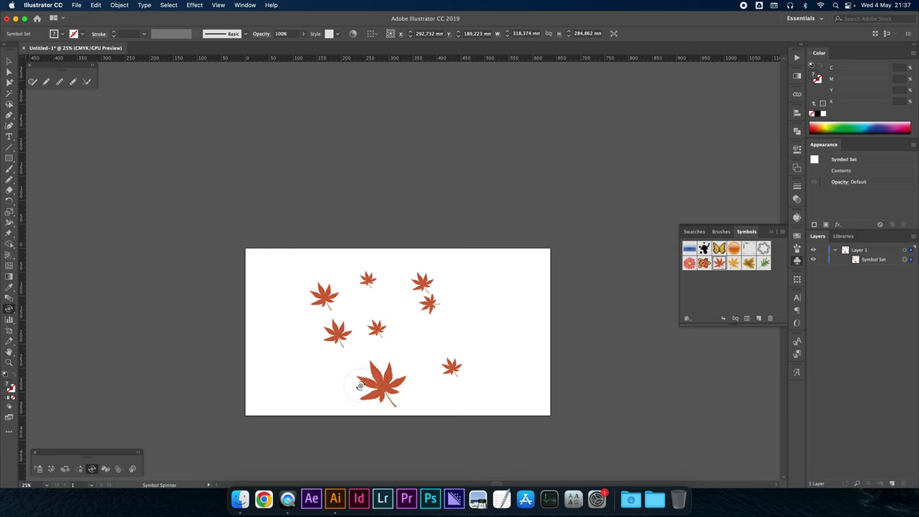
pyautogui.moveTo(381, 320); pyautogui.dragTo(388, 320)
pyautogui.moveTo(393, 369); pyautogui.dragTo(448, 352)
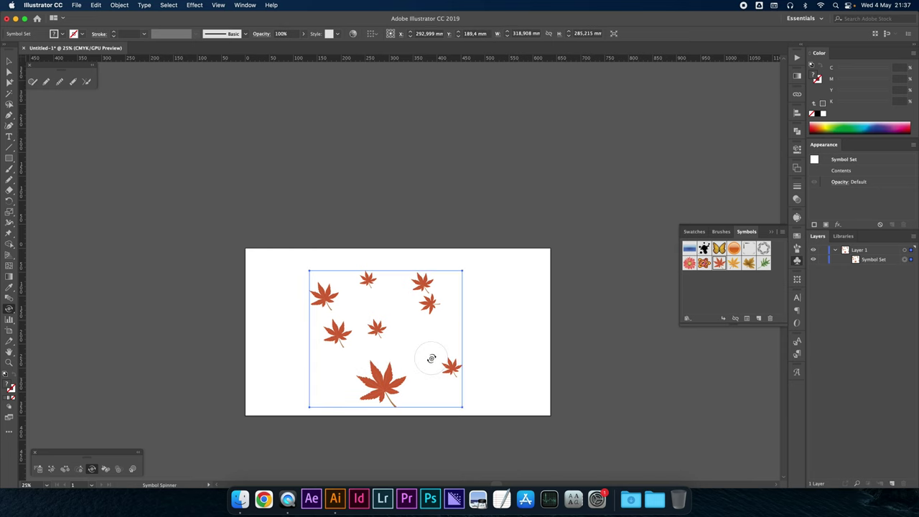
pyautogui.click(105, 470)
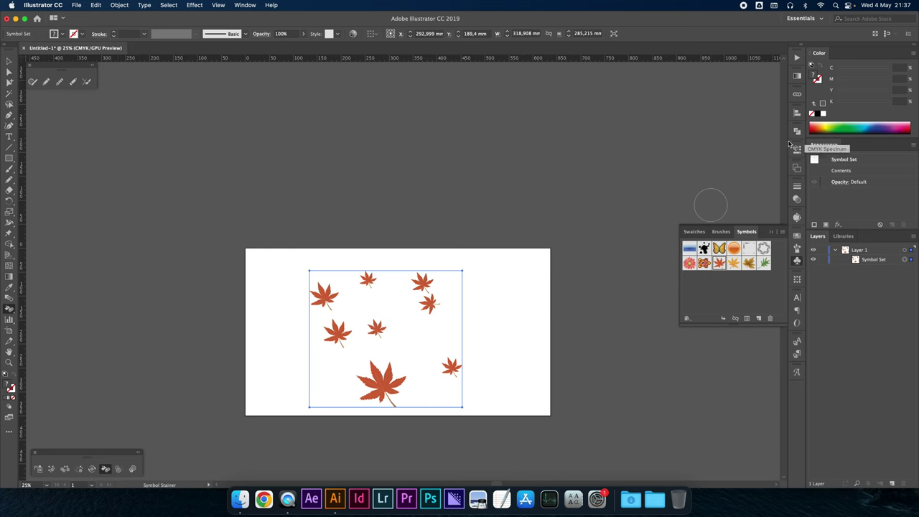
# Step: Zoom to 50% and stain the big bottom leaf blue-grey
pyautogui.press('super+equal')
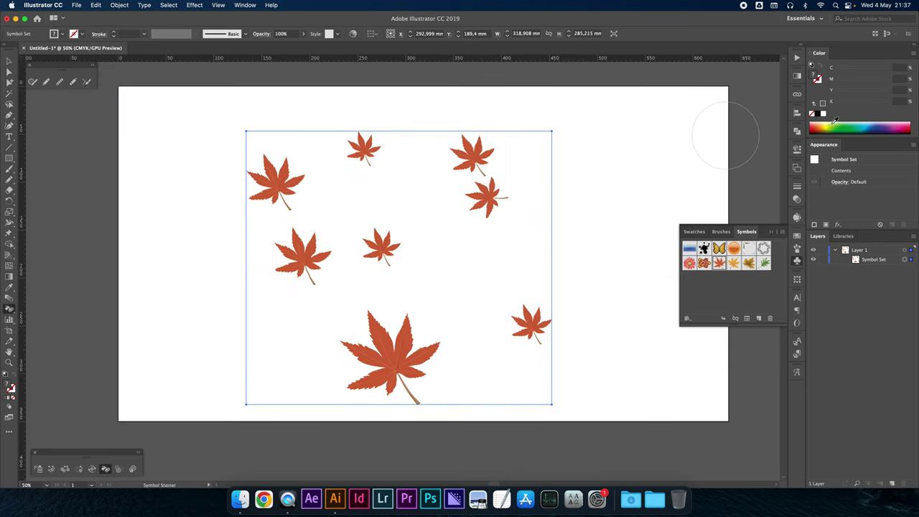
pyautogui.click(105, 469)
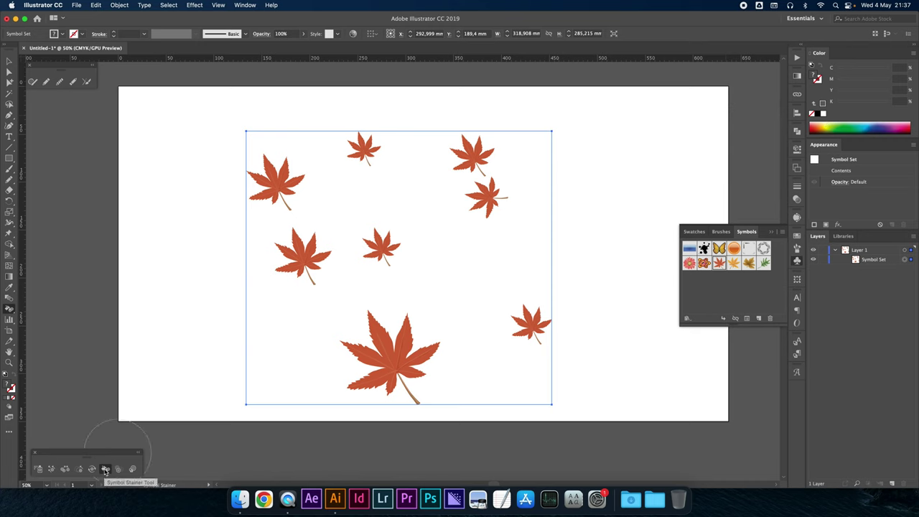
pyautogui.click(828, 125)
pyautogui.click(533, 325)
pyautogui.click(869, 126)
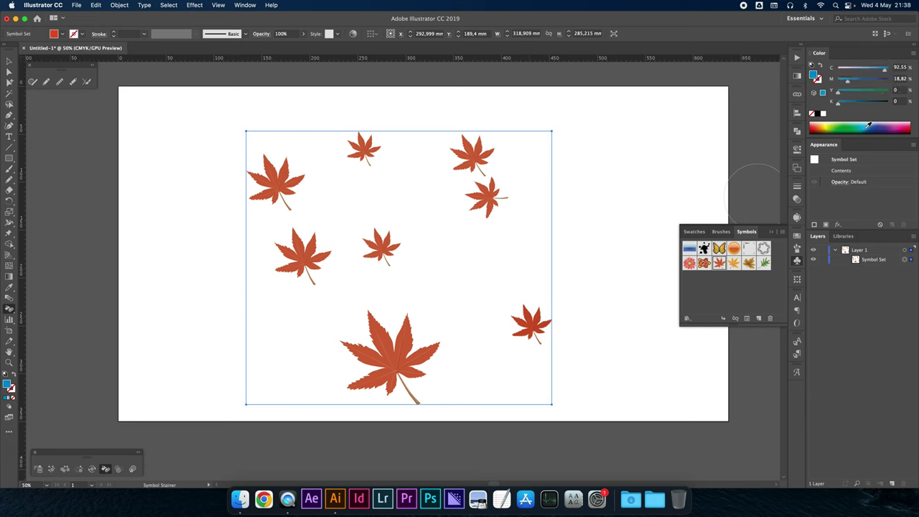
pyautogui.click(393, 370)
# Step: Stain the left leaf magenta and the upper-right leaves grey-blue
pyautogui.click(897, 126)
pyautogui.click(301, 266)
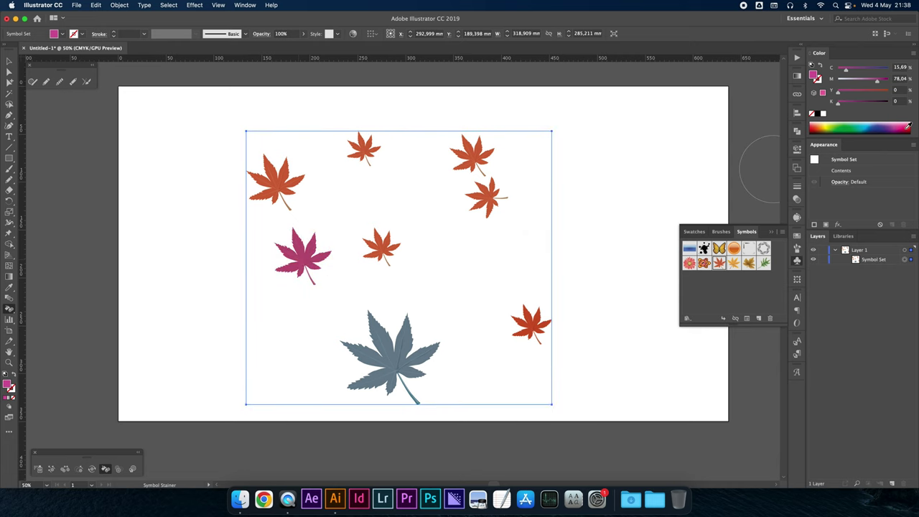
pyautogui.click(867, 126)
pyautogui.moveTo(486, 184)
pyautogui.mouseDown()
pyautogui.moveTo(318, 173)
pyautogui.moveTo(314, 163)
pyautogui.mouseUp()
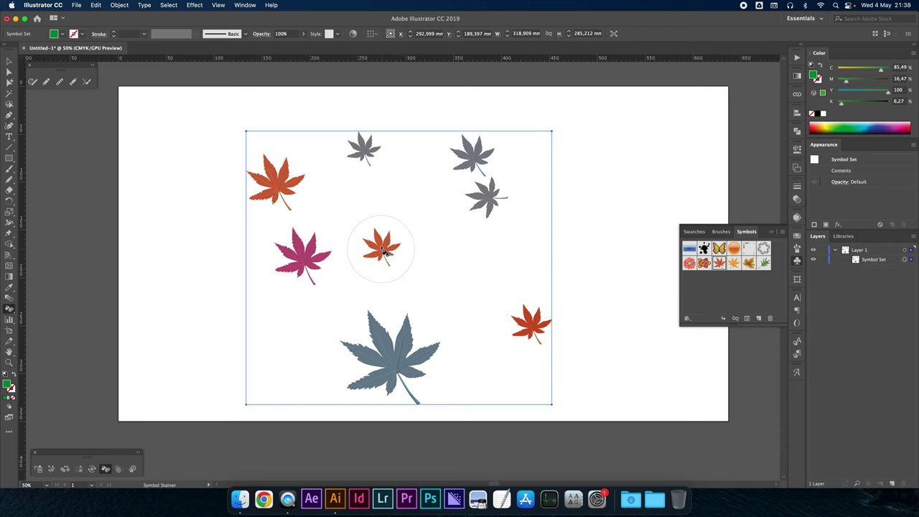
# Step: Stain the centre leaf green and the top-left leaf golden-brown
pyautogui.click(384, 252)
pyautogui.click(314, 179)
pyautogui.click(302, 176)
pyautogui.click(302, 175)
pyautogui.click(119, 469)
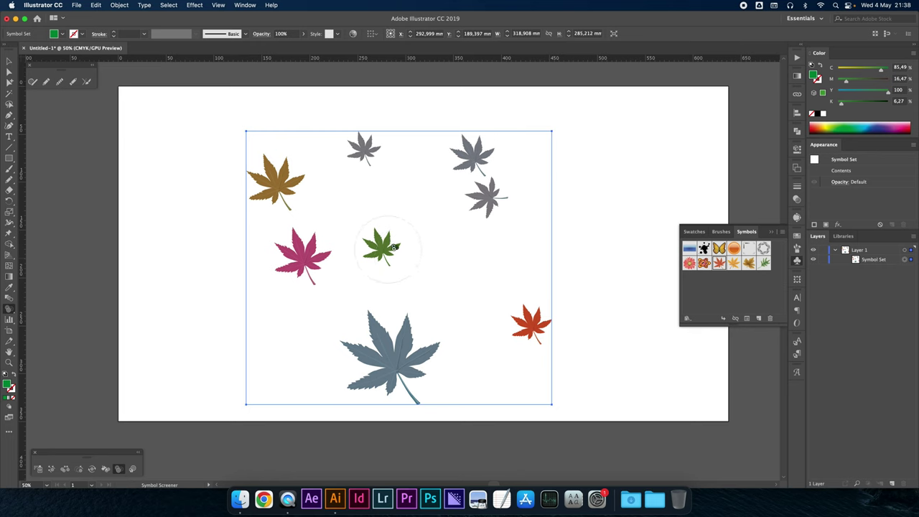
# Step: Screen the green, grey and red leaves, then restore the big bottom leaf's full colour
pyautogui.moveTo(404, 242)
pyautogui.mouseDown()
pyautogui.moveTo(472, 230)
pyautogui.moveTo(460, 163)
pyautogui.moveTo(361, 147)
pyautogui.moveTo(341, 242)
pyautogui.moveTo(316, 258)
pyautogui.moveTo(320, 267)
pyautogui.mouseUp()
pyautogui.moveTo(513, 321); pyautogui.dragTo(530, 322)
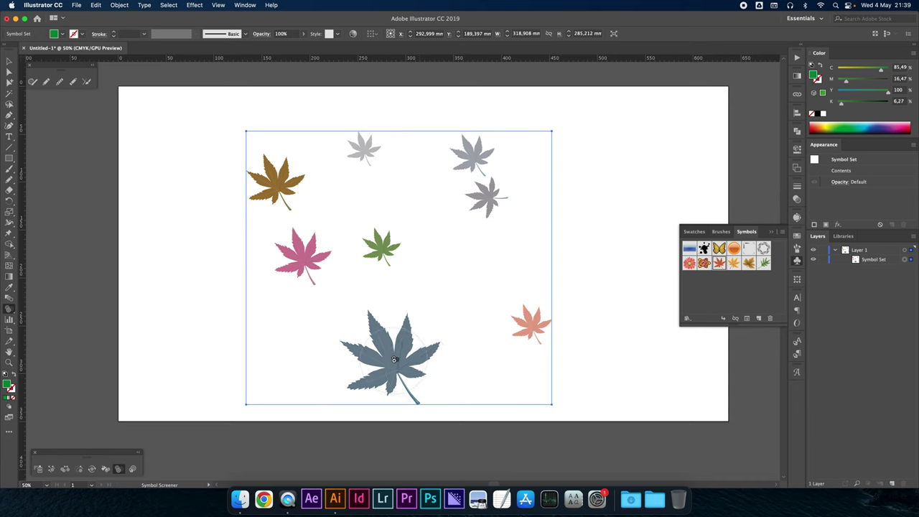
pyautogui.moveTo(393, 359); pyautogui.dragTo(398, 363)
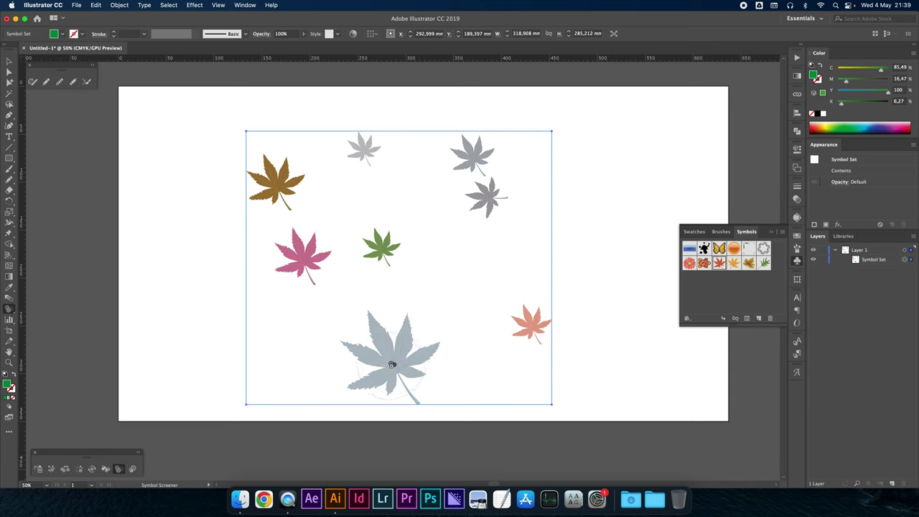
pyautogui.keyDown('alt'); pyautogui.click(393, 360); pyautogui.keyUp('alt')
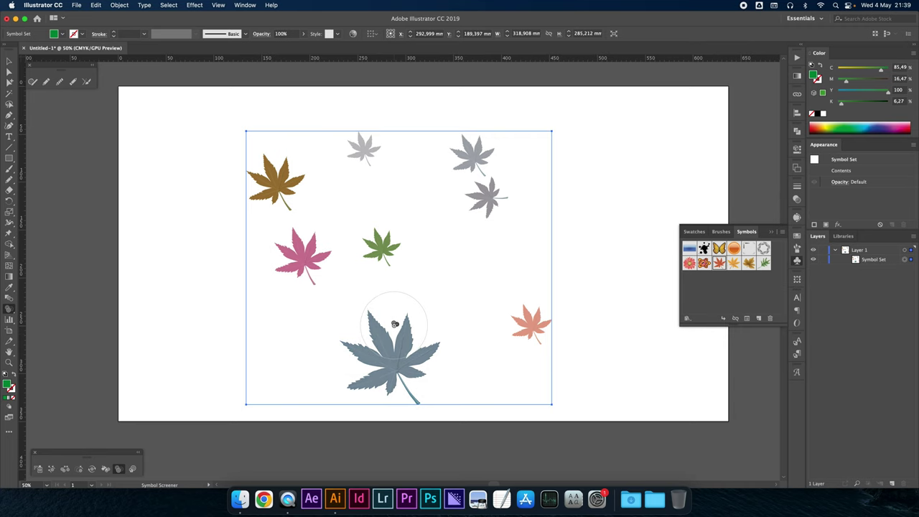
pyautogui.keyDown('alt'); pyautogui.click(395, 325); pyautogui.keyUp('alt')
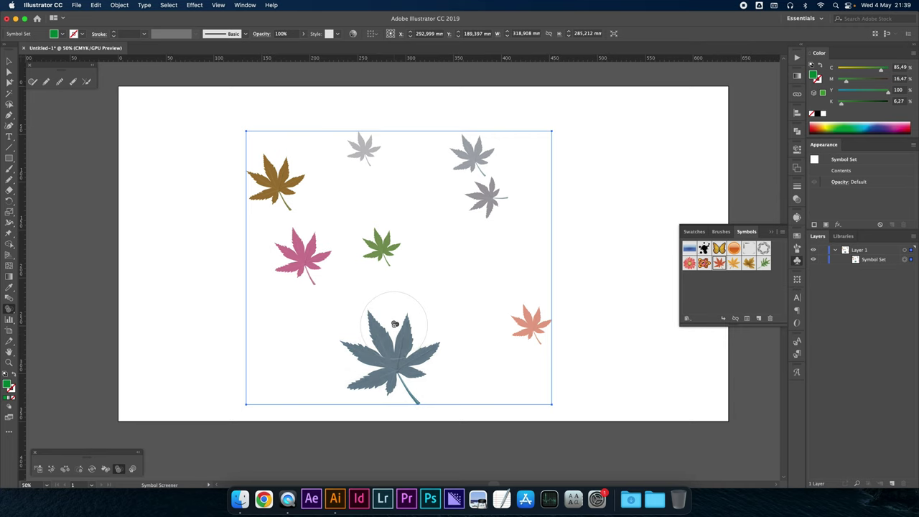
pyautogui.click(132, 470)
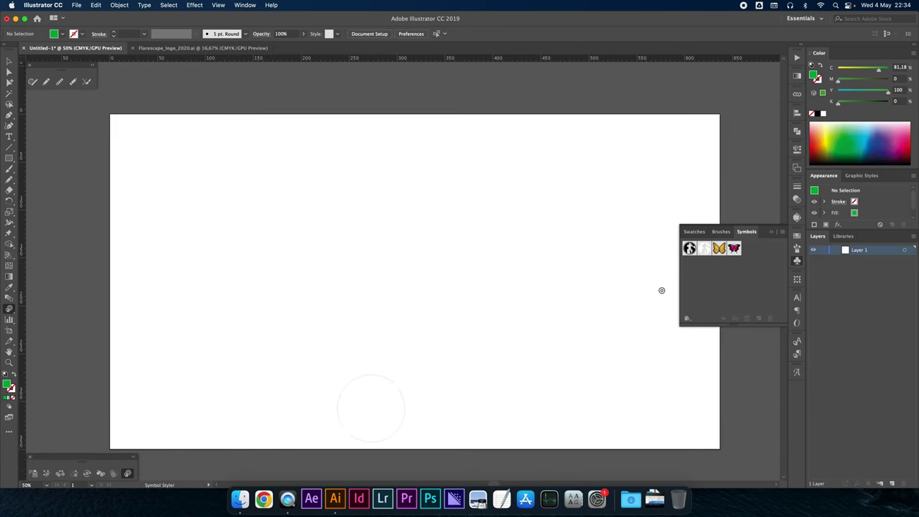
# Step: Open the Web Buttons and Bars library from the Symbol Libraries menu
pyautogui.click(687, 318)
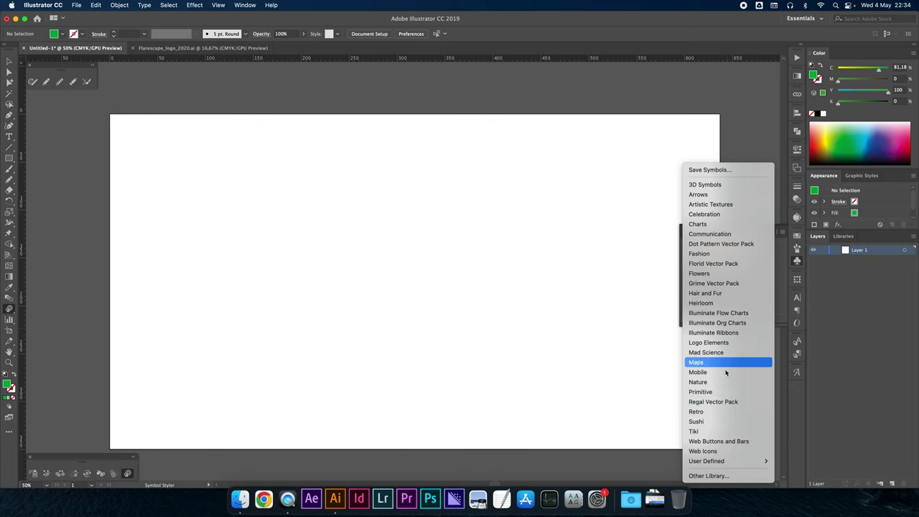
pyautogui.click(708, 443)
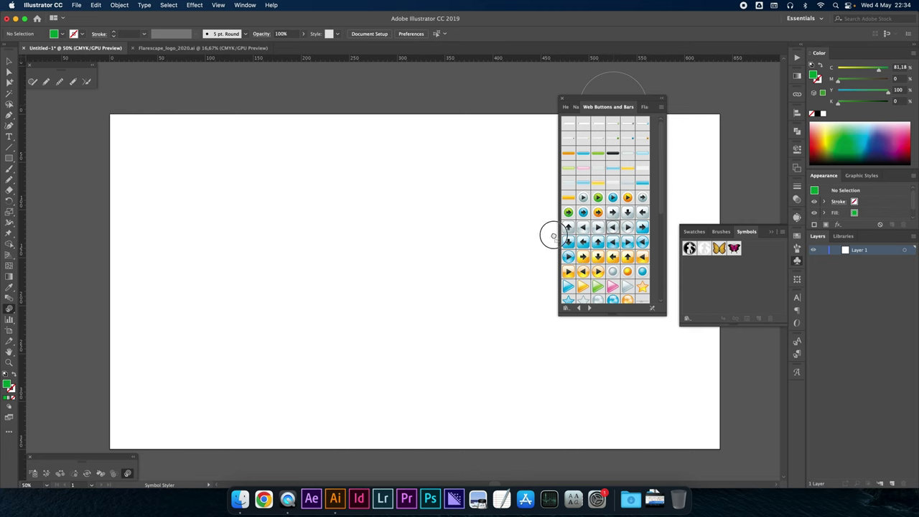
# Step: Place a Bullet 3 – Previous symbol, enlarge it to about 130 mm, and show Graphic Styles
pyautogui.click(403, 245)
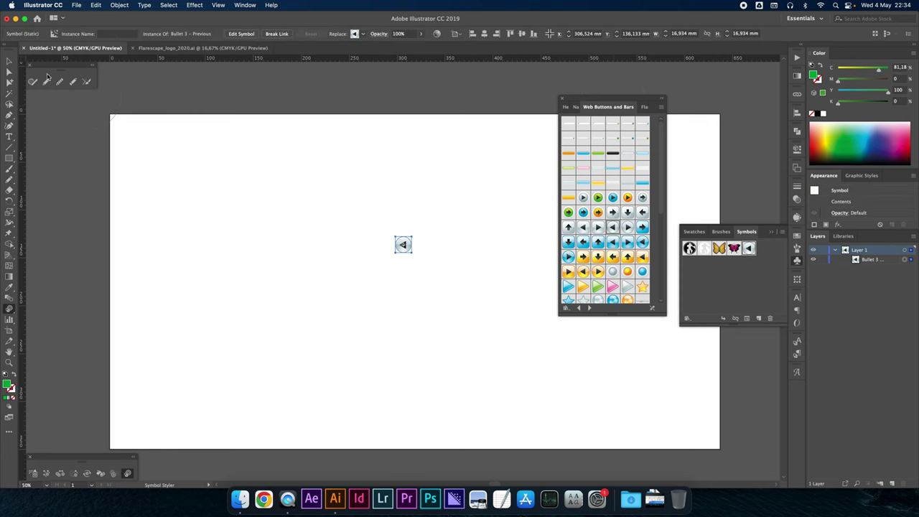
pyautogui.click(9, 63)
pyautogui.moveTo(412, 253); pyautogui.dragTo(520, 360)
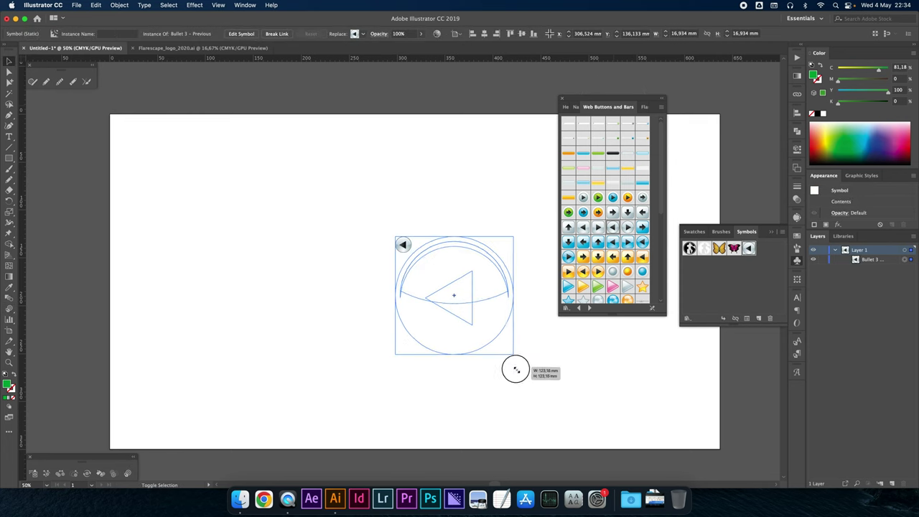
pyautogui.click(128, 474)
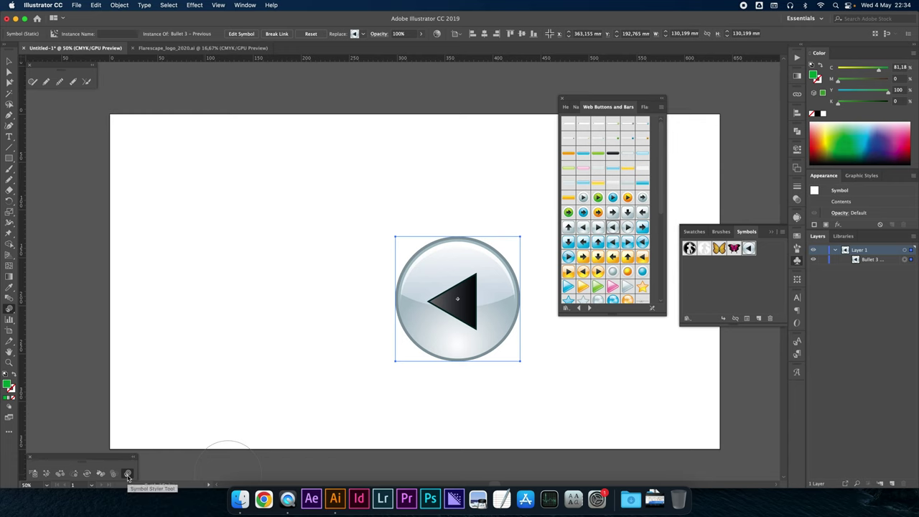
pyautogui.click(860, 177)
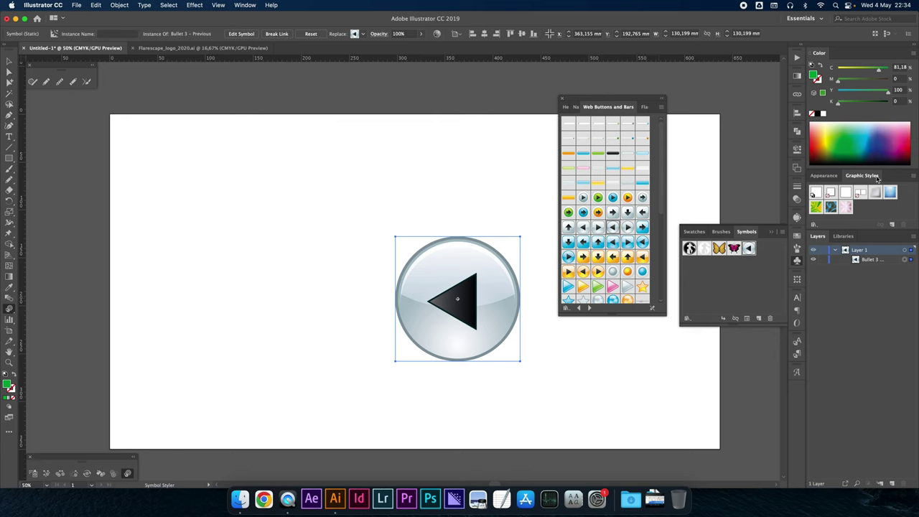
# Step: Load the Buttons and Rollovers library, add Steel Normal, and apply steel and blue styles
pyautogui.click(816, 224)
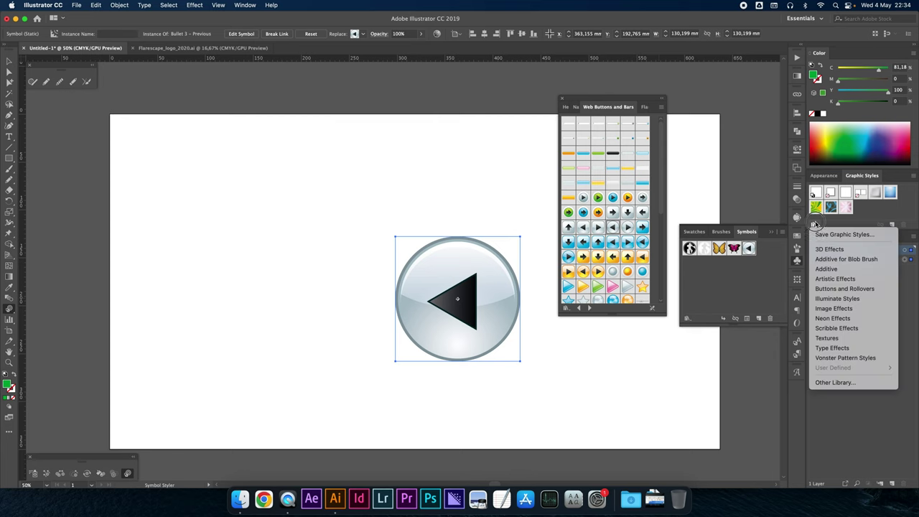
pyautogui.click(834, 288)
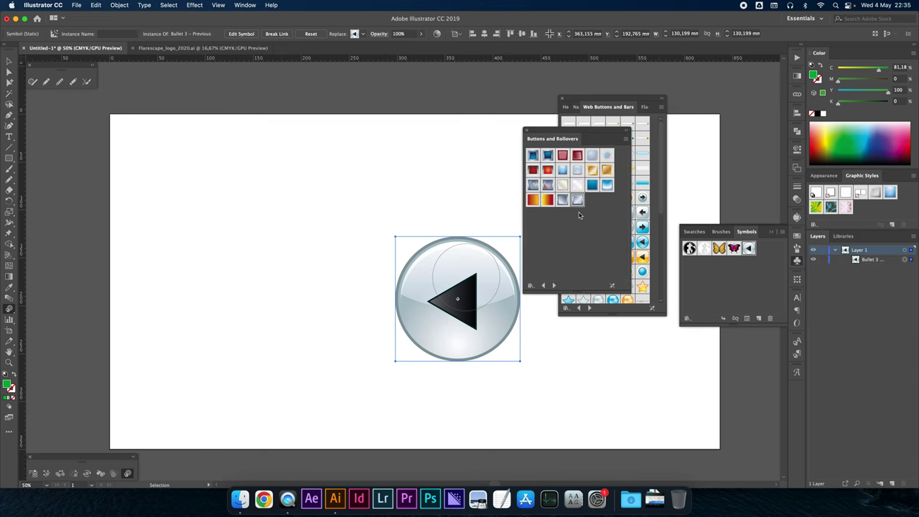
pyautogui.moveTo(577, 201); pyautogui.dragTo(862, 208)
pyautogui.click(449, 283)
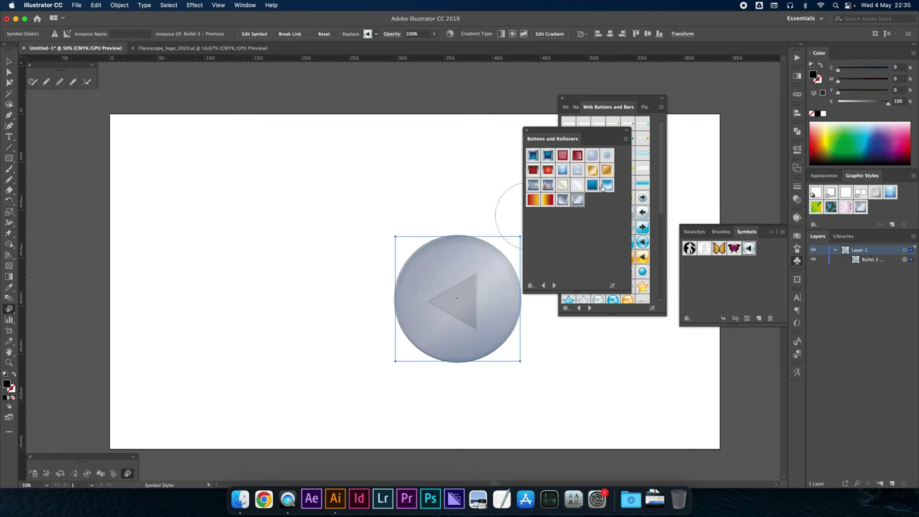
pyautogui.click(593, 186)
# Step: Move the button to the upper left and restyle it pink radial, then glossy blue
pyautogui.click(9, 63)
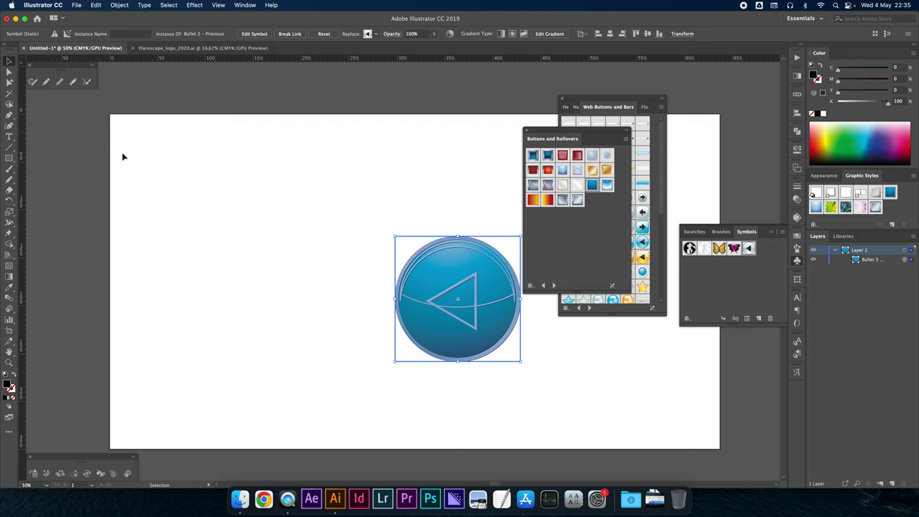
pyautogui.click(123, 154)
pyautogui.moveTo(447, 294); pyautogui.dragTo(268, 227)
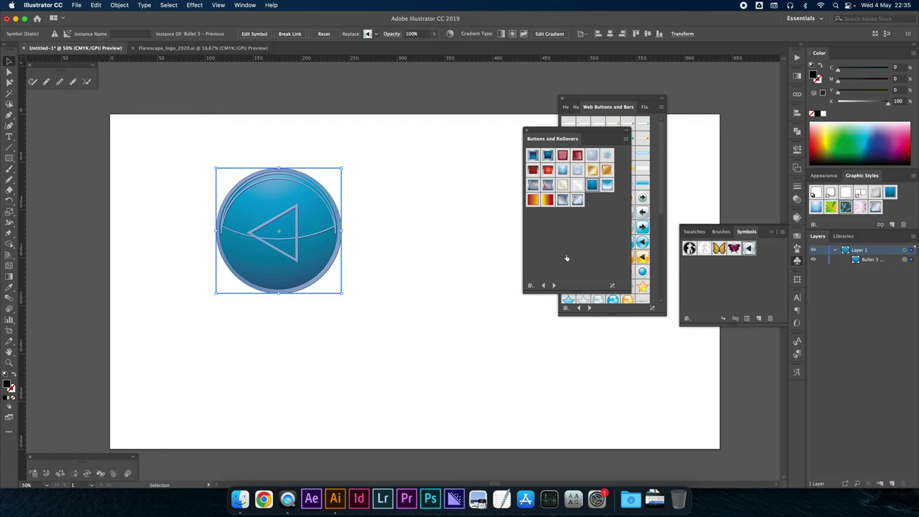
pyautogui.press('super+z')
pyautogui.click(128, 474)
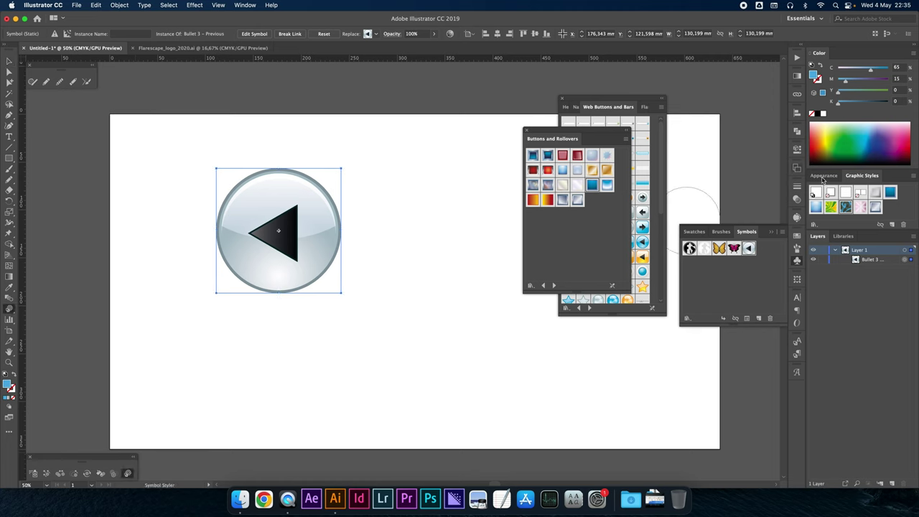
pyautogui.click(316, 222)
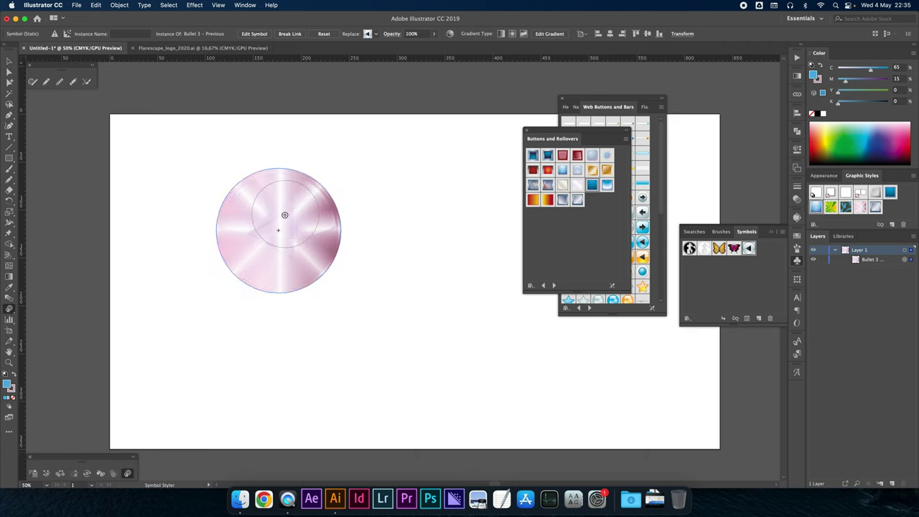
pyautogui.click(816, 207)
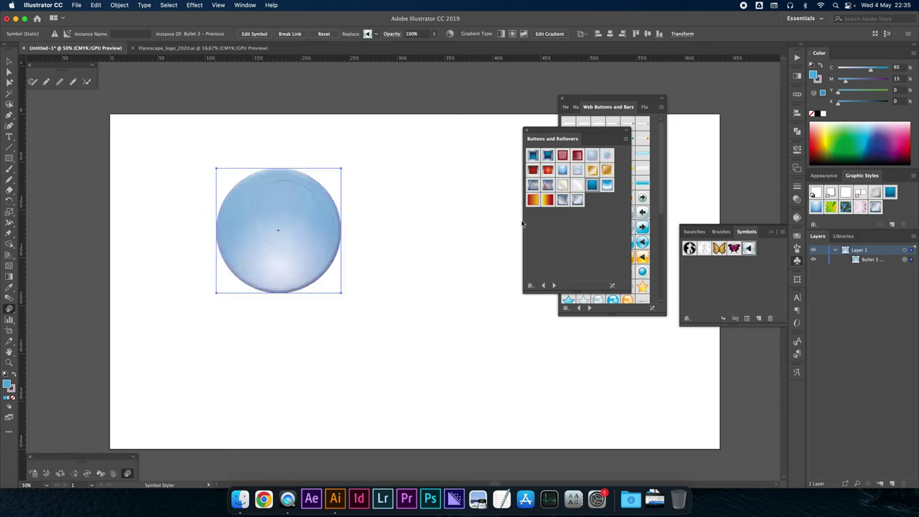
pyautogui.click(311, 239)
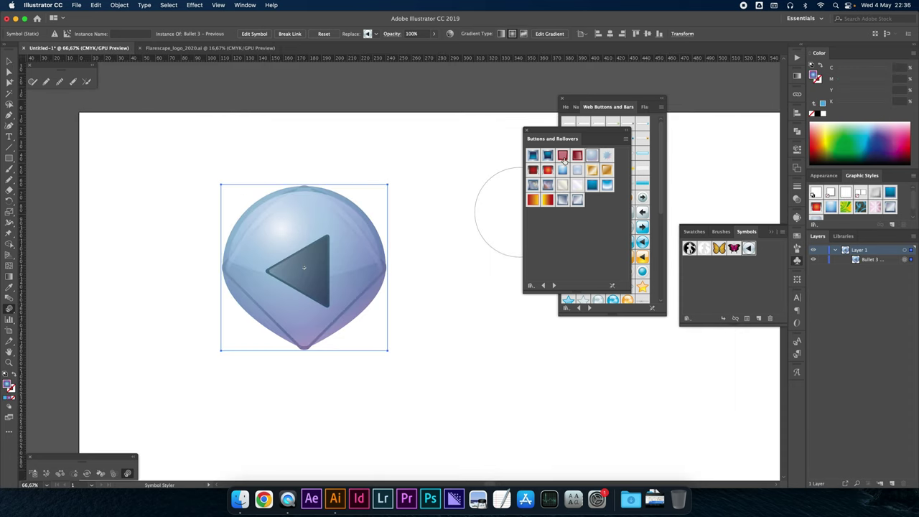
# Step: Add Bevel Red Normal and apply it to the button until it looks soft red
pyautogui.click(563, 155)
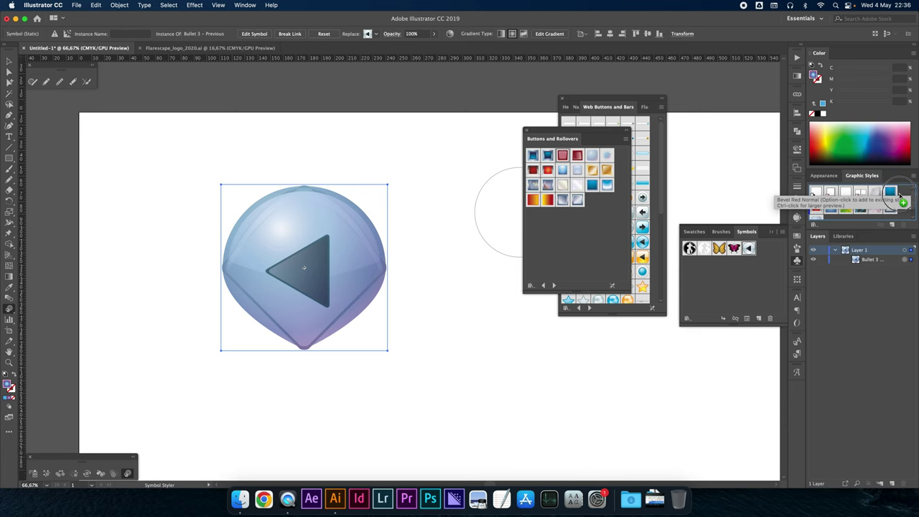
pyautogui.scroll(-1, 855, 205)
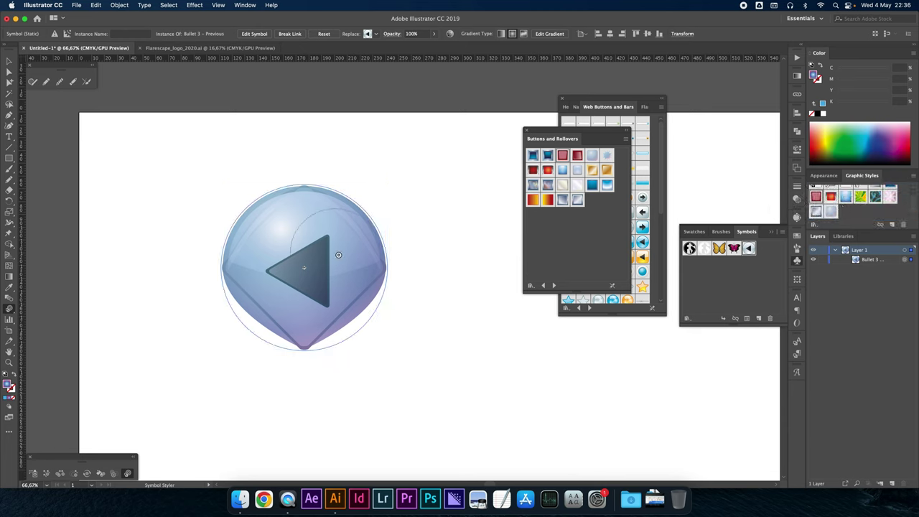
pyautogui.click(276, 251)
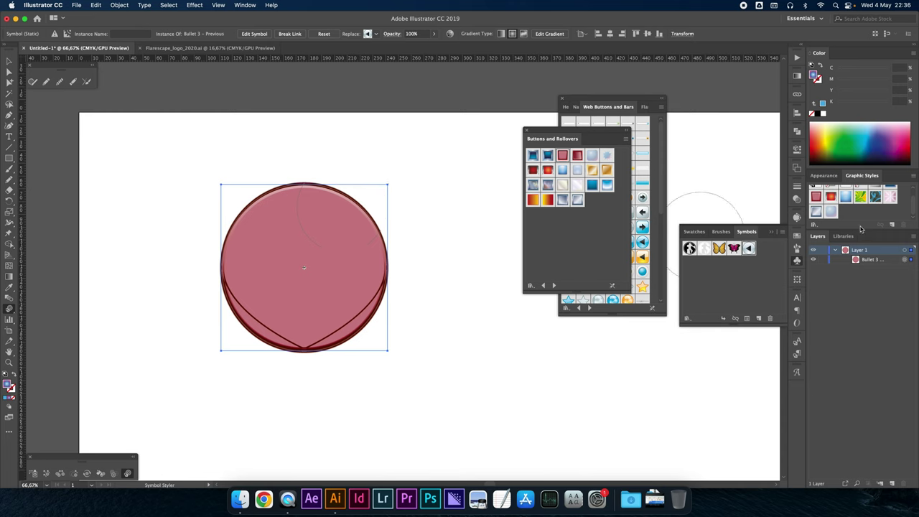
pyautogui.scroll(1, 857, 213)
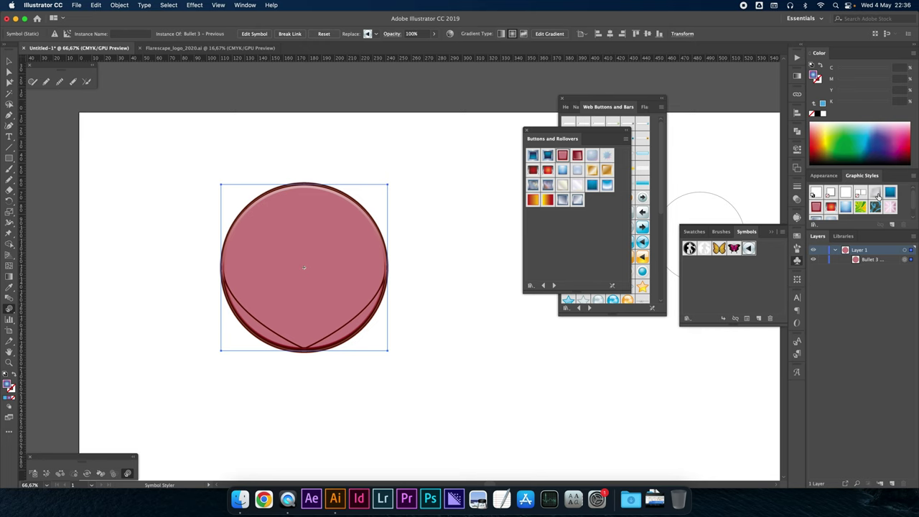
pyautogui.click(318, 257)
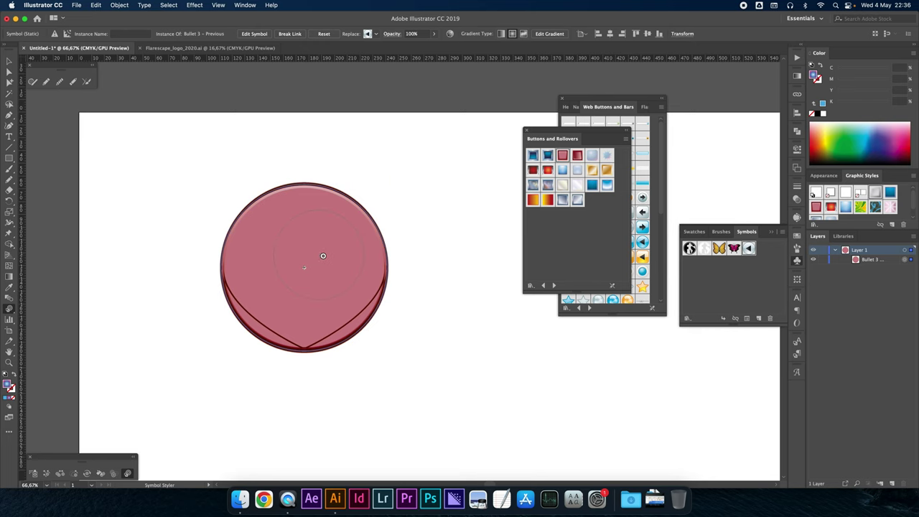
pyautogui.moveTo(301, 287); pyautogui.dragTo(284, 283)
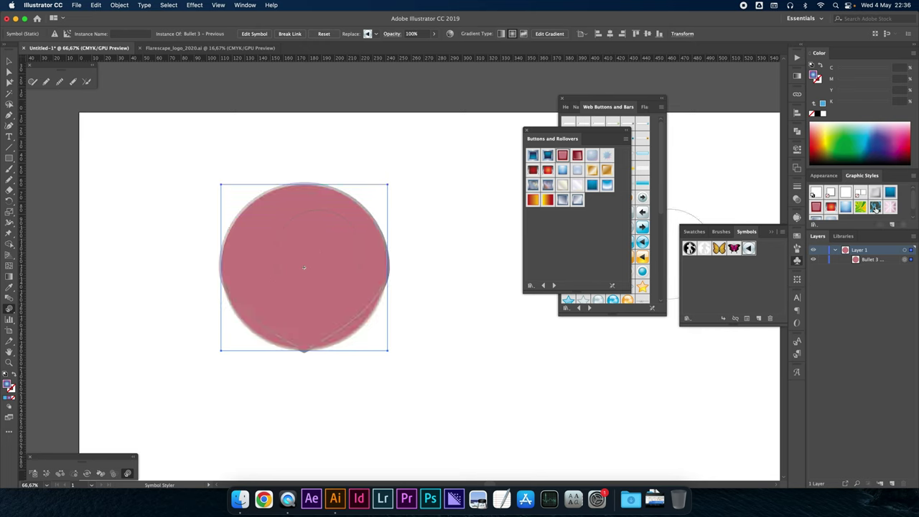
pyautogui.click(361, 270)
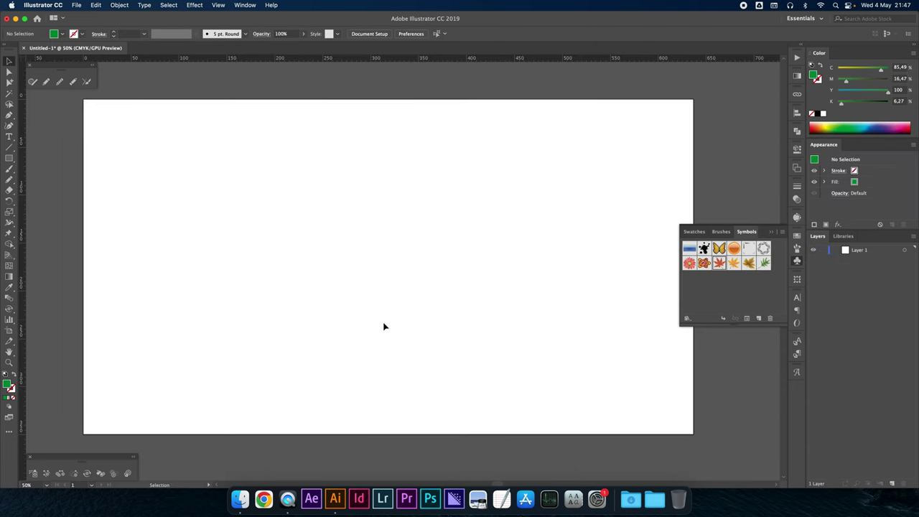
# Step: Spray red Maple Leaf 2 symbols all over the artboard
pyautogui.click(720, 263)
pyautogui.click(33, 473)
pyautogui.click(158, 188)
pyautogui.click(285, 209)
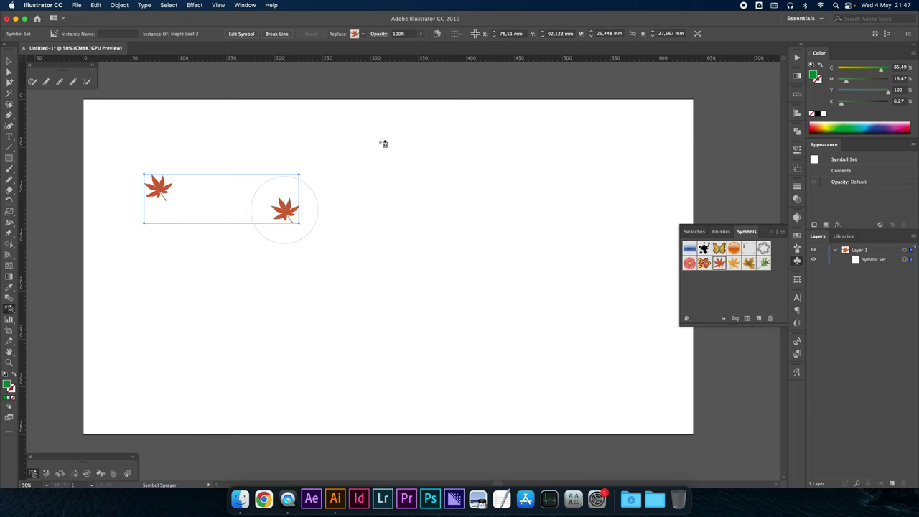
pyautogui.click(459, 162)
pyautogui.click(568, 257)
pyautogui.click(541, 352)
pyautogui.click(226, 397)
pyautogui.click(179, 329)
pyautogui.click(359, 309)
pyautogui.click(367, 245)
pyautogui.click(498, 257)
pyautogui.click(531, 178)
pyautogui.click(629, 144)
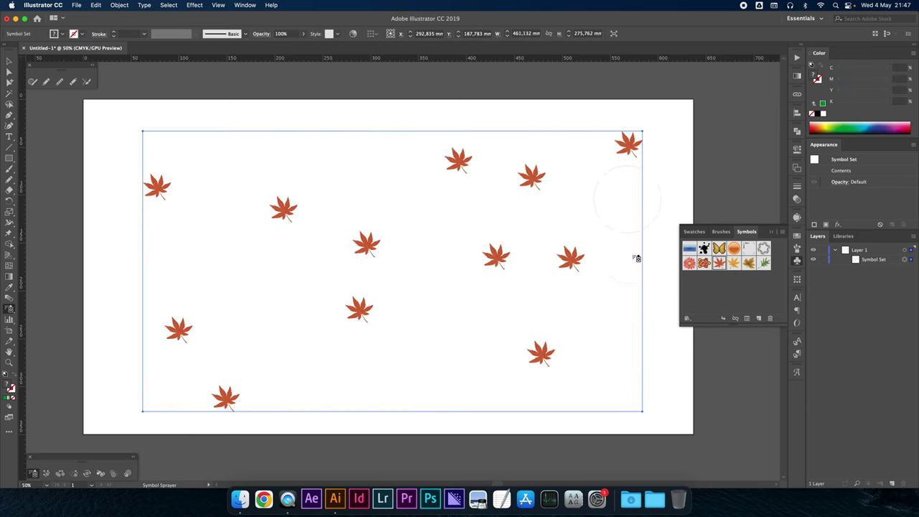
# Step: Spray yellow maple leaves across the artboard into the same set
pyautogui.click(734, 263)
pyautogui.click(399, 199)
pyautogui.click(272, 172)
pyautogui.click(249, 274)
pyautogui.click(324, 370)
pyautogui.click(432, 356)
pyautogui.click(425, 261)
pyautogui.click(504, 220)
pyautogui.click(593, 250)
pyautogui.click(619, 335)
pyautogui.click(579, 388)
pyautogui.click(489, 327)
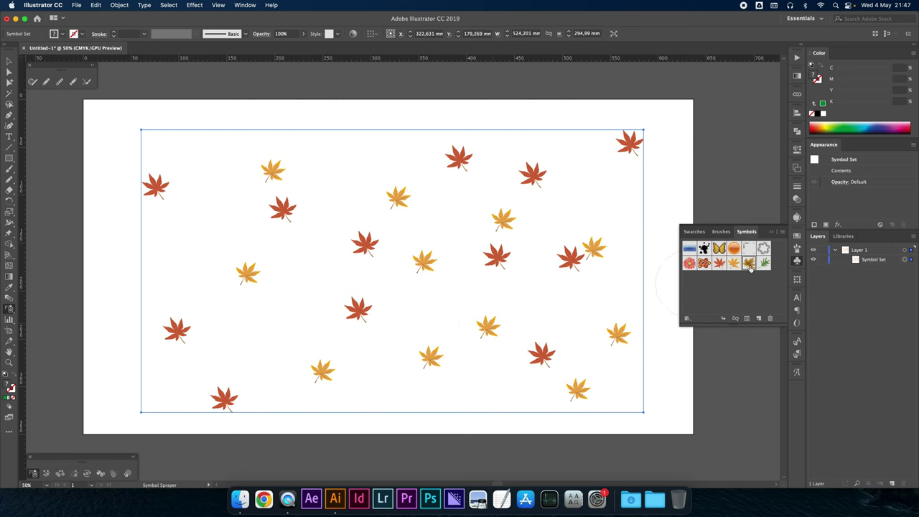
# Step: Spray brown maple leaves across the artboard, filling the remaining gaps
pyautogui.click(181, 257)
pyautogui.click(282, 163)
pyautogui.click(285, 347)
pyautogui.click(415, 254)
pyautogui.click(541, 310)
pyautogui.click(501, 213)
pyautogui.click(185, 202)
pyautogui.click(349, 219)
pyautogui.click(287, 337)
pyautogui.click(79, 300)
pyautogui.click(161, 140)
pyautogui.click(307, 166)
pyautogui.click(546, 188)
pyautogui.click(582, 324)
pyautogui.click(640, 260)
pyautogui.click(396, 354)
pyautogui.click(343, 350)
pyautogui.click(266, 232)
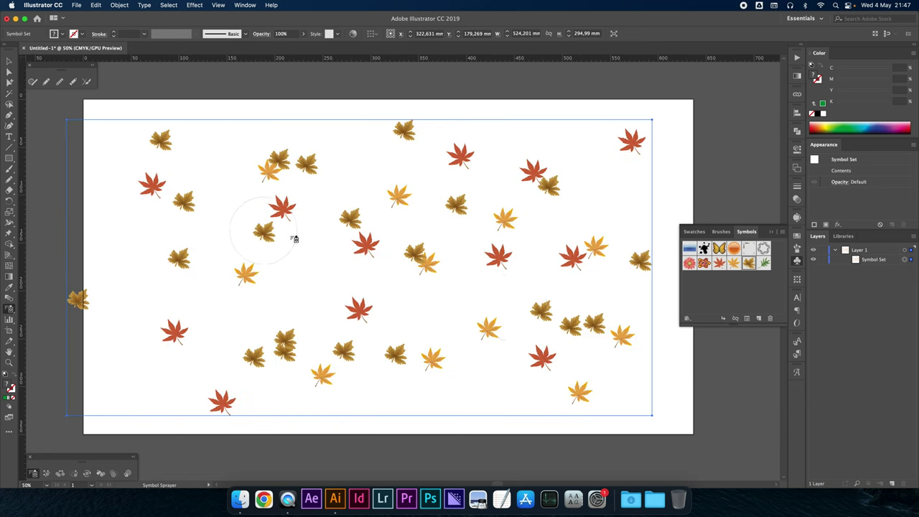
pyautogui.click(301, 296)
pyautogui.click(380, 210)
pyautogui.click(568, 320)
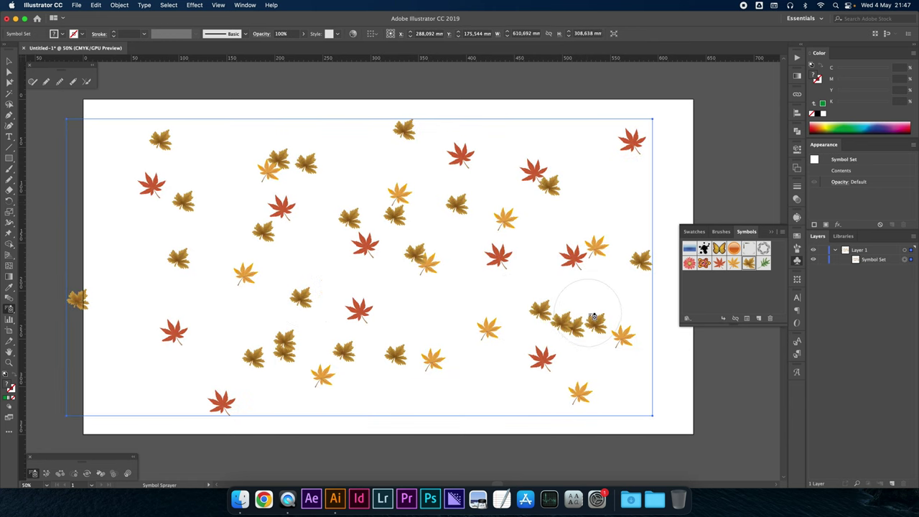
pyautogui.click(271, 255)
pyautogui.click(463, 267)
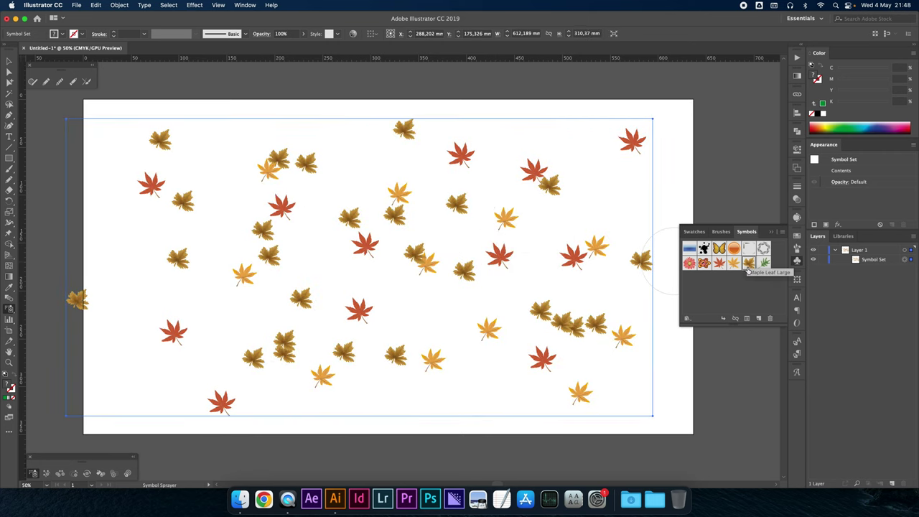
# Step: Push groups of sprayed leaves rightward, leftward and upward with the Symbol Shifter
pyautogui.click(48, 475)
pyautogui.moveTo(272, 268)
pyautogui.mouseDown()
pyautogui.moveTo(380, 221)
pyautogui.moveTo(485, 315)
pyautogui.mouseUp()
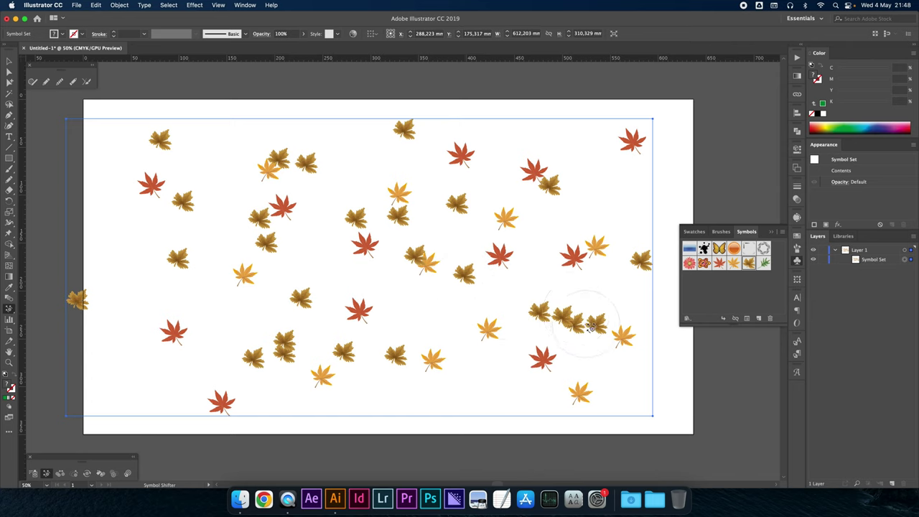
pyautogui.moveTo(484, 314); pyautogui.dragTo(630, 335)
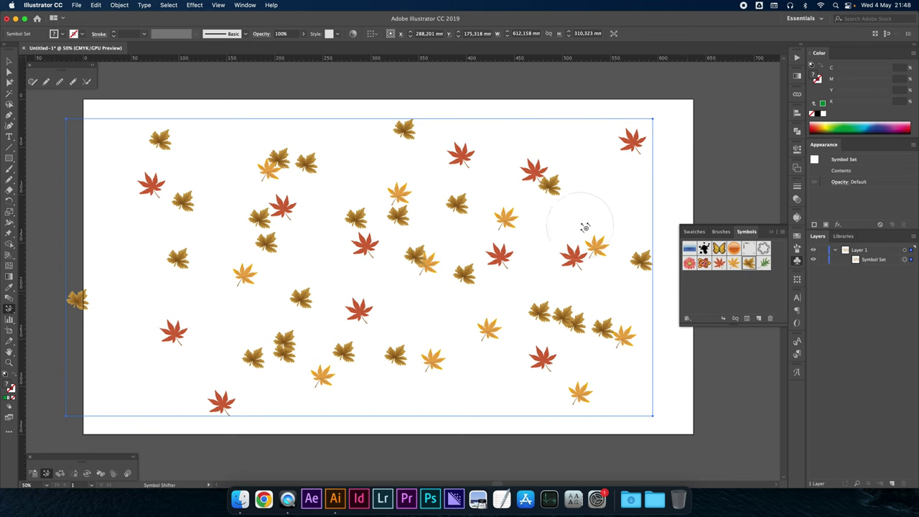
pyautogui.moveTo(550, 185)
pyautogui.mouseDown()
pyautogui.moveTo(451, 208)
pyautogui.moveTo(464, 153)
pyautogui.mouseUp()
pyautogui.moveTo(511, 248)
pyautogui.mouseDown()
pyautogui.moveTo(503, 266)
pyautogui.moveTo(434, 294)
pyautogui.moveTo(423, 263)
pyautogui.moveTo(390, 264)
pyautogui.mouseUp()
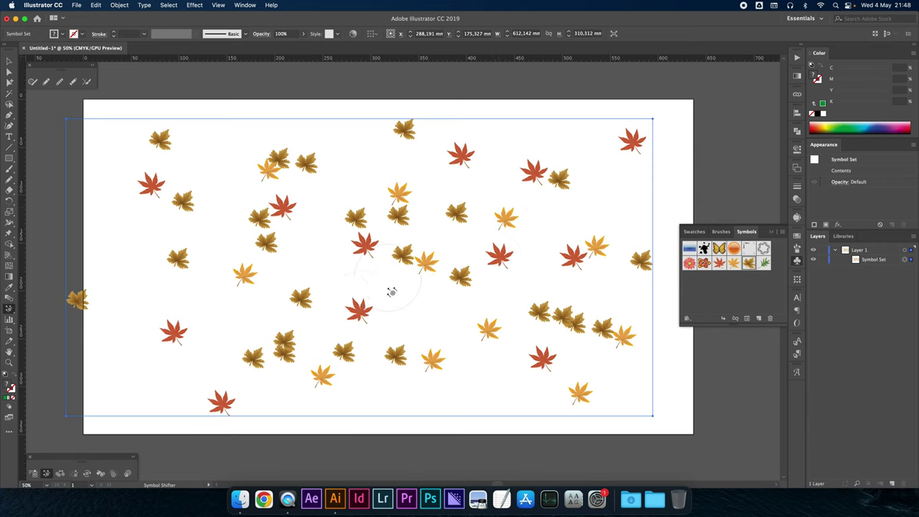
pyautogui.moveTo(350, 308)
pyautogui.mouseDown()
pyautogui.moveTo(400, 349)
pyautogui.moveTo(402, 333)
pyautogui.moveTo(349, 352)
pyautogui.mouseUp()
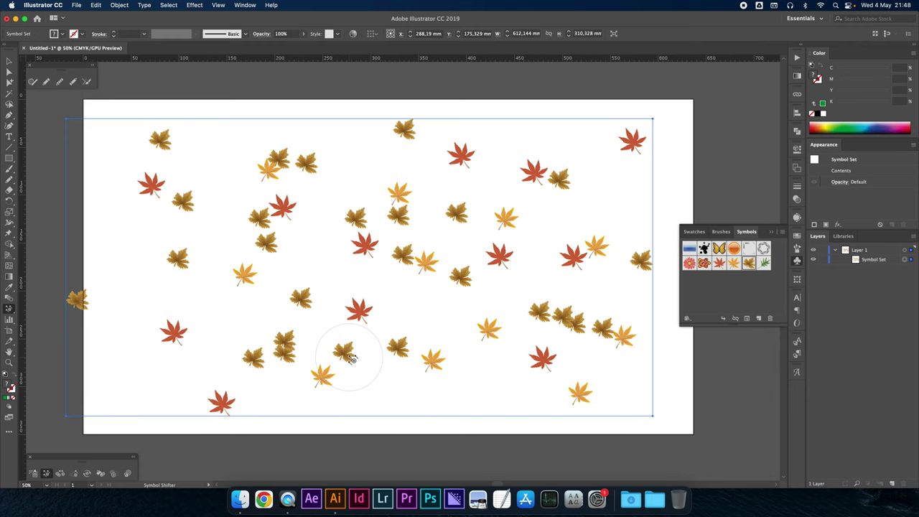
pyautogui.moveTo(318, 324); pyautogui.dragTo(300, 298)
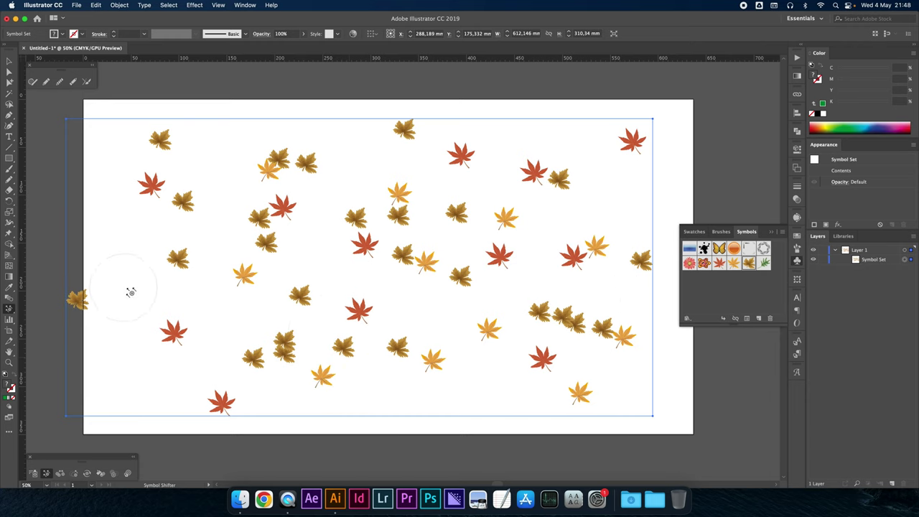
# Step: Rotate the right-side leaves, then stain an upper-right and a centre leaf green
pyautogui.click(87, 474)
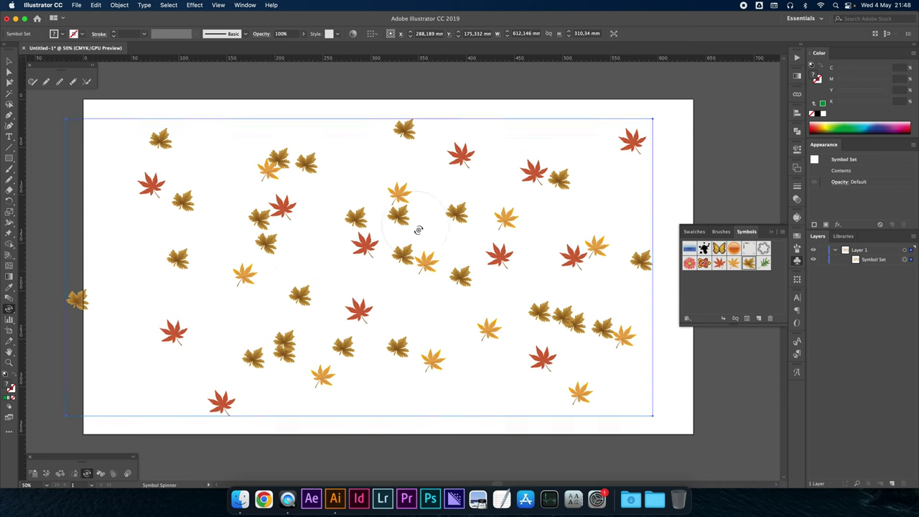
pyautogui.moveTo(589, 320); pyautogui.dragTo(636, 260)
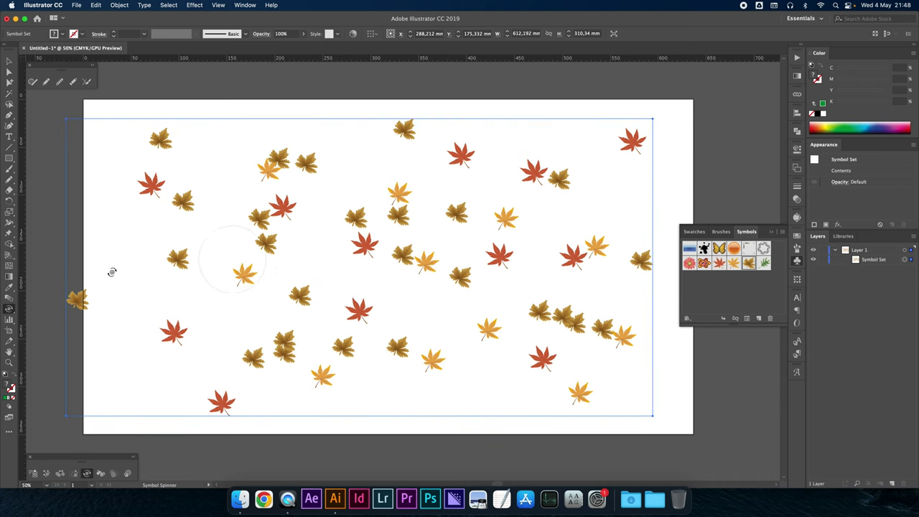
pyautogui.click(100, 474)
pyautogui.click(854, 125)
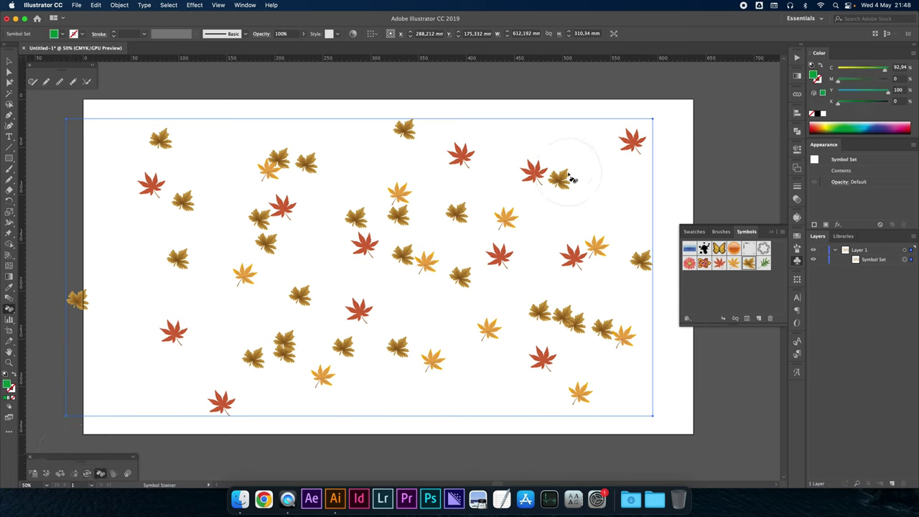
pyautogui.click(587, 181)
pyautogui.click(458, 219)
# Step: Stain more leaves green across the upper middle, lower right and left side
pyautogui.click(291, 192)
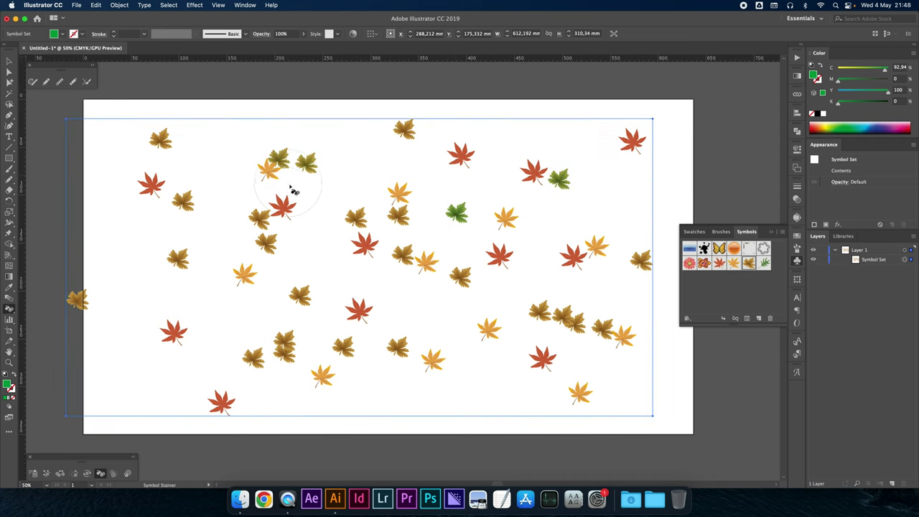
pyautogui.click(294, 234)
pyautogui.click(581, 351)
pyautogui.click(181, 263)
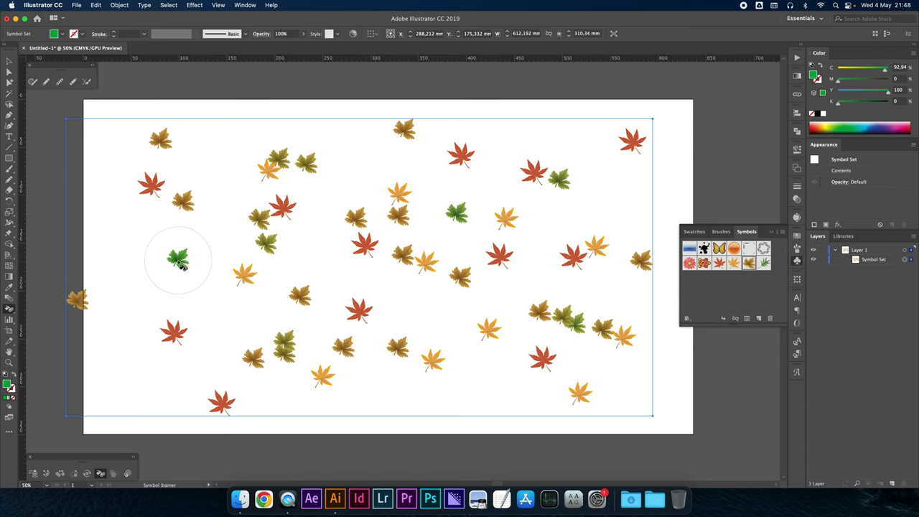
pyautogui.click(205, 217)
pyautogui.click(73, 473)
# Step: Enlarge the yellow right leaf and the leaf clusters at left and lower right with the Symbol Sizer
pyautogui.click(517, 221)
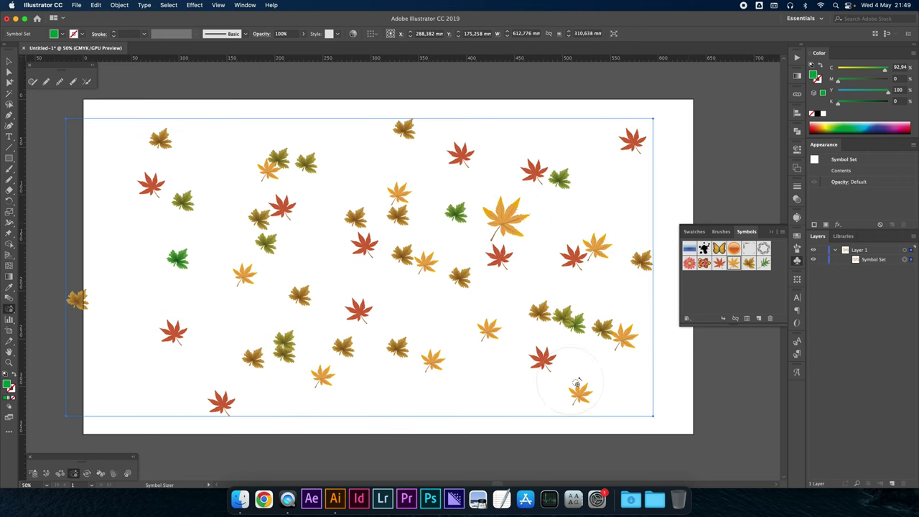
pyautogui.click(489, 334)
pyautogui.click(426, 262)
pyautogui.click(266, 161)
pyautogui.click(245, 286)
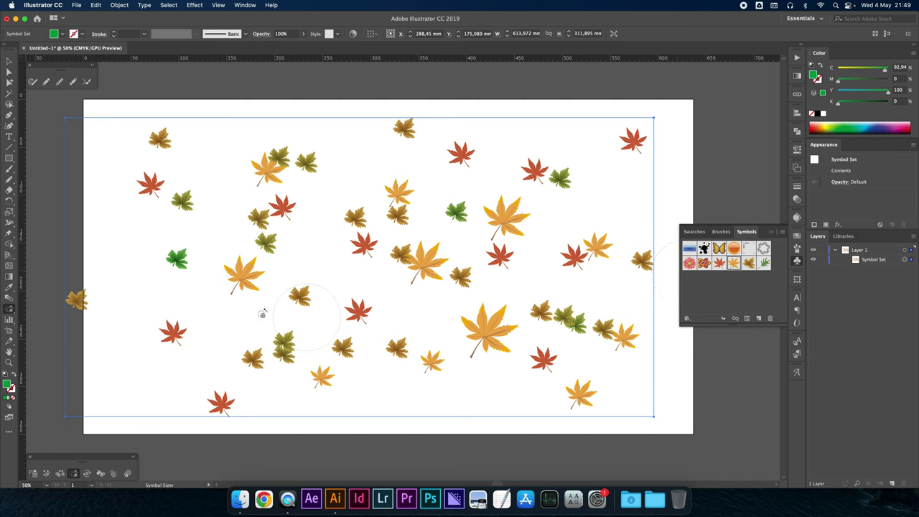
pyautogui.click(730, 278)
pyautogui.moveTo(238, 285); pyautogui.dragTo(485, 342)
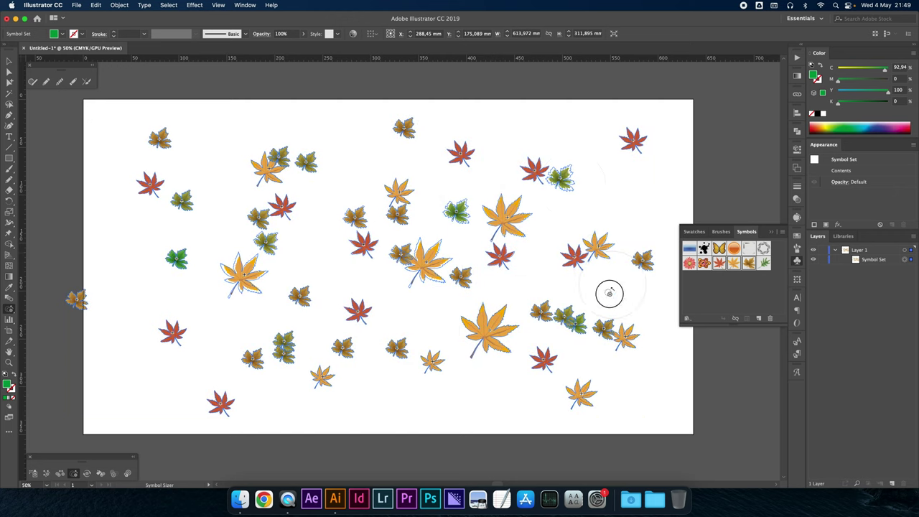
pyautogui.moveTo(486, 342); pyautogui.dragTo(206, 240)
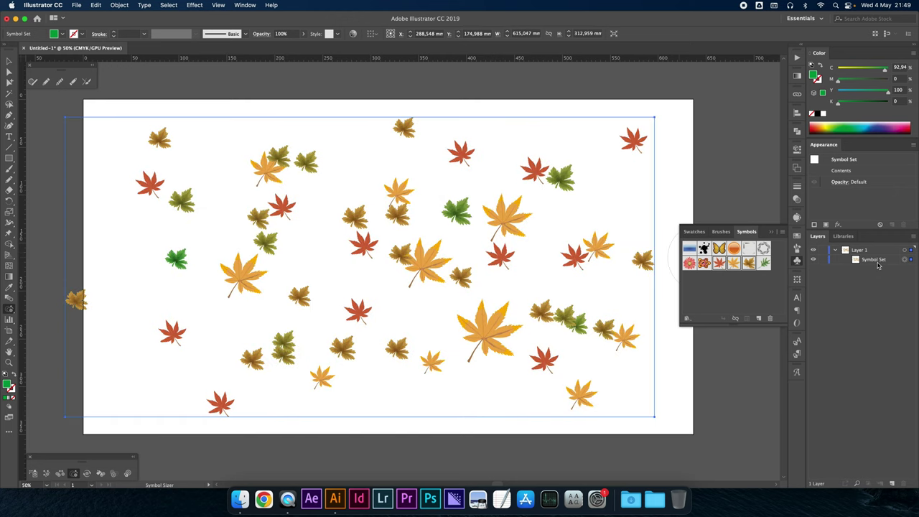
# Step: Rotate leaves in the lower-left and right areas with the Symbol Spinner, then deselect
pyautogui.click(87, 474)
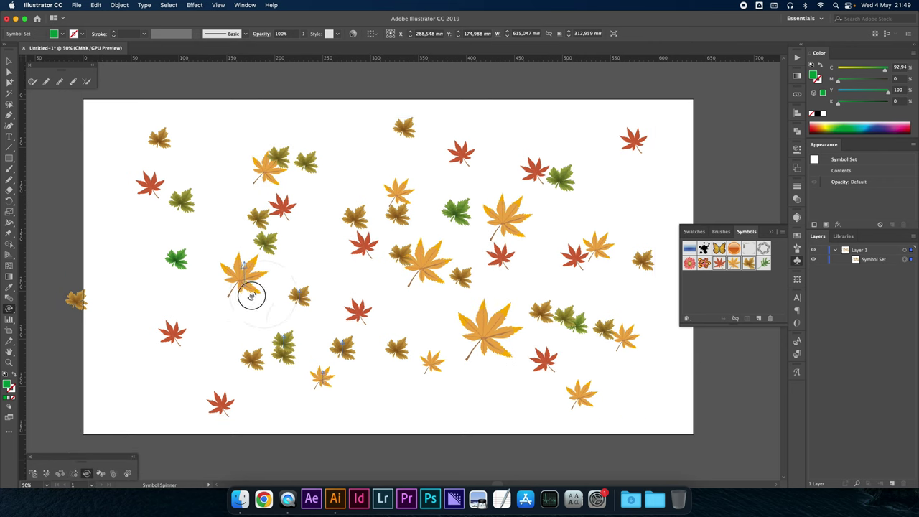
pyautogui.moveTo(261, 286); pyautogui.dragTo(162, 260)
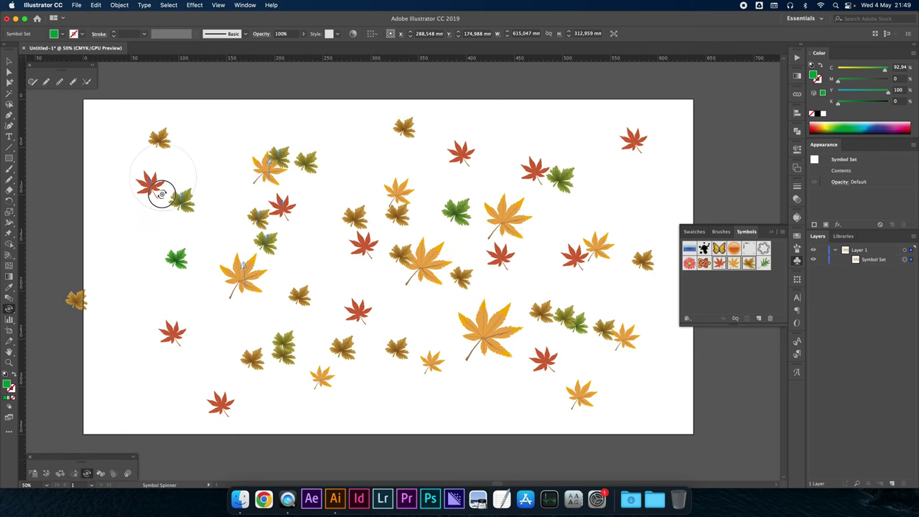
pyautogui.moveTo(392, 266)
pyautogui.mouseDown()
pyautogui.moveTo(564, 310)
pyautogui.moveTo(582, 341)
pyautogui.mouseUp()
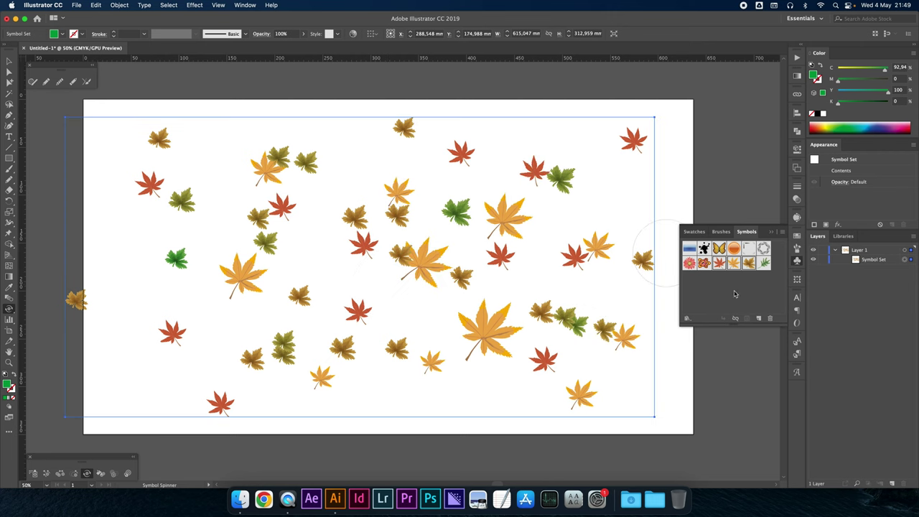
pyautogui.click(10, 62)
pyautogui.click(407, 106)
pyautogui.click(402, 221)
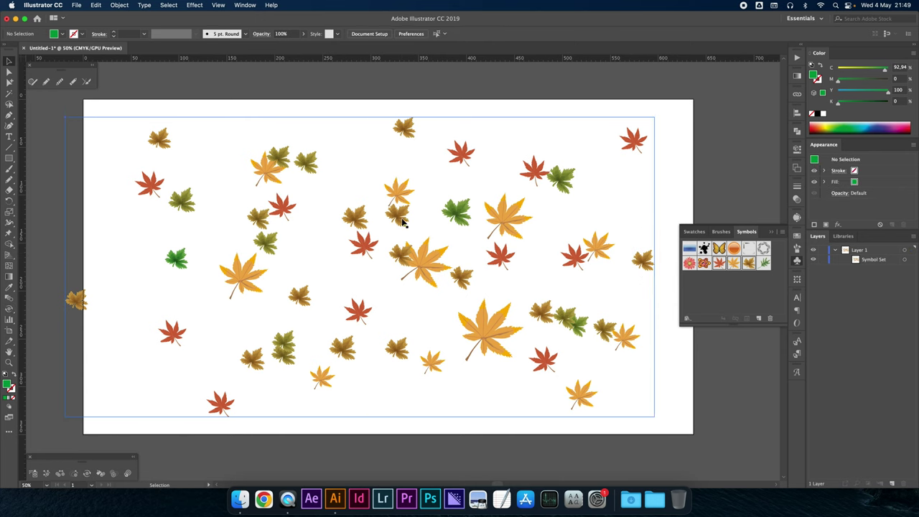
# Step: Nudge the leaf set right and open the Heirloom symbol library
pyautogui.hotkey('shift', 'Right')
pyautogui.hotkey('shift', 'Right')
pyautogui.hotkey('shift', 'Right')
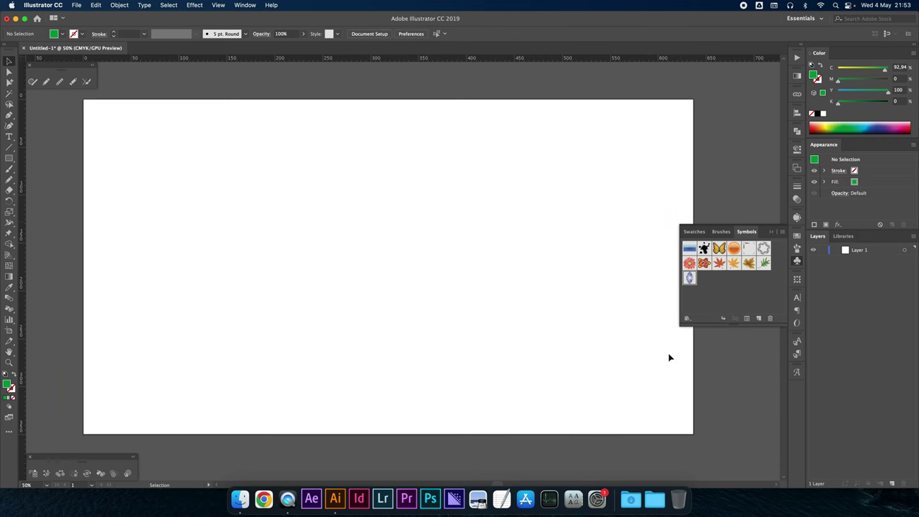
pyautogui.click(687, 319)
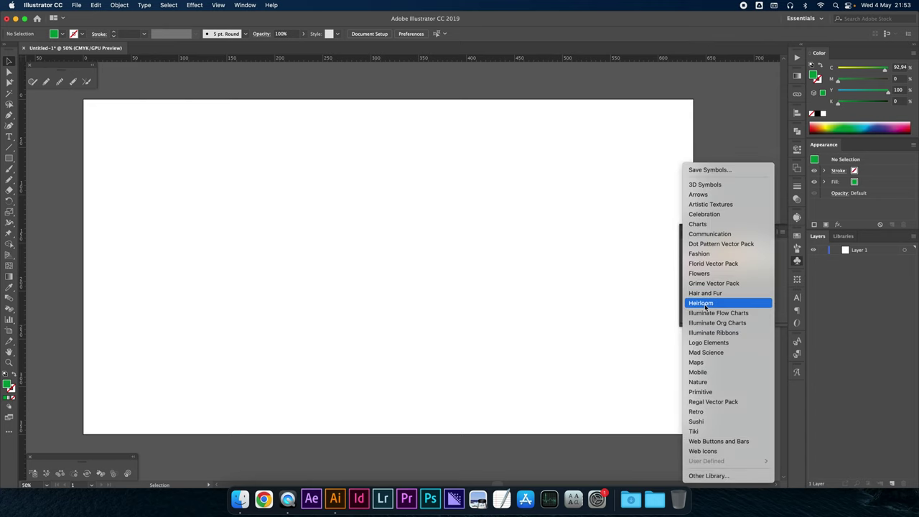
pyautogui.click(701, 303)
pyautogui.moveTo(478, 110); pyautogui.dragTo(347, 96)
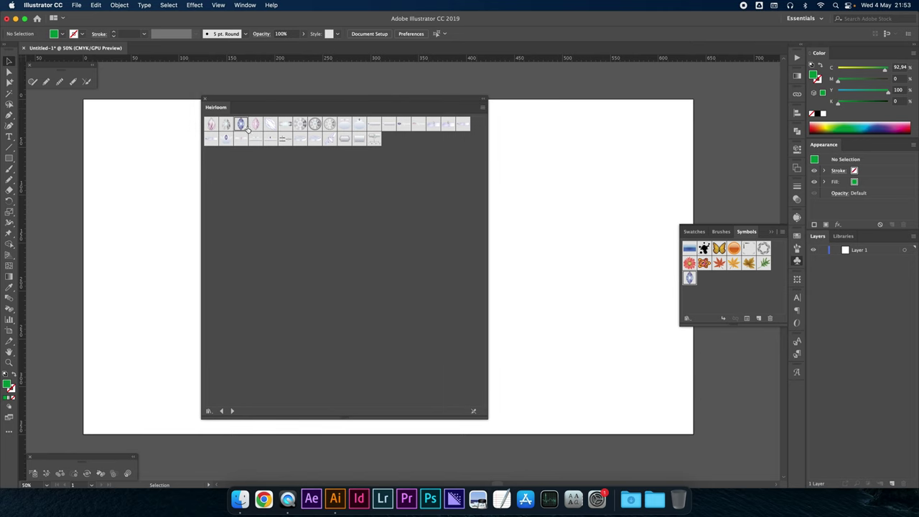
# Step: Add two diamond gem symbols from Heirloom to the Symbols panel and close the library
pyautogui.moveTo(242, 127); pyautogui.dragTo(704, 286)
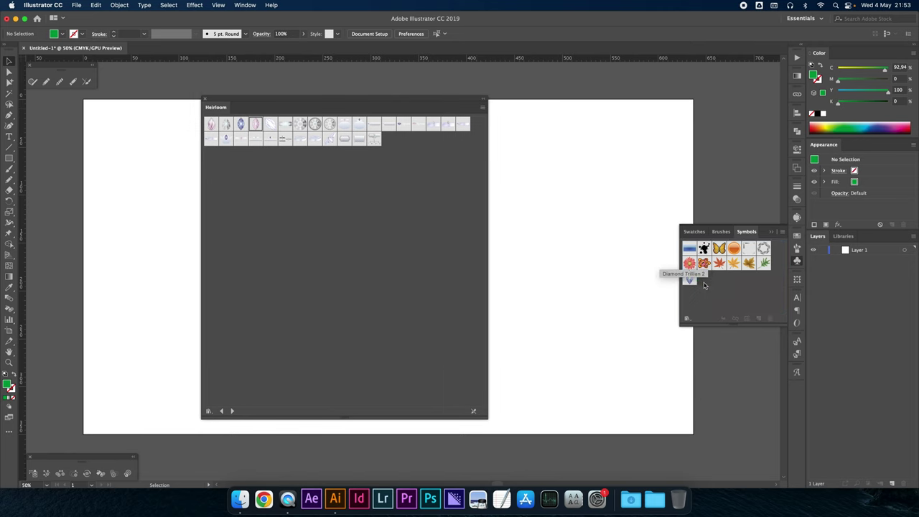
pyautogui.moveTo(210, 123)
pyautogui.mouseDown()
pyautogui.moveTo(677, 283)
pyautogui.moveTo(722, 286)
pyautogui.mouseUp()
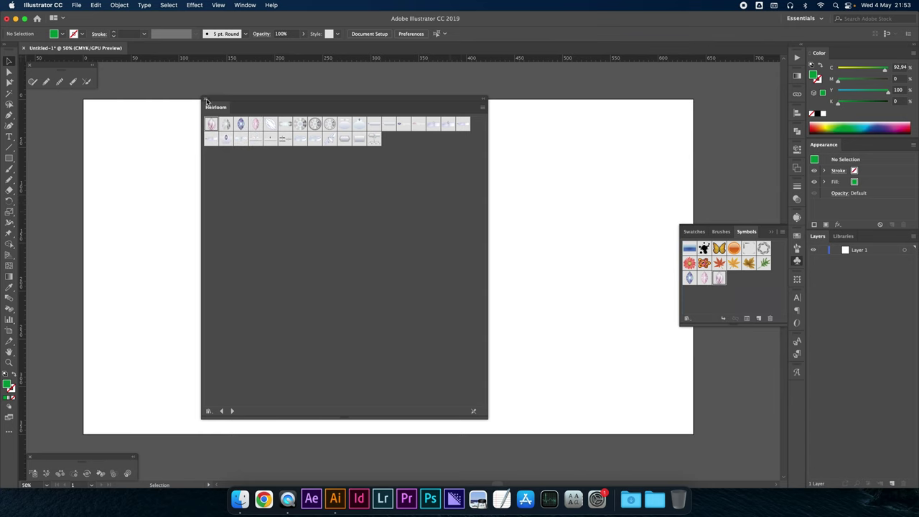
pyautogui.click(205, 99)
# Step: Place a purple diamond, an enlarged pink diamond and a teardrop gem on the artboard
pyautogui.moveTo(690, 278)
pyautogui.mouseDown()
pyautogui.moveTo(257, 195)
pyautogui.moveTo(360, 293)
pyautogui.mouseUp()
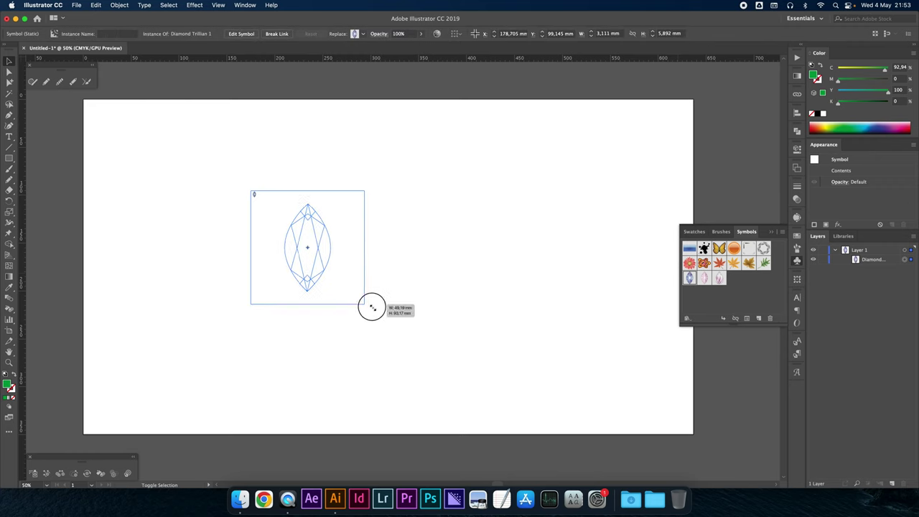
pyautogui.moveTo(705, 283); pyautogui.dragTo(451, 259)
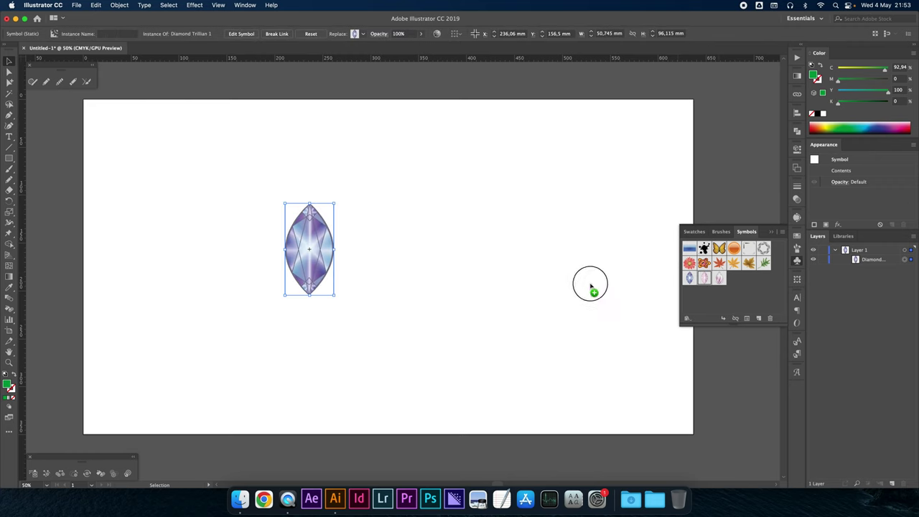
pyautogui.moveTo(455, 261); pyautogui.dragTo(565, 353)
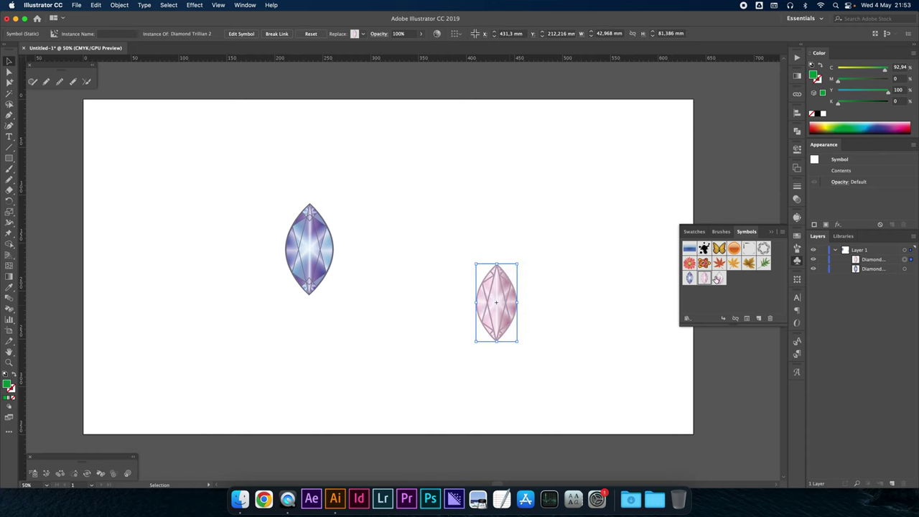
pyautogui.moveTo(718, 279)
pyautogui.mouseDown()
pyautogui.moveTo(532, 210)
pyautogui.moveTo(608, 300)
pyautogui.moveTo(530, 208)
pyautogui.mouseUp()
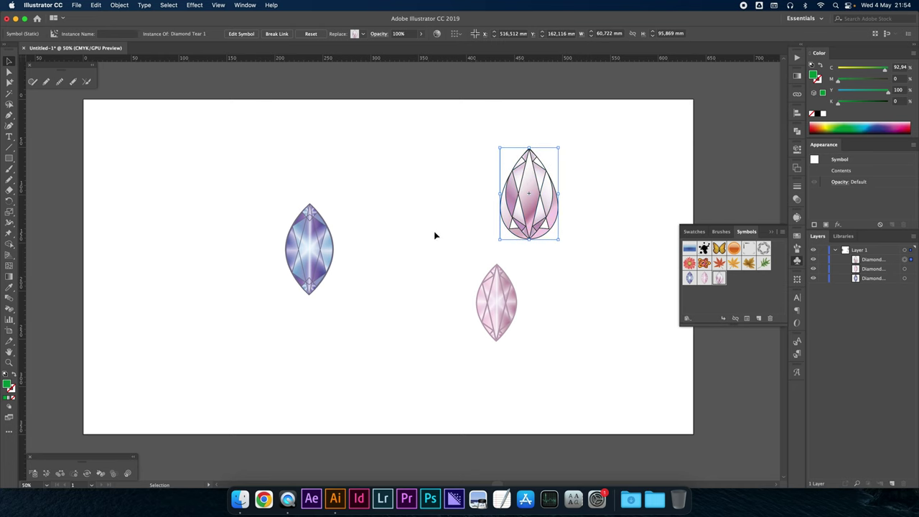
pyautogui.click(101, 474)
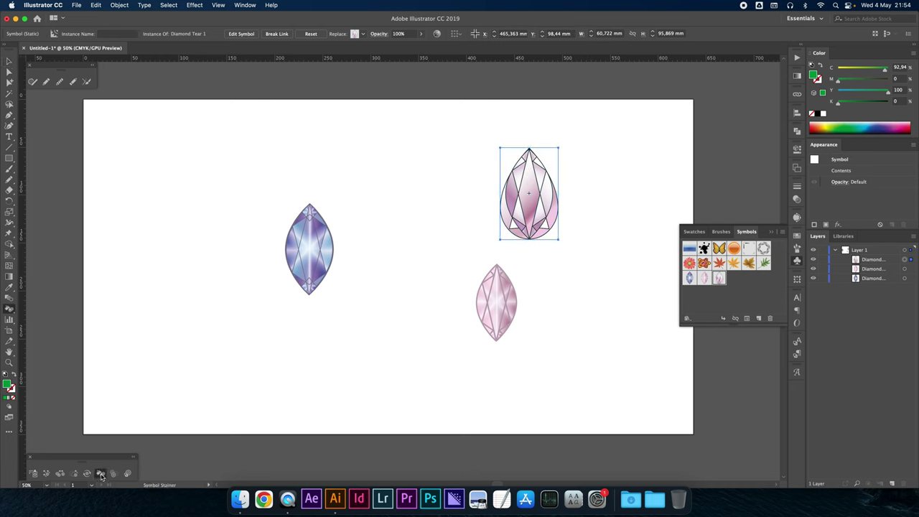
pyautogui.click(864, 124)
# Step: Tint the teardrop gem green, try a red tint on it, and undo that
pyautogui.click(850, 123)
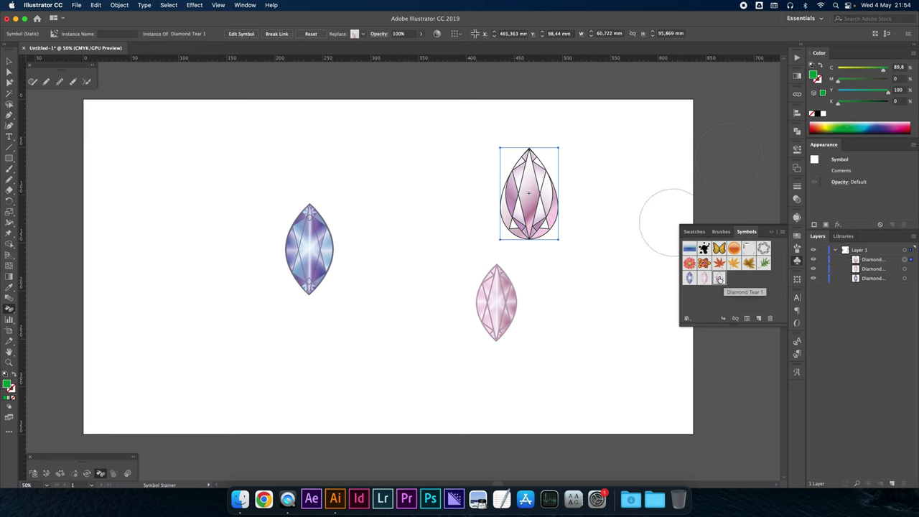
pyautogui.click(531, 201)
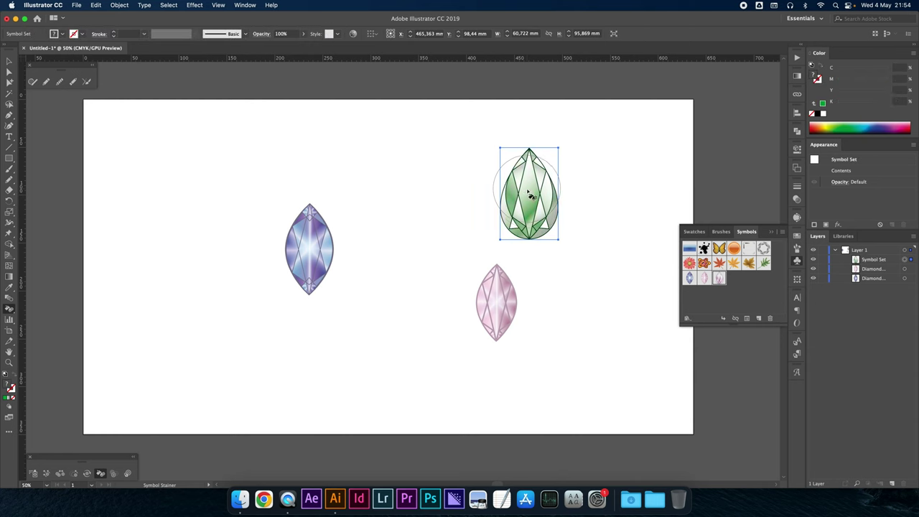
pyautogui.moveTo(531, 201)
pyautogui.mouseDown()
pyautogui.moveTo(529, 160)
pyautogui.moveTo(550, 184)
pyautogui.moveTo(548, 240)
pyautogui.moveTo(533, 220)
pyautogui.moveTo(538, 227)
pyautogui.moveTo(528, 230)
pyautogui.mouseUp()
pyautogui.click(815, 125)
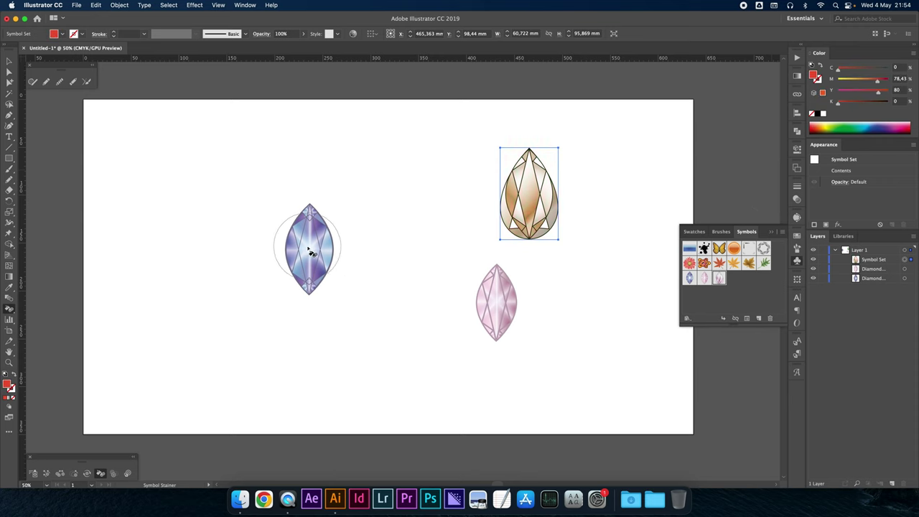
pyautogui.click(532, 214)
pyautogui.press('super+z')
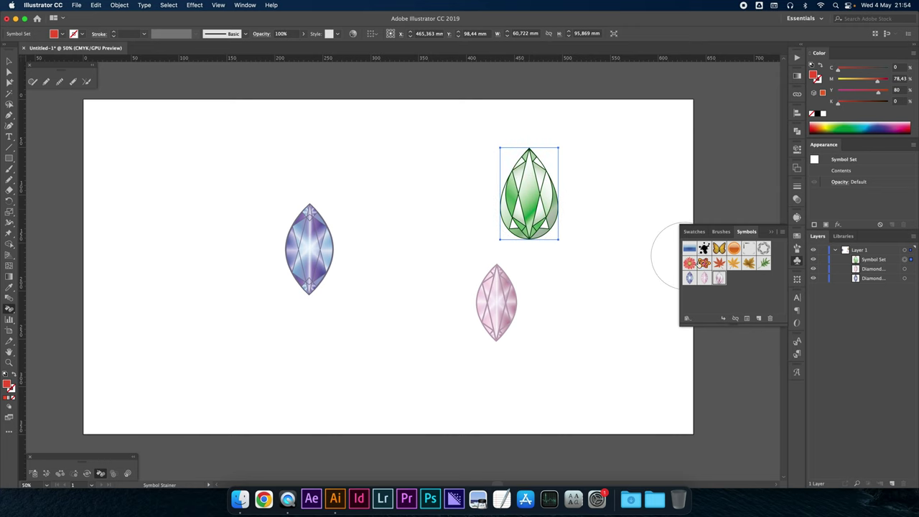
# Step: Stain the purple diamond orange-red with the Symbol Stainer
pyautogui.click(690, 279)
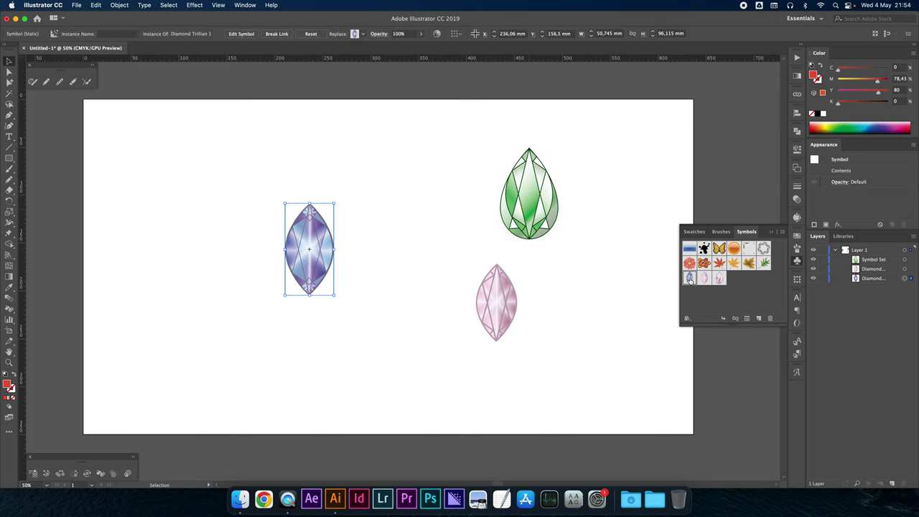
pyautogui.click(99, 475)
pyautogui.moveTo(305, 251); pyautogui.dragTo(311, 253)
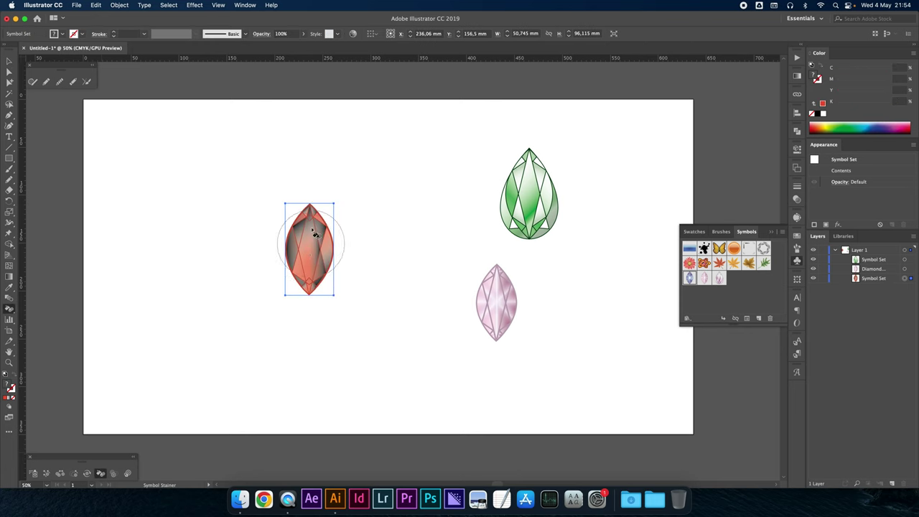
pyautogui.click(7, 62)
# Step: Stain the pink diamond purple with the Symbol Stainer
pyautogui.click(484, 304)
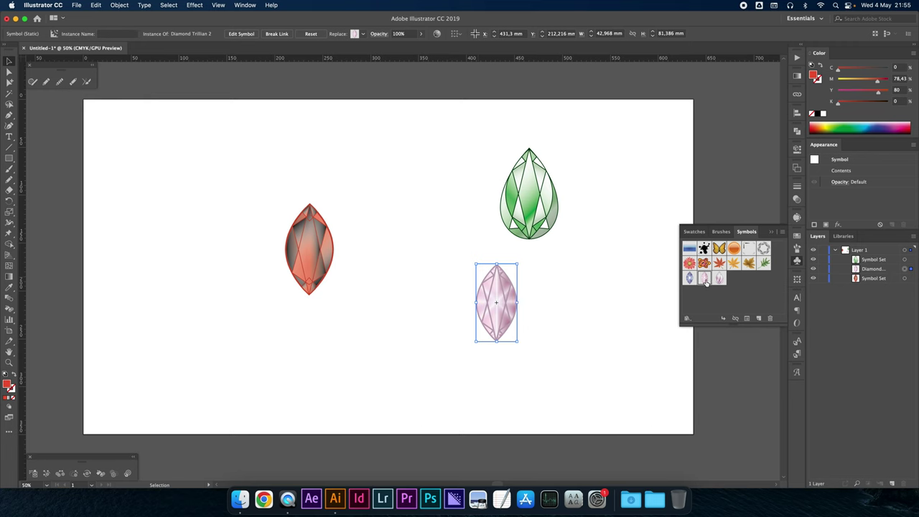
pyautogui.click(101, 473)
pyautogui.click(902, 123)
pyautogui.click(892, 127)
pyautogui.moveTo(523, 302); pyautogui.dragTo(500, 313)
pyautogui.click(500, 313)
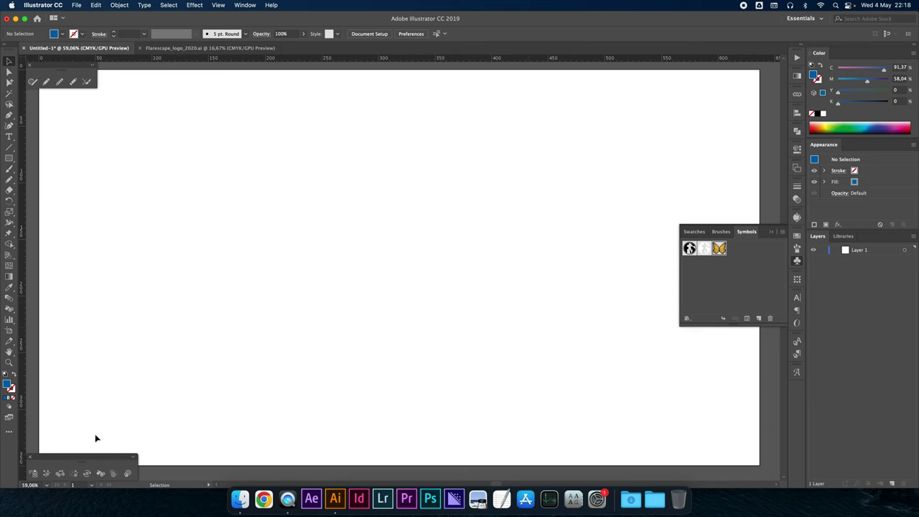
# Step: Spray butterflies across the artboard and centre the set horizontally and vertically on it
pyautogui.click(35, 474)
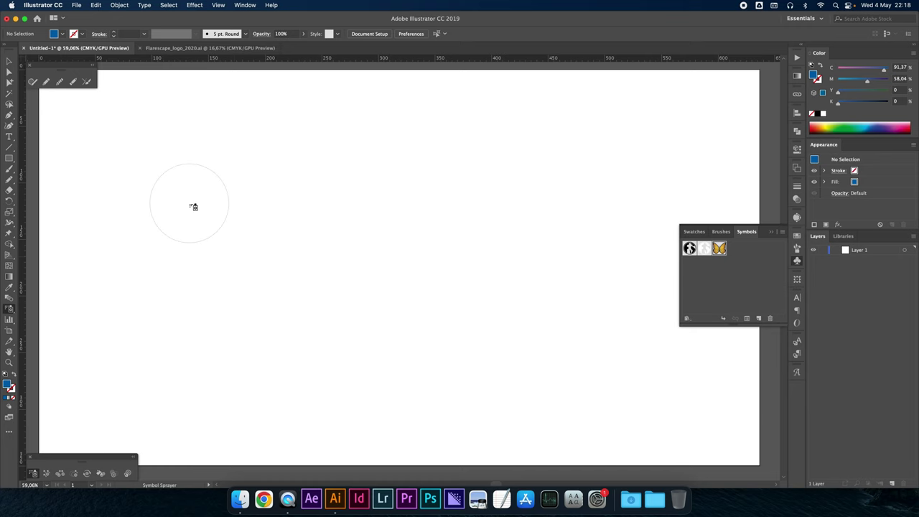
pyautogui.moveTo(108, 185)
pyautogui.mouseDown()
pyautogui.moveTo(165, 152)
pyautogui.moveTo(242, 314)
pyautogui.moveTo(431, 153)
pyautogui.moveTo(503, 333)
pyautogui.moveTo(622, 168)
pyautogui.moveTo(686, 406)
pyautogui.moveTo(672, 402)
pyautogui.mouseUp()
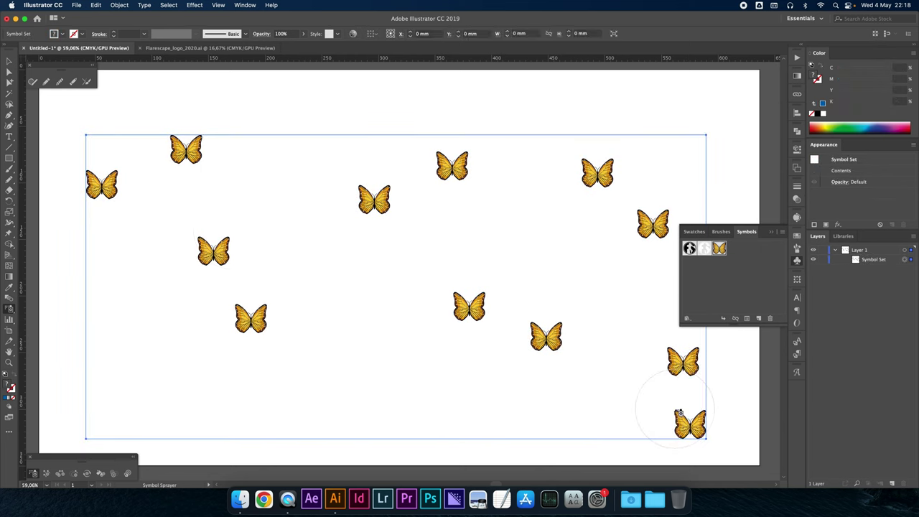
pyautogui.click(8, 61)
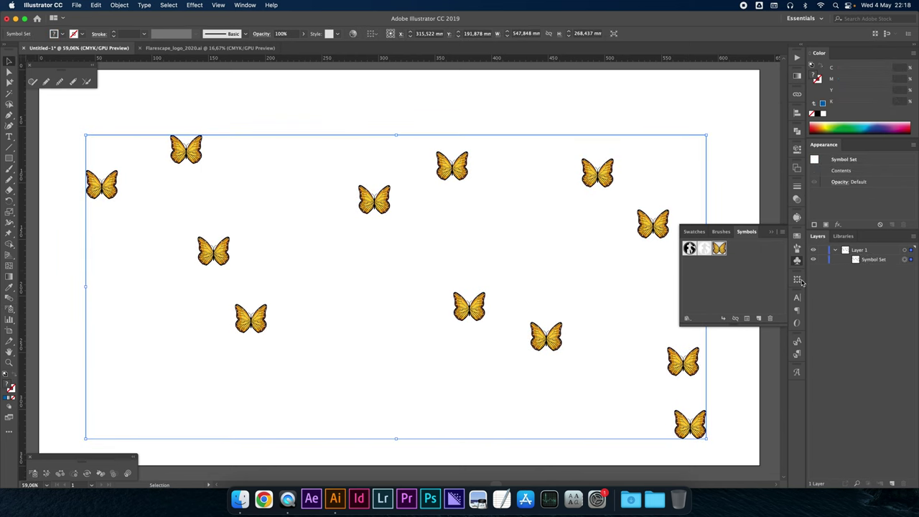
pyautogui.click(873, 261)
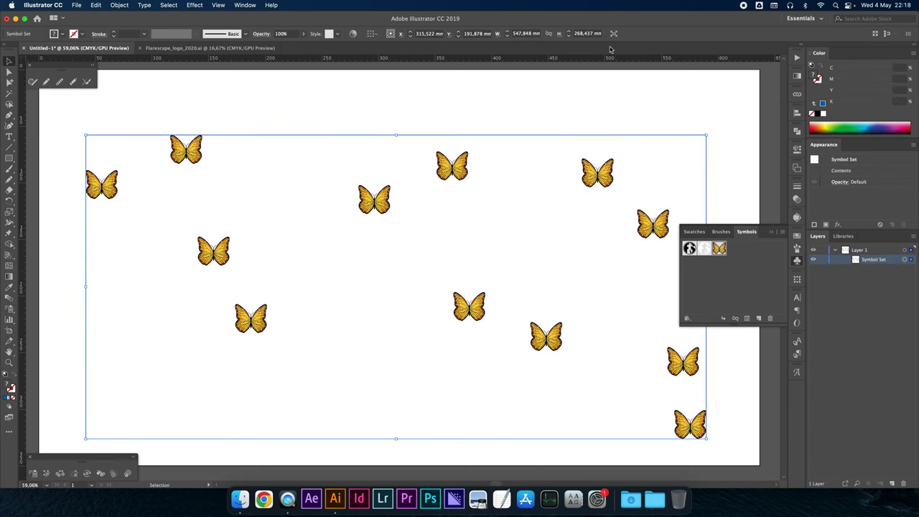
pyautogui.hotkey('shift', 'F7')
pyautogui.click(763, 132)
pyautogui.click(704, 133)
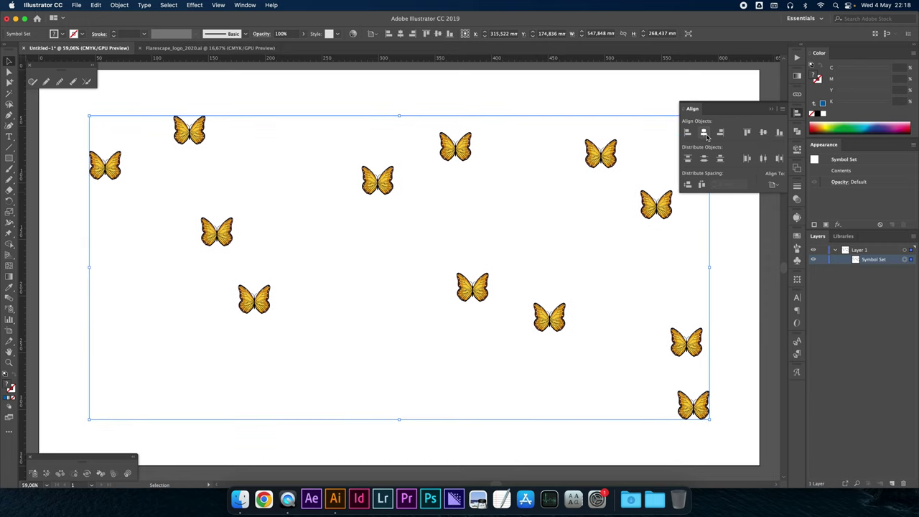
pyautogui.click(507, 92)
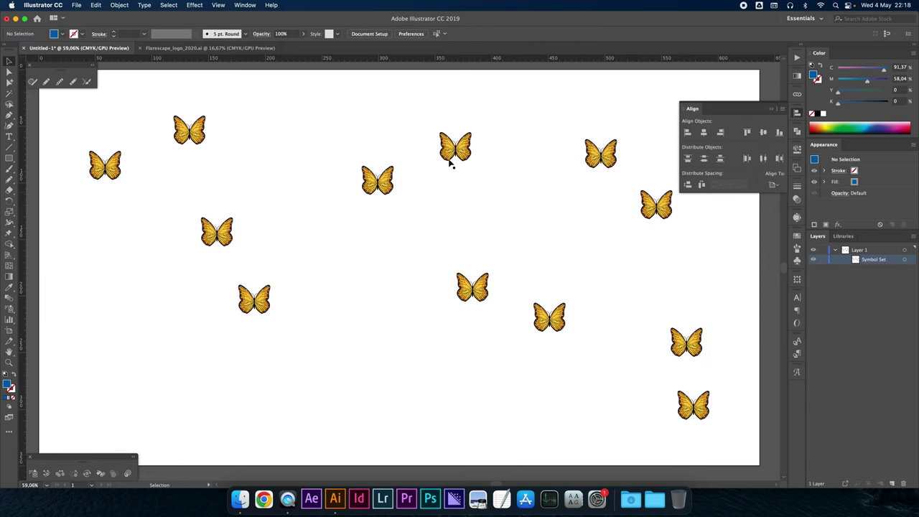
# Step: Rotate the butterflies in the centre and lower right with the Symbol Spinner
pyautogui.hotkey('shift', 's')
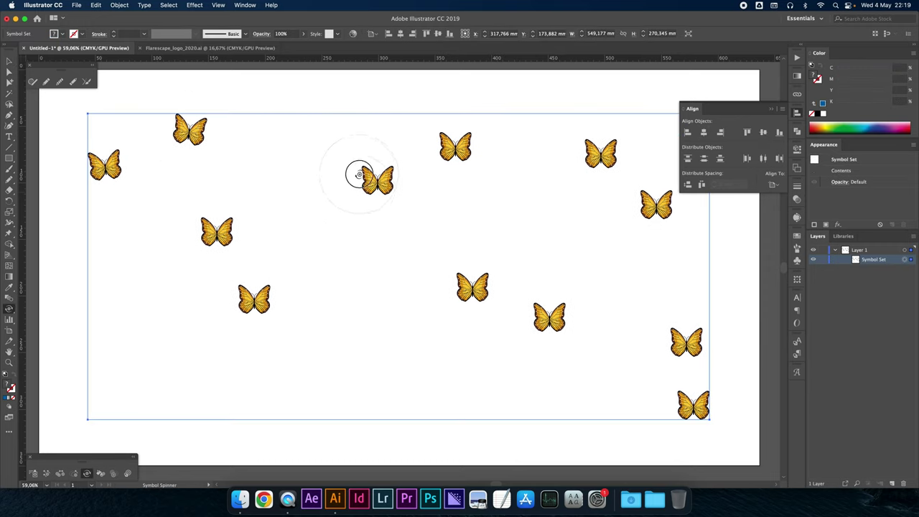
pyautogui.moveTo(474, 285); pyautogui.dragTo(470, 239)
pyautogui.moveTo(474, 155); pyautogui.dragTo(478, 143)
pyautogui.moveTo(589, 158); pyautogui.dragTo(587, 256)
pyautogui.moveTo(632, 208); pyautogui.dragTo(607, 278)
pyautogui.moveTo(567, 302); pyautogui.dragTo(545, 258)
pyautogui.moveTo(644, 355)
pyautogui.mouseDown()
pyautogui.moveTo(630, 390)
pyautogui.moveTo(667, 400)
pyautogui.moveTo(661, 390)
pyautogui.moveTo(747, 340)
pyautogui.mouseUp()
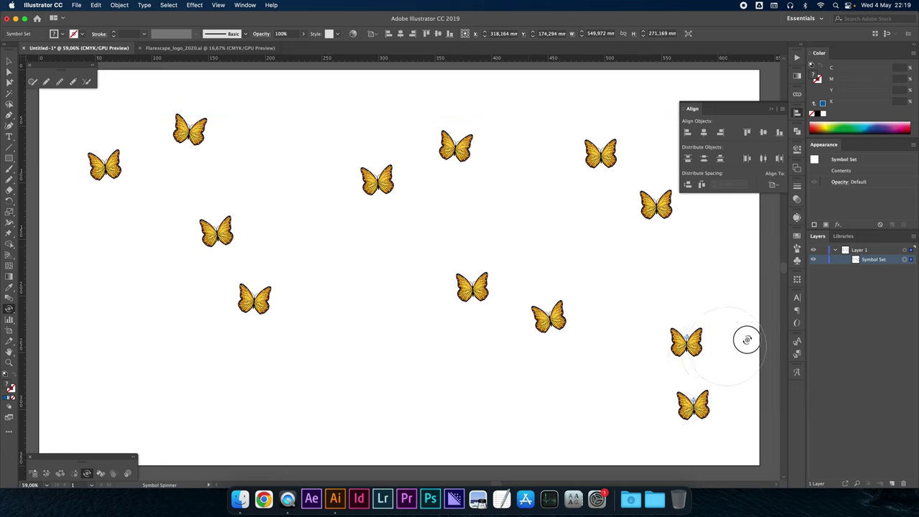
# Step: Tilt several more butterflies slightly across the top and left, then deselect the set
pyautogui.moveTo(501, 287); pyautogui.dragTo(431, 230)
pyautogui.moveTo(355, 180); pyautogui.dragTo(707, 161)
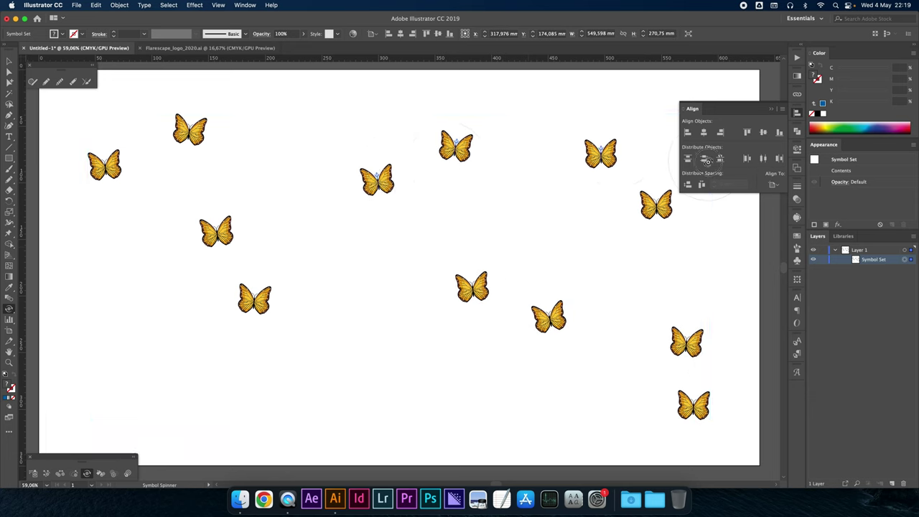
pyautogui.moveTo(241, 166); pyautogui.dragTo(272, 377)
pyautogui.moveTo(330, 195)
pyautogui.mouseDown()
pyautogui.moveTo(513, 127)
pyautogui.moveTo(544, 318)
pyautogui.moveTo(346, 324)
pyautogui.moveTo(194, 217)
pyautogui.mouseUp()
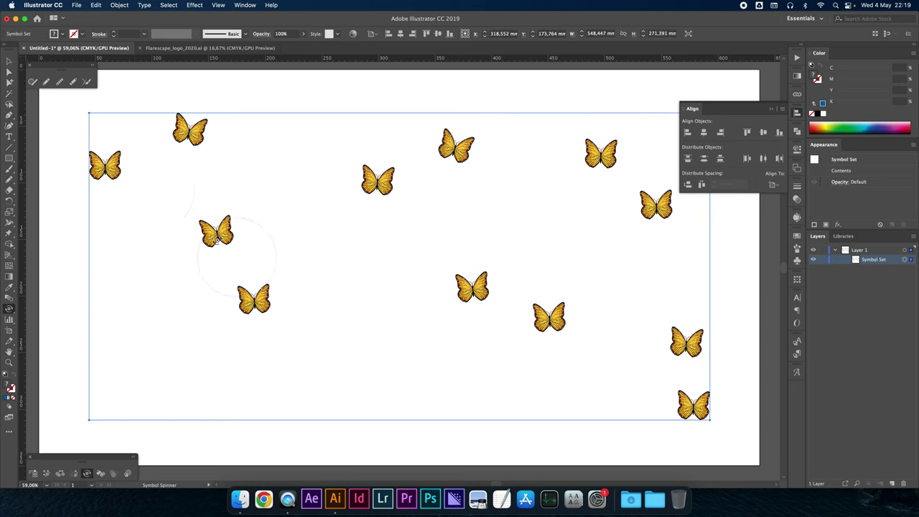
pyautogui.click(9, 61)
pyautogui.click(282, 97)
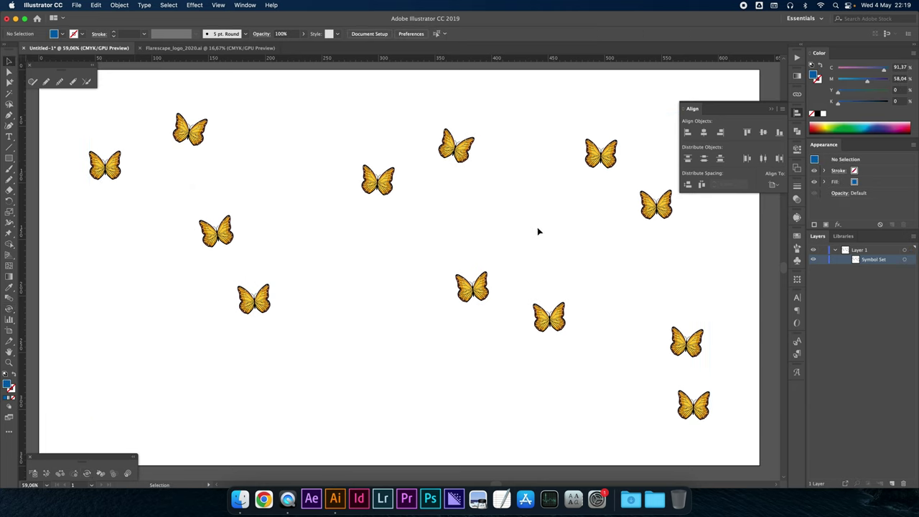
pyautogui.click(854, 303)
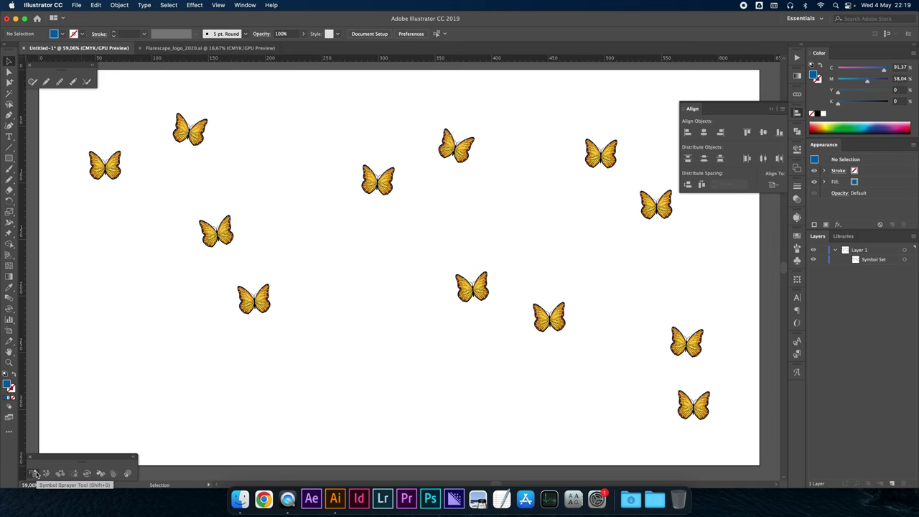
# Step: Spray a second butterfly set and enlarge the left, top and bottom-left butterflies
pyautogui.click(34, 474)
pyautogui.moveTo(126, 376)
pyautogui.mouseDown()
pyautogui.moveTo(142, 304)
pyautogui.moveTo(306, 150)
pyautogui.moveTo(486, 121)
pyautogui.moveTo(640, 211)
pyautogui.moveTo(647, 325)
pyautogui.mouseUp()
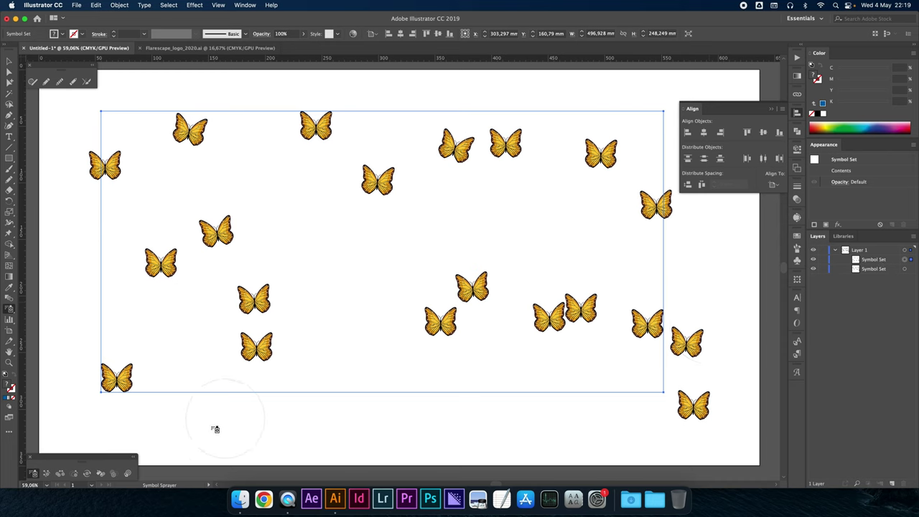
pyautogui.click(75, 475)
pyautogui.click(162, 270)
pyautogui.click(335, 148)
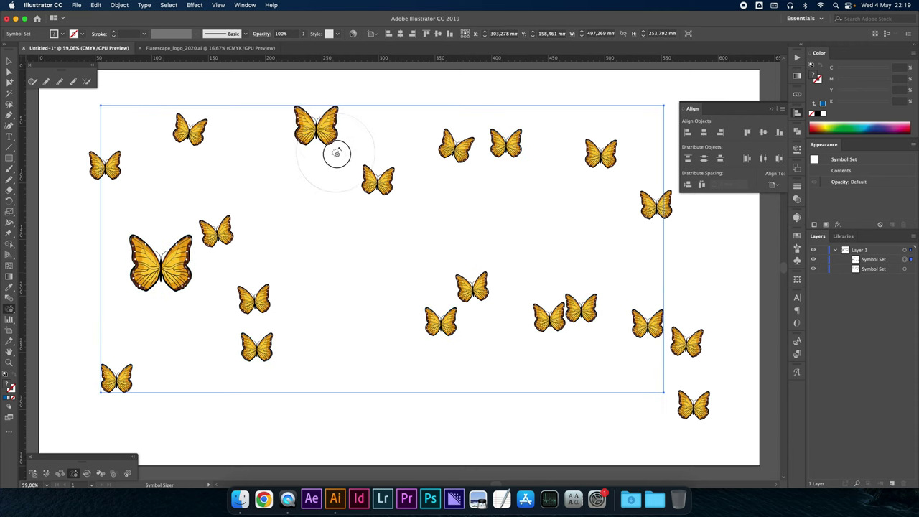
pyautogui.click(96, 375)
# Step: Enlarge butterflies at lower right, lower middle and top right, then select the other symbol set
pyautogui.moveTo(649, 327); pyautogui.dragTo(414, 325)
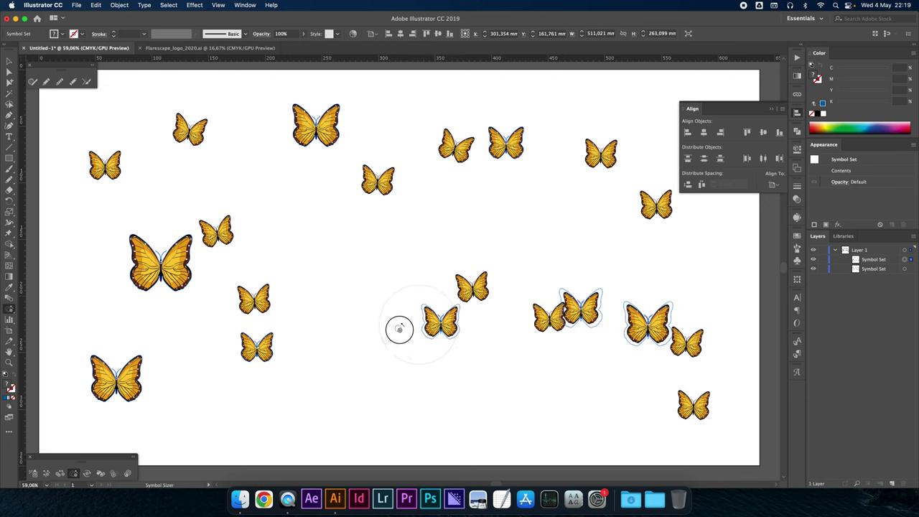
pyautogui.moveTo(254, 356); pyautogui.dragTo(281, 338)
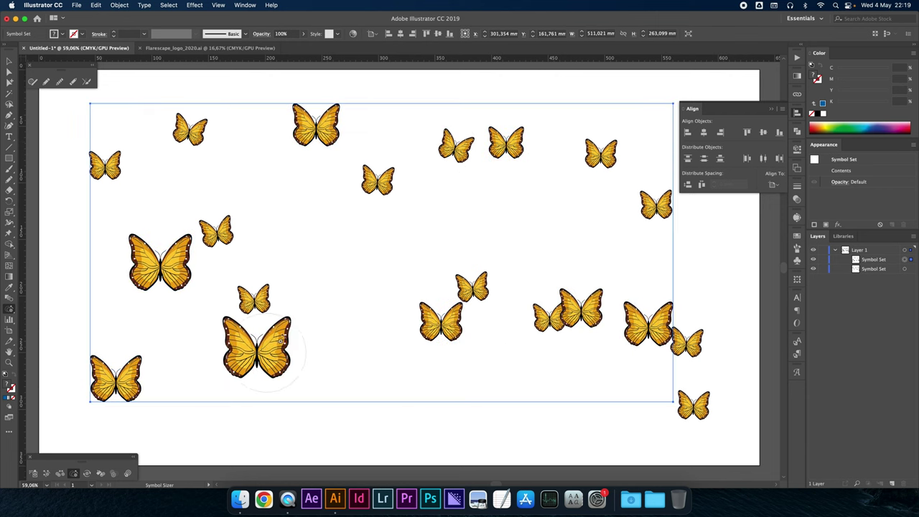
pyautogui.moveTo(435, 149); pyautogui.dragTo(546, 154)
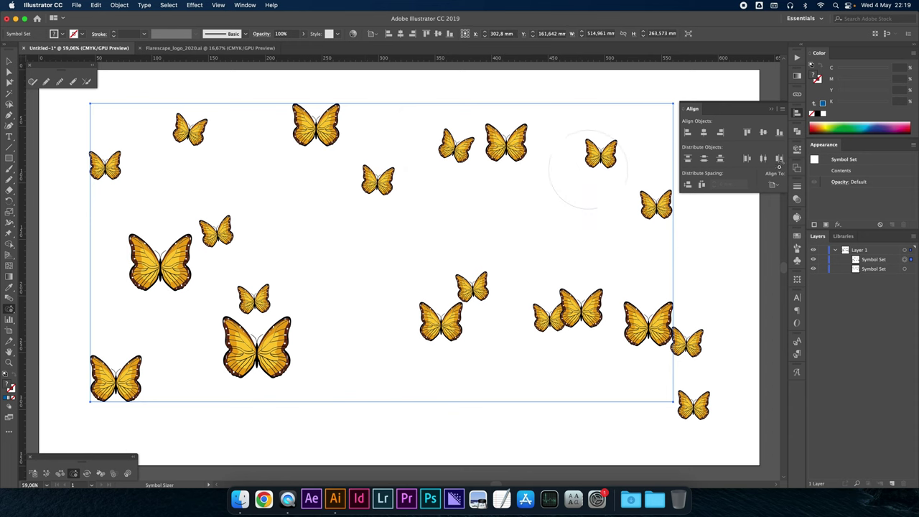
pyautogui.click(874, 270)
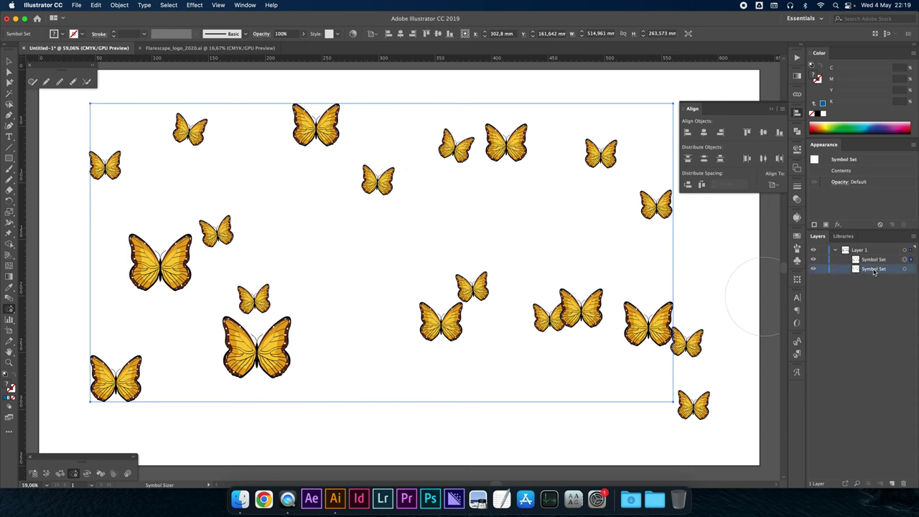
pyautogui.click(911, 269)
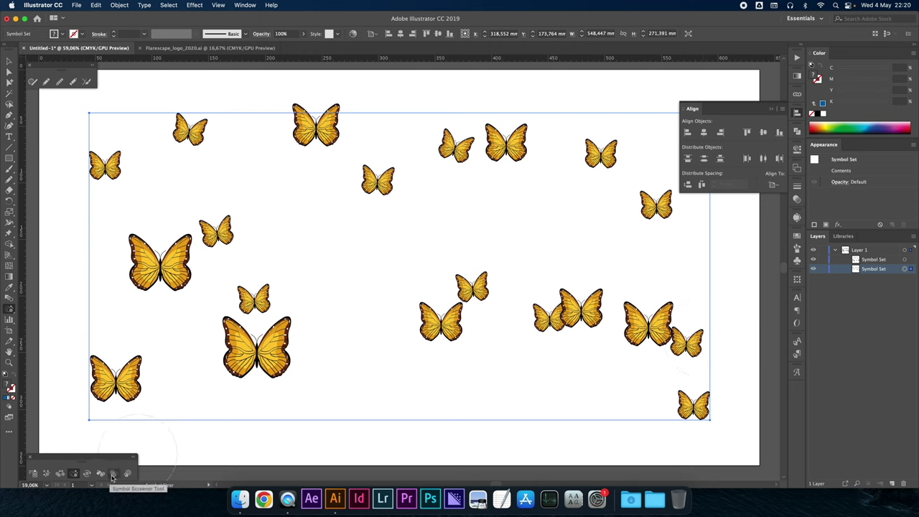
# Step: Fade butterflies across the artboard to semi-transparent with the Symbol Screener
pyautogui.click(113, 475)
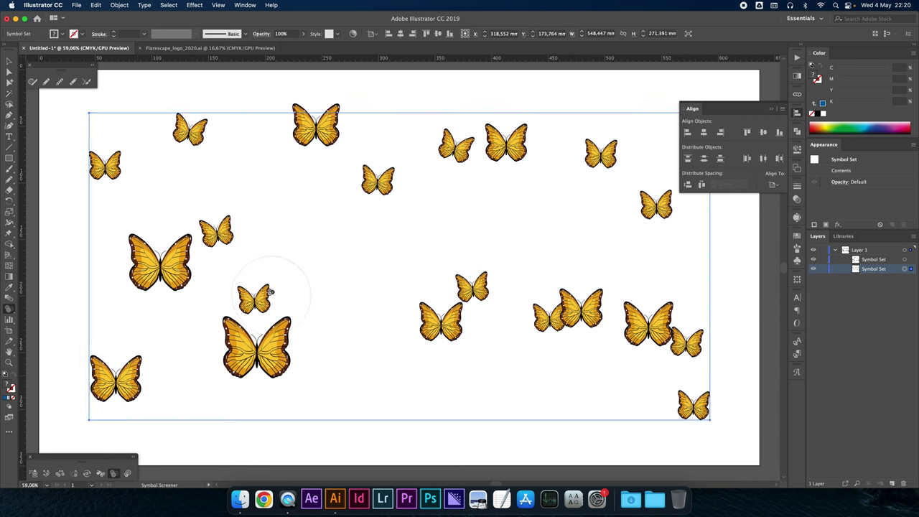
pyautogui.click(272, 292)
pyautogui.click(238, 246)
pyautogui.click(386, 194)
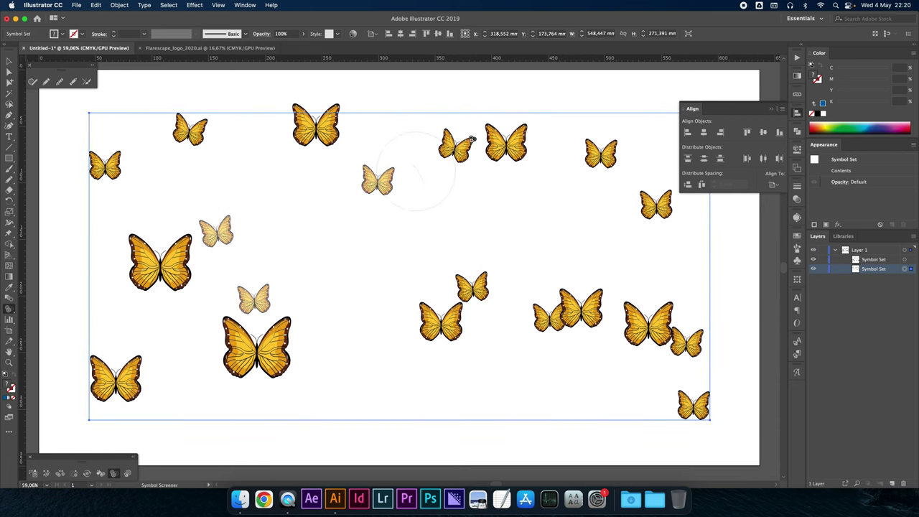
pyautogui.click(457, 146)
pyautogui.click(600, 154)
pyautogui.click(553, 314)
pyautogui.click(690, 343)
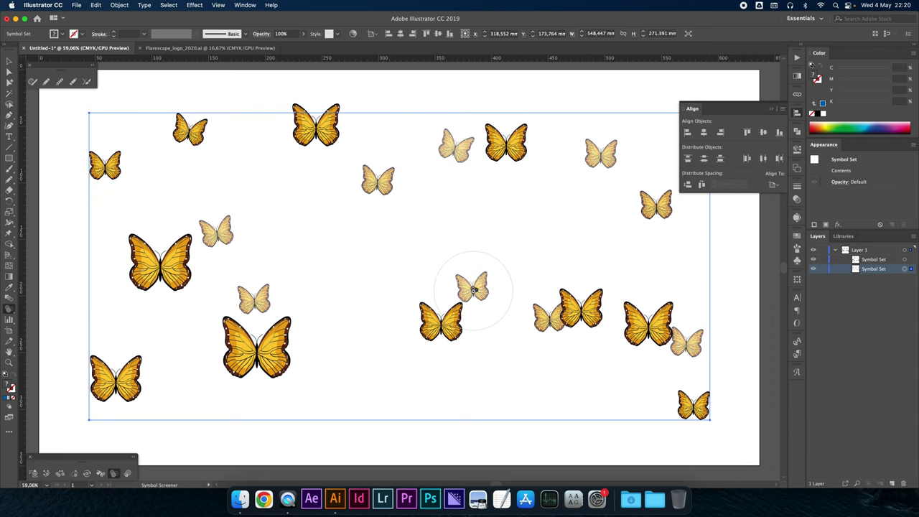
pyautogui.click(190, 129)
pyautogui.click(105, 166)
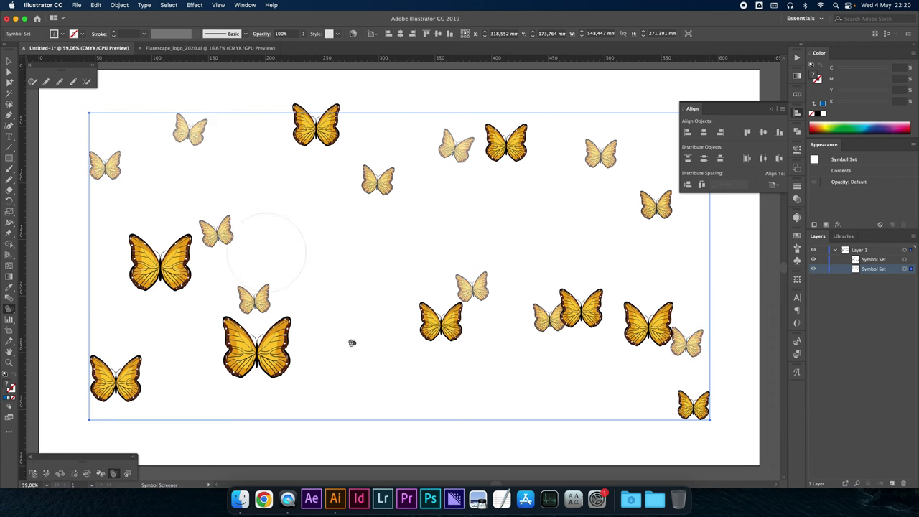
pyautogui.click(690, 407)
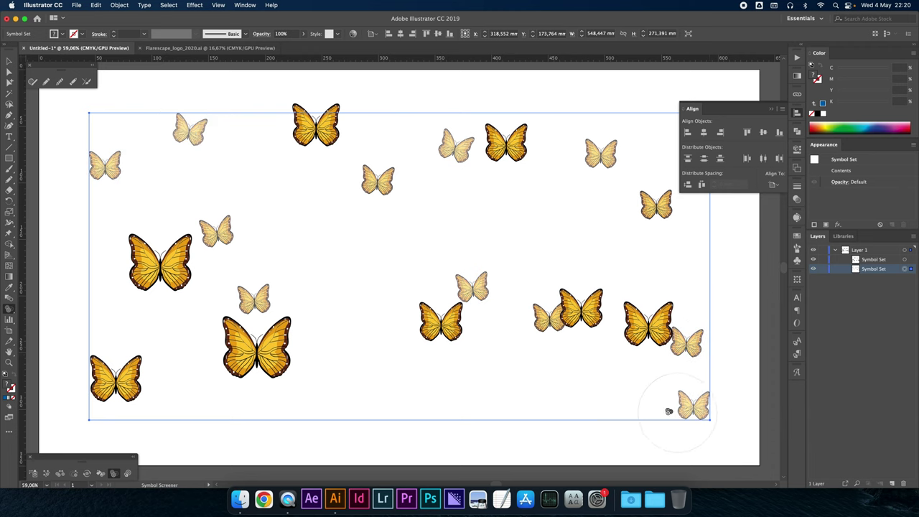
# Step: Tint two butterflies reddish brown, two blue-purple, and one right-side butterfly green
pyautogui.click(100, 474)
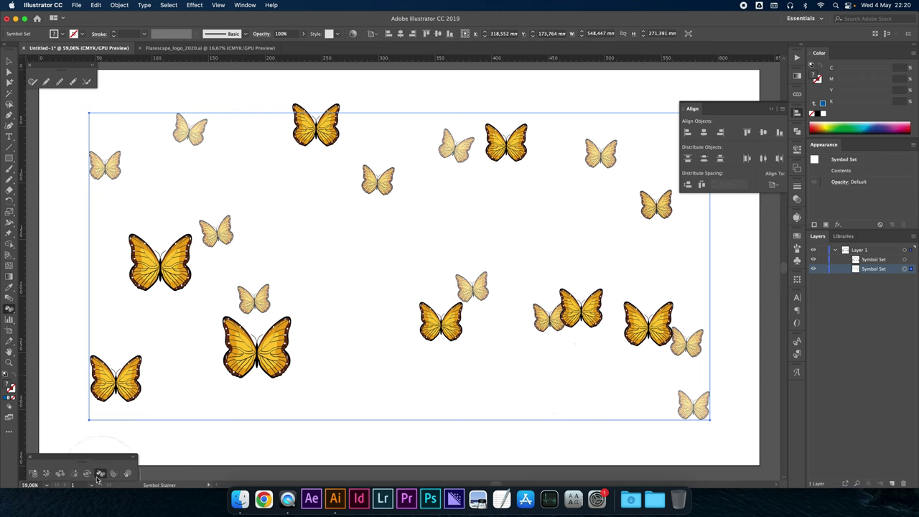
pyautogui.click(841, 126)
pyautogui.click(583, 314)
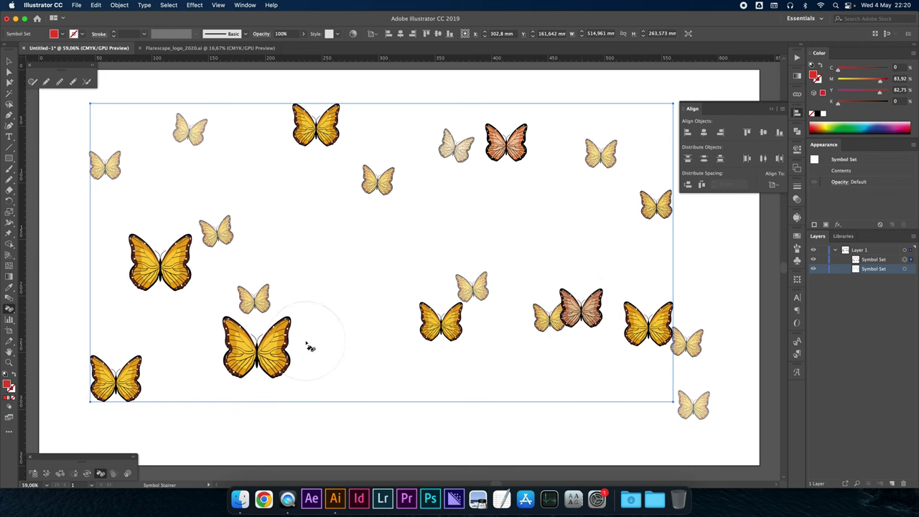
pyautogui.click(280, 352)
pyautogui.click(854, 126)
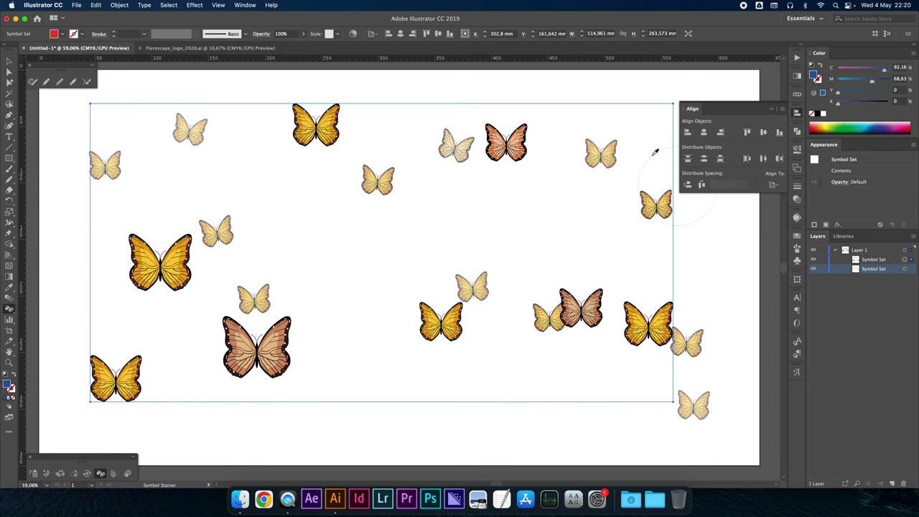
pyautogui.click(161, 265)
pyautogui.click(581, 307)
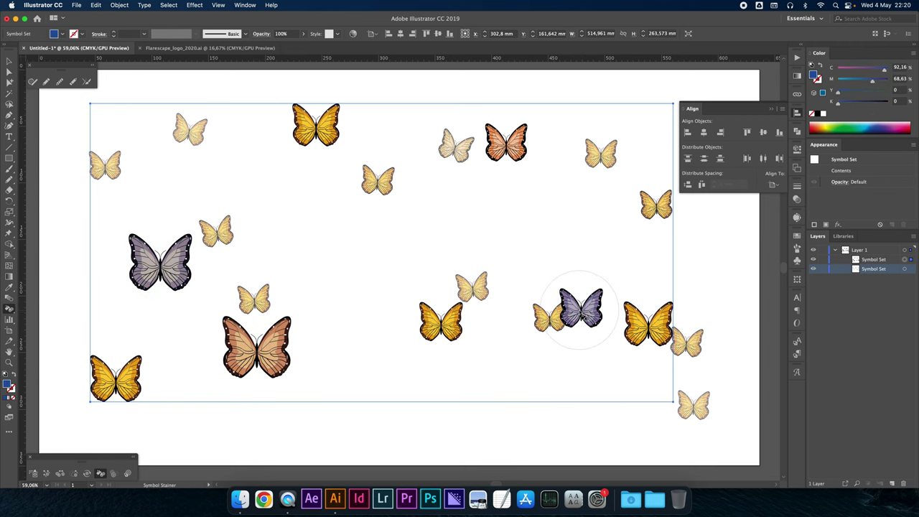
pyautogui.click(649, 332)
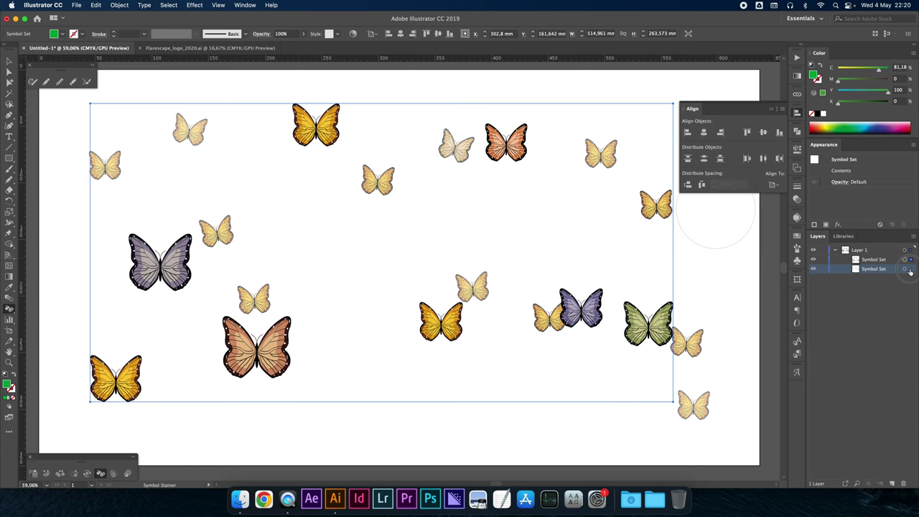
# Step: Stain two right-hand butterflies maroon and two pale upper ones light green, then deselect
pyautogui.click(904, 130)
pyautogui.click(661, 209)
pyautogui.click(589, 149)
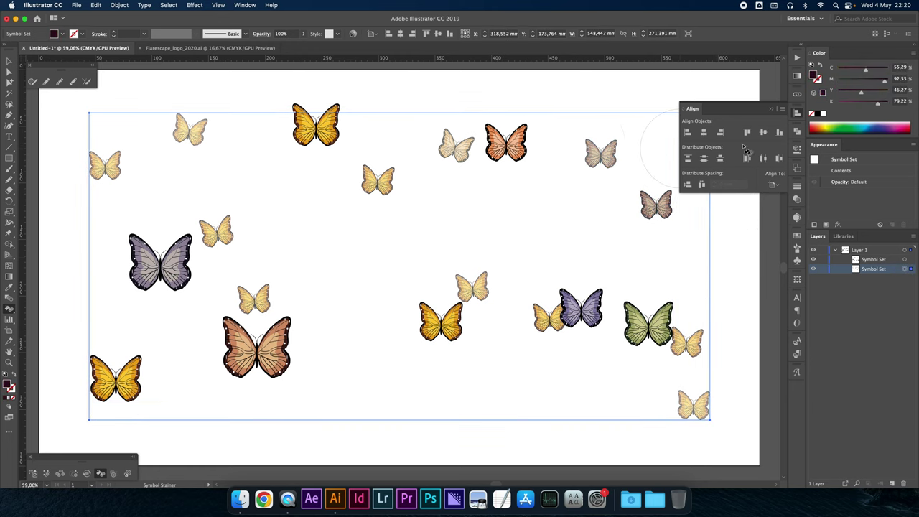
pyautogui.click(851, 126)
pyautogui.click(456, 148)
pyautogui.click(231, 145)
pyautogui.press('v')
pyautogui.click(309, 100)
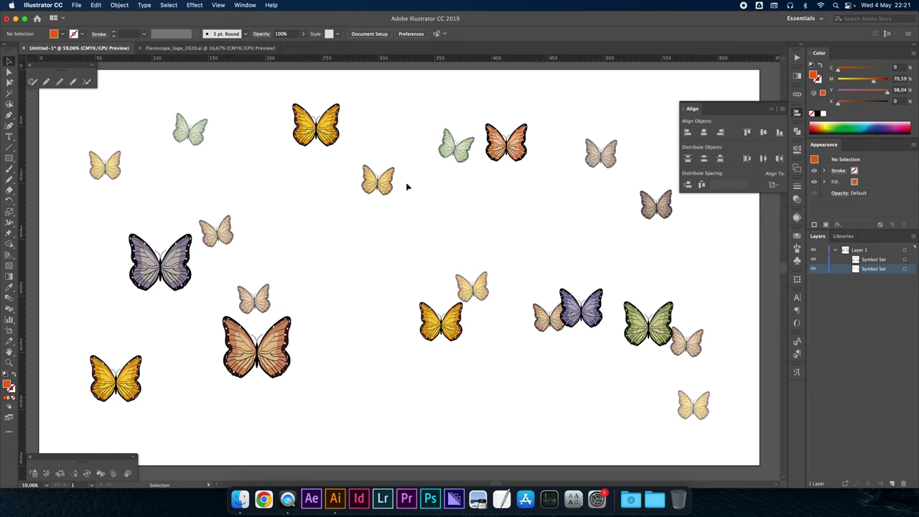
# Step: Close the Align panel and zoom in close on the top butterfly
pyautogui.click(773, 110)
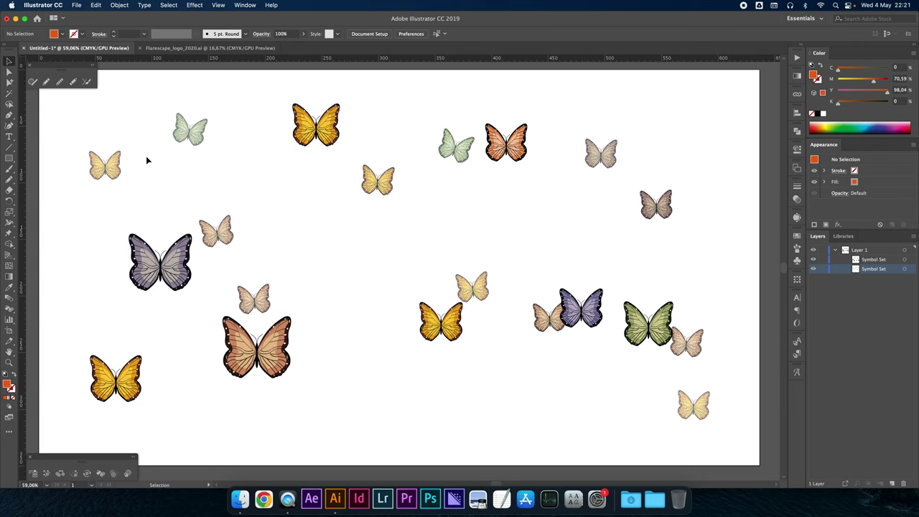
pyautogui.press('super+equal')
pyautogui.press('super+equal')
pyautogui.press('super+equal')
pyautogui.scroll(3, 494, 174)
pyautogui.hscroll(-3, 494, 175)
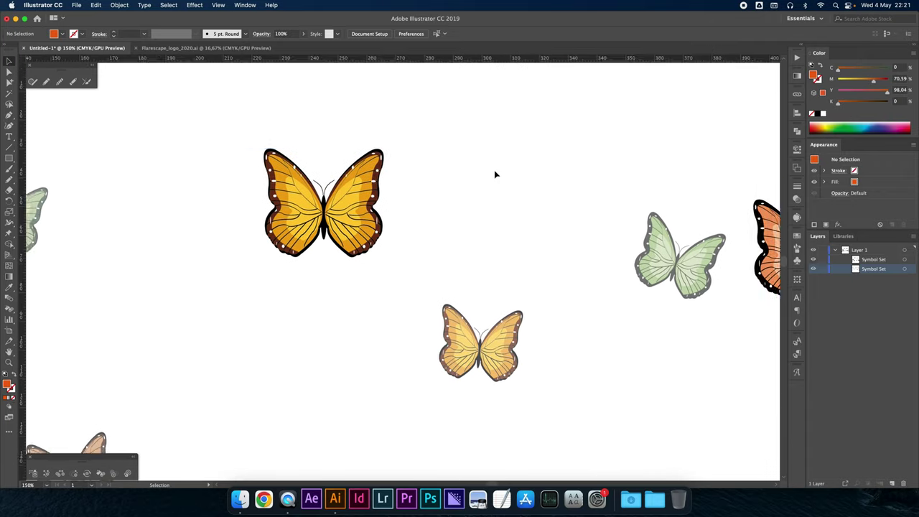
pyautogui.scroll(2, 431, 180)
pyautogui.hscroll(-3, 431, 180)
pyautogui.press('super+equal')
pyautogui.press('super+equal')
pyautogui.scroll(3, 434, 181)
pyautogui.hscroll(-2, 435, 180)
# Step: Zoom back out to the whole artboard and deselect the symbol set
pyautogui.click(408, 273)
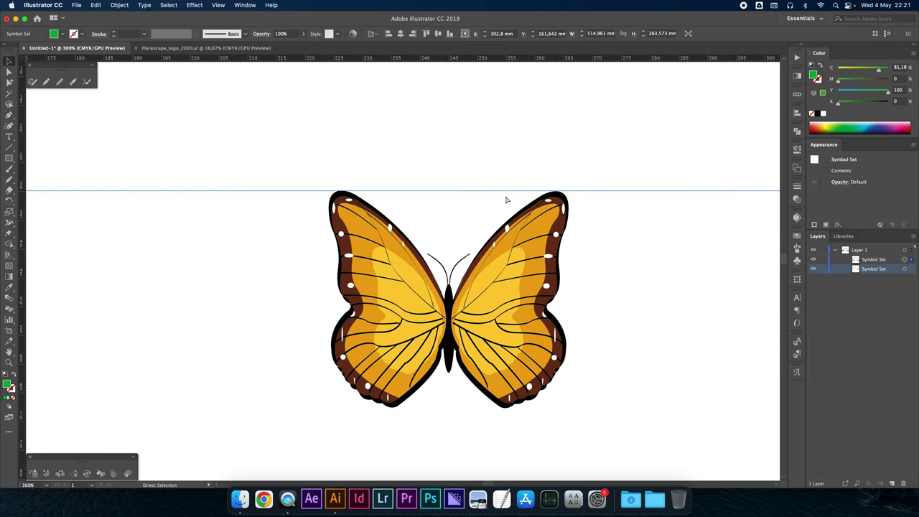
pyautogui.press('super+minus')
pyautogui.press('super+minus')
pyautogui.press('super+minus')
pyautogui.press('super+minus')
pyautogui.press('super+minus')
pyautogui.click(441, 135)
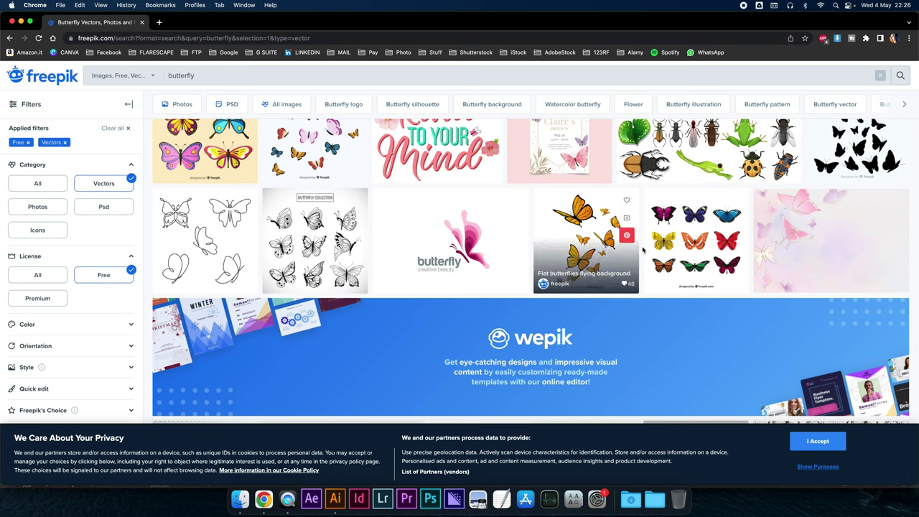
# Step: Take the free download of the elegant coloured butterflies collection and dismiss the attribution popup
pyautogui.click(677, 243)
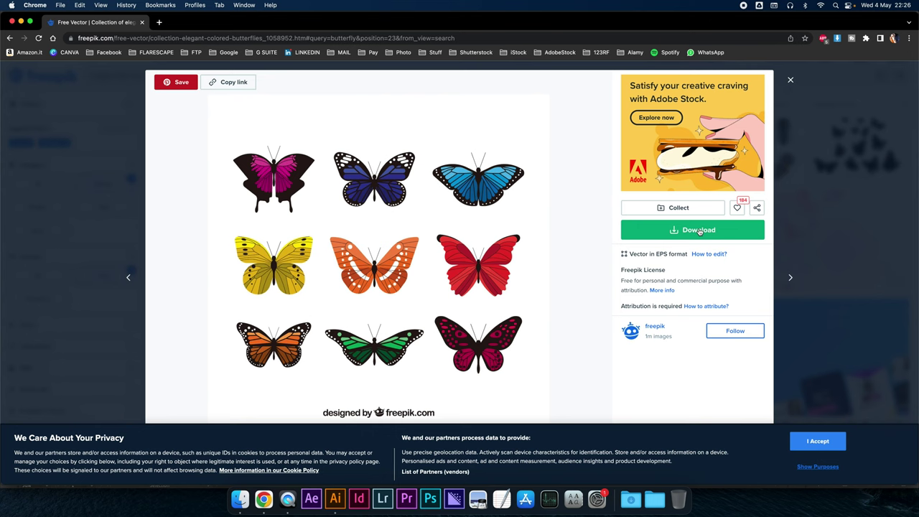
pyautogui.click(700, 231)
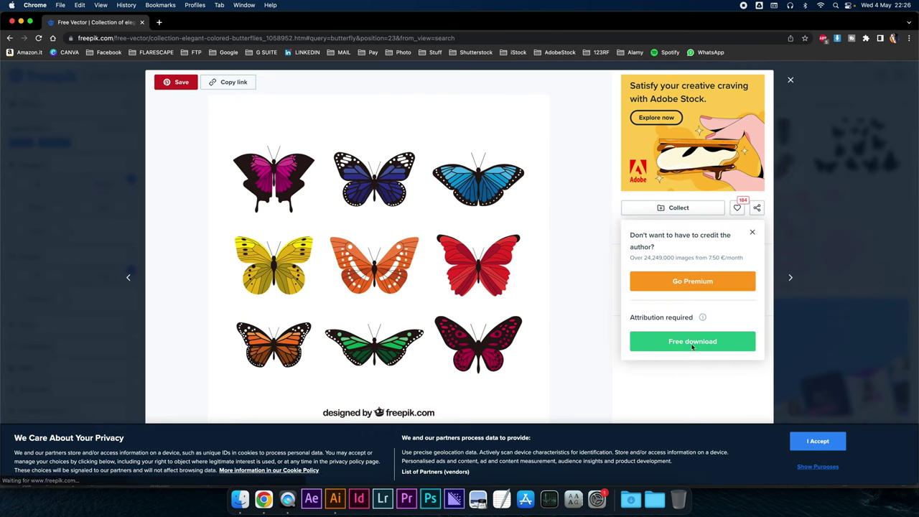
pyautogui.click(693, 342)
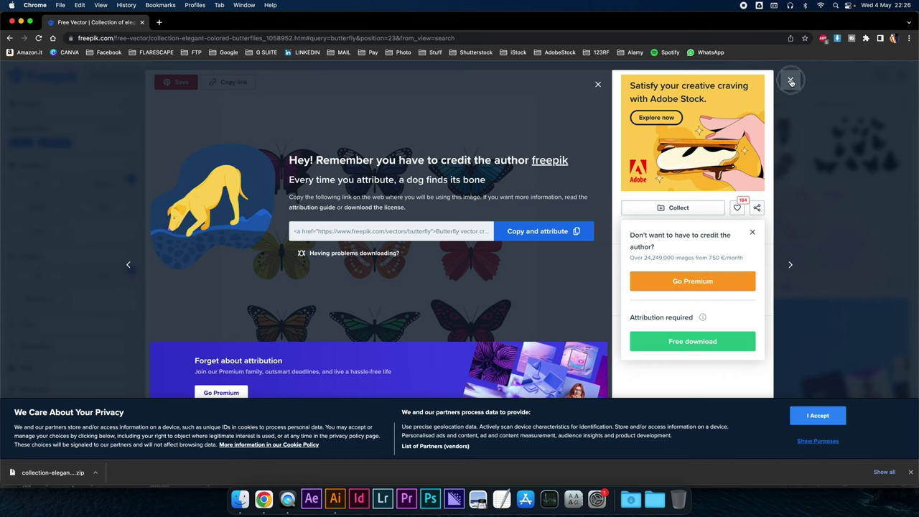
pyautogui.click(791, 82)
# Step: Open the downloaded butterflies zip from the Downloads stack to extract it
pyautogui.click(655, 503)
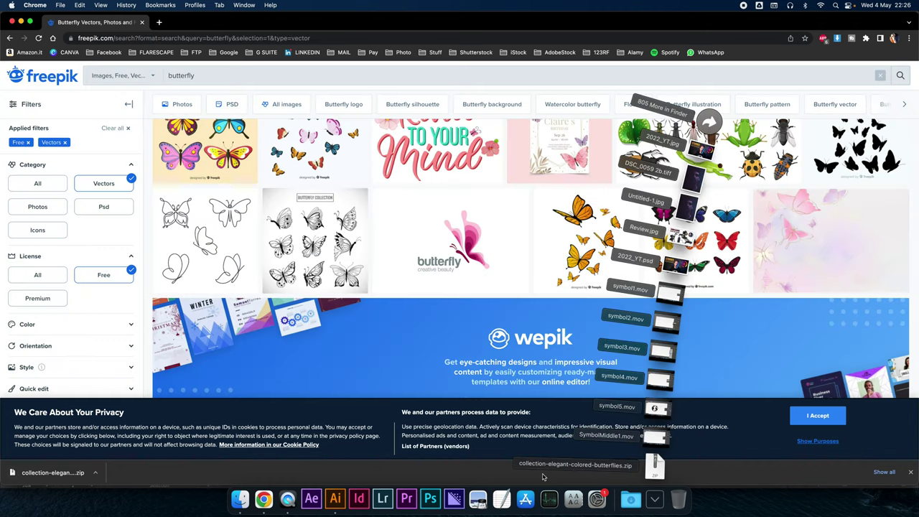
pyautogui.click(655, 467)
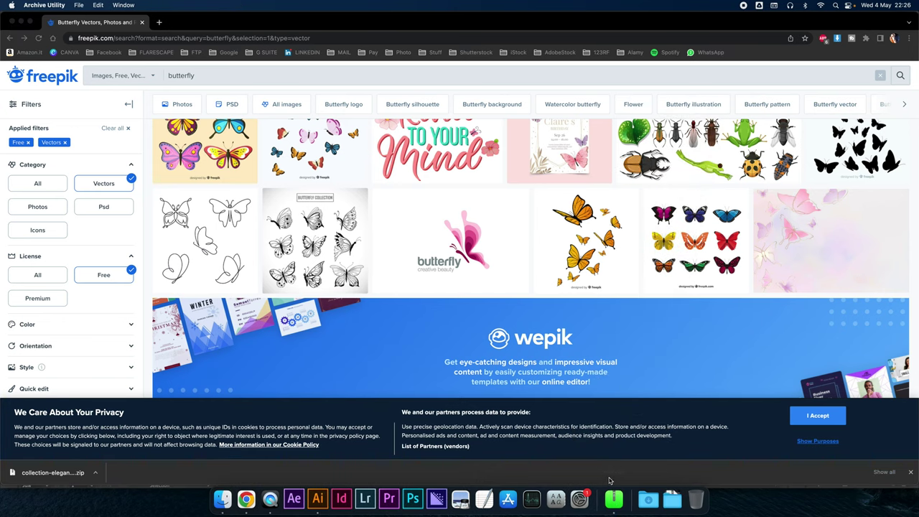
pyautogui.click(652, 498)
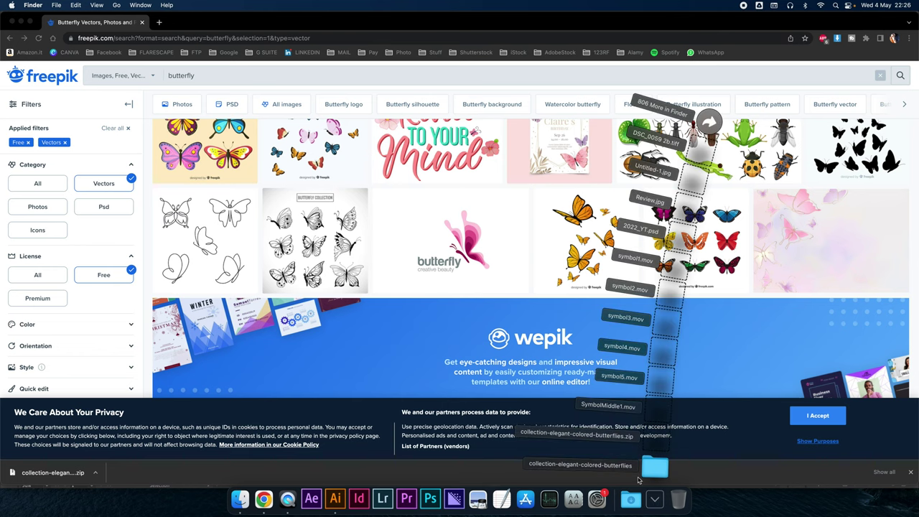
# Step: Open 100841-OLRQRC-811.ai from the collection-elegant-colored-butterflies folder in Illustrator
pyautogui.click(652, 471)
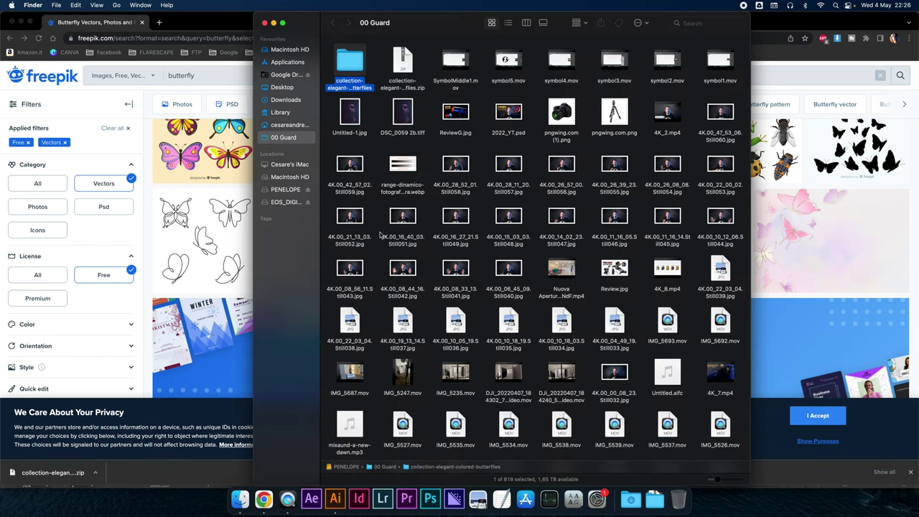
pyautogui.doubleClick(349, 65)
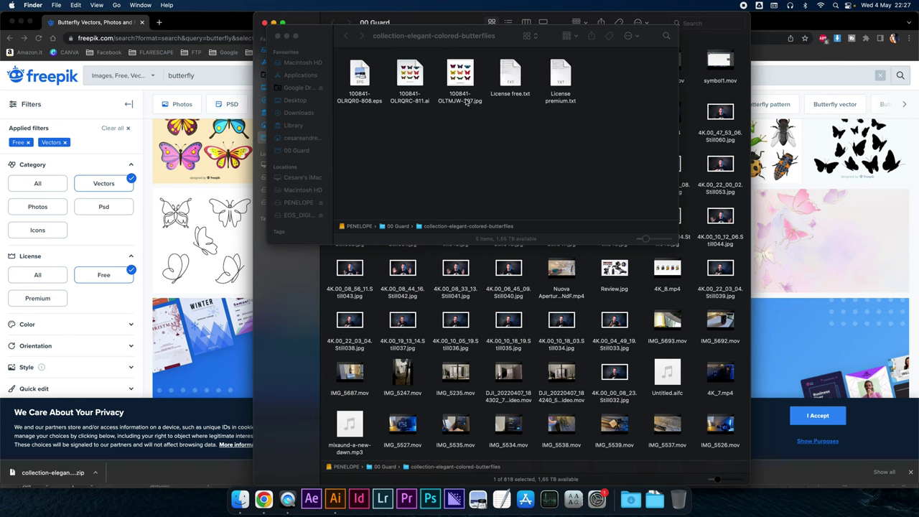
pyautogui.click(412, 75)
pyautogui.moveTo(410, 78); pyautogui.dragTo(335, 499)
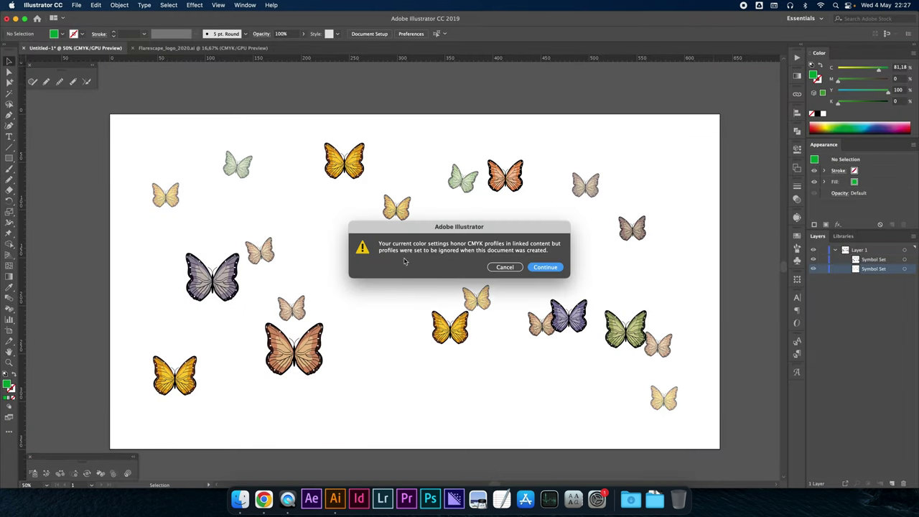
# Step: Open the butterfly file past the profile warnings, keeping the embedded profile, and delete the freepik credit text
pyautogui.click(537, 267)
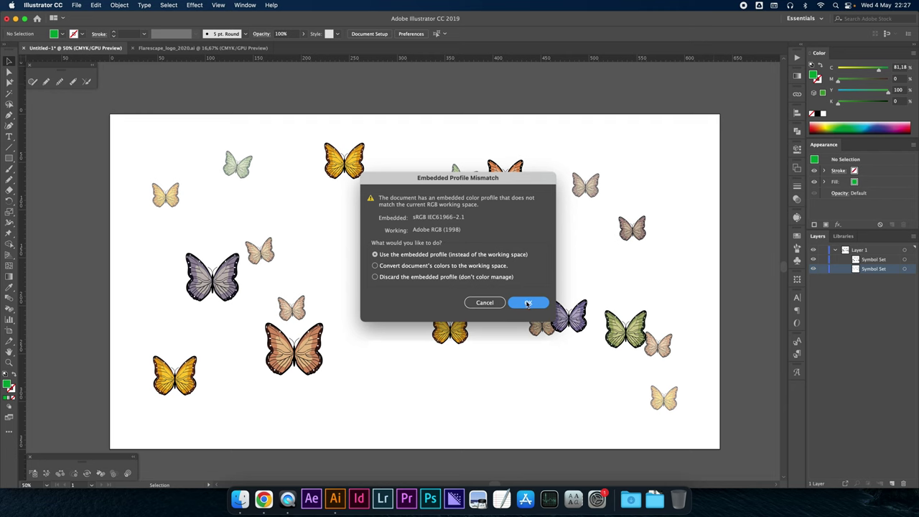
pyautogui.press('Return')
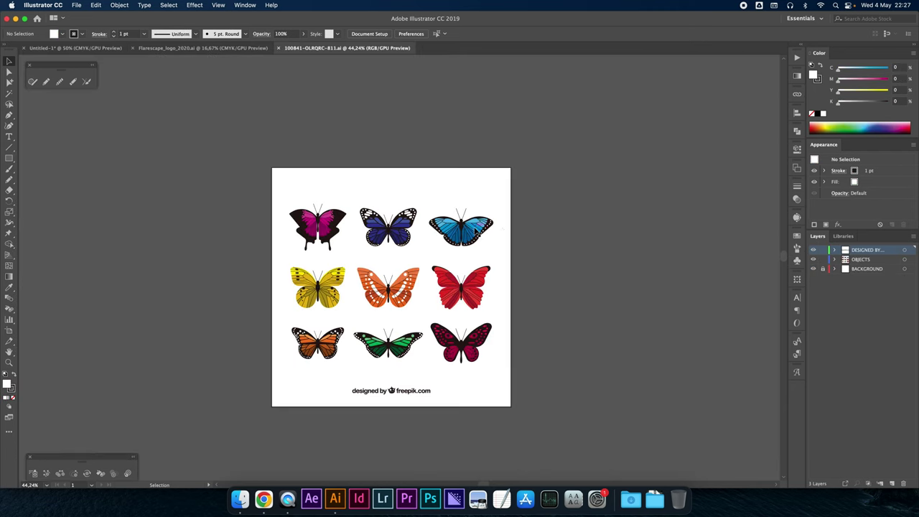
pyautogui.click(496, 228)
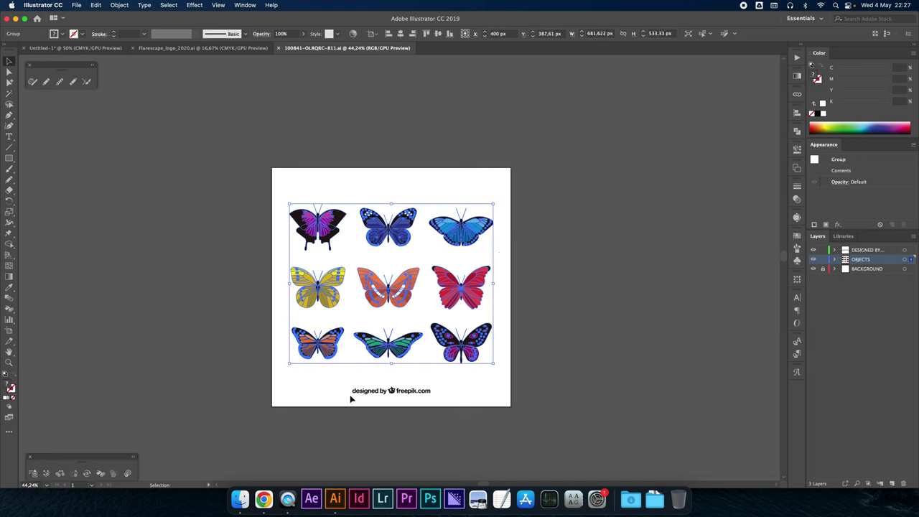
pyautogui.click(406, 389)
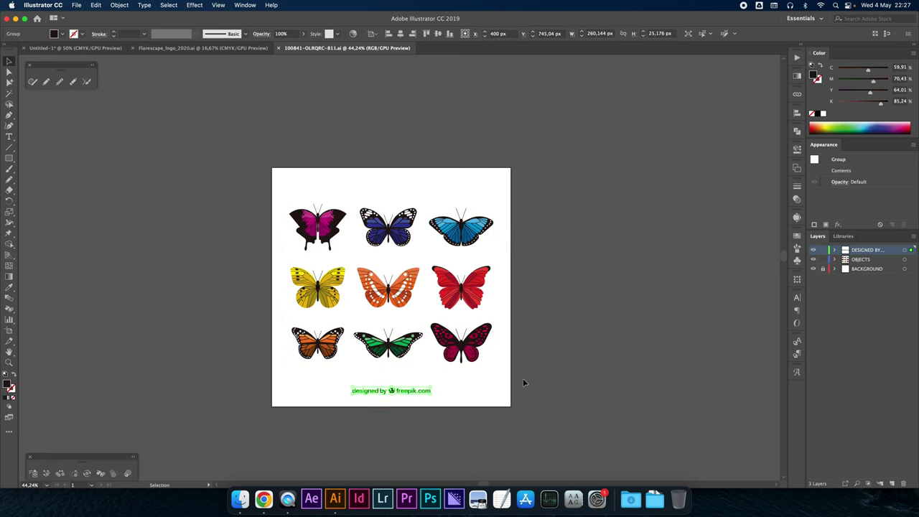
pyautogui.press('Delete')
# Step: Delete the BACKGROUND and DESIGNED BY layers so only the OBJECTS layer remains
pyautogui.click(869, 270)
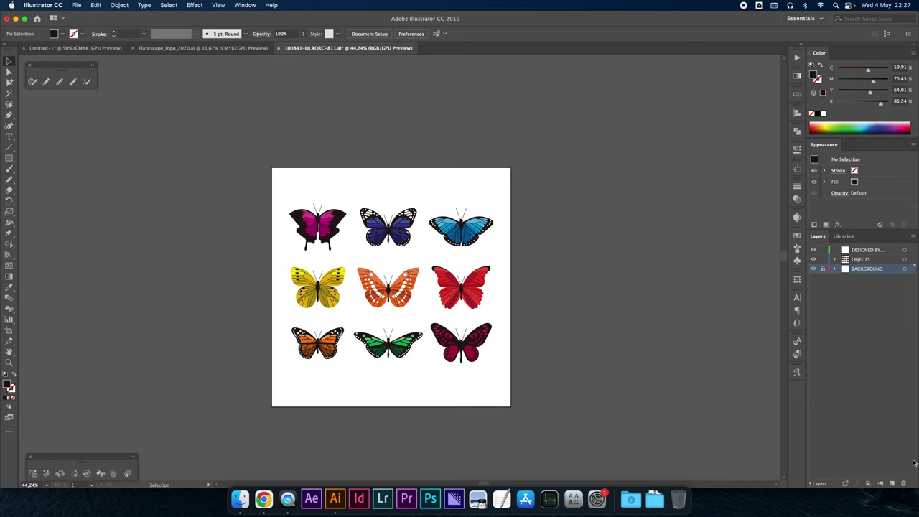
pyautogui.click(903, 486)
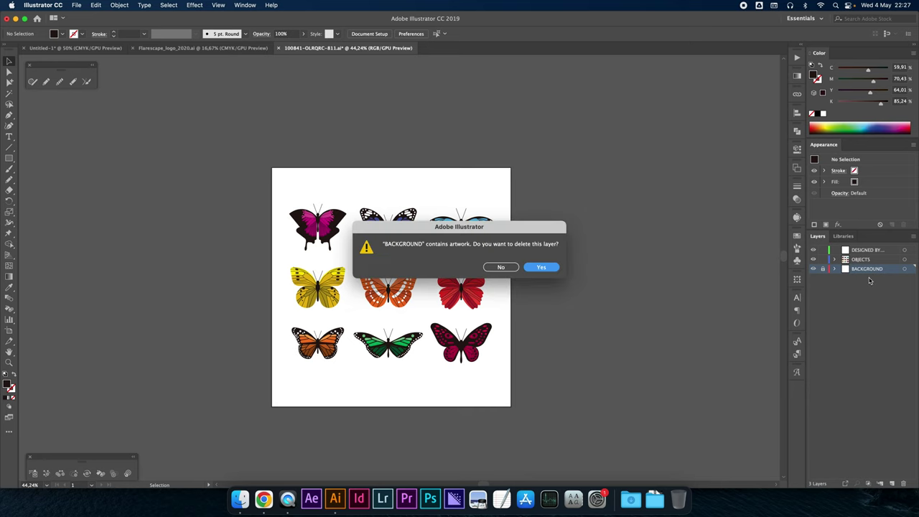
pyautogui.click(542, 269)
pyautogui.click(904, 483)
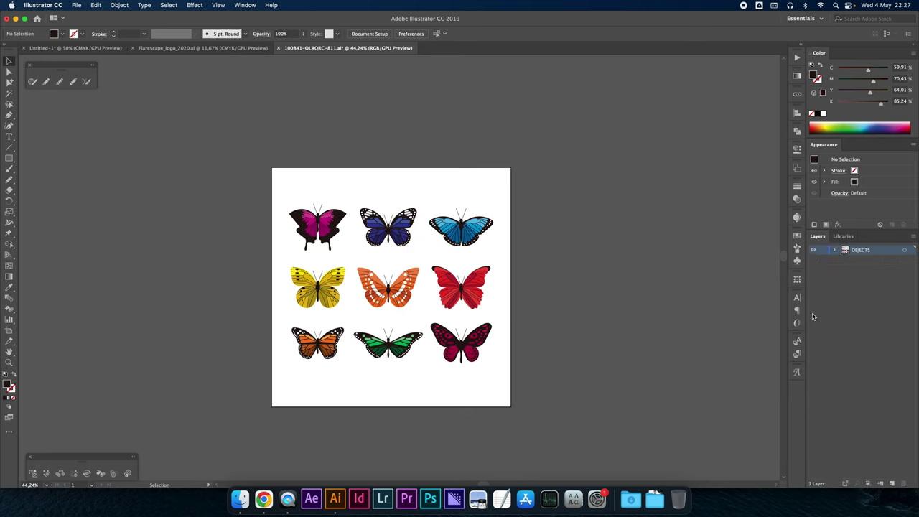
pyautogui.click(834, 250)
# Step: Ungroup the butterfly collection into separate butterflies
pyautogui.click(795, 262)
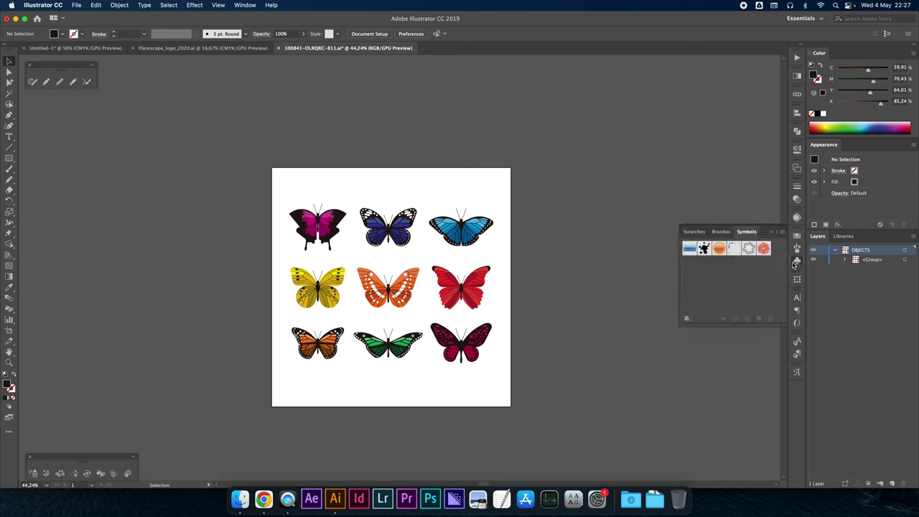
pyautogui.click(845, 259)
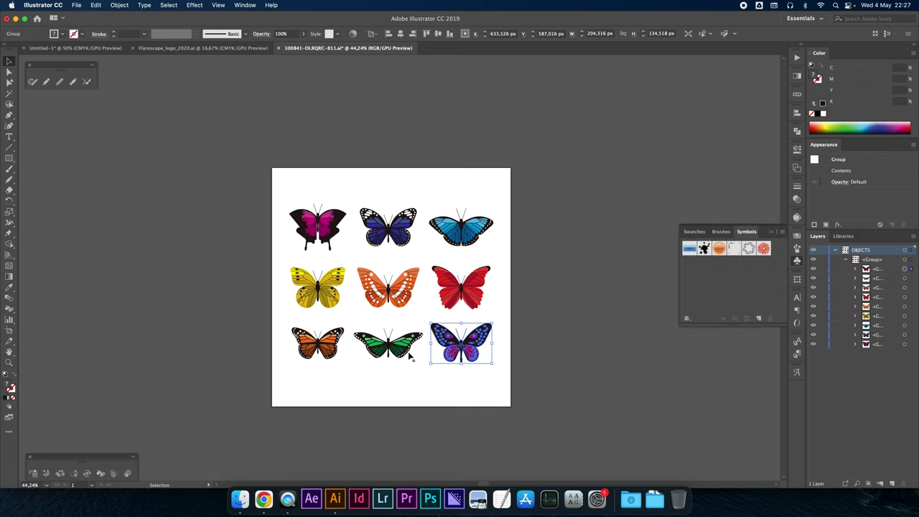
pyautogui.click(388, 343)
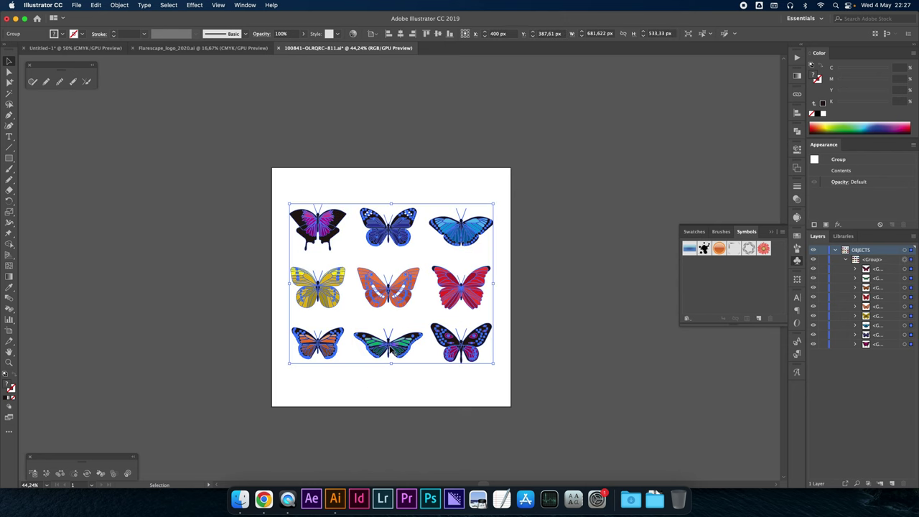
pyautogui.press('super+shift+g')
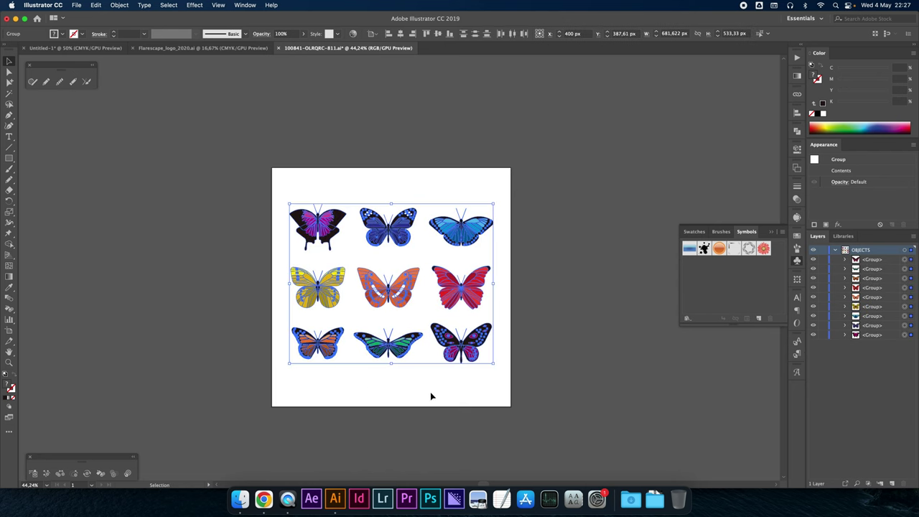
pyautogui.click(431, 394)
# Step: Copy the magenta butterfly and return to the Untitled-1 document
pyautogui.click(393, 352)
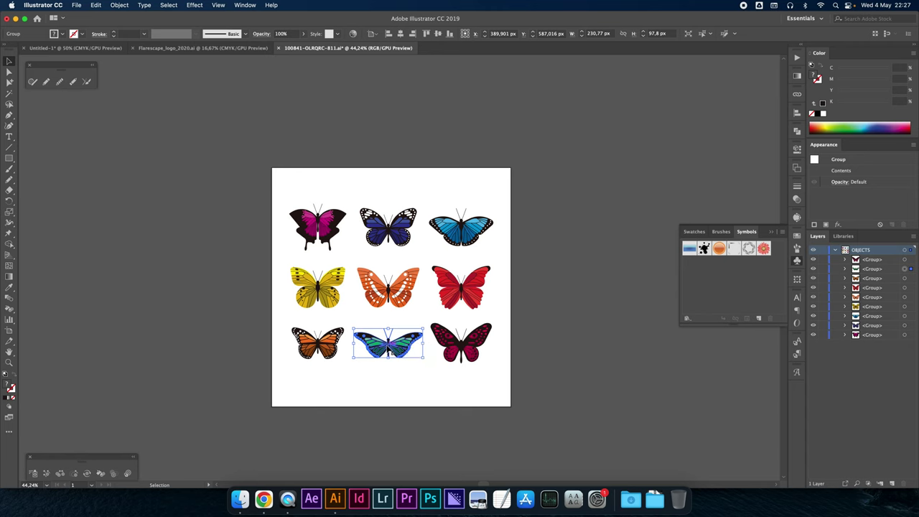
pyautogui.click(317, 227)
pyautogui.moveTo(329, 222)
pyautogui.mouseDown()
pyautogui.moveTo(677, 297)
pyautogui.moveTo(714, 287)
pyautogui.mouseUp()
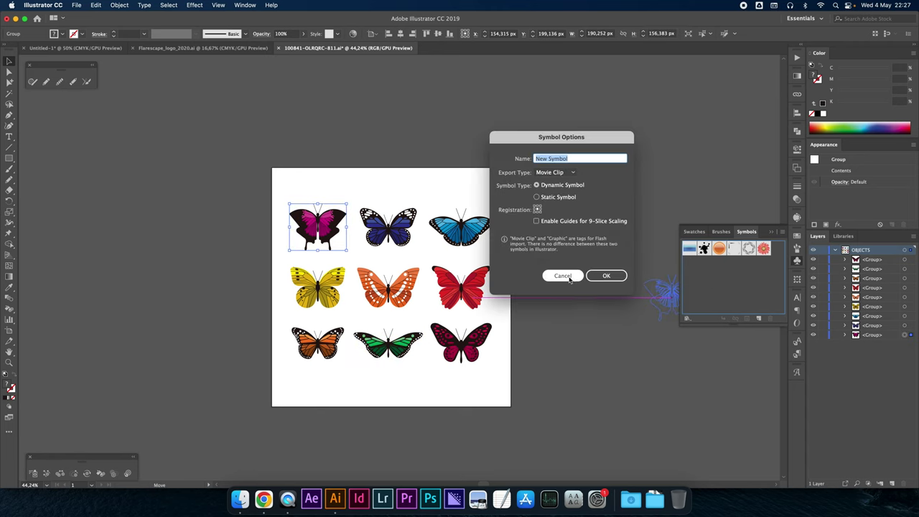
pyautogui.click(563, 277)
pyautogui.press('a')
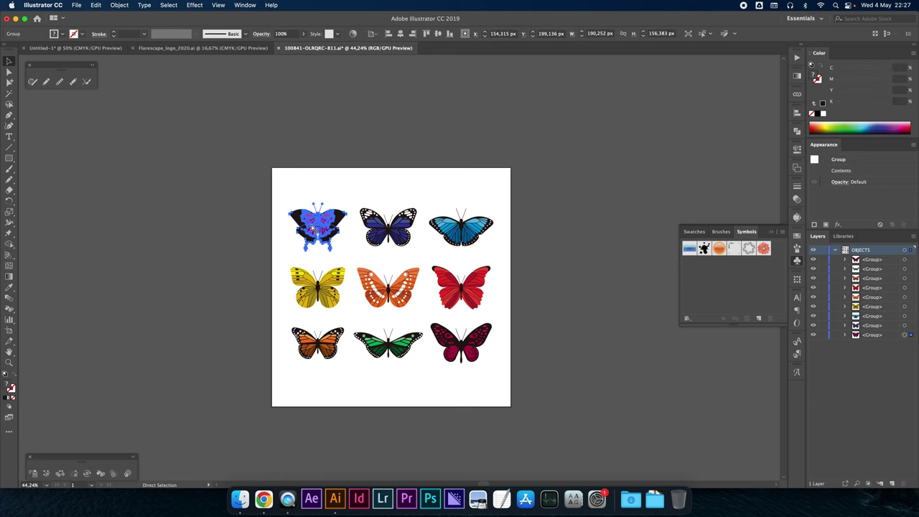
pyautogui.press('v')
pyautogui.click(92, 50)
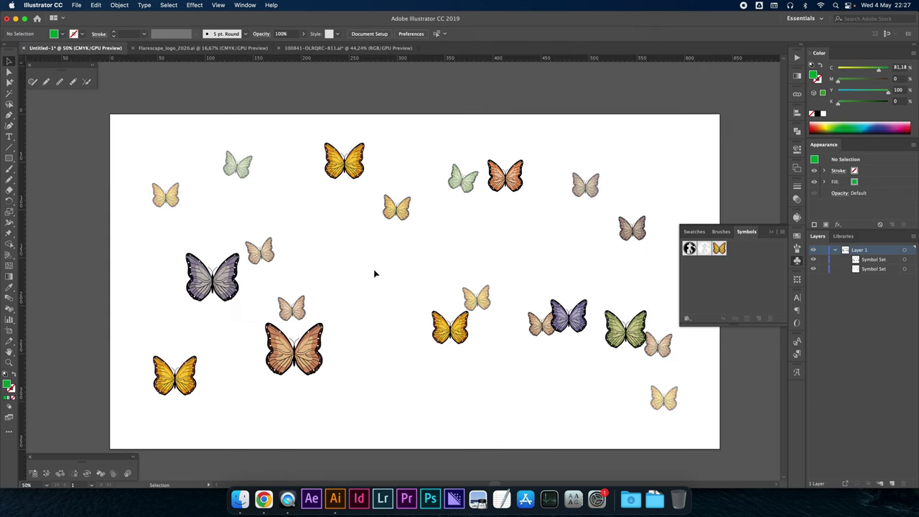
# Step: Paste the magenta butterfly, save it as a static Graphic symbol 'New Symbol', and delete the pasted copy
pyautogui.click(524, 110)
pyautogui.hotkey('ctrl', 'v')
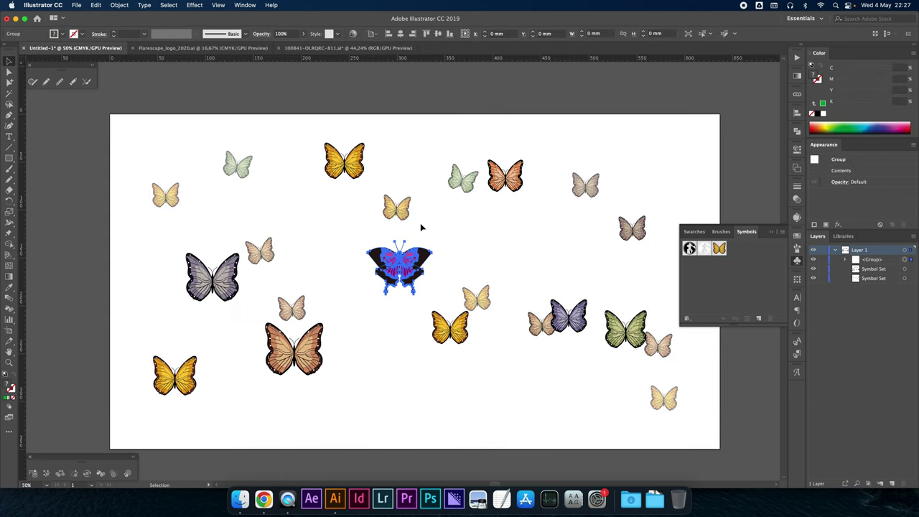
pyautogui.moveTo(396, 263)
pyautogui.mouseDown()
pyautogui.moveTo(362, 263)
pyautogui.moveTo(329, 237)
pyautogui.moveTo(409, 264)
pyautogui.mouseUp()
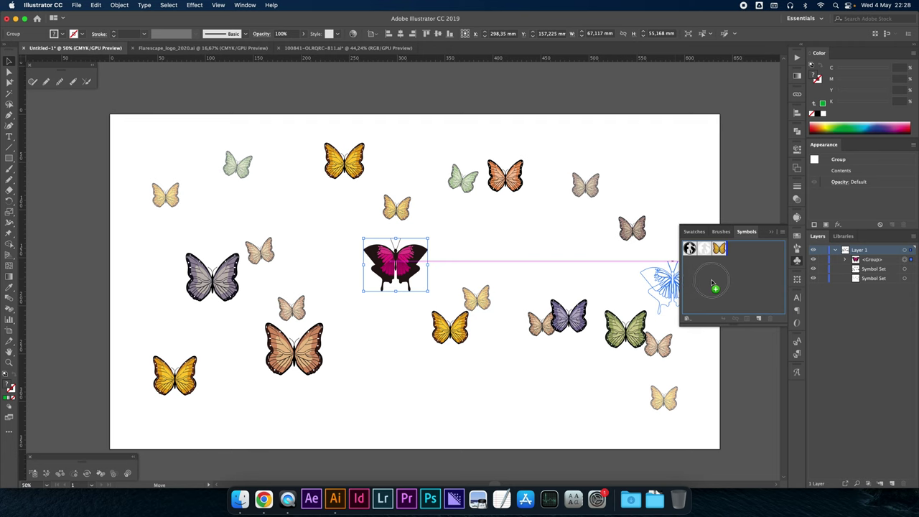
pyautogui.moveTo(410, 264); pyautogui.dragTo(712, 280)
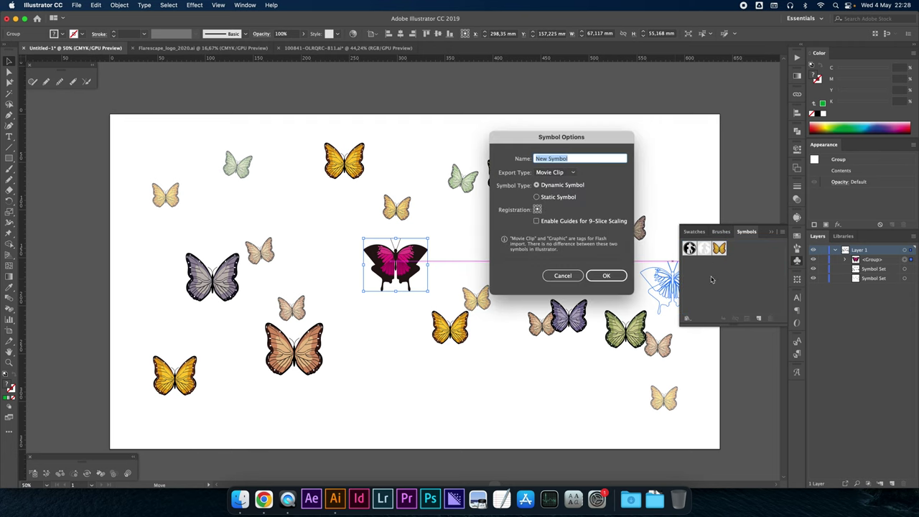
pyautogui.click(549, 197)
pyautogui.click(554, 173)
pyautogui.click(555, 191)
pyautogui.click(607, 277)
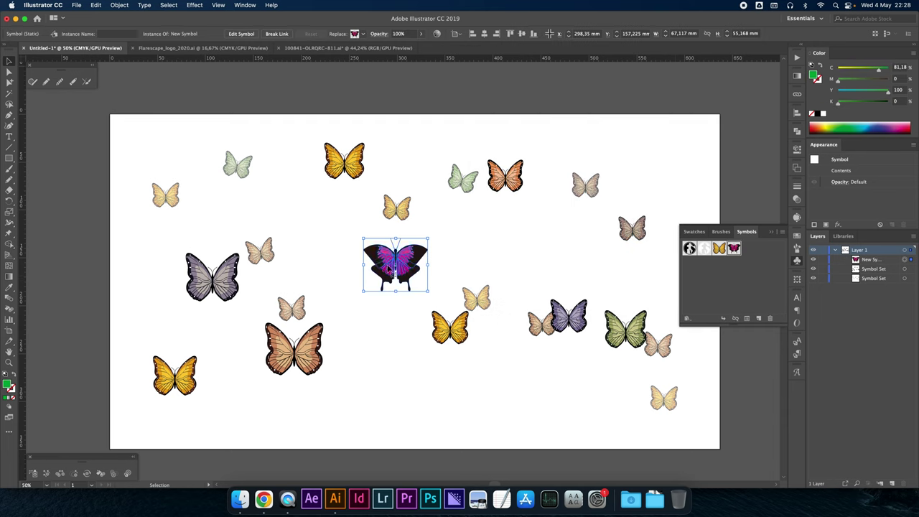
pyautogui.press('Delete')
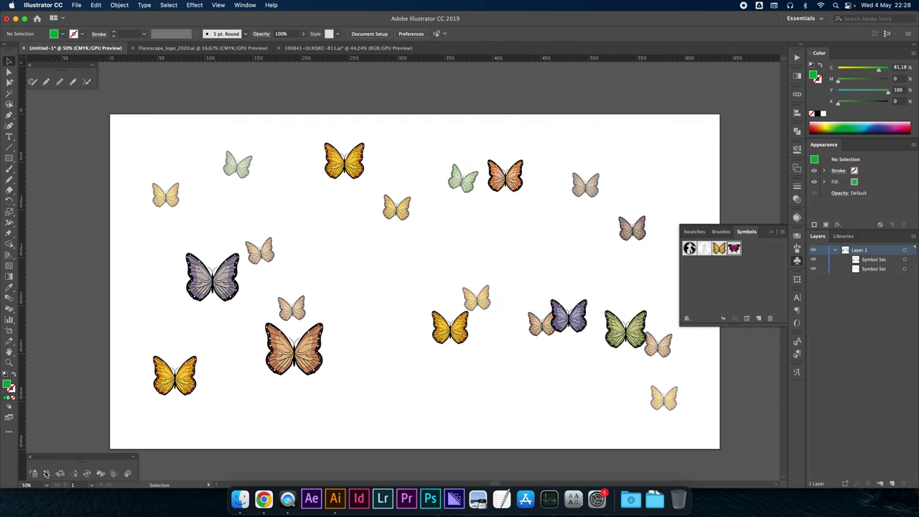
pyautogui.click(35, 474)
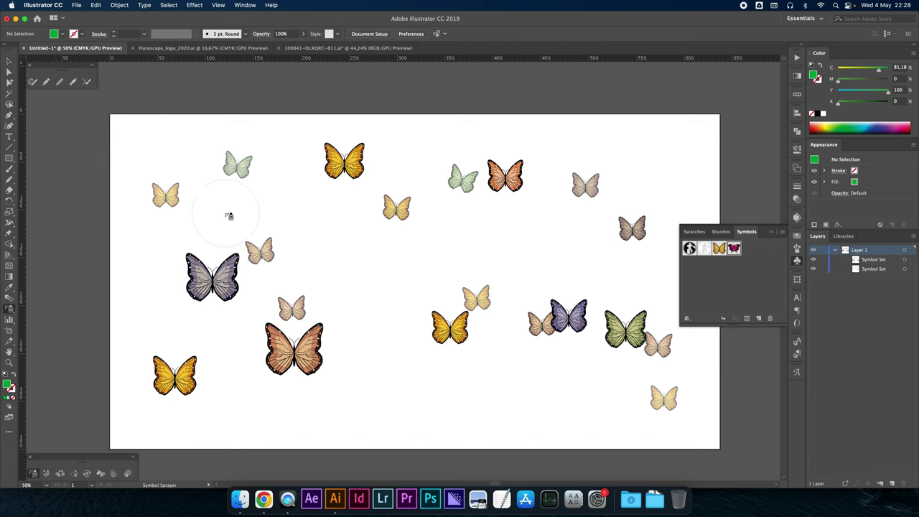
# Step: Spray about a dozen magenta butterflies, then shift one up-left beside the golden butterfly
pyautogui.moveTo(193, 173)
pyautogui.mouseDown()
pyautogui.moveTo(340, 273)
pyautogui.moveTo(497, 340)
pyautogui.moveTo(581, 348)
pyautogui.moveTo(264, 328)
pyautogui.moveTo(467, 338)
pyautogui.moveTo(493, 185)
pyautogui.mouseUp()
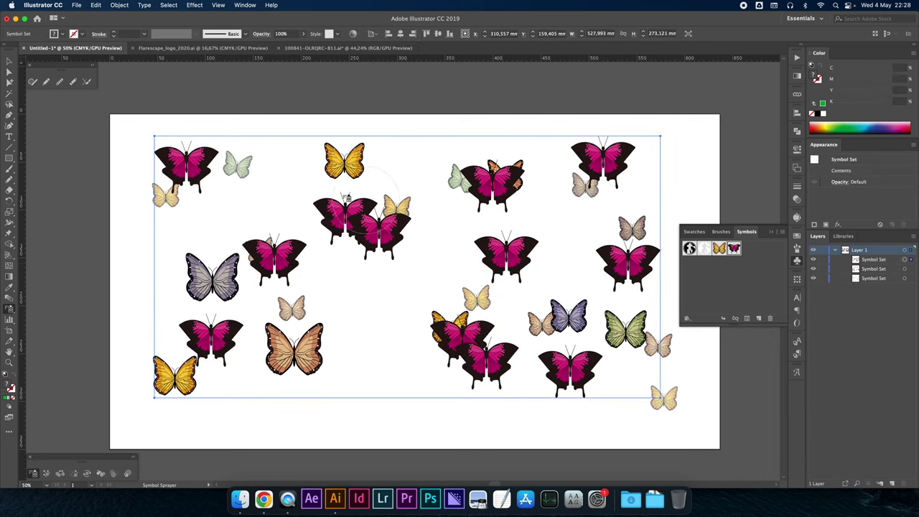
pyautogui.click(7, 63)
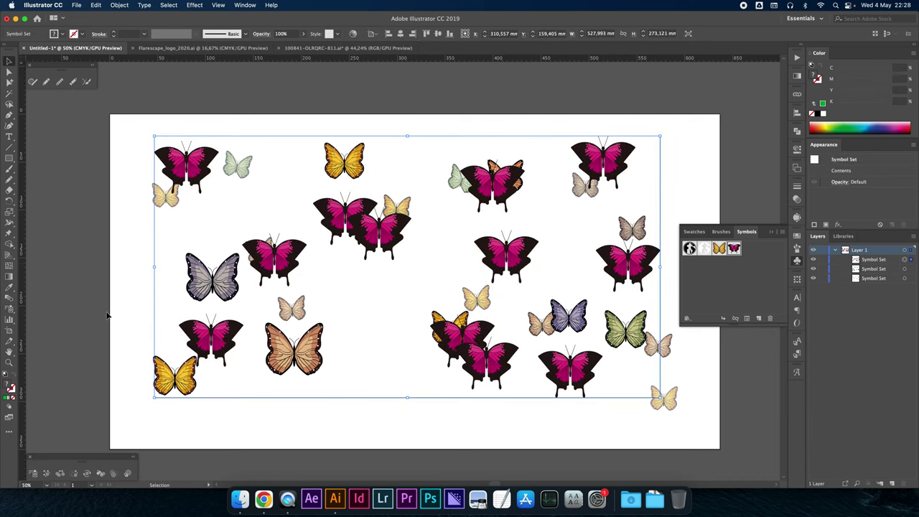
pyautogui.click(46, 473)
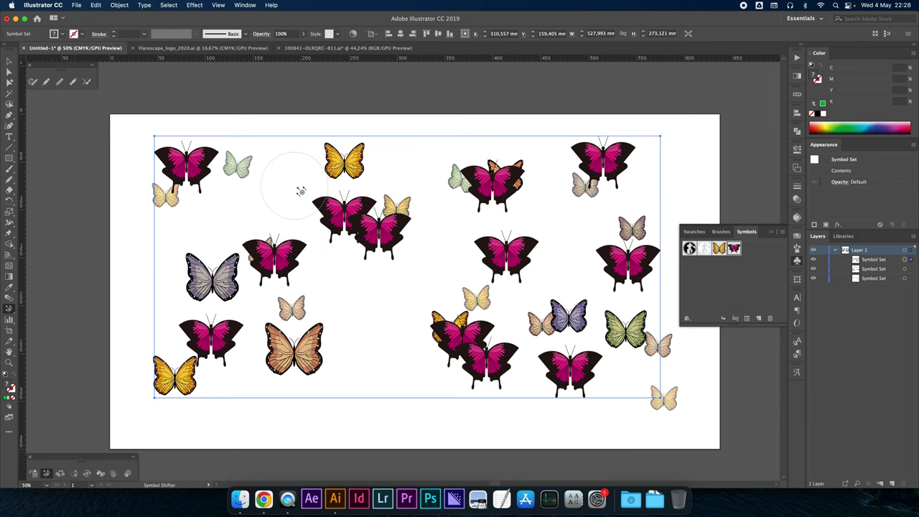
pyautogui.moveTo(338, 214); pyautogui.dragTo(333, 211)
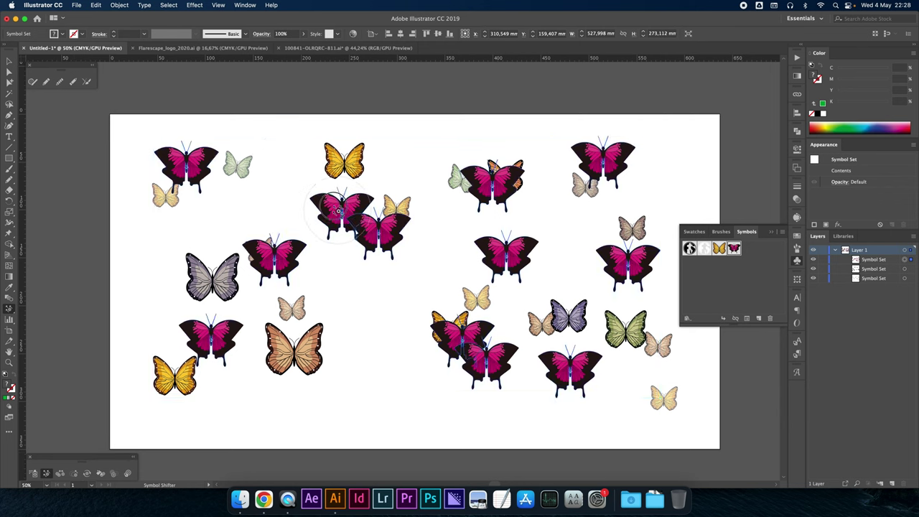
pyautogui.moveTo(333, 211)
pyautogui.mouseDown()
pyautogui.moveTo(308, 199)
pyautogui.moveTo(293, 174)
pyautogui.moveTo(288, 185)
pyautogui.mouseUp()
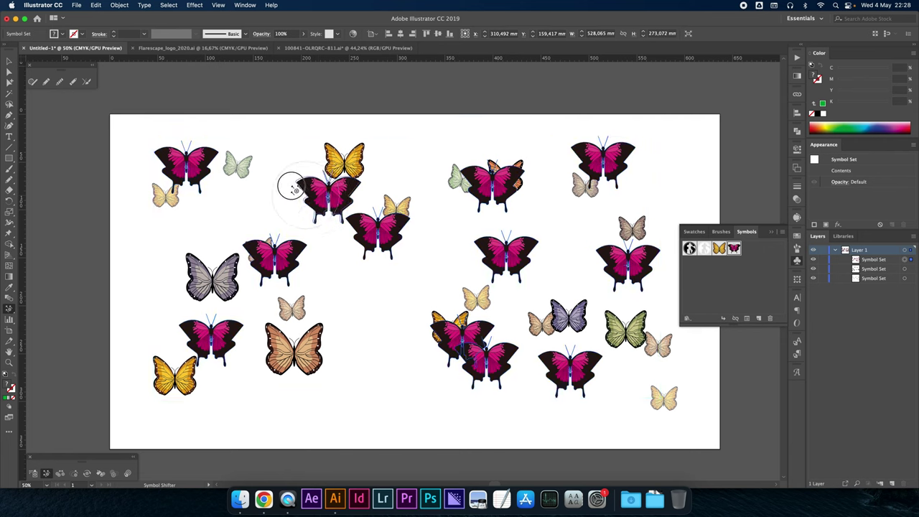
pyautogui.click(86, 474)
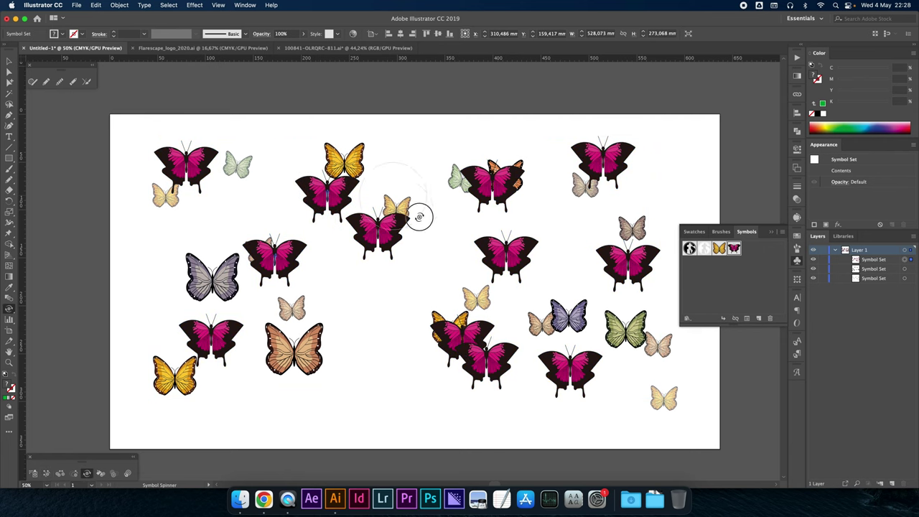
# Step: Spin a few magenta butterflies, enlarge the central one and shrink those at the edges
pyautogui.moveTo(503, 183); pyautogui.dragTo(489, 176)
pyautogui.moveTo(477, 349); pyautogui.dragTo(459, 359)
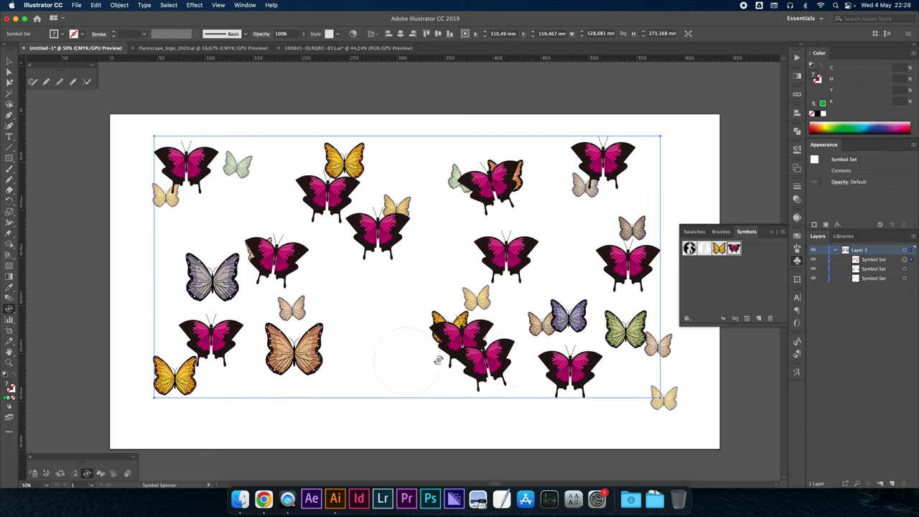
pyautogui.click(73, 473)
pyautogui.keyDown('alt'); pyautogui.click(276, 259); pyautogui.keyUp('alt')
pyautogui.click(392, 230)
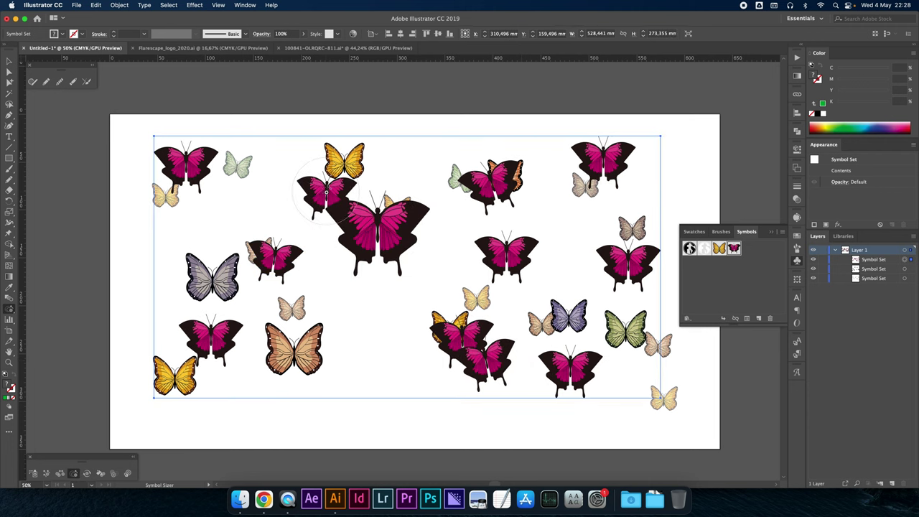
pyautogui.keyDown('alt'); pyautogui.click(327, 192); pyautogui.keyUp('alt')
pyautogui.keyDown('alt'); pyautogui.click(492, 183); pyautogui.keyUp('alt')
pyautogui.keyDown('alt'); pyautogui.click(506, 259); pyautogui.keyUp('alt')
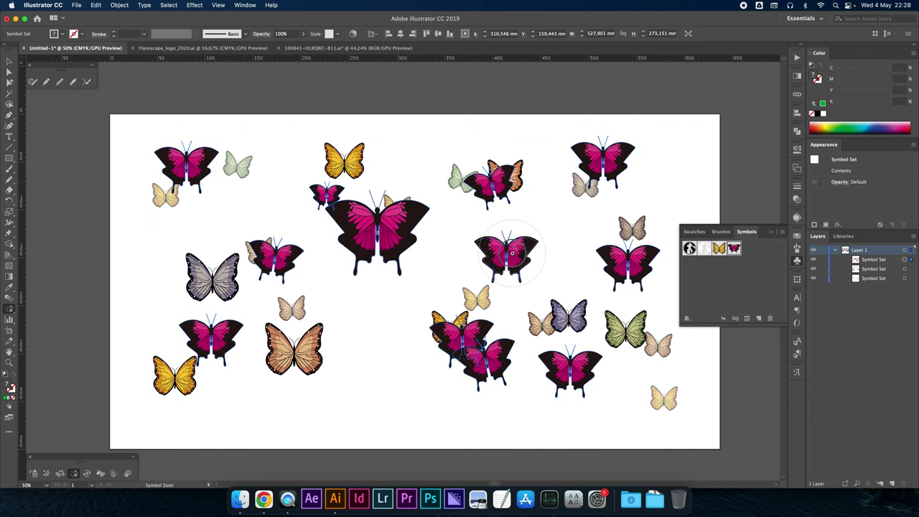
pyautogui.keyDown('alt'); pyautogui.click(476, 350); pyautogui.keyUp('alt')
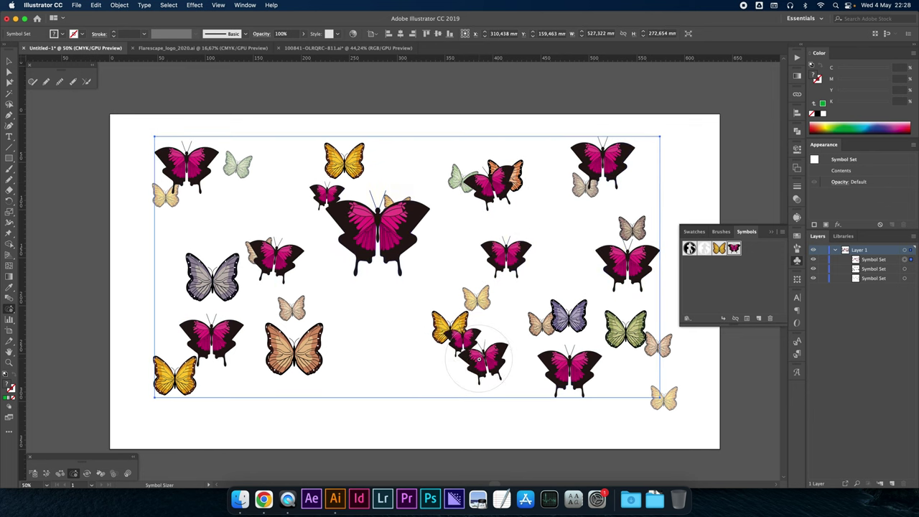
pyautogui.keyDown('alt'); pyautogui.click(565, 369); pyautogui.keyUp('alt')
pyautogui.keyDown('alt'); pyautogui.click(618, 261); pyautogui.keyUp('alt')
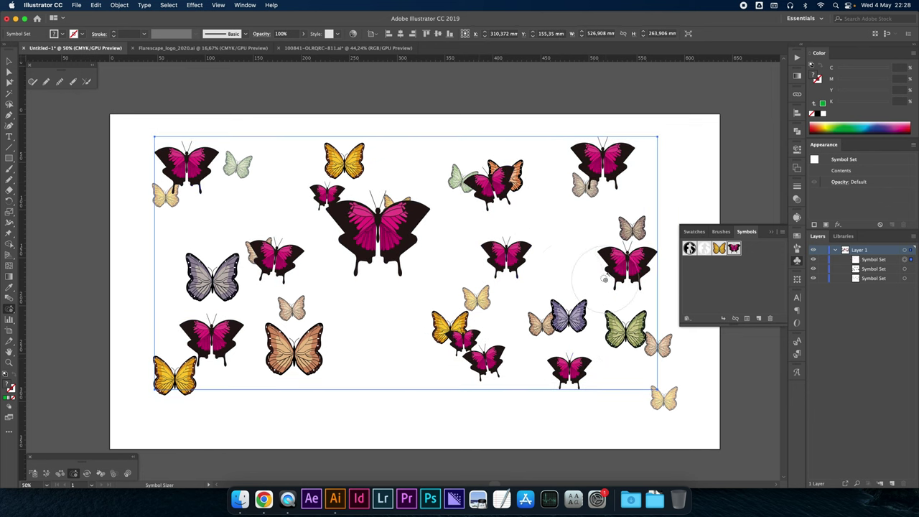
pyautogui.keyDown('alt'); pyautogui.click(203, 171); pyautogui.keyUp('alt')
# Step: Move the whole magenta butterfly set slightly up-left and reselect it
pyautogui.click(10, 63)
pyautogui.moveTo(380, 227); pyautogui.dragTo(371, 219)
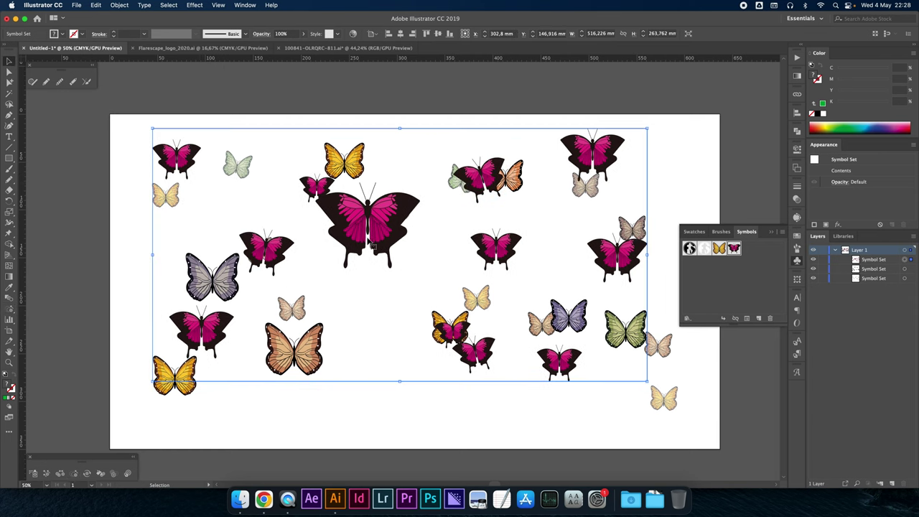
pyautogui.click(454, 113)
pyautogui.click(352, 219)
pyautogui.click(113, 474)
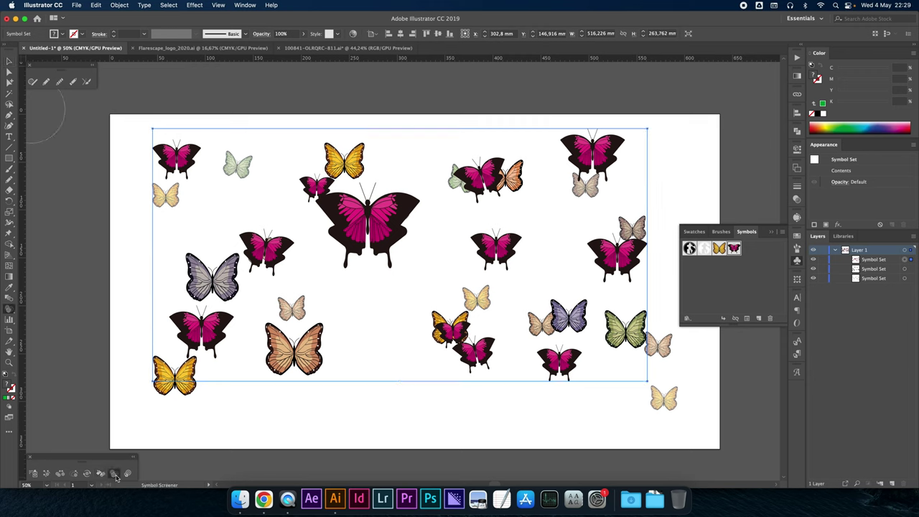
# Step: Screen five magenta butterflies (small top, left, lower centre, lower right) to semi-transparent
pyautogui.click(300, 183)
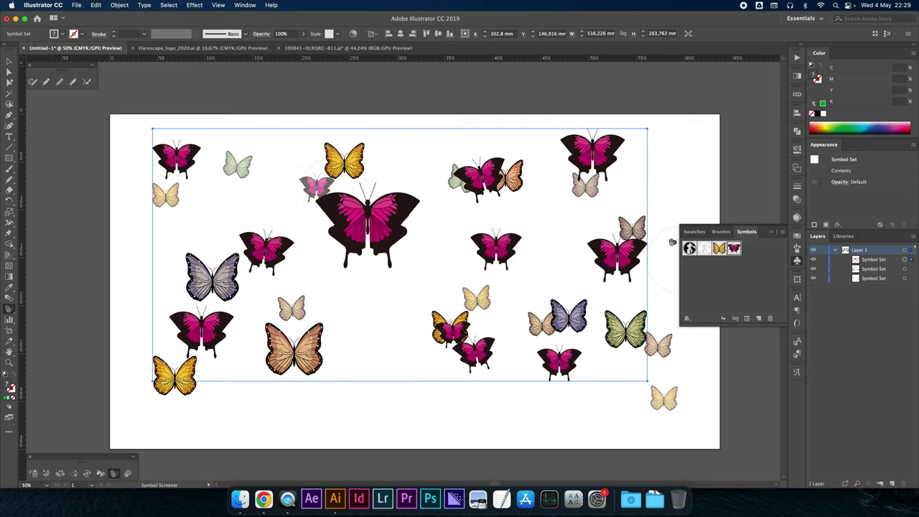
pyautogui.click(266, 251)
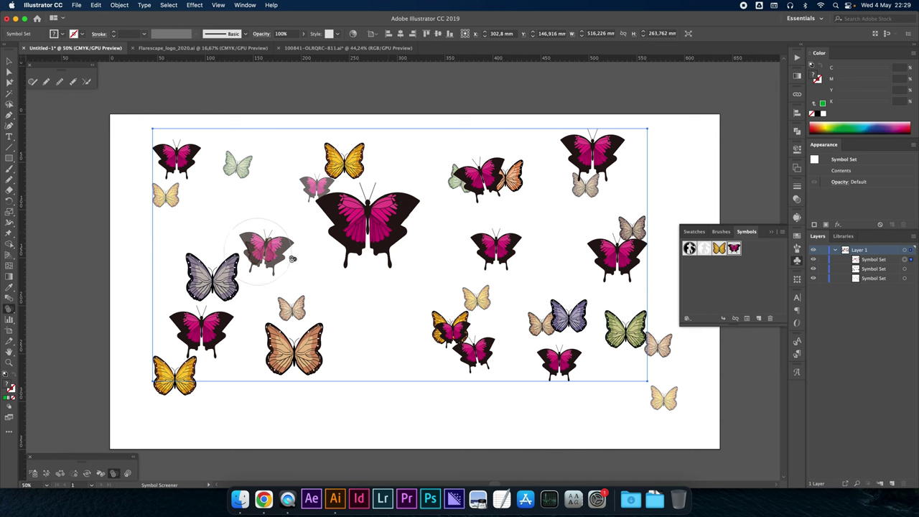
pyautogui.click(442, 327)
pyautogui.click(476, 352)
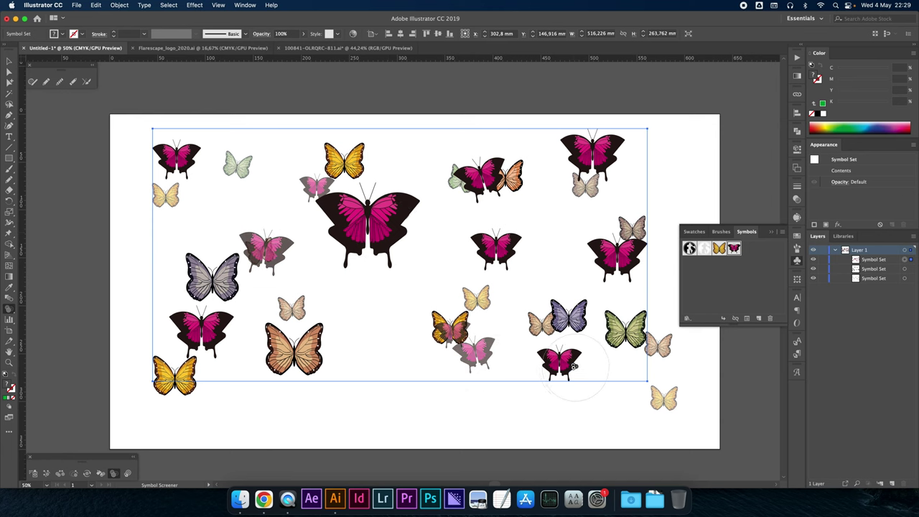
pyautogui.click(575, 367)
pyautogui.click(9, 61)
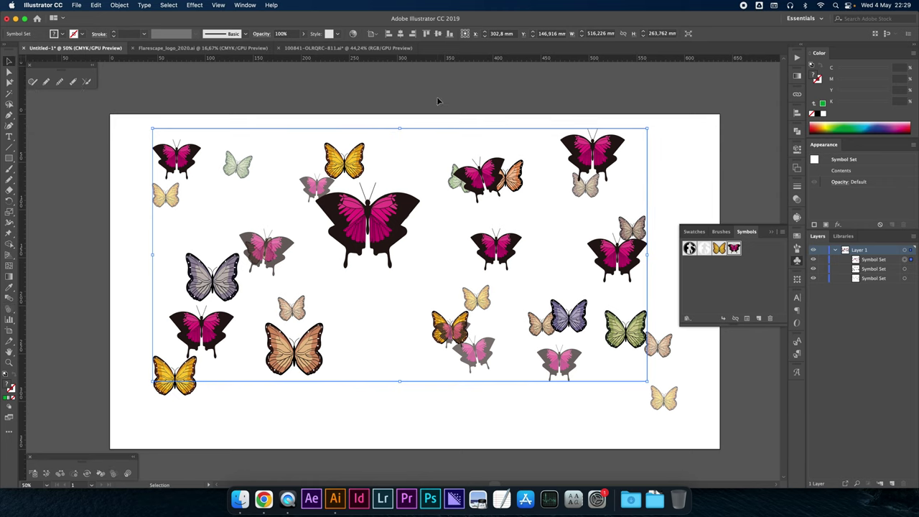
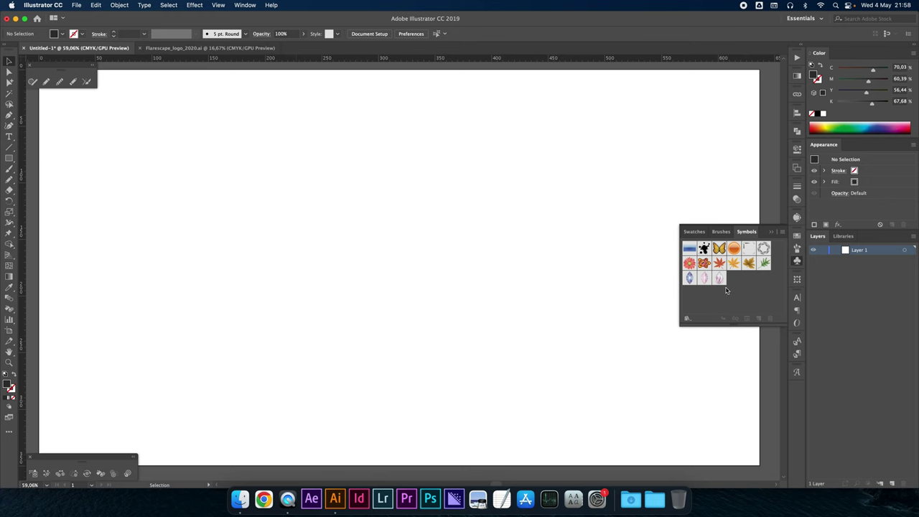
# Step: Select all default symbols in the Symbols panel and delete them, confirming with Yes
pyautogui.click(687, 320)
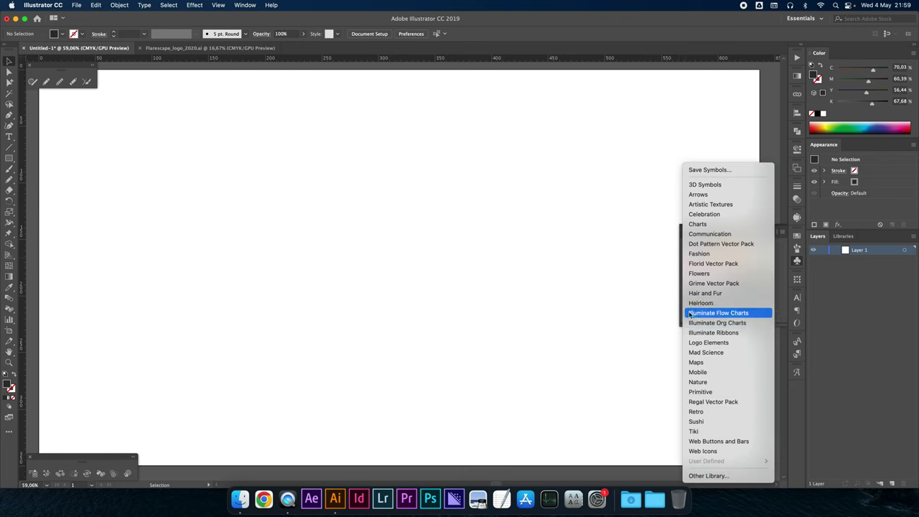
pyautogui.click(664, 285)
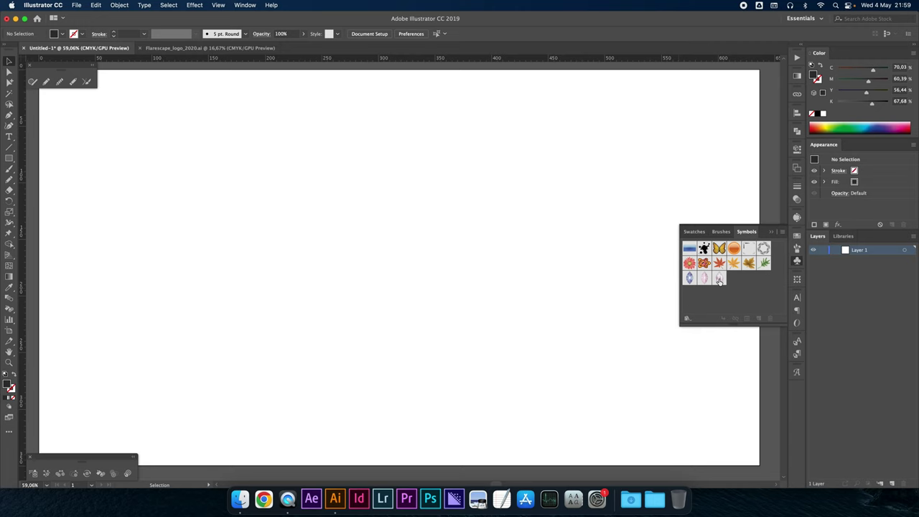
pyautogui.keyDown('shift'); pyautogui.click(692, 253); pyautogui.keyUp('shift')
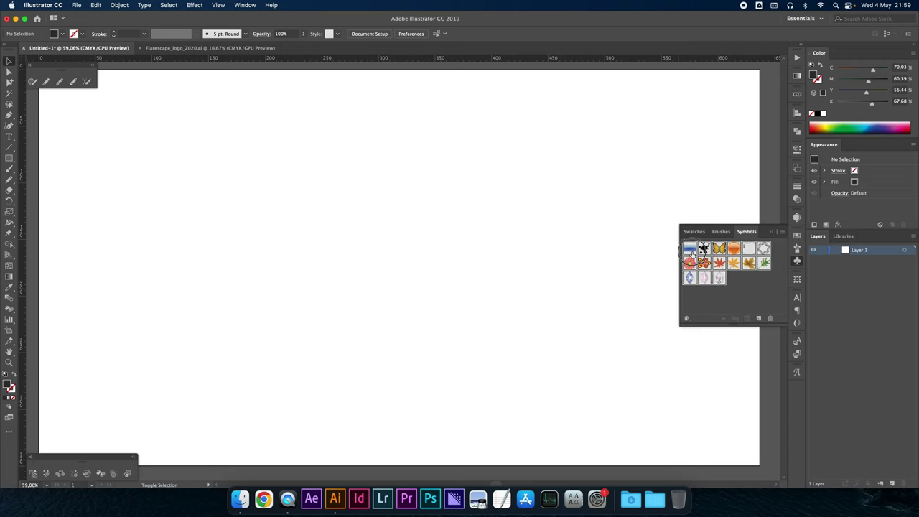
pyautogui.click(770, 319)
pyautogui.click(507, 268)
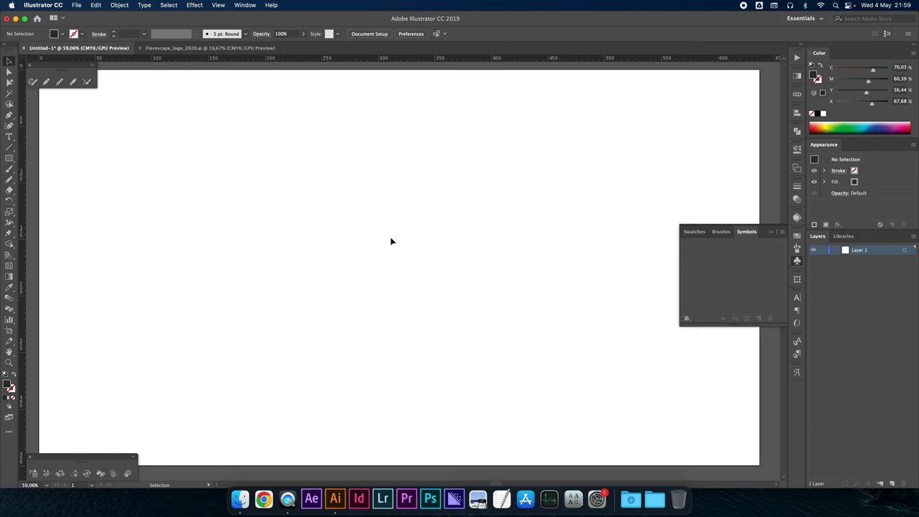
# Step: Paste the black FS logo and scale it down to about 183 mm square
pyautogui.press('super+v')
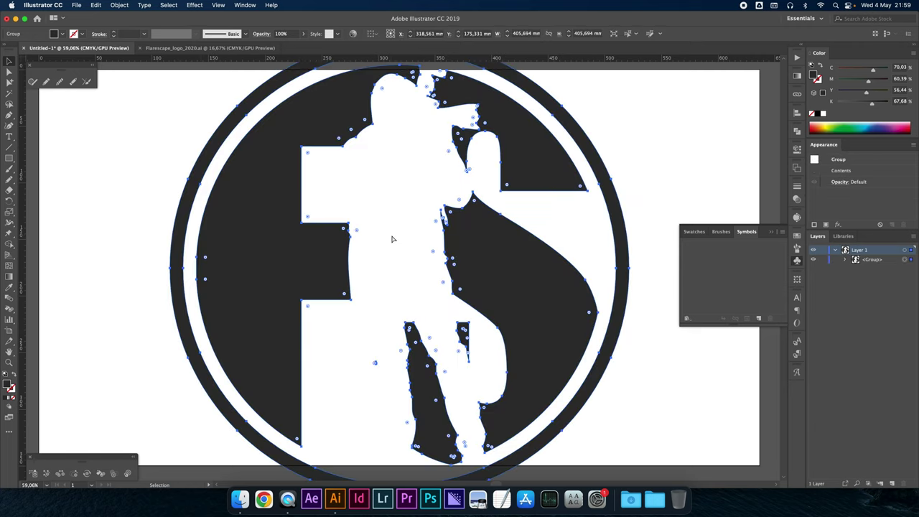
pyautogui.press('super+minus')
pyautogui.moveTo(595, 73); pyautogui.dragTo(495, 181)
pyautogui.click(536, 201)
pyautogui.click(462, 207)
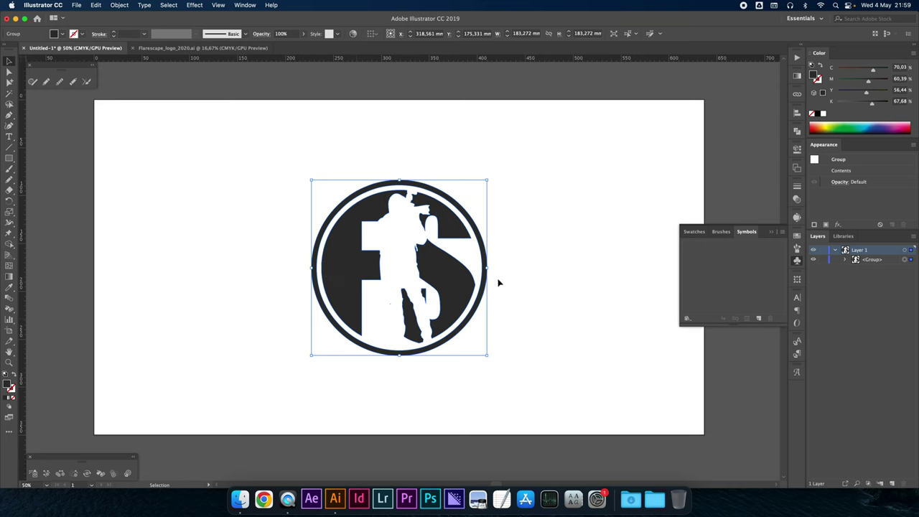
pyautogui.moveTo(432, 264); pyautogui.dragTo(673, 273)
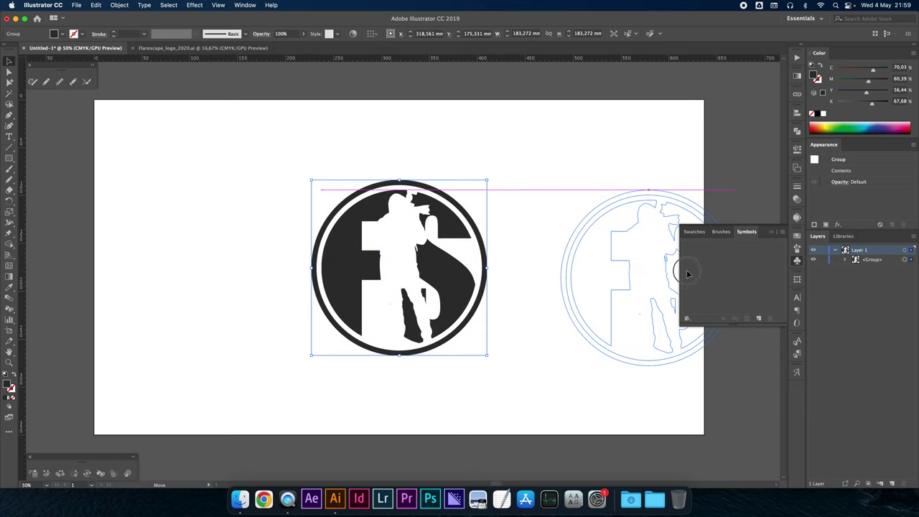
# Step: Make the logo a static Graphic symbol named Flarescape_Logo_Black, then delete its instance
pyautogui.moveTo(673, 273); pyautogui.dragTo(720, 269)
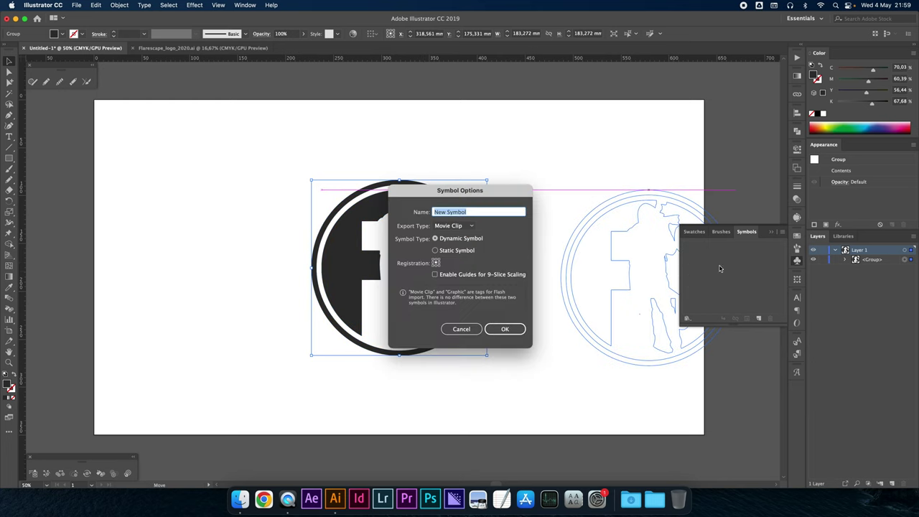
pyautogui.moveTo(451, 196); pyautogui.dragTo(553, 143)
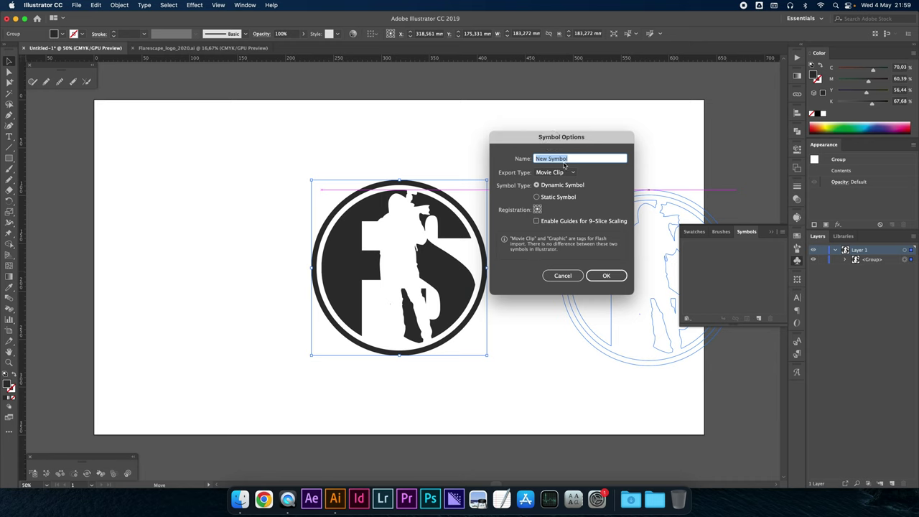
pyautogui.write('Flarescape_Logo_Black')
pyautogui.click(553, 173)
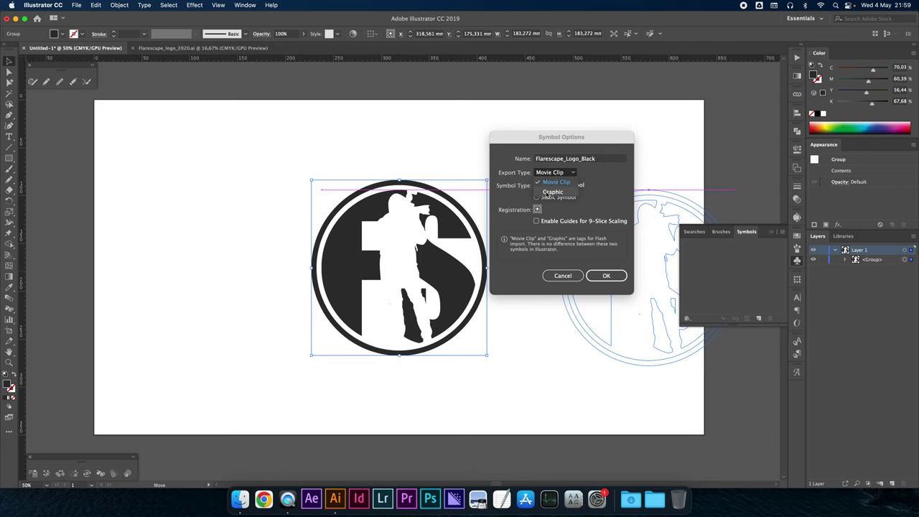
pyautogui.click(562, 192)
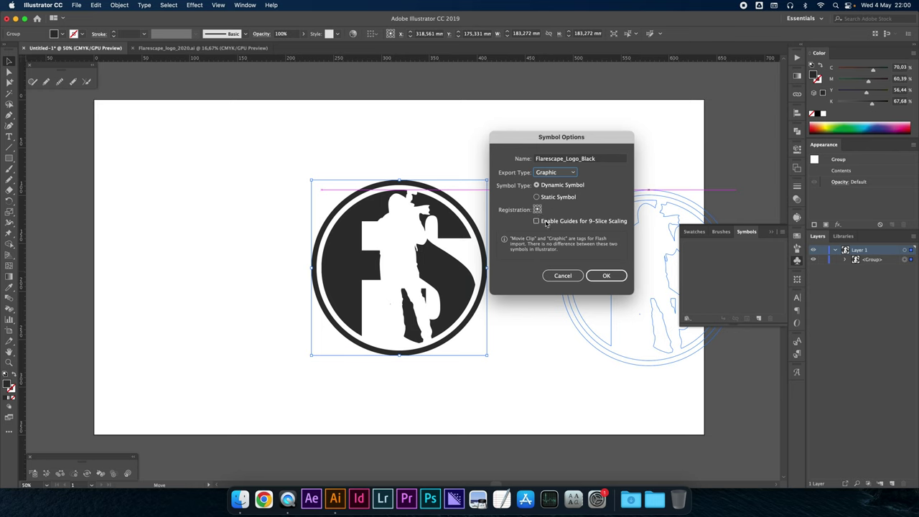
pyautogui.click(536, 198)
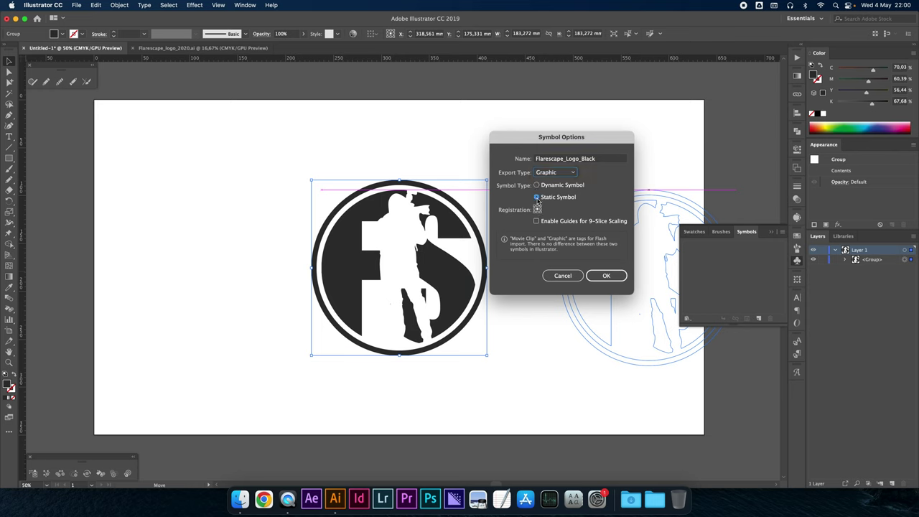
pyautogui.click(614, 280)
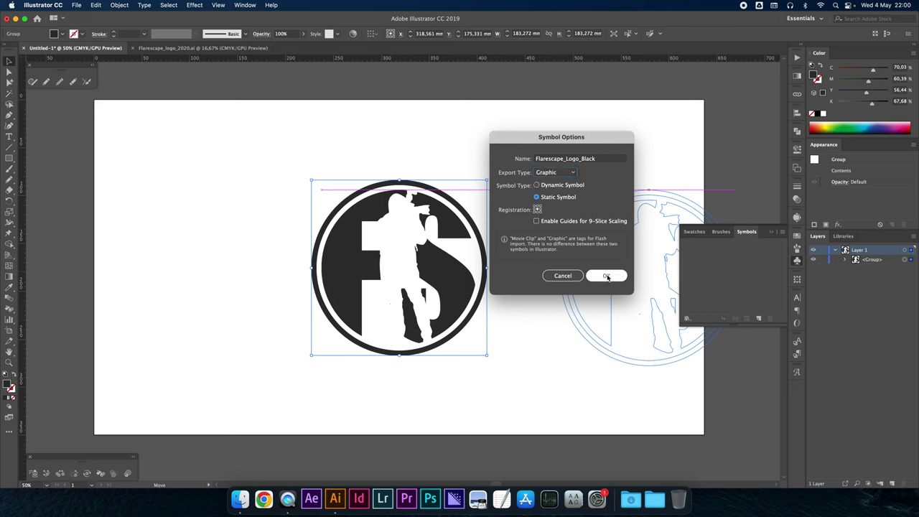
pyautogui.click(607, 277)
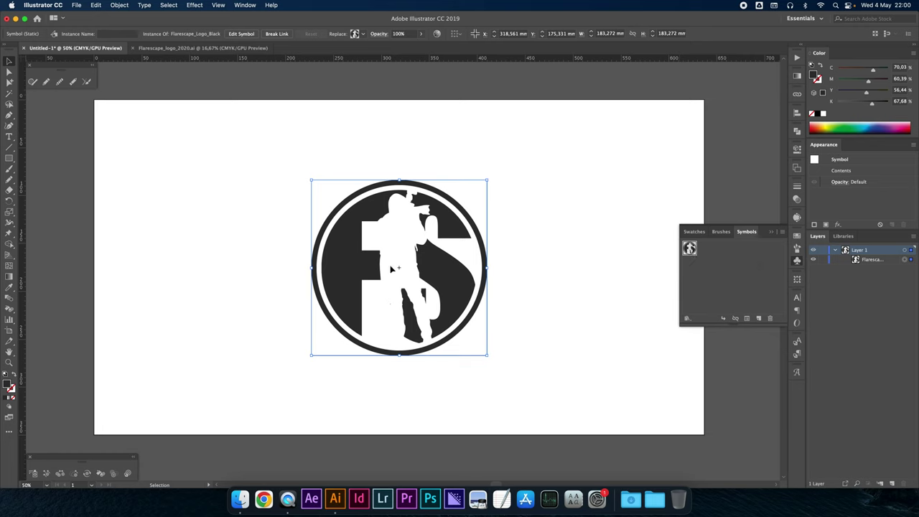
pyautogui.press('Delete')
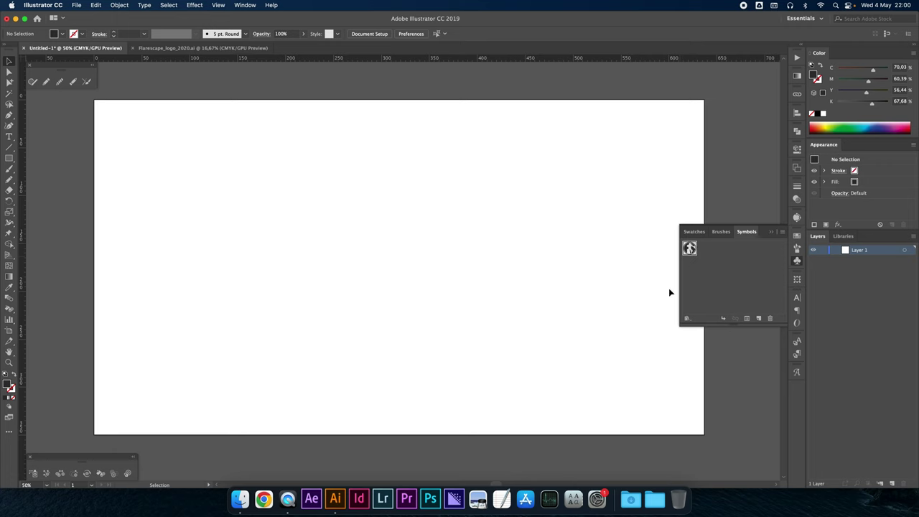
# Step: Place a logo instance, spray test copies with the Symbol Sprayer, then delete the set
pyautogui.moveTo(690, 249); pyautogui.dragTo(339, 230)
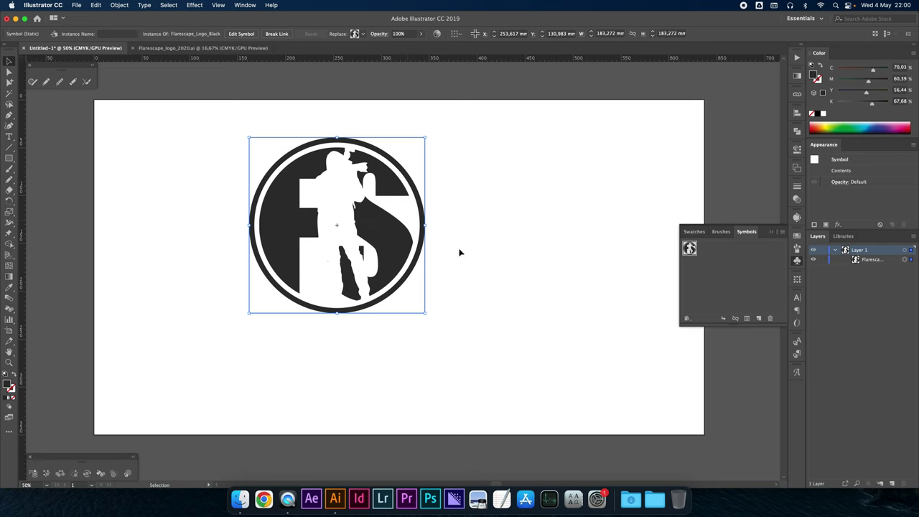
pyautogui.click(34, 475)
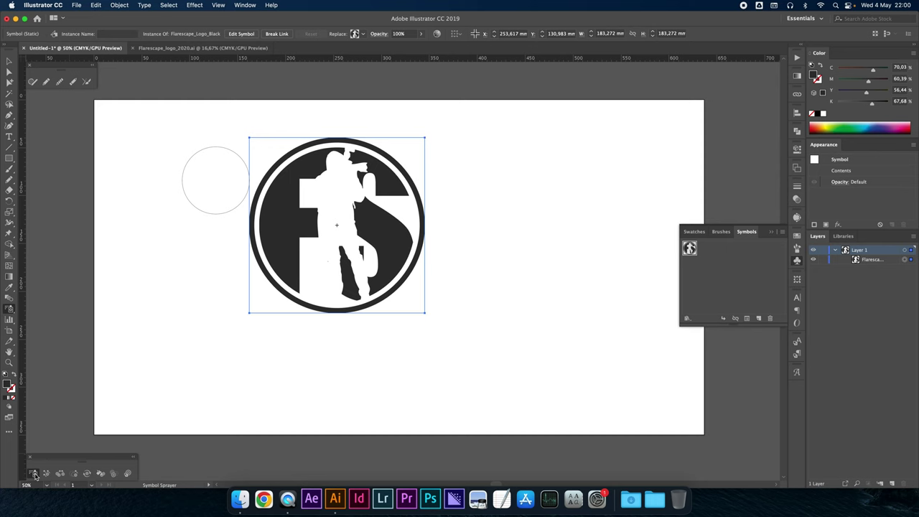
pyautogui.click(423, 388)
pyautogui.click(544, 298)
pyautogui.click(535, 154)
pyautogui.click(392, 190)
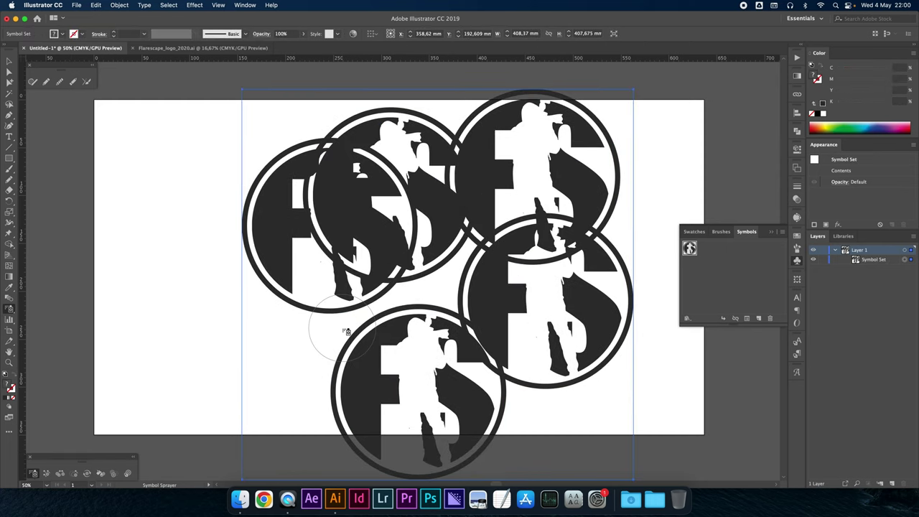
pyautogui.press('Delete')
# Step: Drag a single Flarescape_Logo_Black instance onto the artboard and select its layer
pyautogui.press('v')
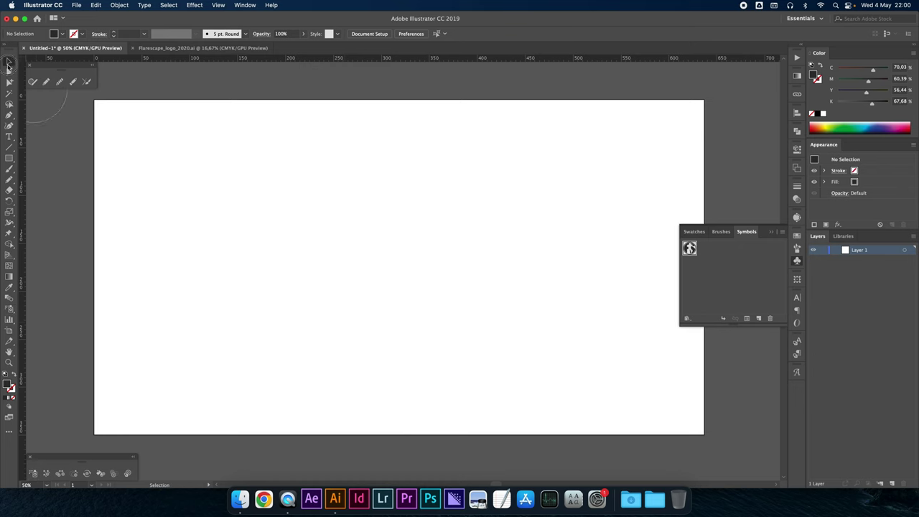
pyautogui.moveTo(690, 248); pyautogui.dragTo(281, 248)
pyautogui.click(872, 263)
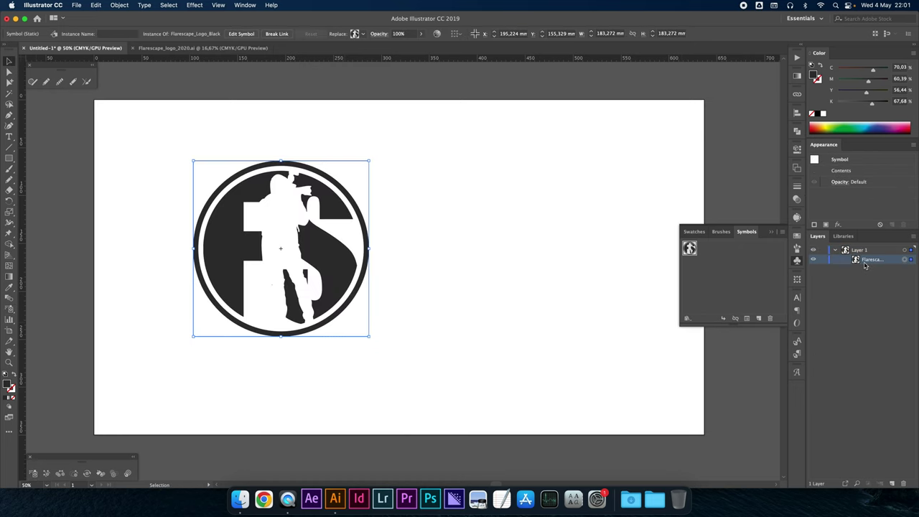
# Step: Center the logo instance and expand it into plain artwork via Object > Expand
pyautogui.moveTo(329, 263); pyautogui.dragTo(355, 265)
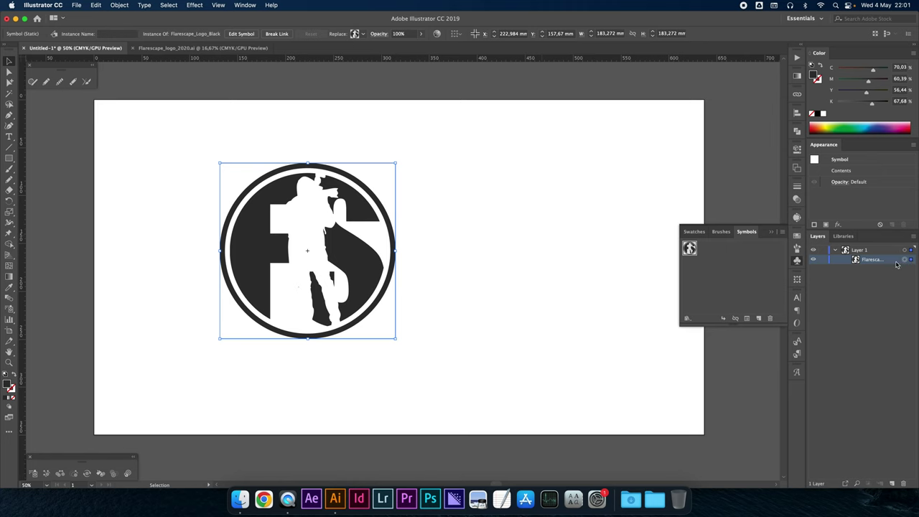
pyautogui.moveTo(341, 210); pyautogui.dragTo(463, 215)
pyautogui.moveTo(446, 271); pyautogui.dragTo(406, 267)
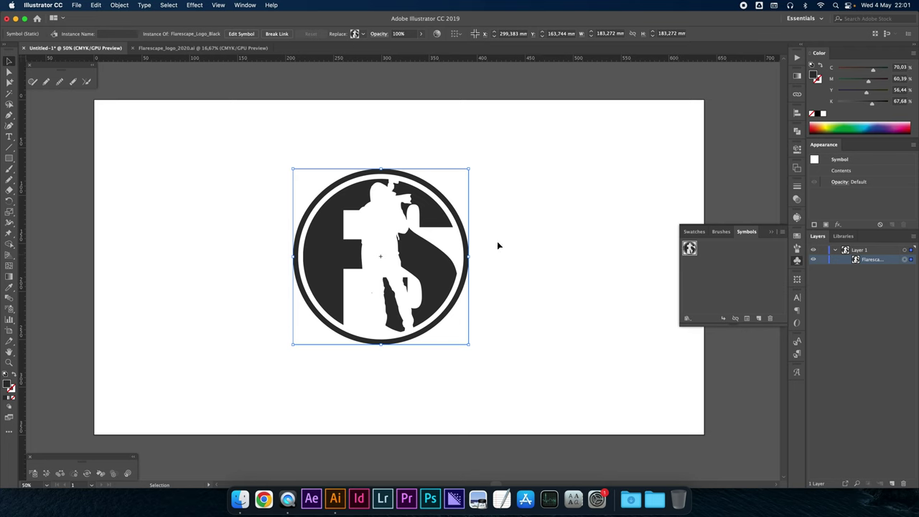
pyautogui.click(118, 5)
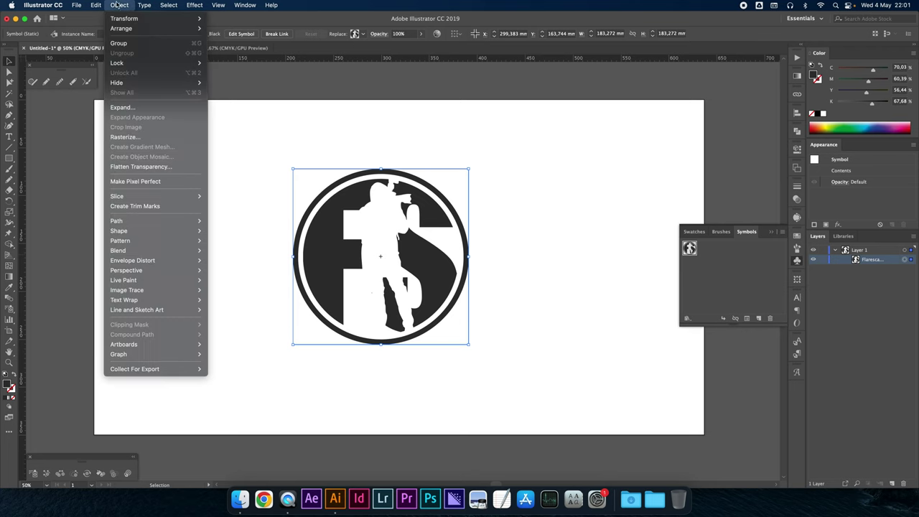
pyautogui.click(133, 106)
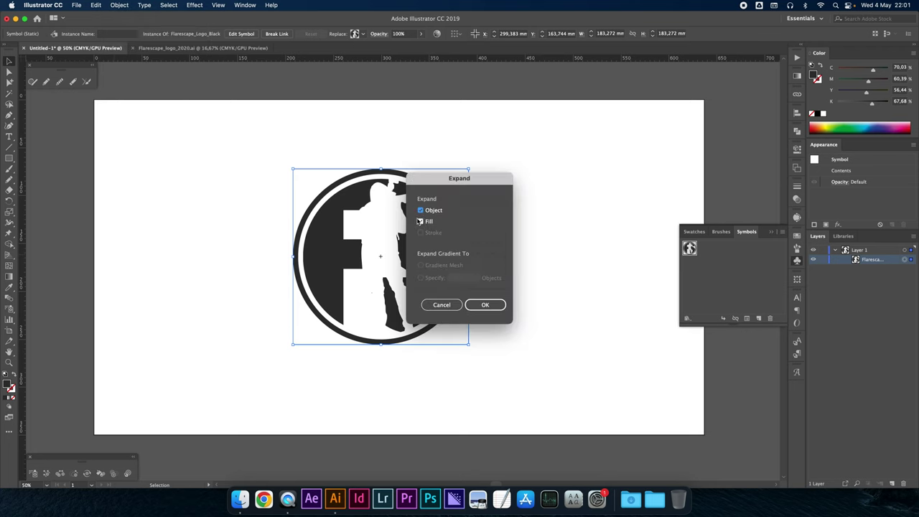
pyautogui.click(485, 304)
# Step: Move the expanded logo group to the artboard's upper left
pyautogui.click(506, 251)
pyautogui.click(436, 273)
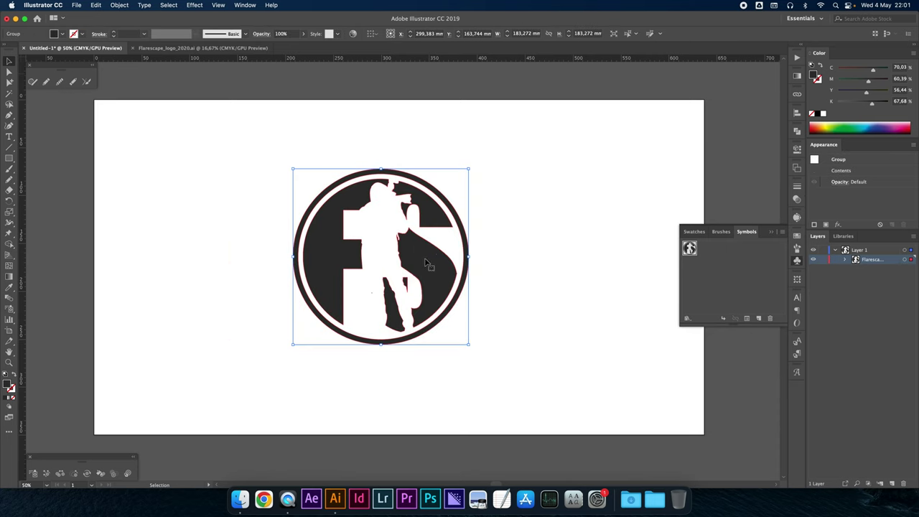
pyautogui.moveTo(433, 260); pyautogui.dragTo(338, 247)
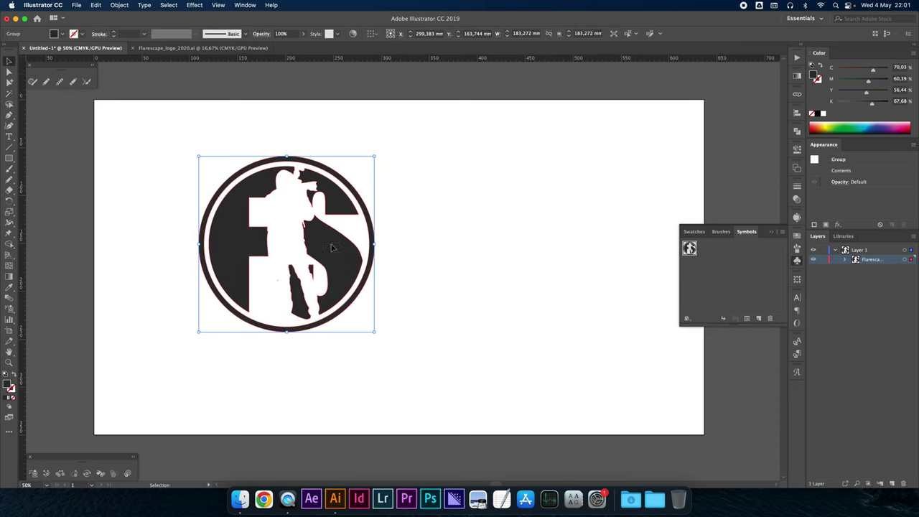
pyautogui.click(846, 261)
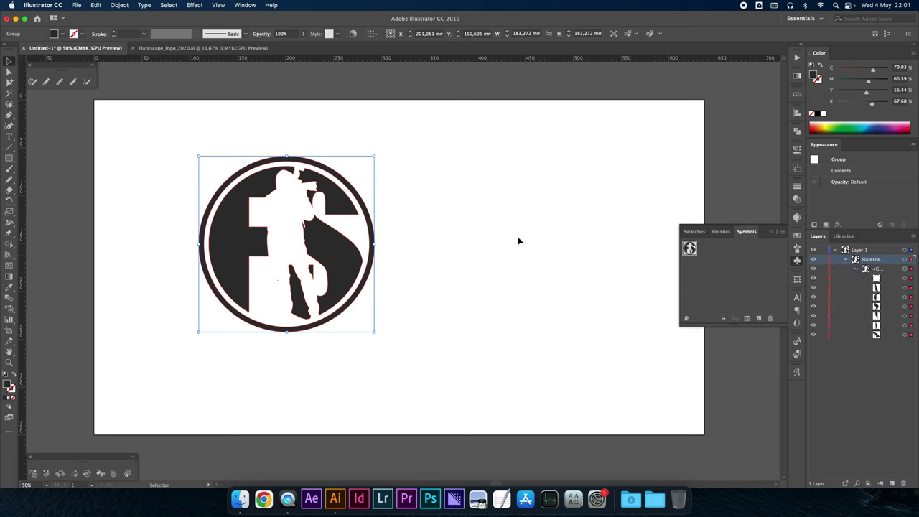
pyautogui.moveTo(330, 198); pyautogui.dragTo(254, 169)
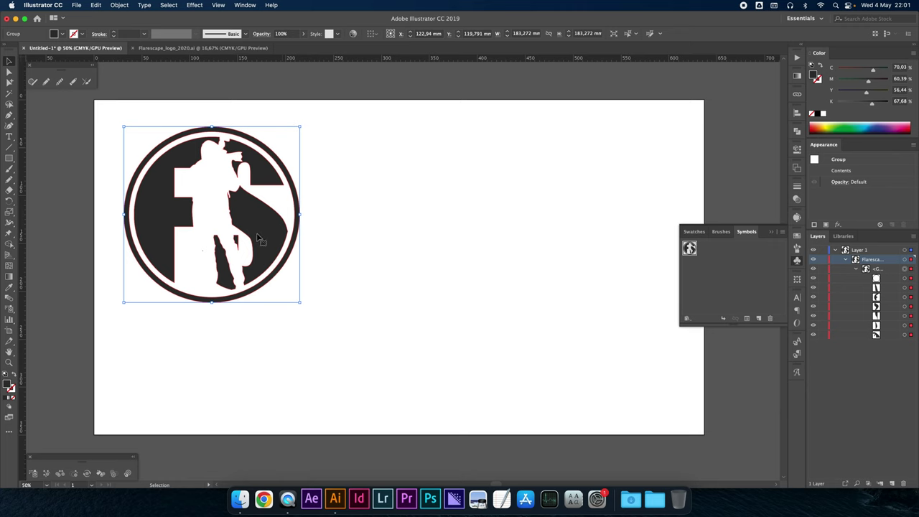
# Step: Fill the logo group white with the Eyedropper and switch to Outline view
pyautogui.press('i')
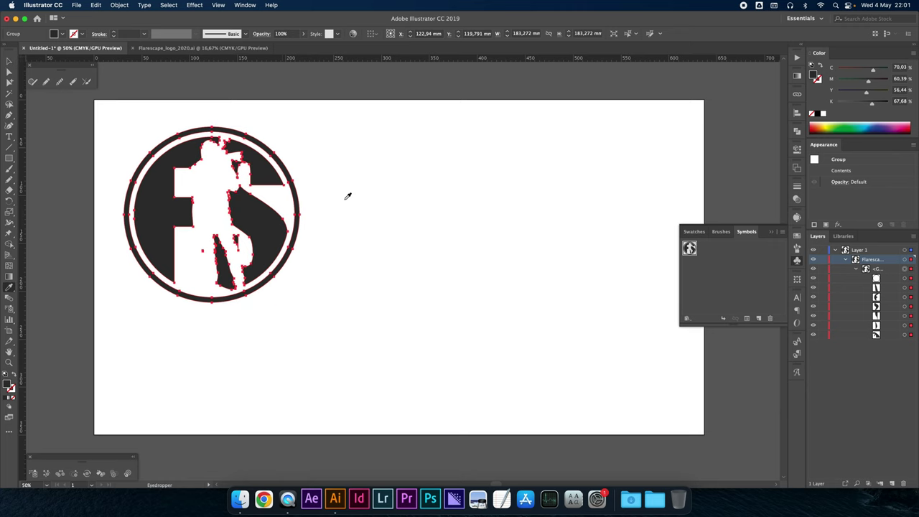
pyautogui.click(345, 198)
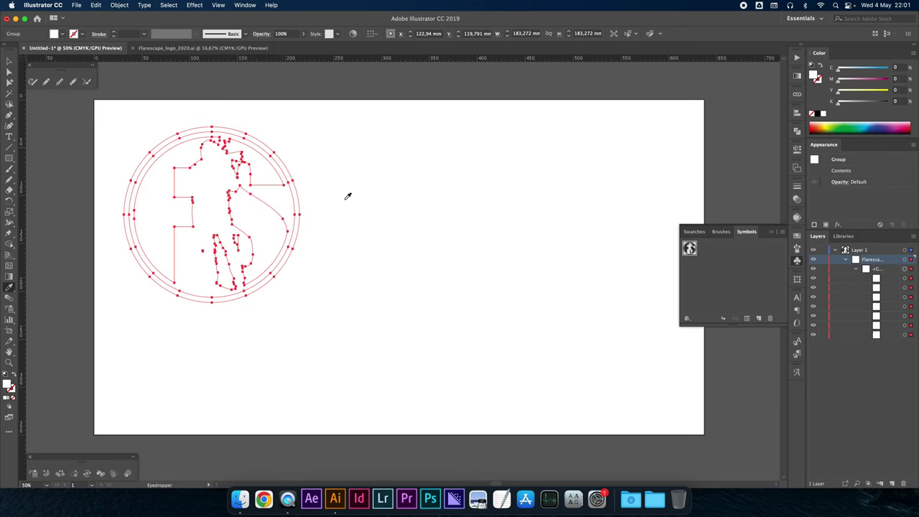
pyautogui.press('super+y')
pyautogui.keyDown('super'); pyautogui.click(364, 159); pyautogui.keyUp('super')
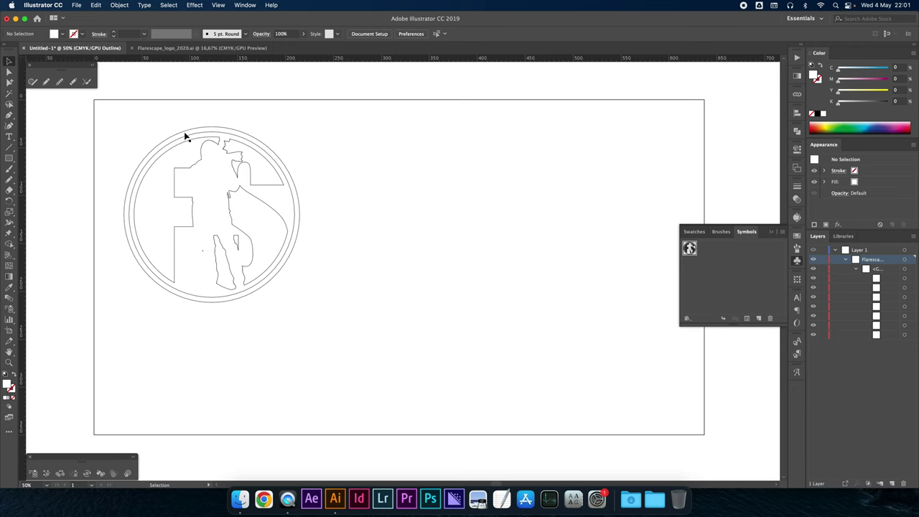
pyautogui.click(228, 208)
pyautogui.click(350, 196)
# Step: Drag the white logo into Symbols as static Graphic symbol Flarescape_Logo_White
pyautogui.moveTo(181, 201); pyautogui.dragTo(513, 241)
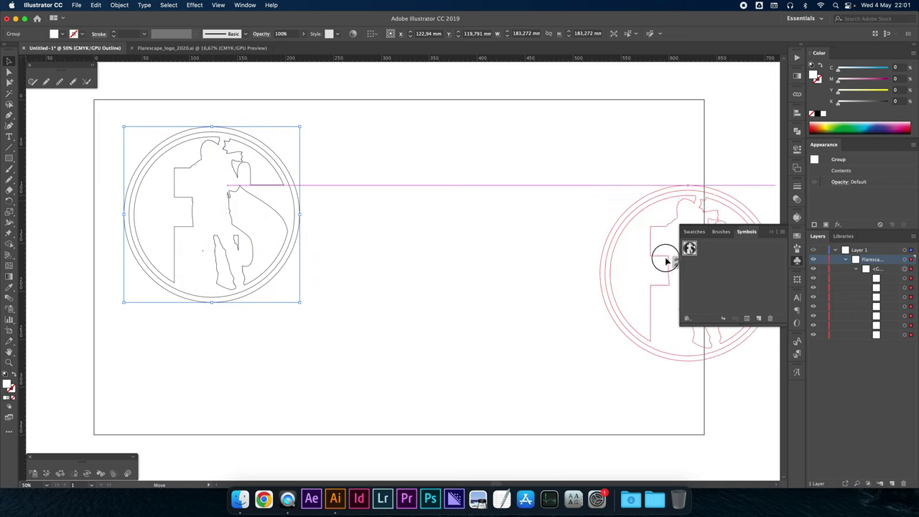
pyautogui.moveTo(513, 242); pyautogui.dragTo(707, 263)
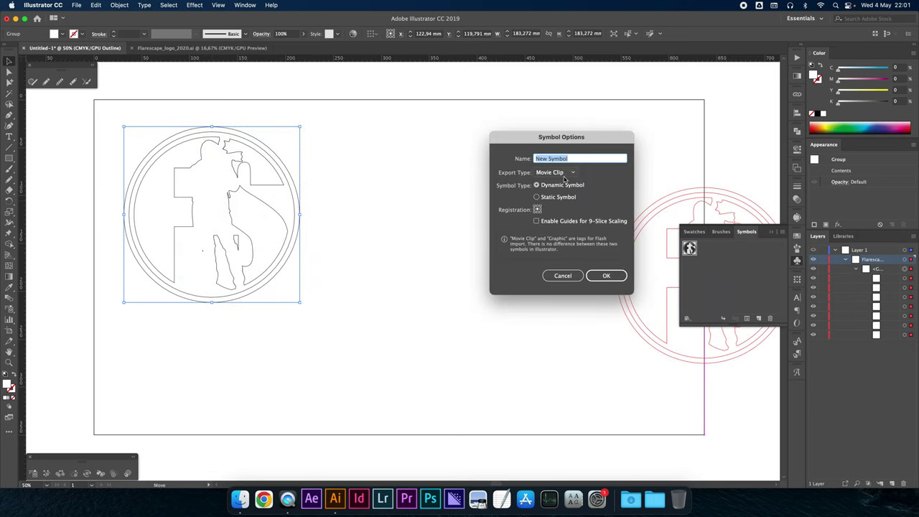
pyautogui.write('Flarescape_Logo_White')
pyautogui.click(552, 198)
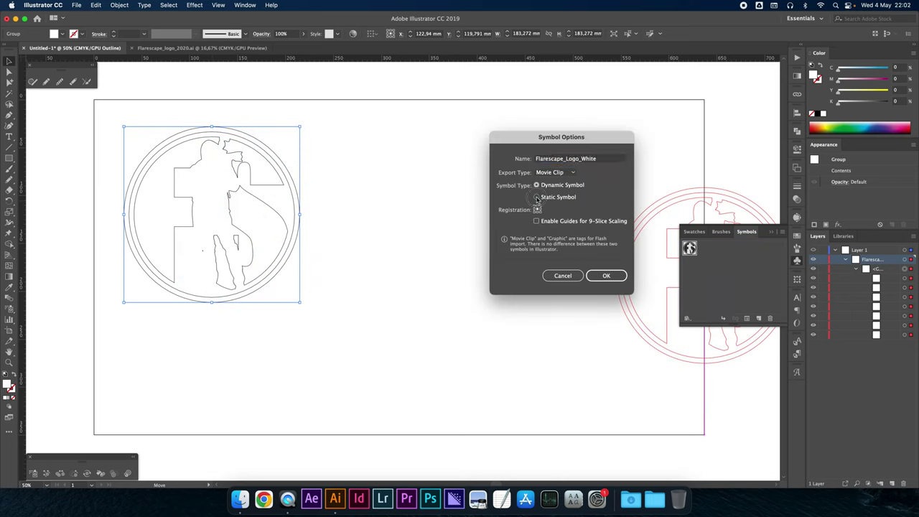
pyautogui.click(551, 173)
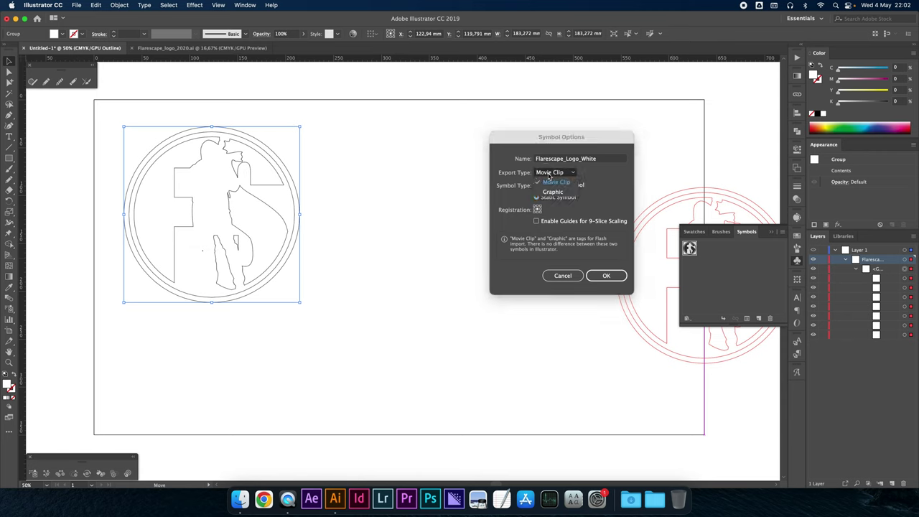
pyautogui.click(553, 184)
pyautogui.click(605, 275)
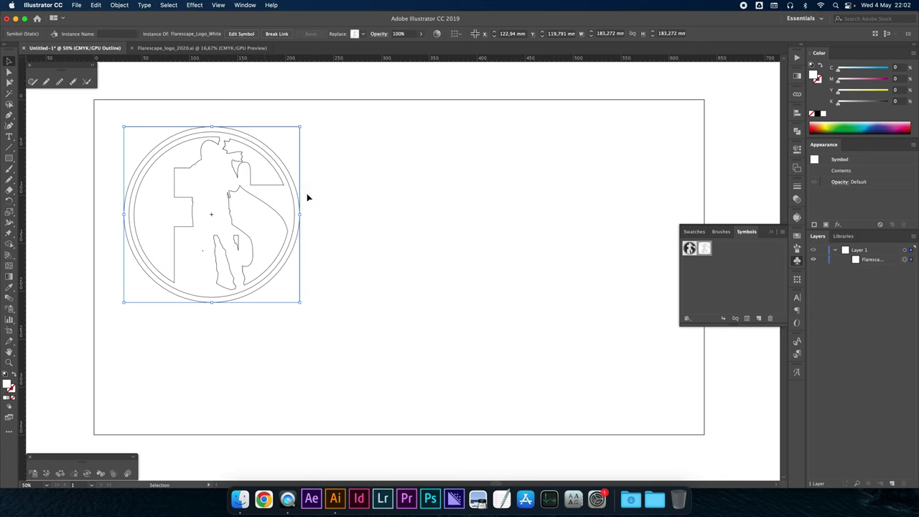
# Step: Return to Preview mode and delete the logo instance from the artboard
pyautogui.click(348, 206)
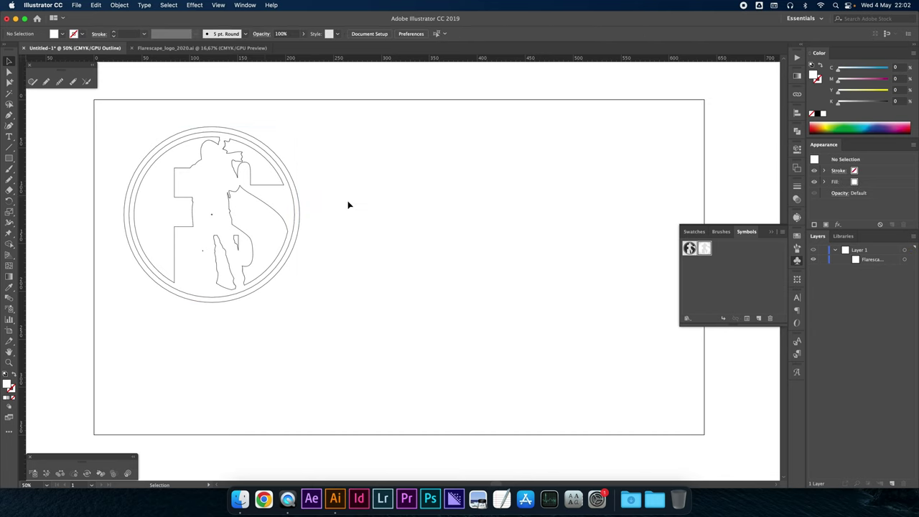
pyautogui.press('super+y')
pyautogui.click(179, 179)
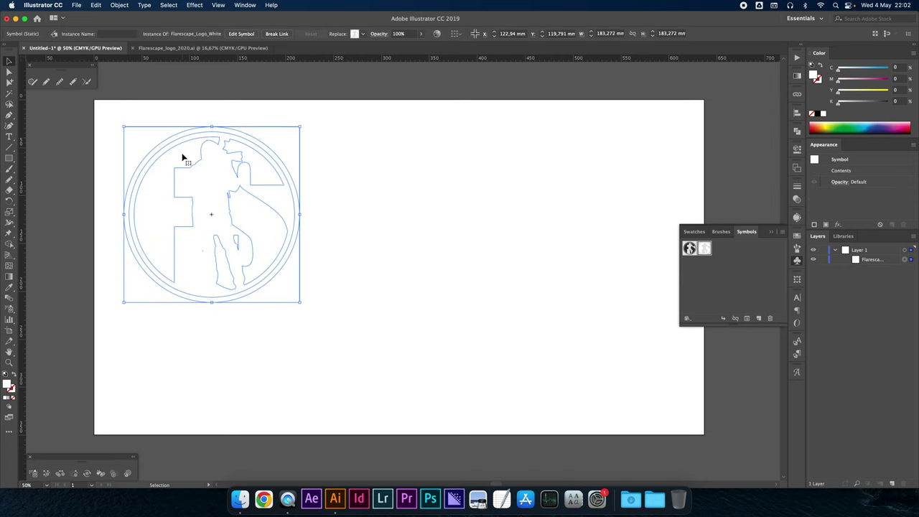
pyautogui.press('Delete')
# Step: Place a fresh Flarescape_Logo_White instance on the pasteboard beside the artboard
pyautogui.hscroll(2, 604, 251)
pyautogui.hscroll(5, 604, 251)
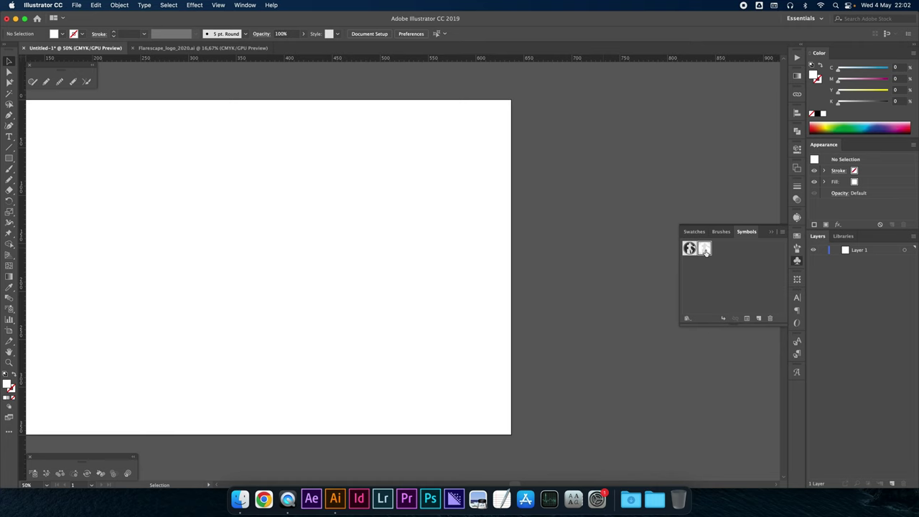
pyautogui.moveTo(705, 249); pyautogui.dragTo(632, 147)
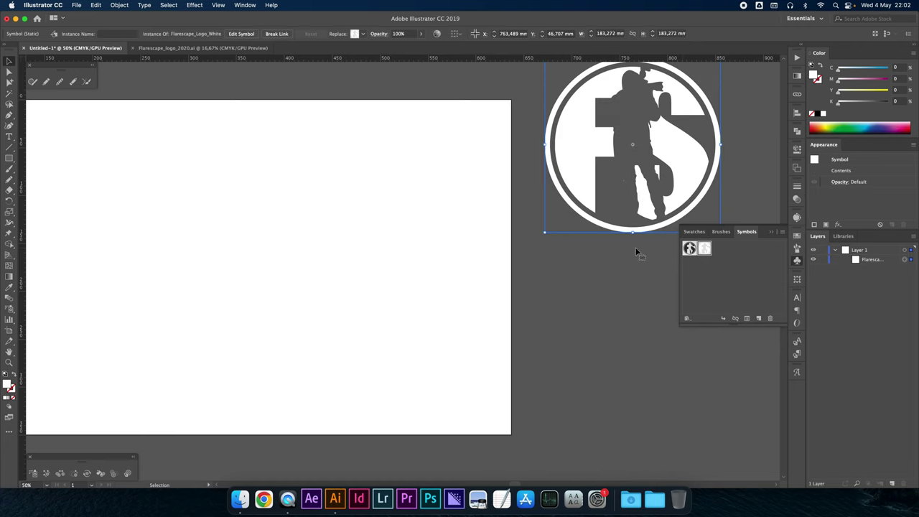
# Step: Place a Flarescape_Logo_Black instance below the white logo on the pasteboard
pyautogui.press('super+minus')
pyautogui.moveTo(690, 249); pyautogui.dragTo(554, 369)
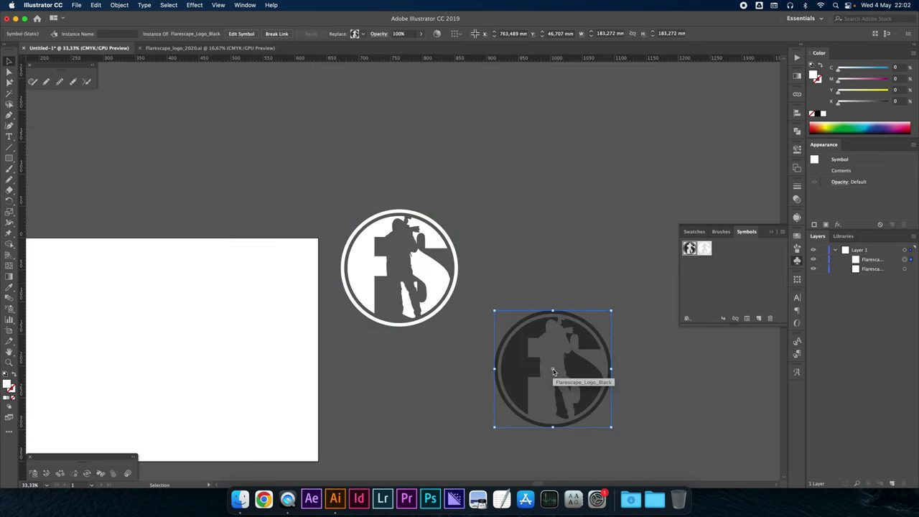
pyautogui.click(538, 276)
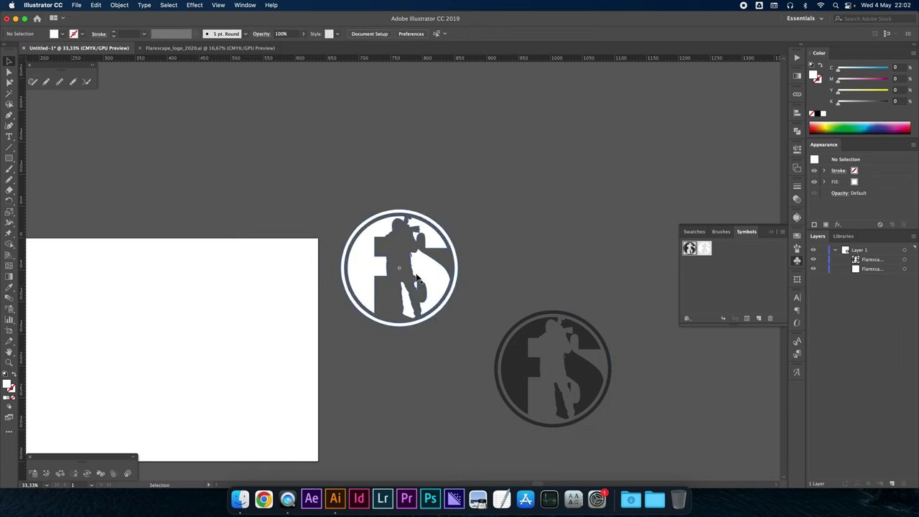
pyautogui.click(549, 363)
pyautogui.click(431, 282)
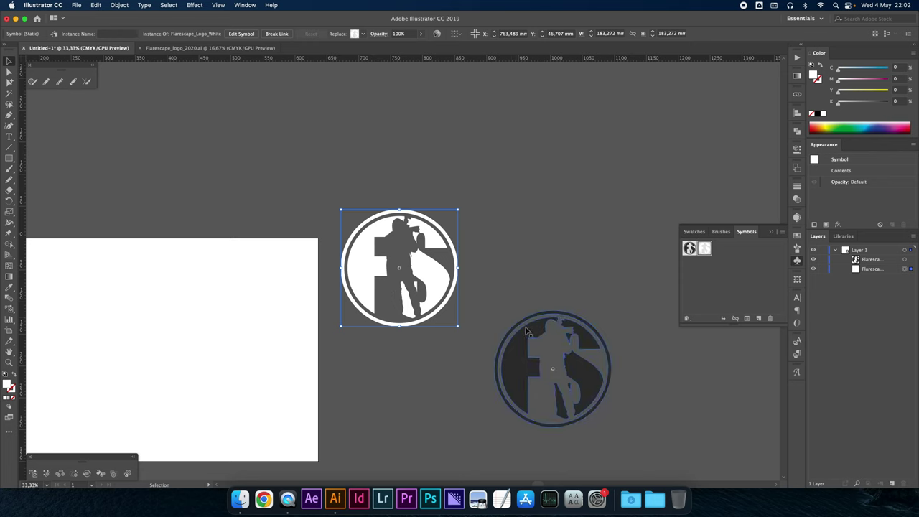
pyautogui.click(512, 280)
pyautogui.hscroll(-2, 512, 280)
pyautogui.scroll(-2, 512, 280)
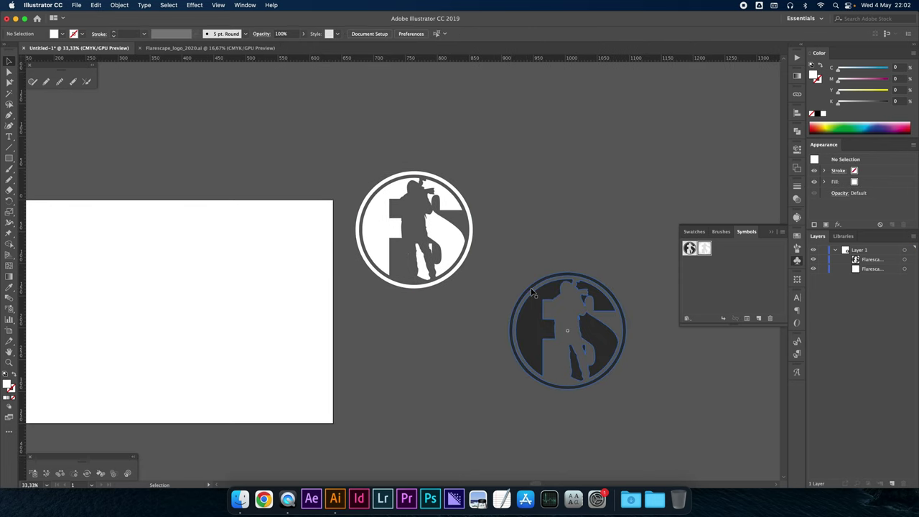
# Step: Alt-drag copies of the black logo to form a group of four dark logos
pyautogui.click(550, 295)
pyautogui.moveTo(550, 294); pyautogui.dragTo(592, 121)
pyautogui.press('super+minus')
pyautogui.press('super+minus')
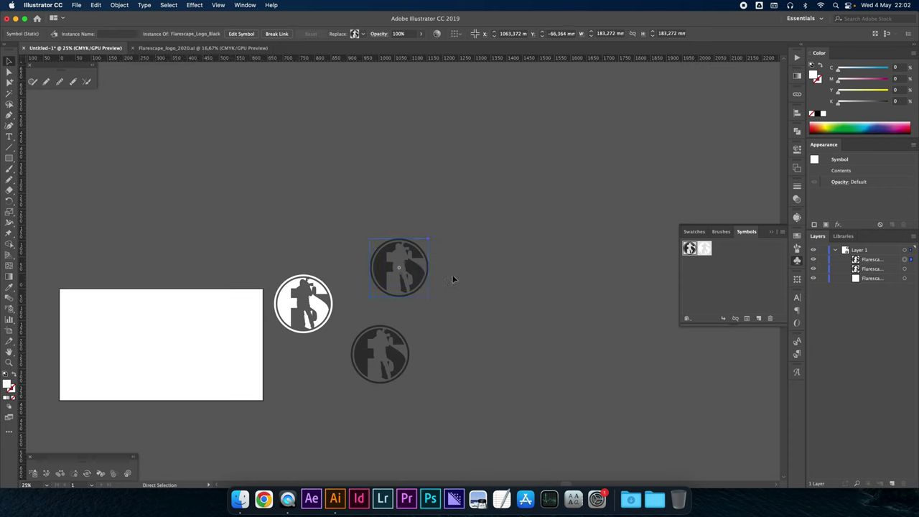
pyautogui.moveTo(397, 259)
pyautogui.mouseDown()
pyautogui.moveTo(480, 321)
pyautogui.moveTo(493, 231)
pyautogui.mouseUp()
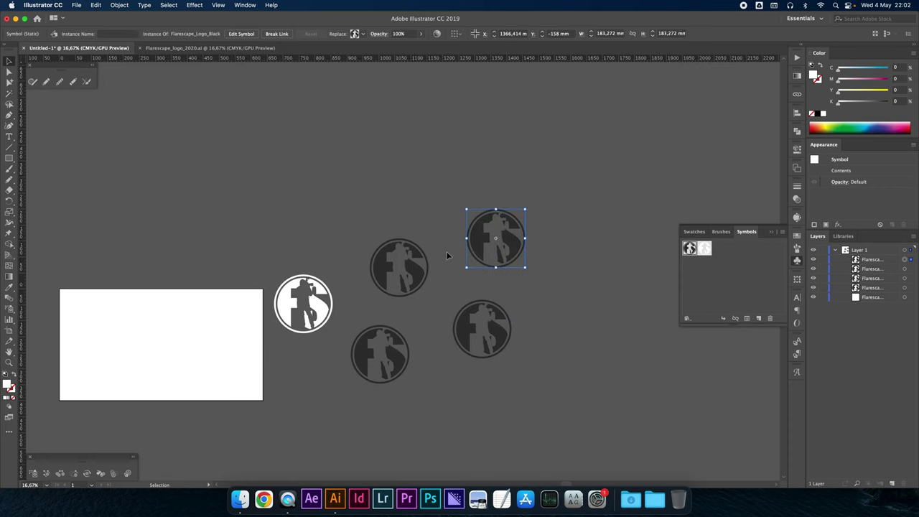
pyautogui.click(425, 325)
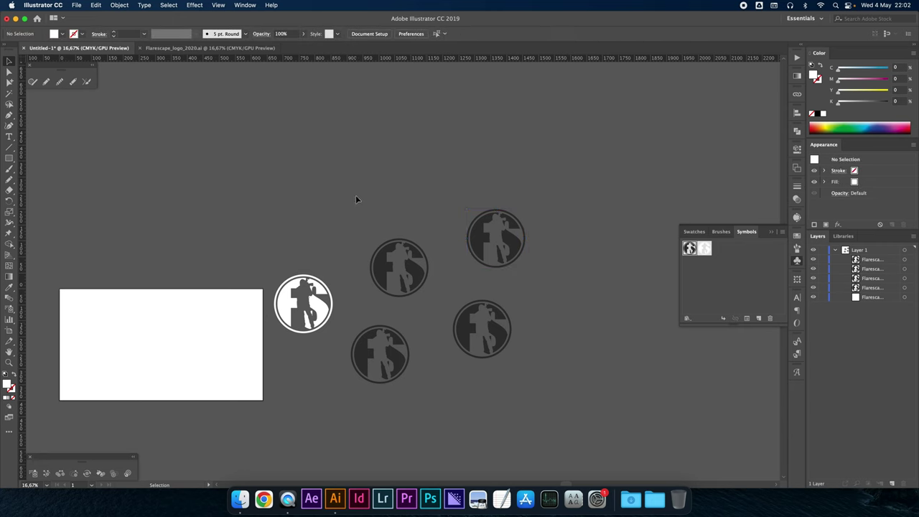
# Step: Check each black logo copy and select the top-right one
pyautogui.click(483, 247)
pyautogui.click(448, 266)
pyautogui.click(488, 245)
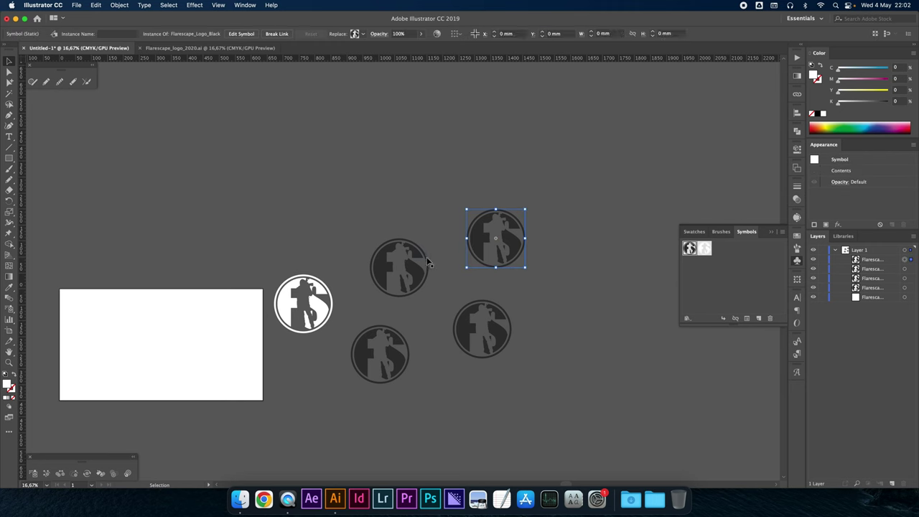
pyautogui.click(421, 273)
pyautogui.click(395, 363)
pyautogui.click(474, 342)
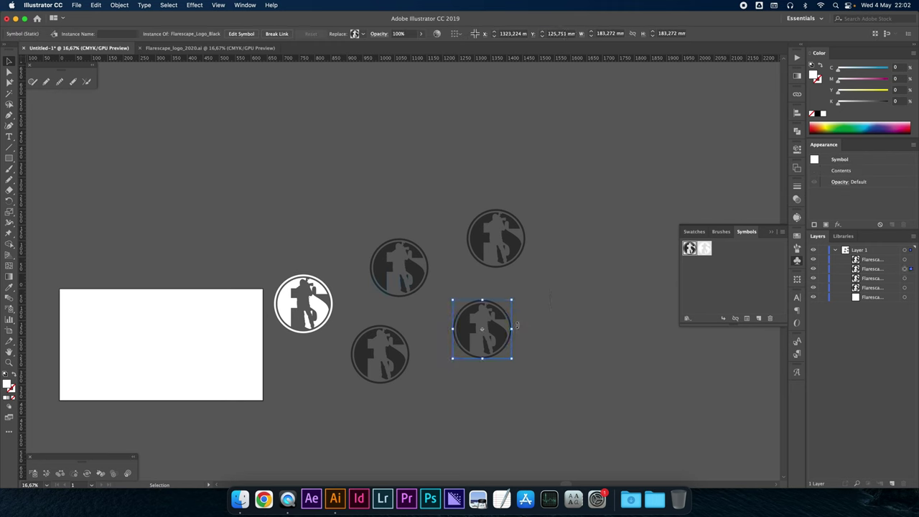
pyautogui.click(471, 282)
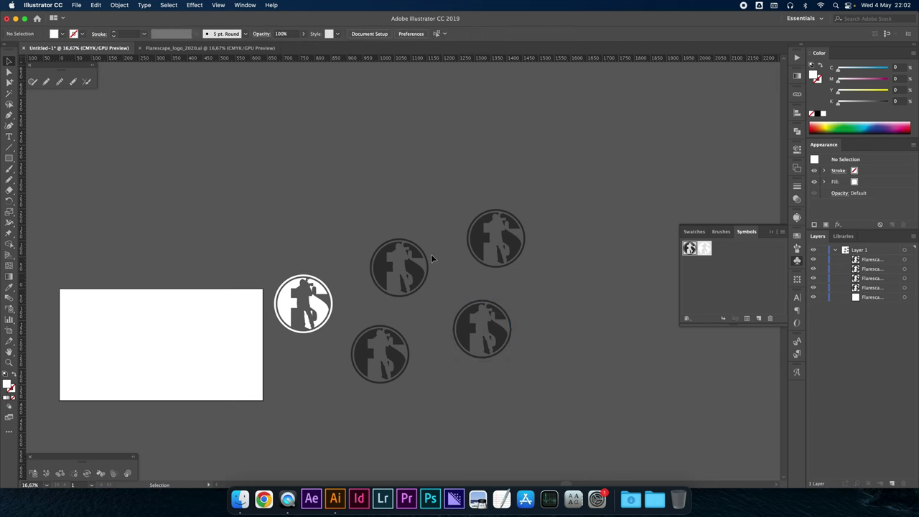
pyautogui.click(481, 247)
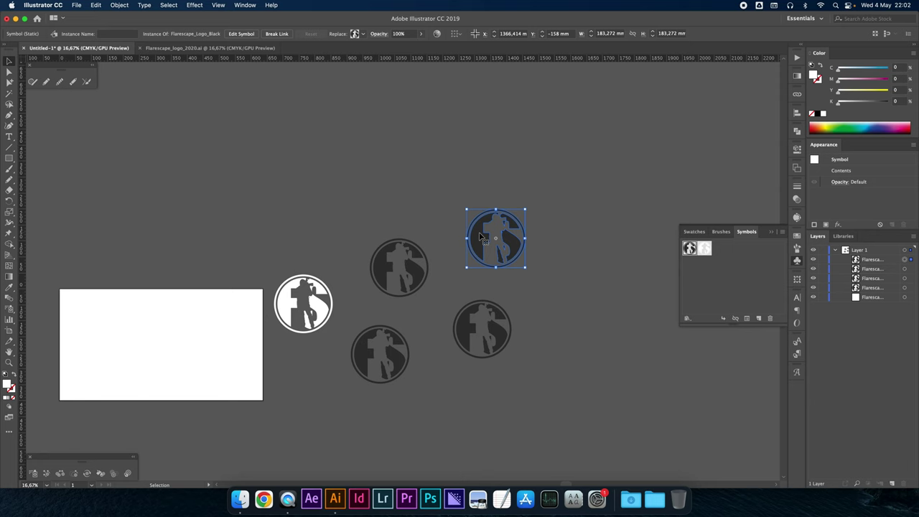
pyautogui.click(120, 5)
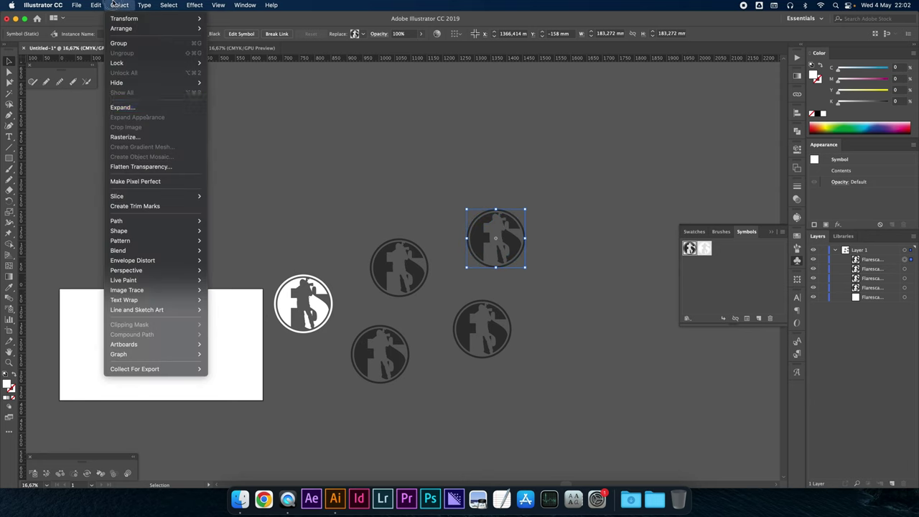
# Step: Expand the top-right logo instance into plain paths
pyautogui.click(121, 107)
pyautogui.press('Return')
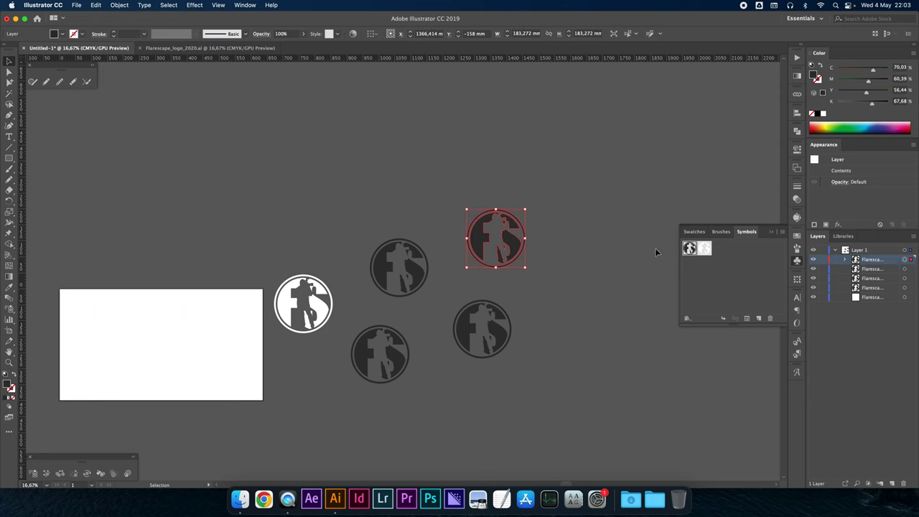
pyautogui.click(533, 247)
pyautogui.click(519, 246)
# Step: Try setting the lower-right logo's fill to pure black in the Color Picker
pyautogui.click(507, 321)
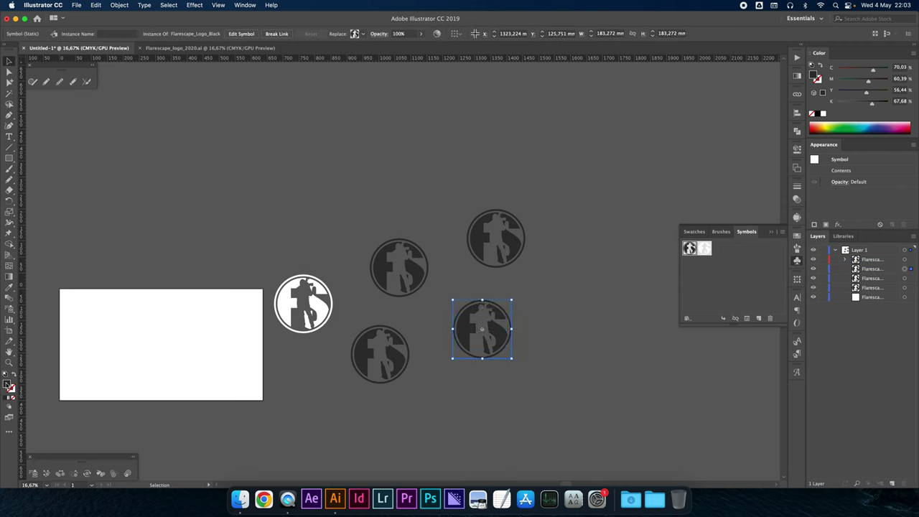
pyautogui.doubleClick(8, 385)
pyautogui.click(452, 306)
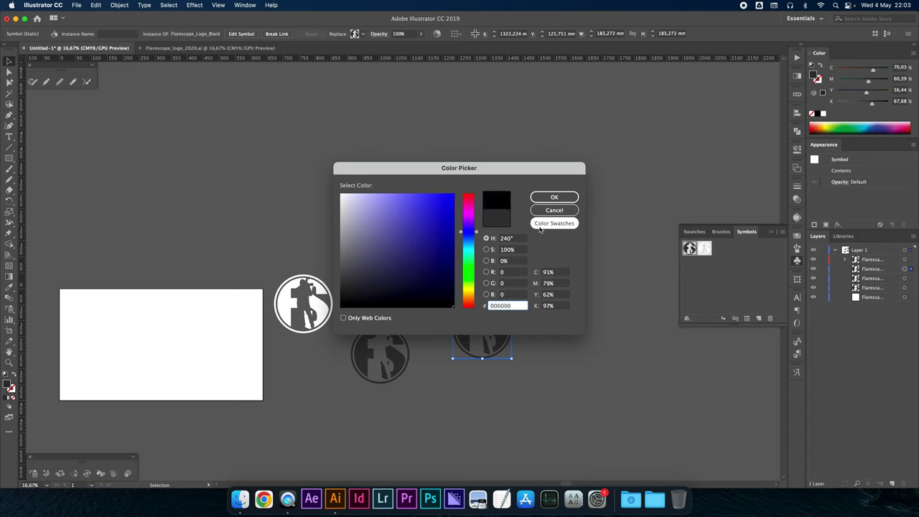
pyautogui.click(555, 197)
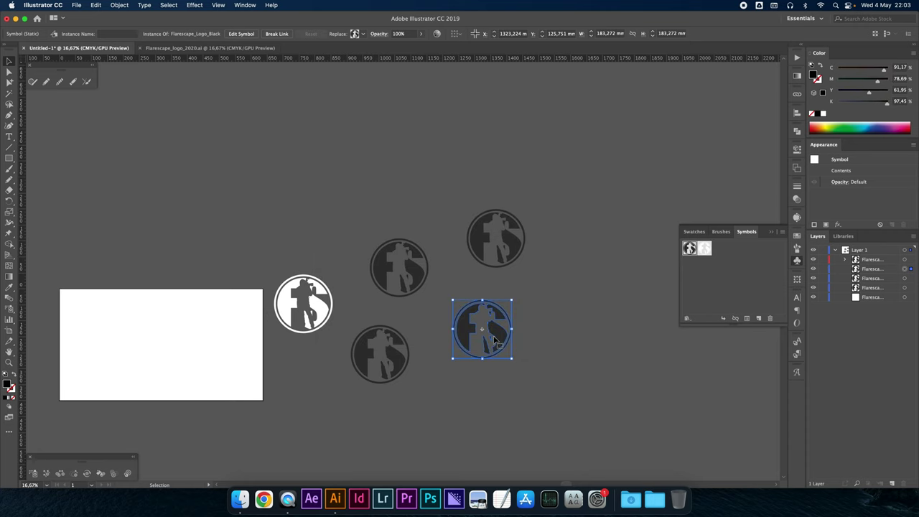
# Step: Fill the expanded top-right logo group with pure black #000000
pyautogui.click(491, 244)
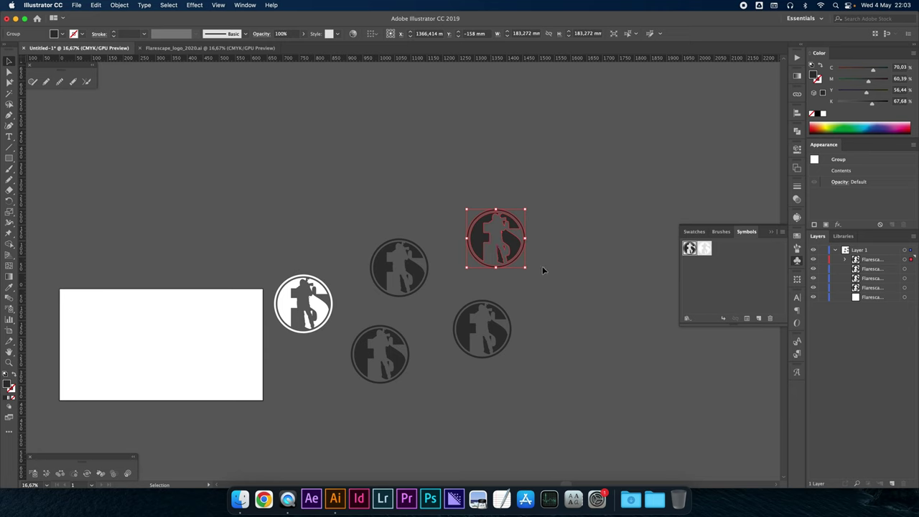
pyautogui.doubleClick(7, 386)
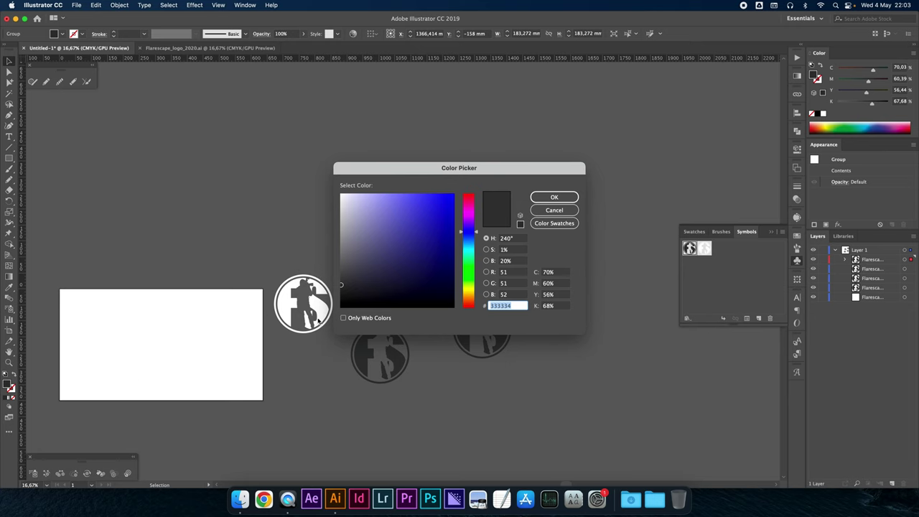
pyautogui.moveTo(351, 300); pyautogui.dragTo(327, 316)
pyautogui.click(540, 200)
pyautogui.scroll(-1, 536, 239)
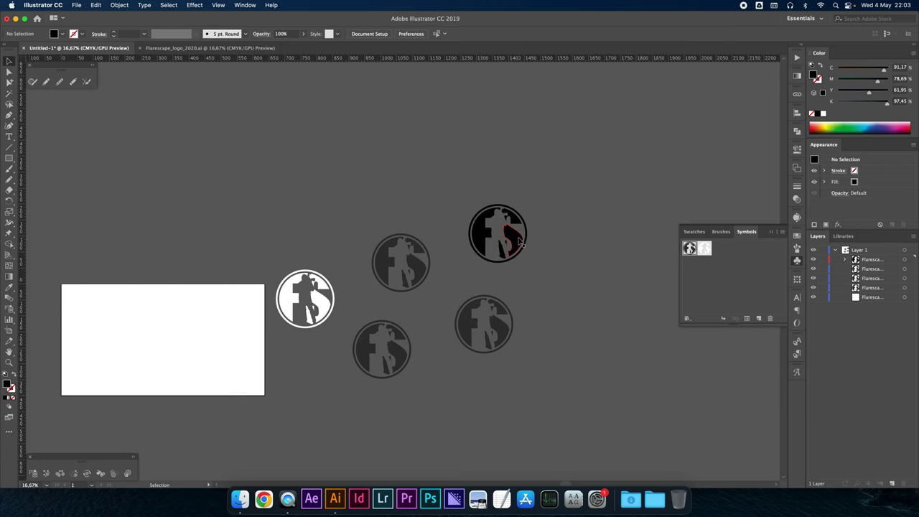
pyautogui.click(499, 316)
pyautogui.click(407, 265)
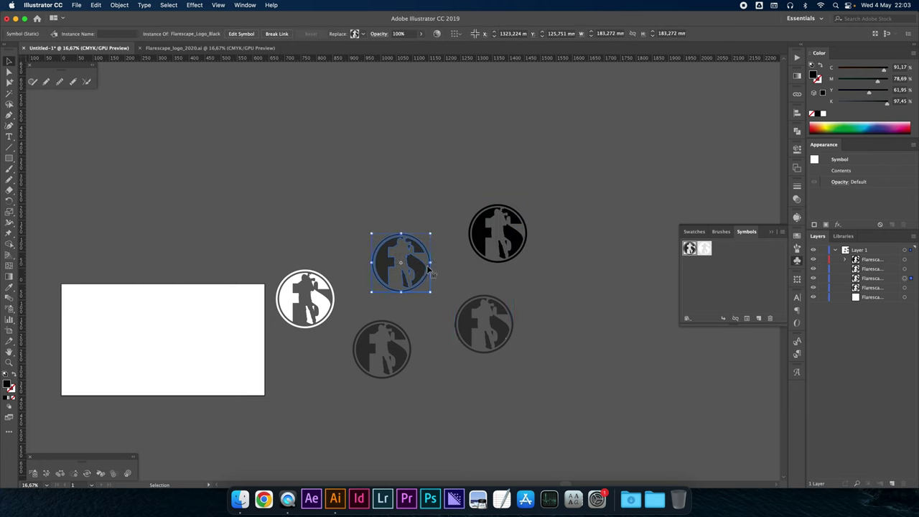
# Step: Select the top-right black logo group from among the logo copies
pyautogui.click(565, 252)
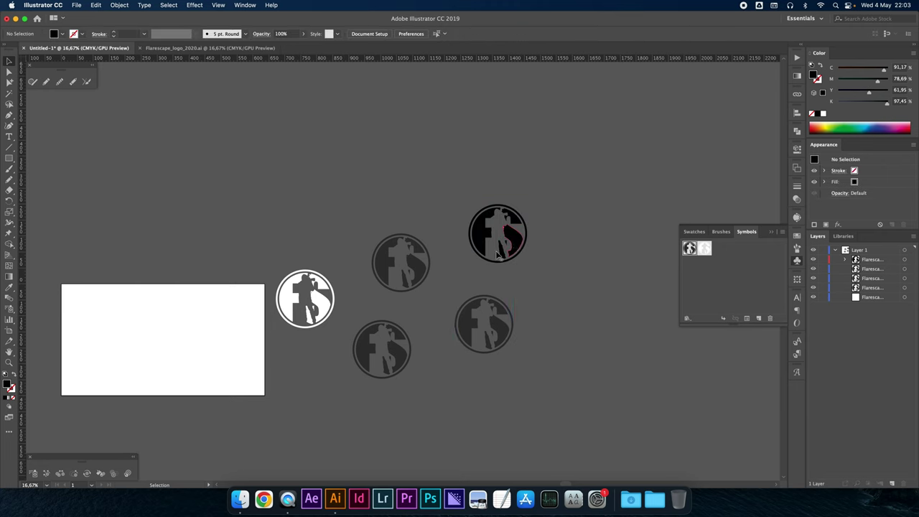
pyautogui.click(415, 270)
pyautogui.click(467, 312)
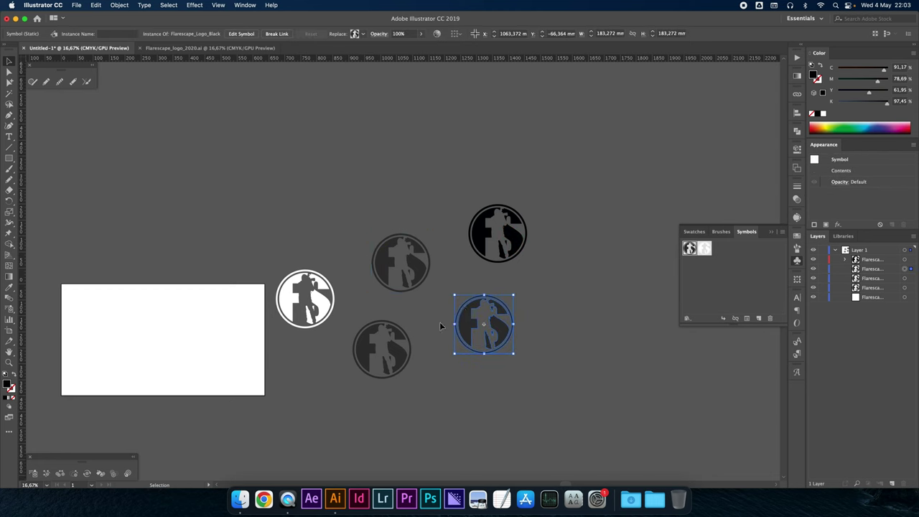
pyautogui.click(397, 356)
pyautogui.click(486, 237)
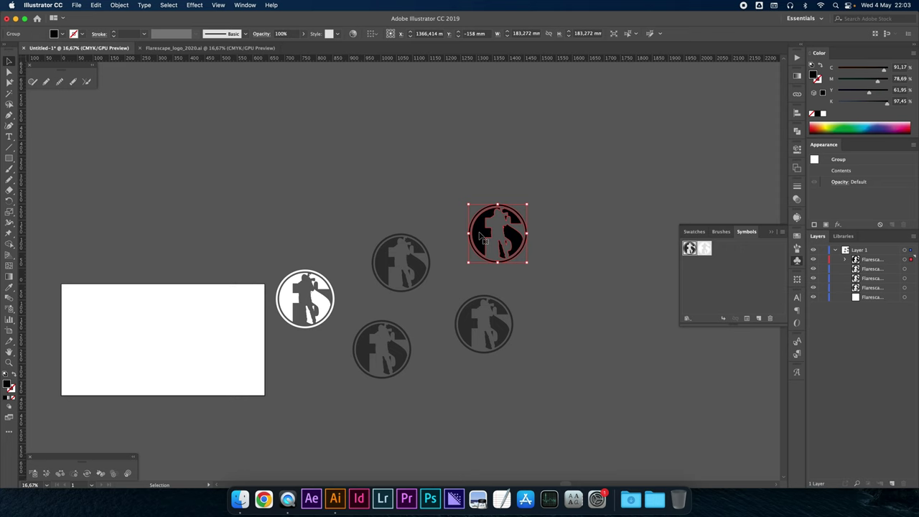
pyautogui.click(846, 260)
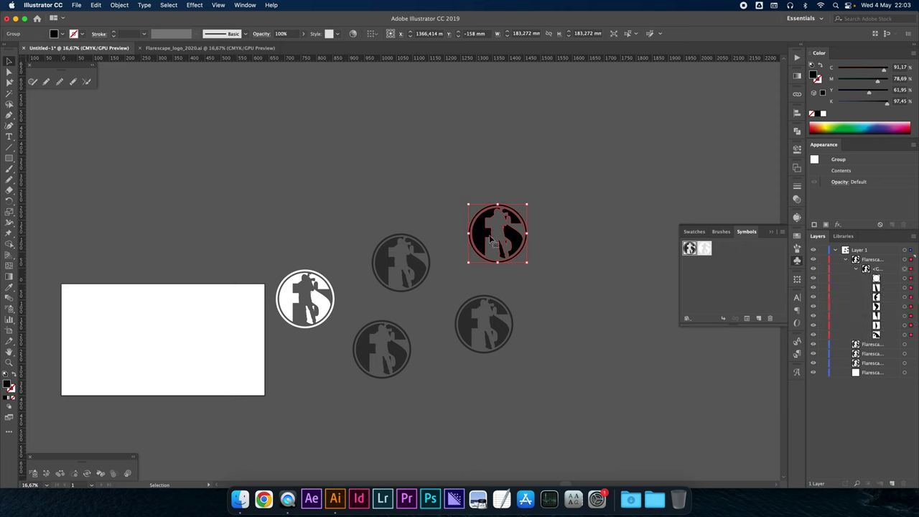
# Step: Redefine the Flarescape_Logo_Black symbol with the black logo by Alt-dropping it onto the symbol
pyautogui.moveTo(486, 243); pyautogui.dragTo(689, 250)
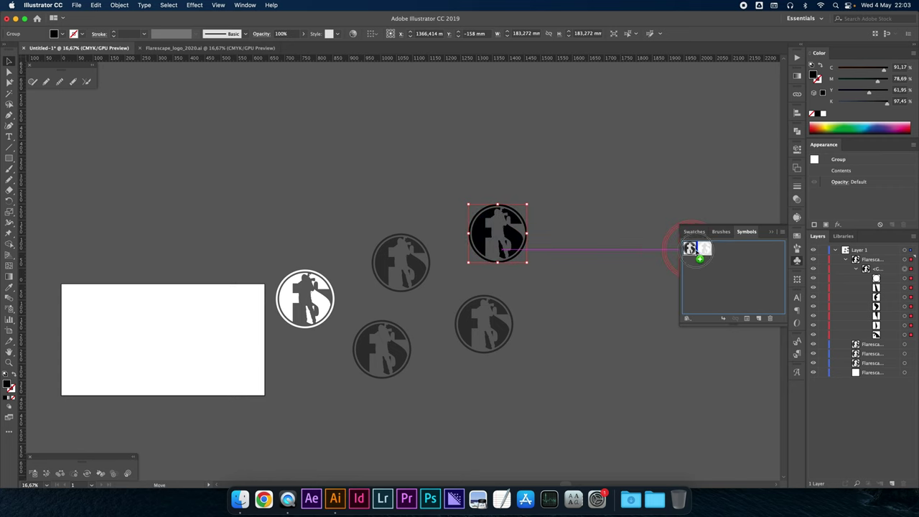
pyautogui.moveTo(689, 250)
pyautogui.mouseDown()
pyautogui.moveTo(708, 281)
pyautogui.moveTo(722, 265)
pyautogui.mouseUp()
pyautogui.moveTo(722, 265); pyautogui.dragTo(722, 266)
pyautogui.click(568, 280)
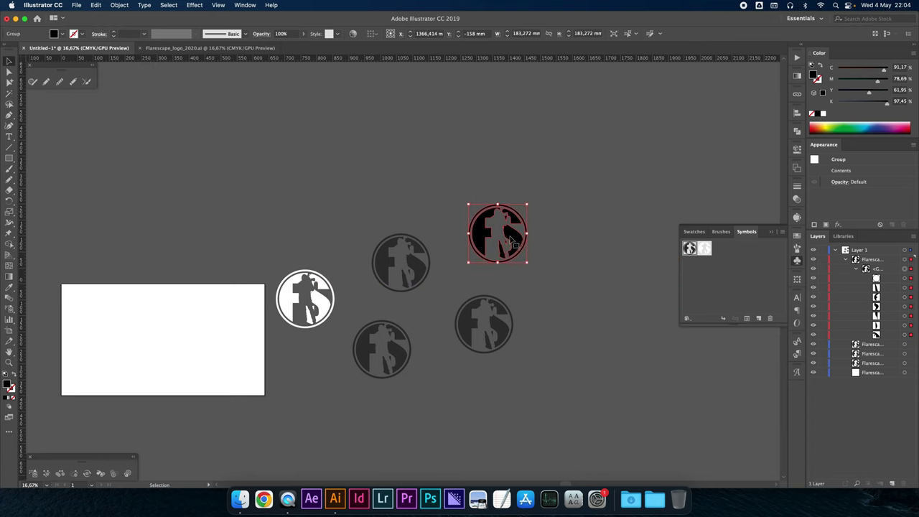
pyautogui.moveTo(513, 244); pyautogui.dragTo(692, 249)
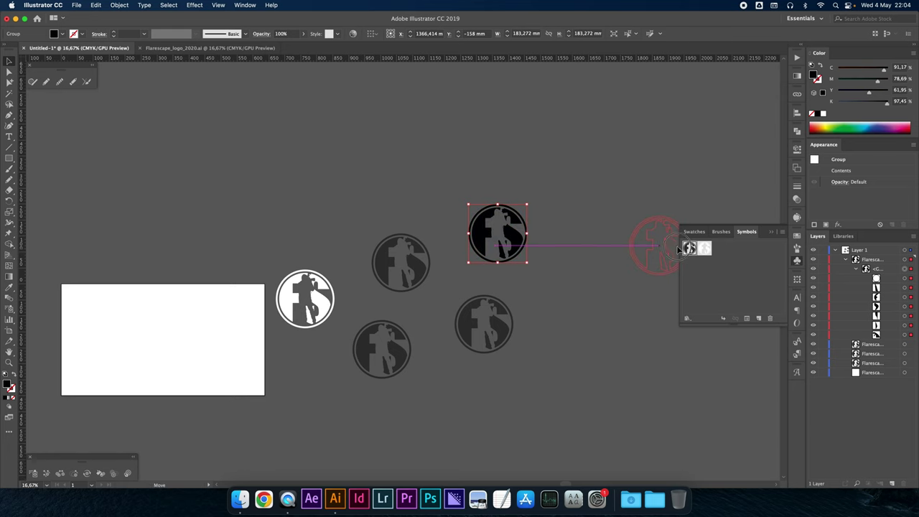
pyautogui.moveTo(692, 249); pyautogui.dragTo(691, 251)
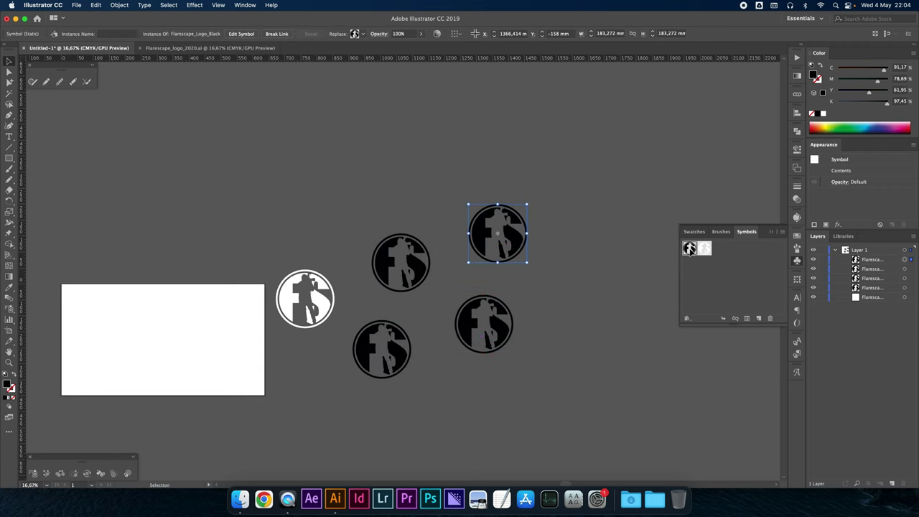
# Step: Select the bottom-right and bottom-left logo copies together
pyautogui.click(449, 289)
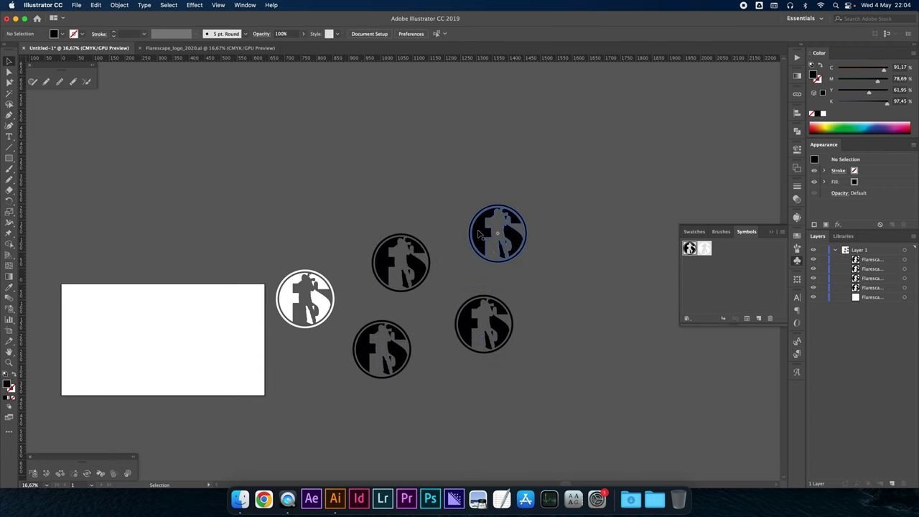
pyautogui.click(415, 274)
pyautogui.click(446, 302)
pyautogui.click(481, 307)
pyautogui.keyDown('shift'); pyautogui.click(391, 357); pyautogui.keyUp('shift')
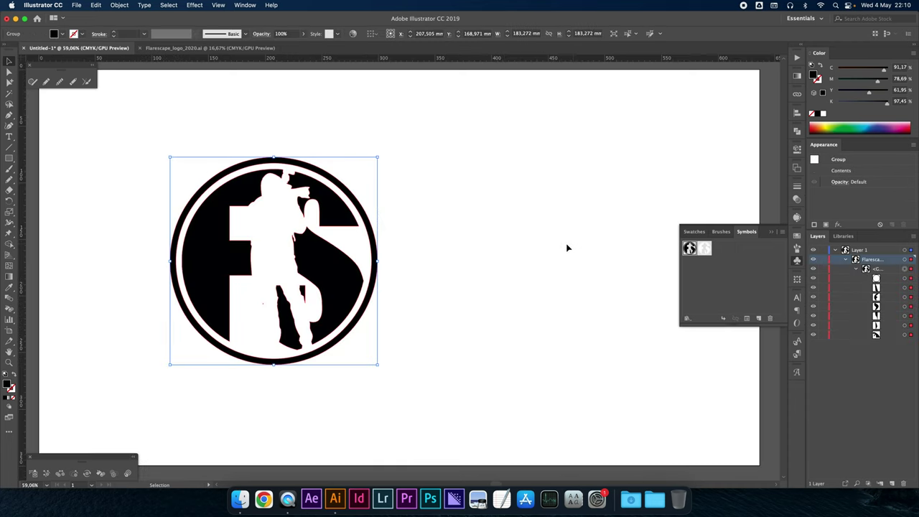
# Step: Drag the black logo into the Symbols panel as a dynamic Graphic symbol named Flarescape_Dyn
pyautogui.moveTo(350, 263); pyautogui.dragTo(415, 272)
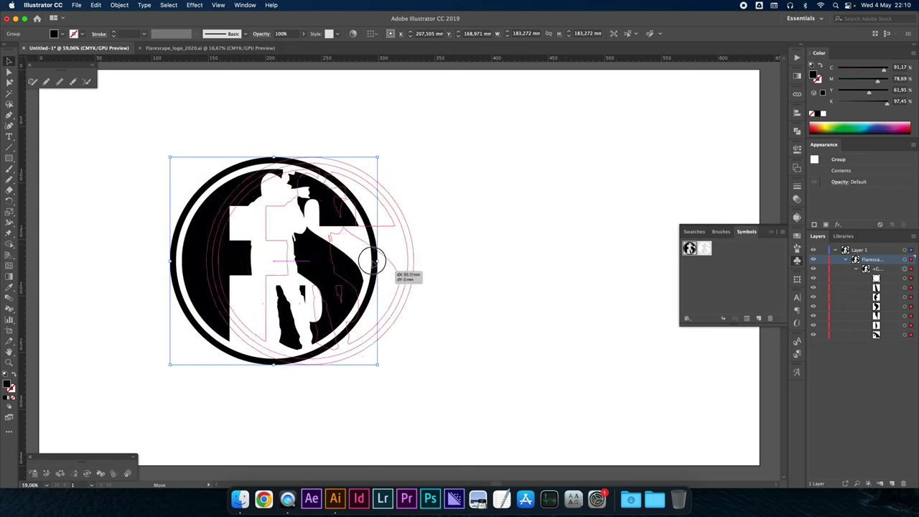
pyautogui.moveTo(384, 266); pyautogui.dragTo(715, 278)
pyautogui.click(553, 172)
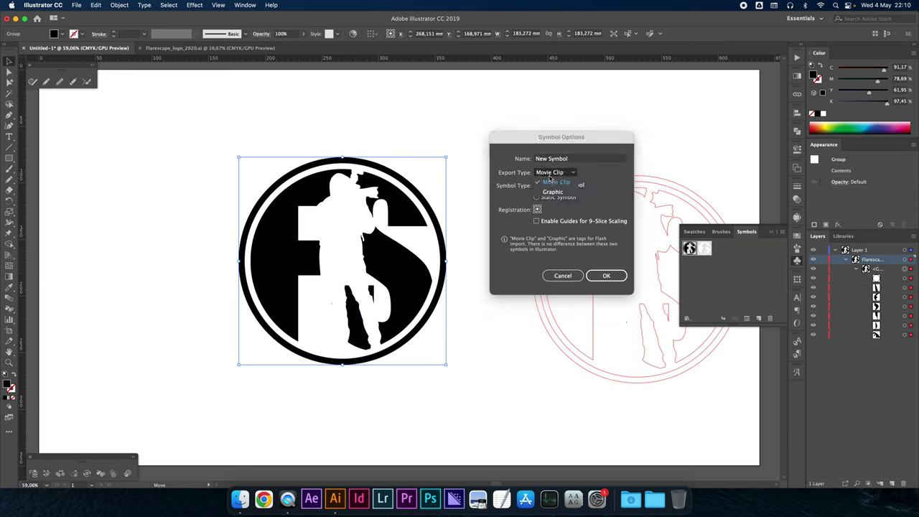
pyautogui.click(558, 191)
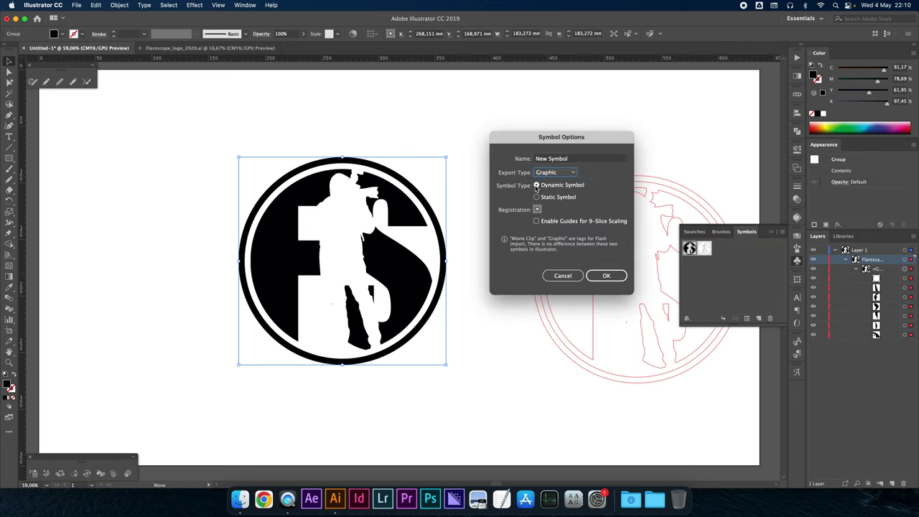
pyautogui.click(551, 160)
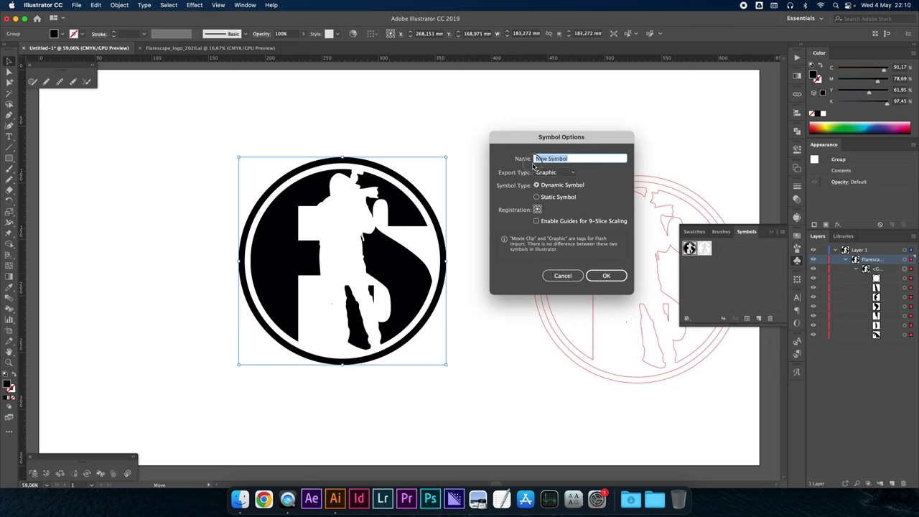
pyautogui.write('Fla')
pyautogui.write('rescape_Dyn')
pyautogui.press('Return')
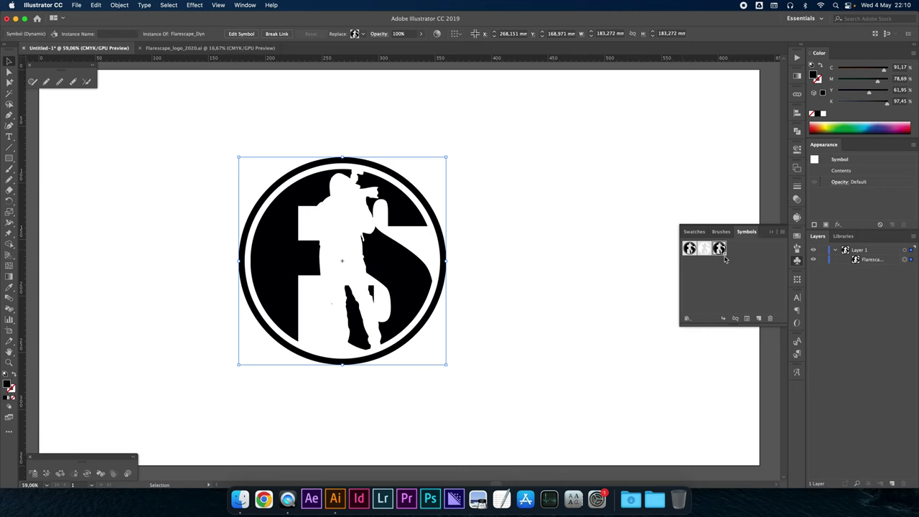
# Step: Delete the logo and place two Flarescape_Dyn instances on the artboard's left and right
pyautogui.press('Delete')
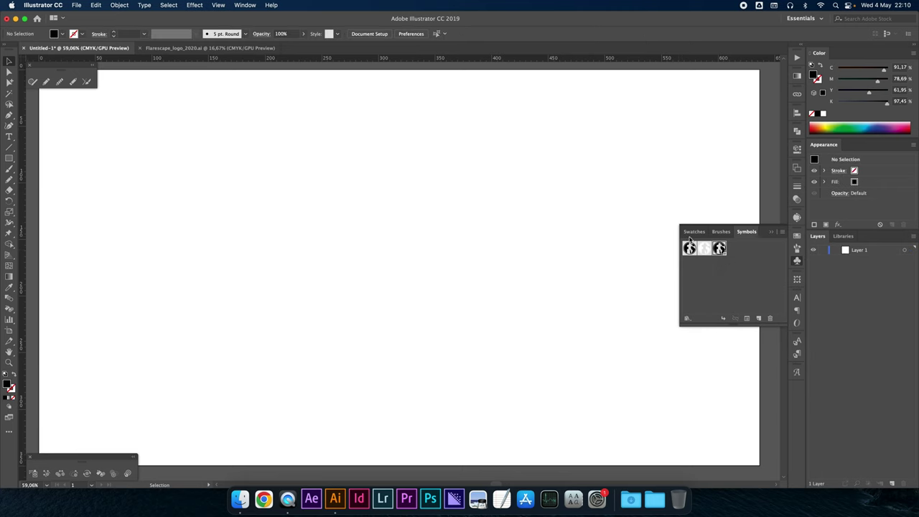
pyautogui.moveTo(720, 249); pyautogui.dragTo(245, 167)
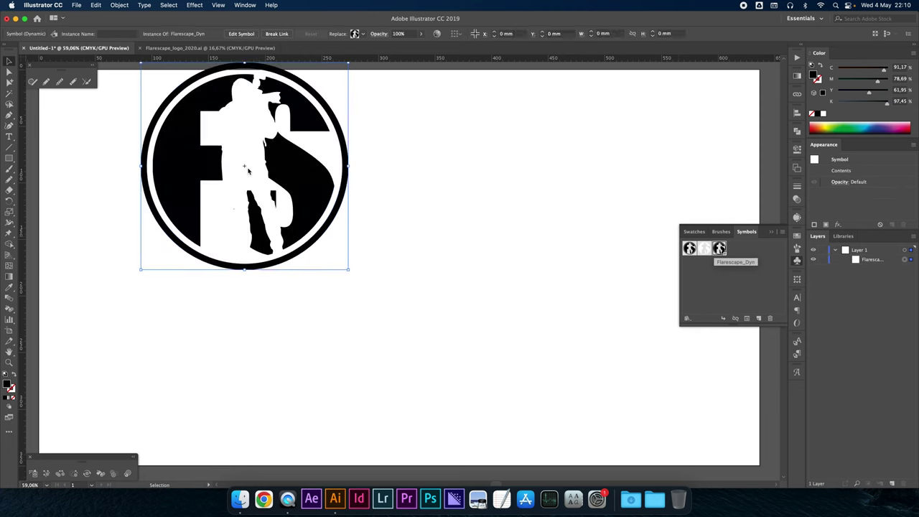
pyautogui.moveTo(298, 178); pyautogui.dragTo(233, 227)
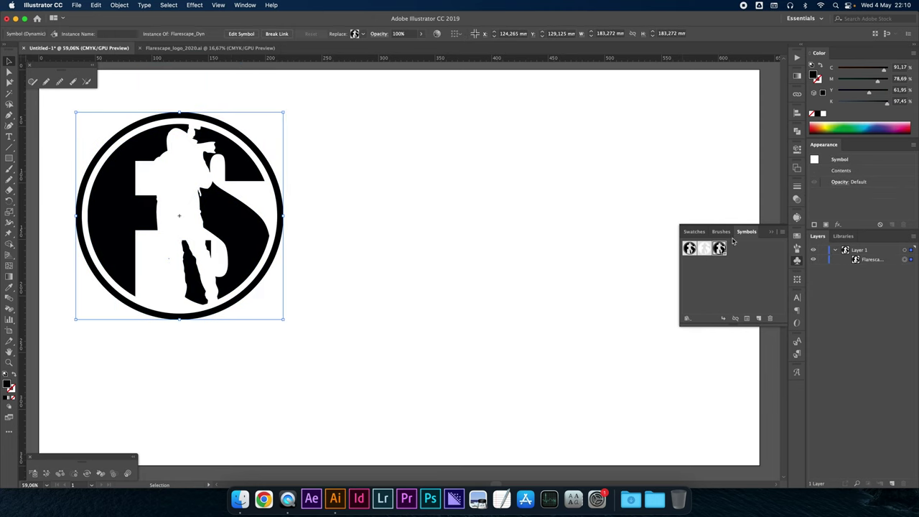
pyautogui.moveTo(721, 248); pyautogui.dragTo(511, 238)
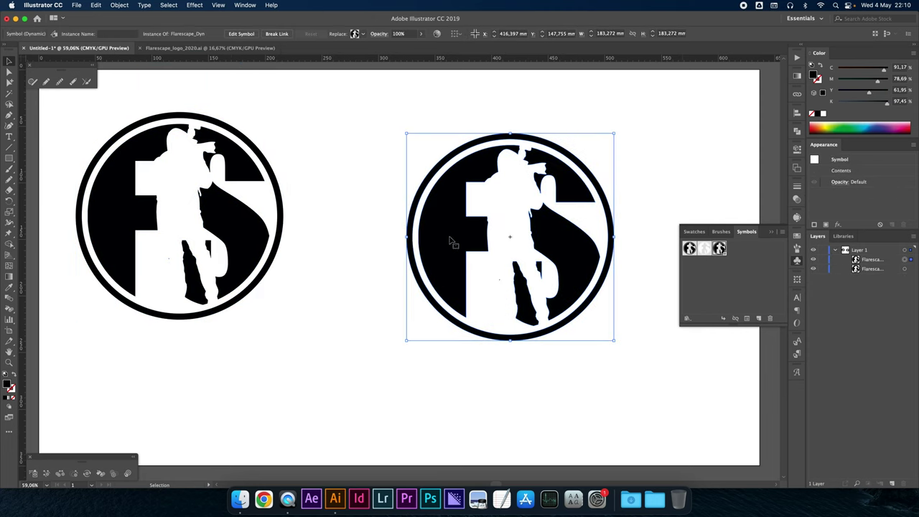
pyautogui.press('a')
pyautogui.click(499, 269)
pyautogui.click(423, 228)
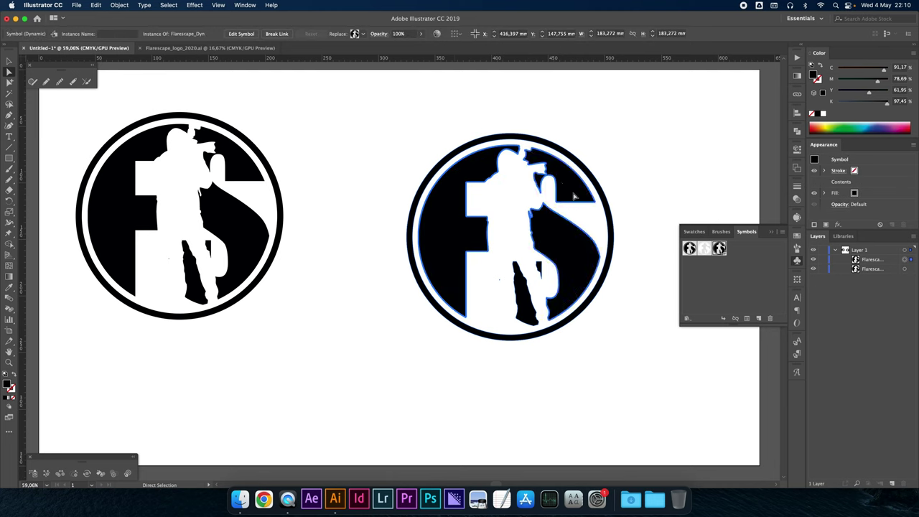
# Step: Sample a grey fill onto the right logo, then check its leg shape and the left logo's ring
pyautogui.press('i')
pyautogui.click(771, 144)
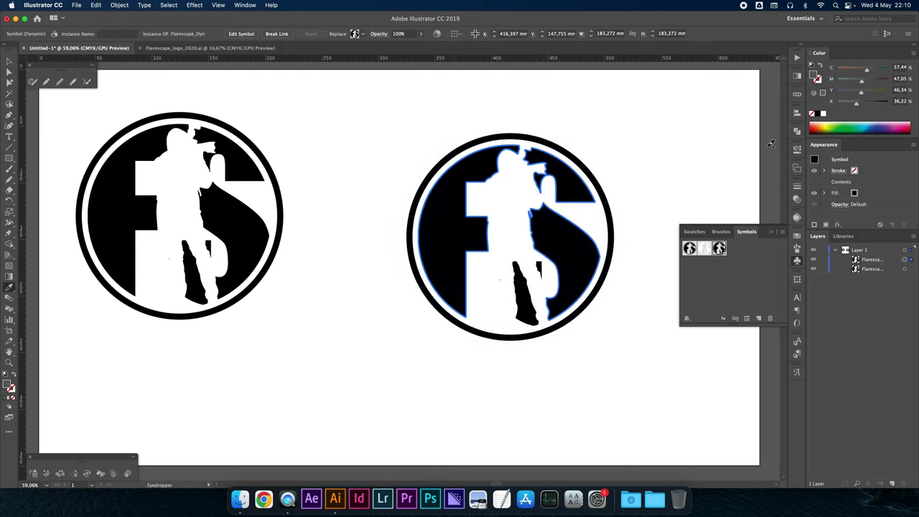
pyautogui.press('a')
pyautogui.click(530, 293)
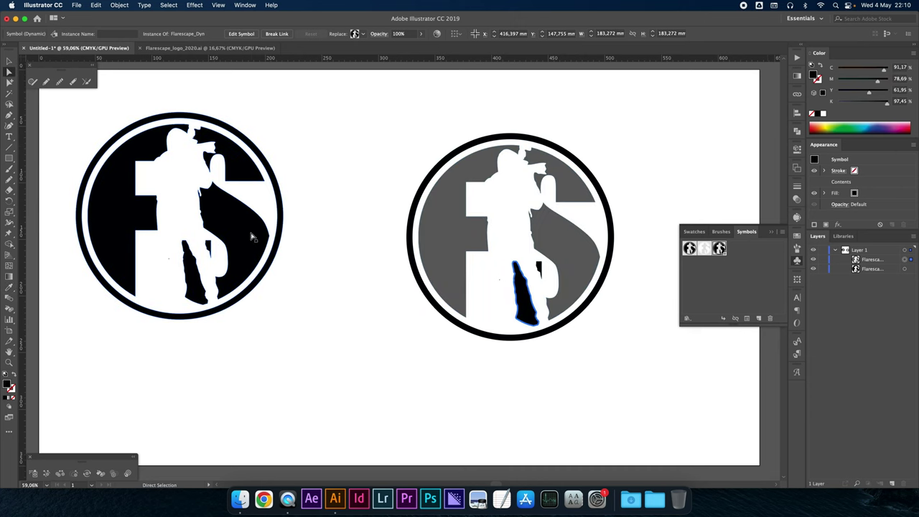
pyautogui.click(115, 138)
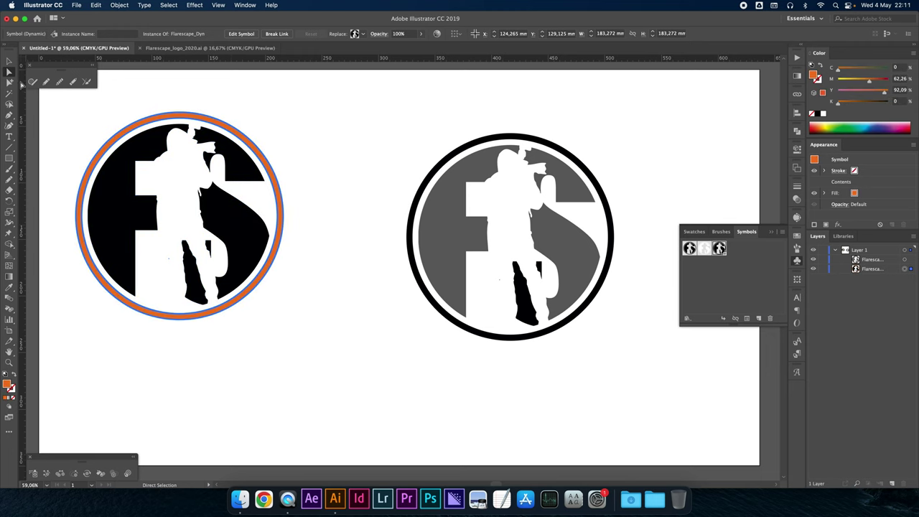
pyautogui.click(8, 63)
pyautogui.click(321, 117)
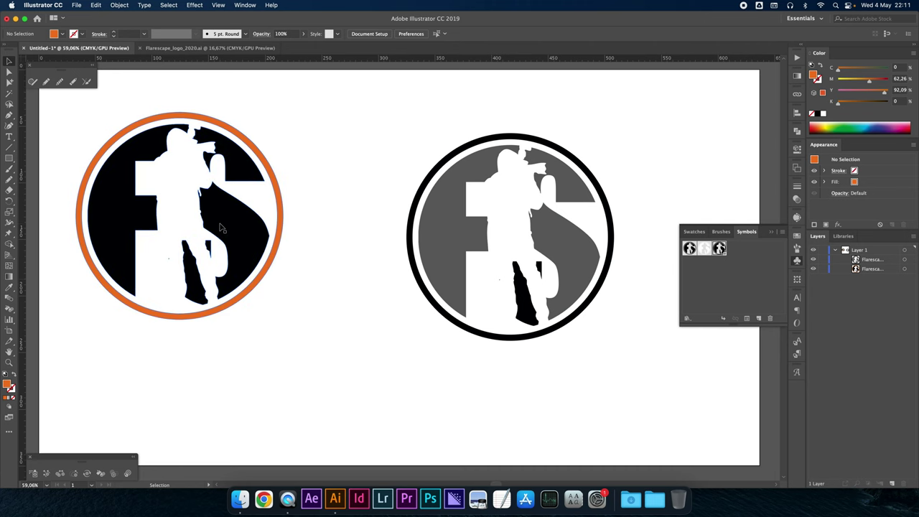
# Step: Inspect the right logo's paths and the left logo's S-shape and upper-right piece
pyautogui.press('a')
pyautogui.click(455, 215)
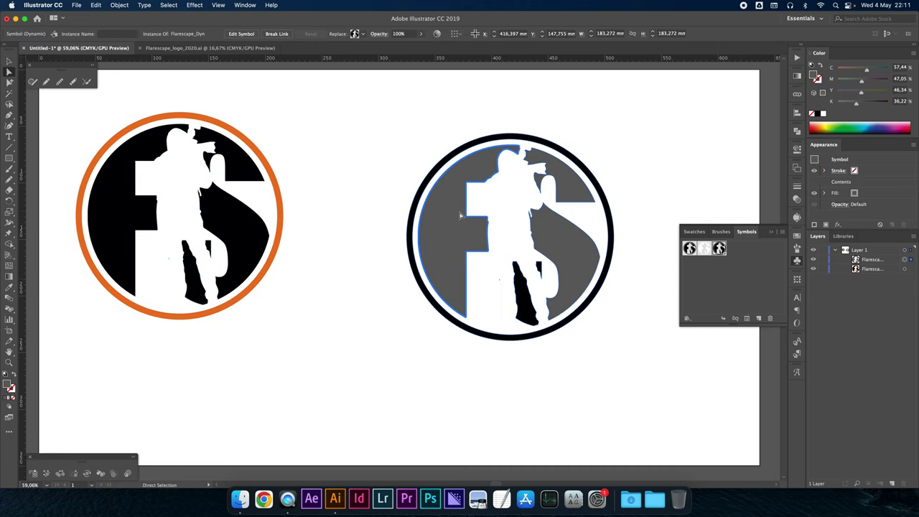
pyautogui.moveTo(388, 135); pyautogui.dragTo(612, 369)
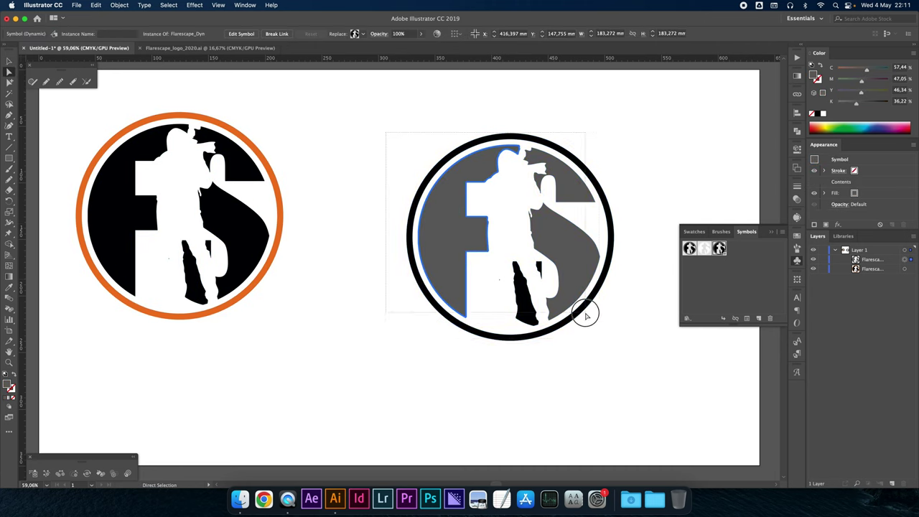
pyautogui.click(383, 188)
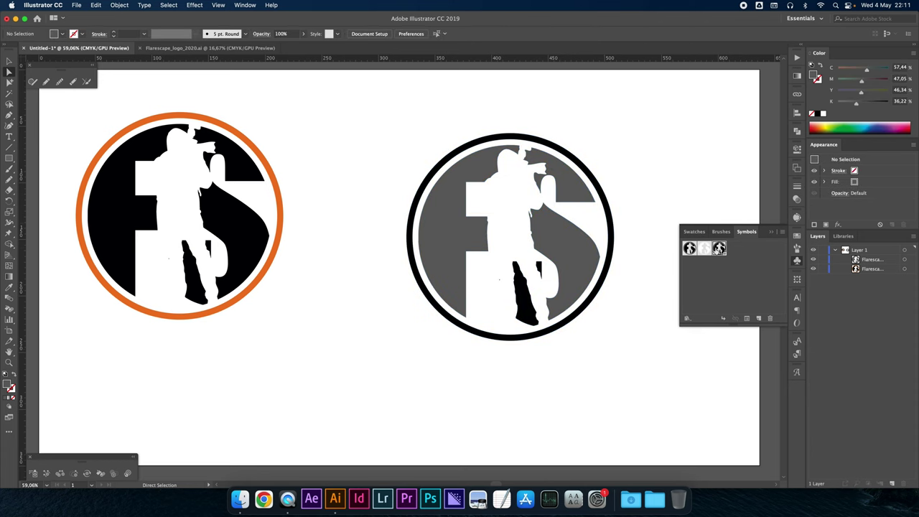
pyautogui.click(227, 205)
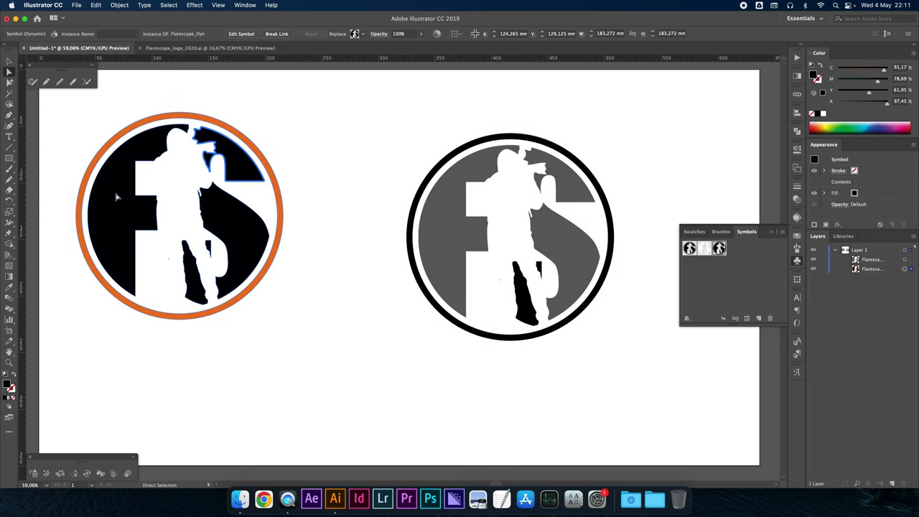
pyautogui.click(236, 213)
pyautogui.click(211, 175)
pyautogui.click(340, 147)
# Step: Copy the left logo's black styling onto both logos, then delete the right logo
pyautogui.moveTo(57, 105); pyautogui.dragTo(627, 388)
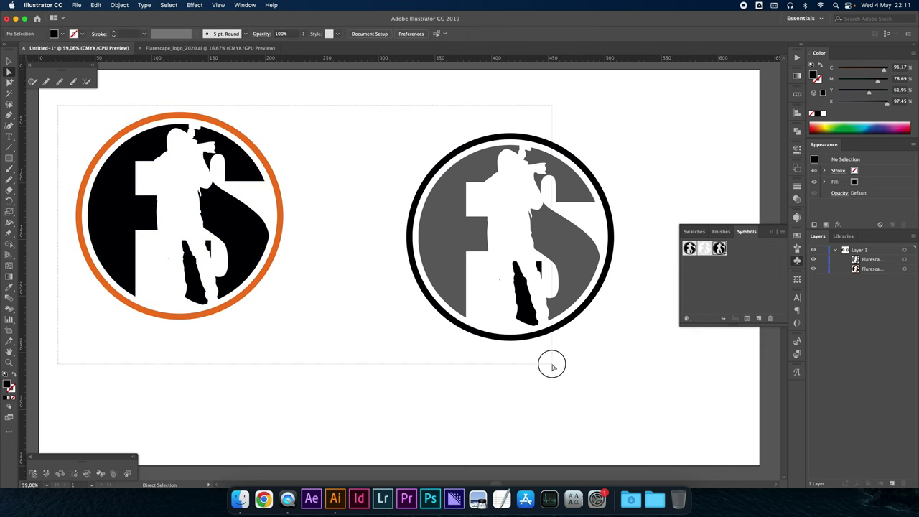
pyautogui.press('i')
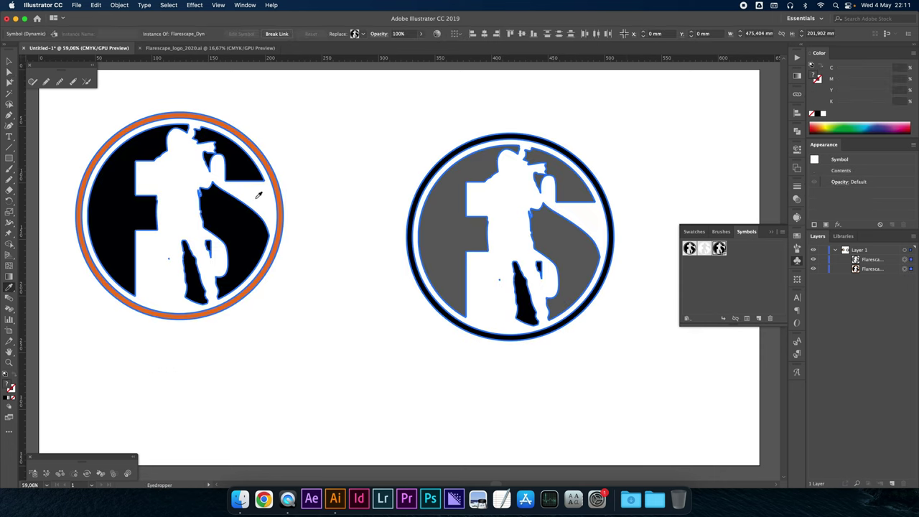
pyautogui.click(246, 215)
pyautogui.click(9, 61)
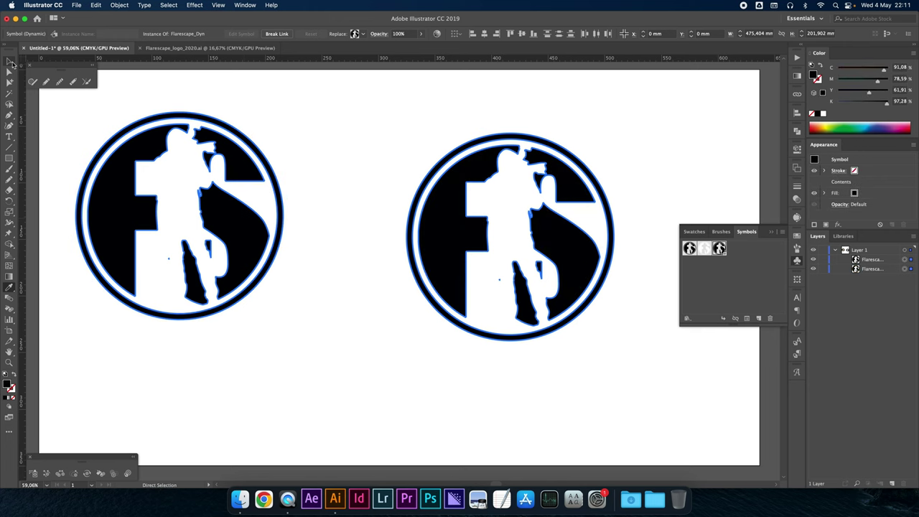
pyautogui.click(328, 94)
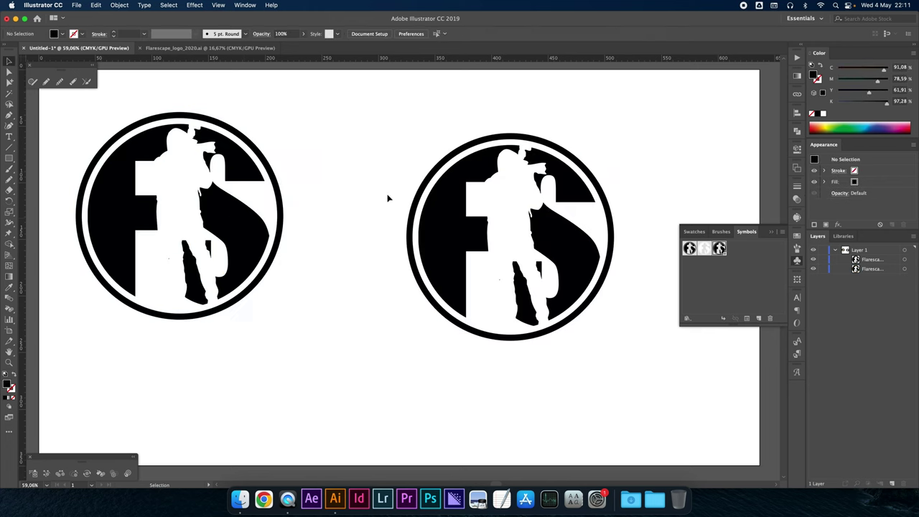
pyautogui.click(442, 214)
pyautogui.press('Delete')
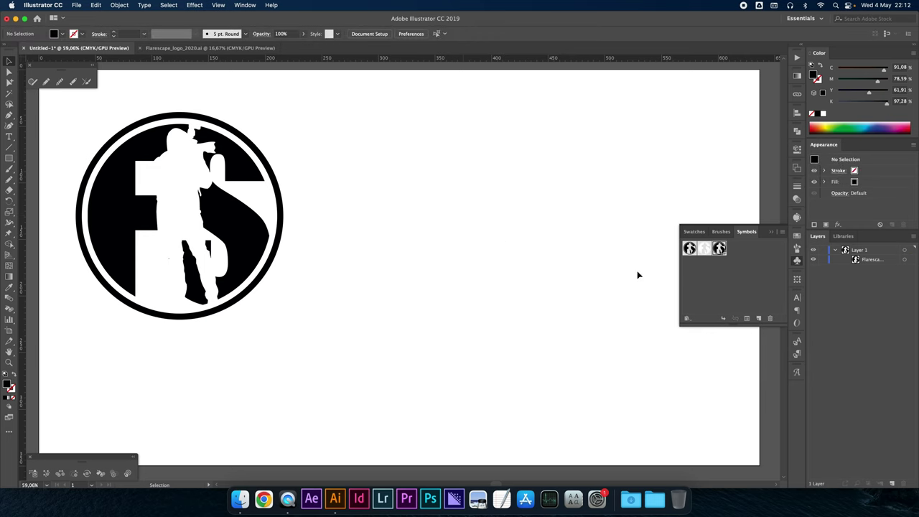
# Step: Centre the last logo, delete its symbol with Expand Instances, and delete the resulting group
pyautogui.moveTo(241, 230); pyautogui.dragTo(468, 264)
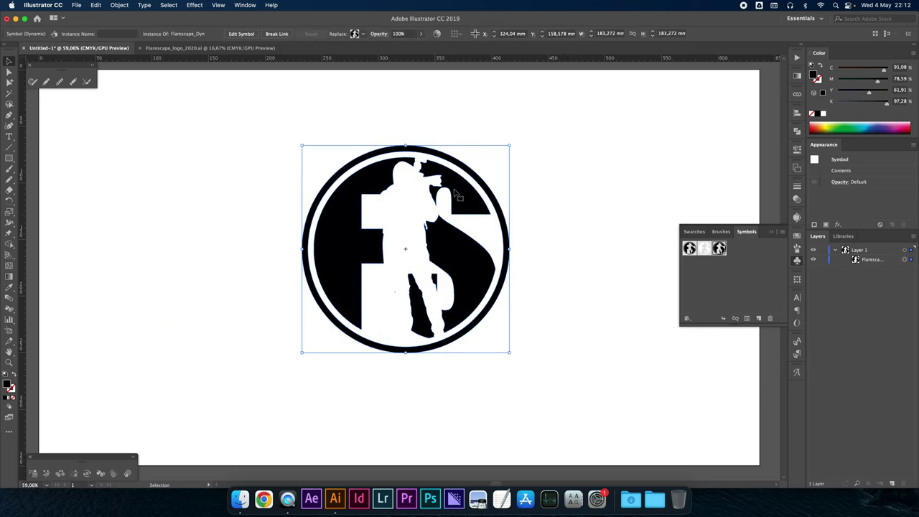
pyautogui.click(771, 318)
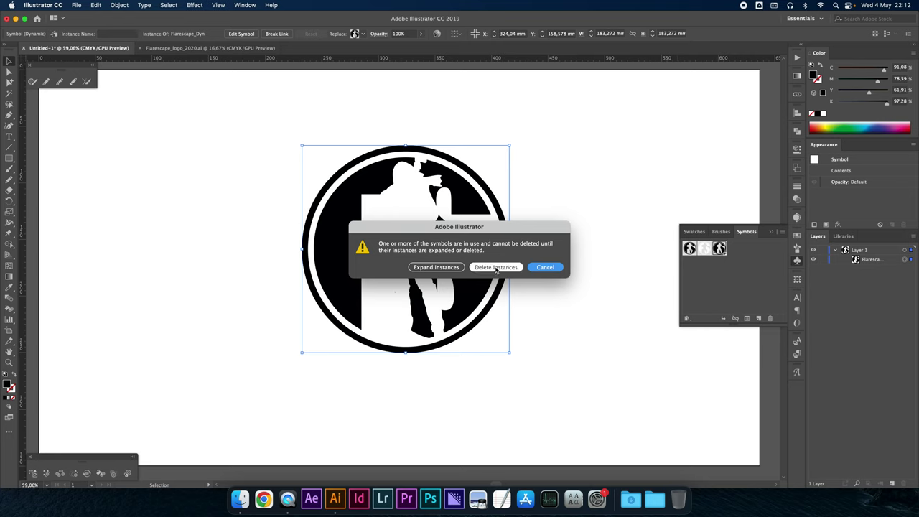
pyautogui.click(436, 267)
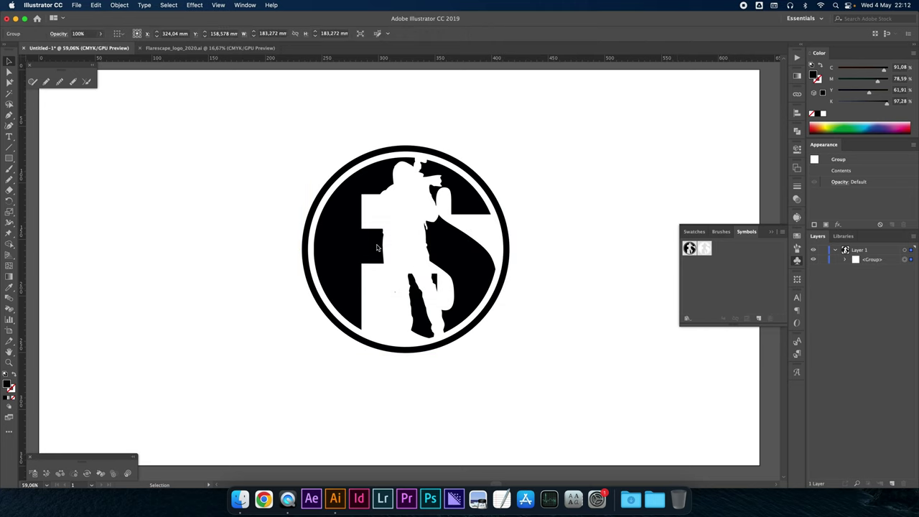
pyautogui.click(846, 260)
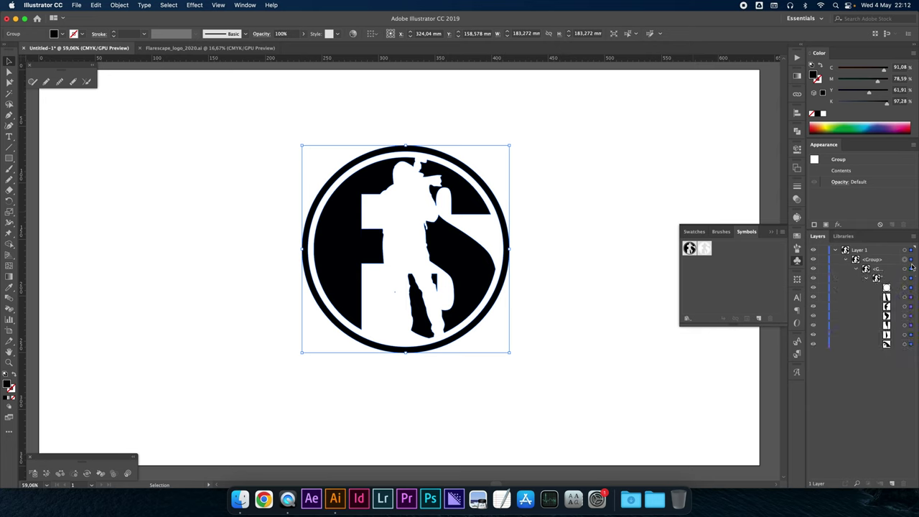
pyautogui.click(846, 260)
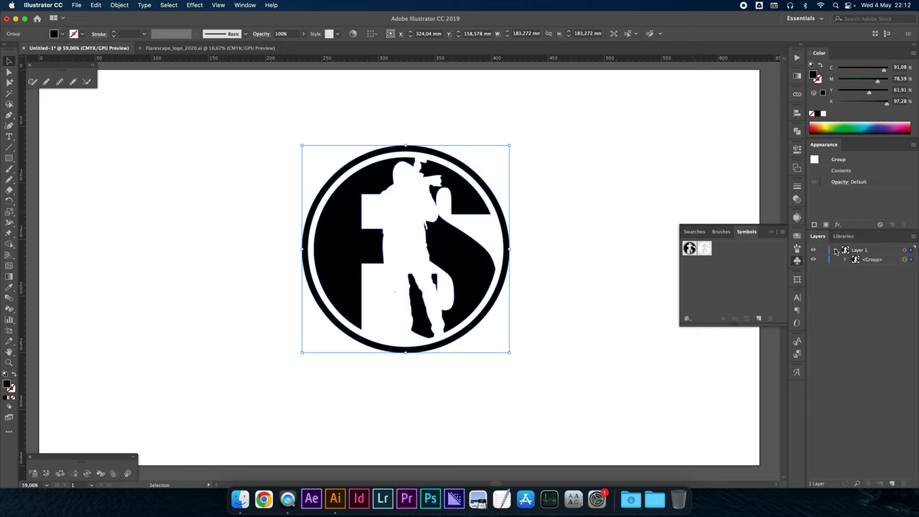
pyautogui.press('Delete')
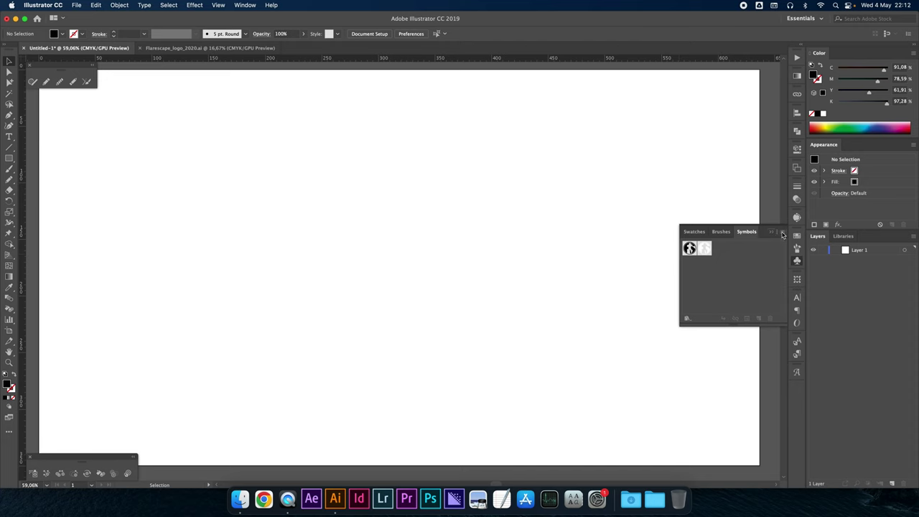
# Step: Save the symbols as the library 'Flarescape_logo_symbols' in the Symbols folder
pyautogui.click(783, 232)
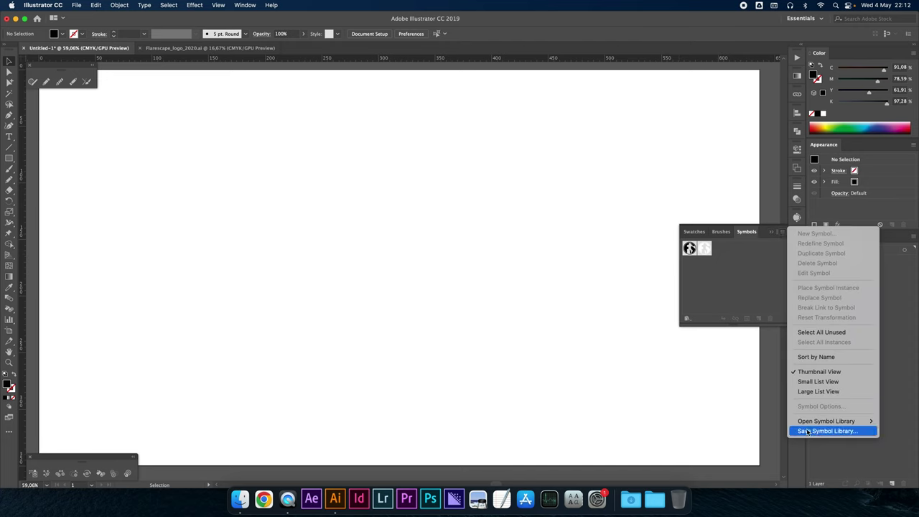
pyautogui.click(828, 431)
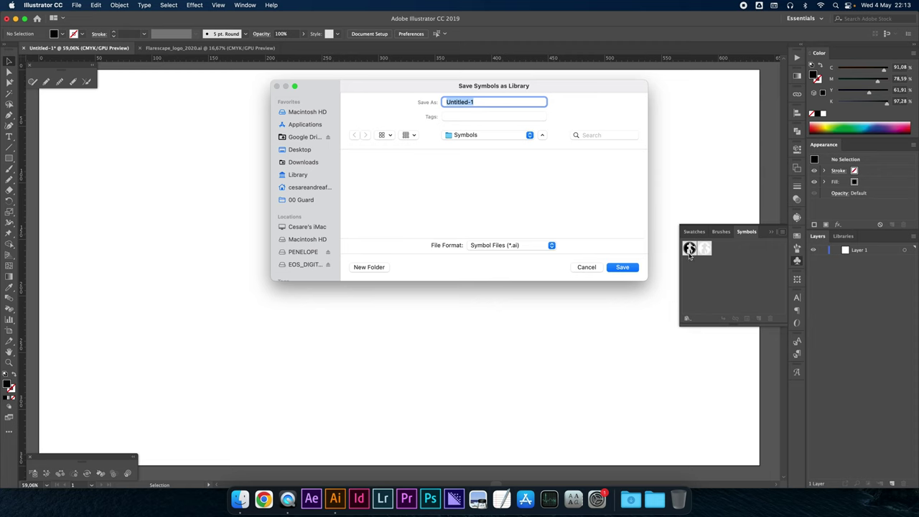
pyautogui.click(514, 137)
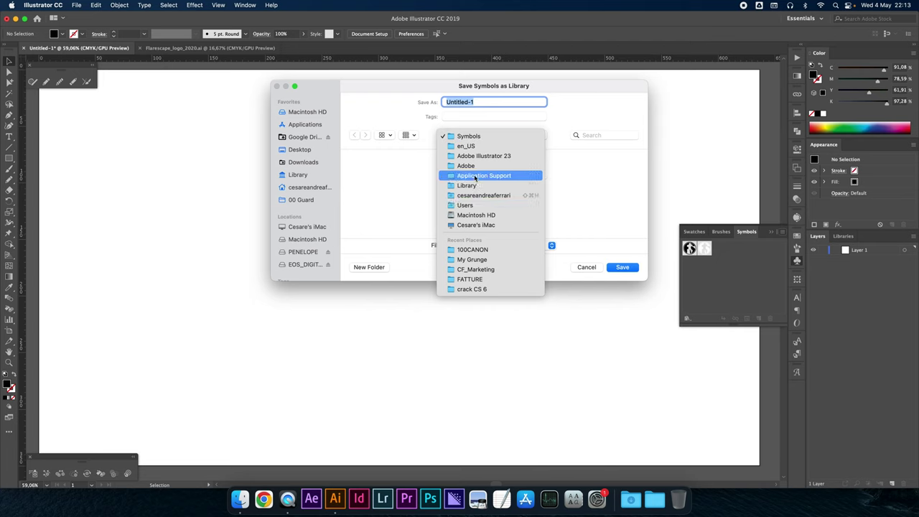
pyautogui.click(411, 114)
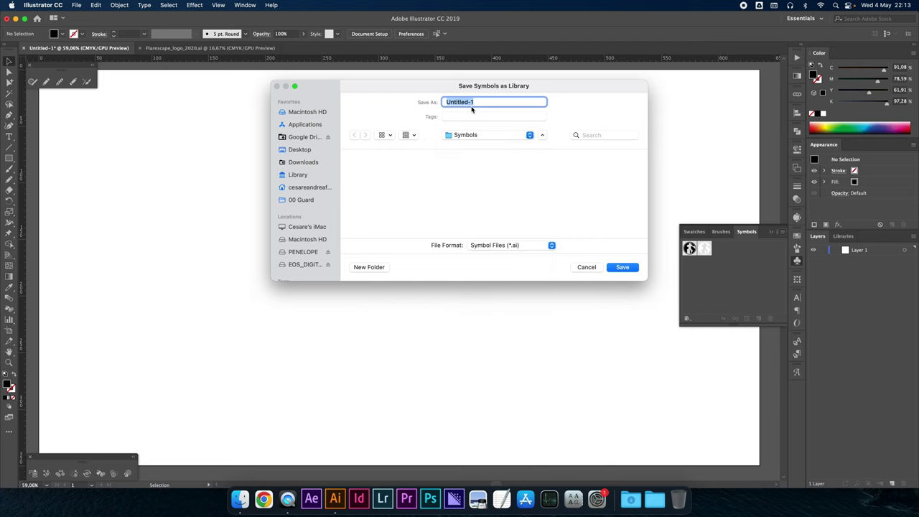
pyautogui.write('Flarescape_logo_symbols')
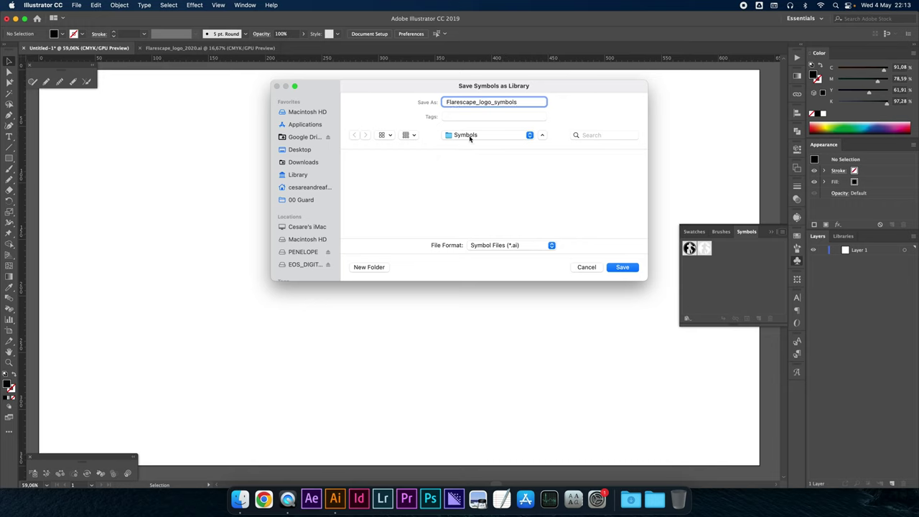
pyautogui.click(614, 268)
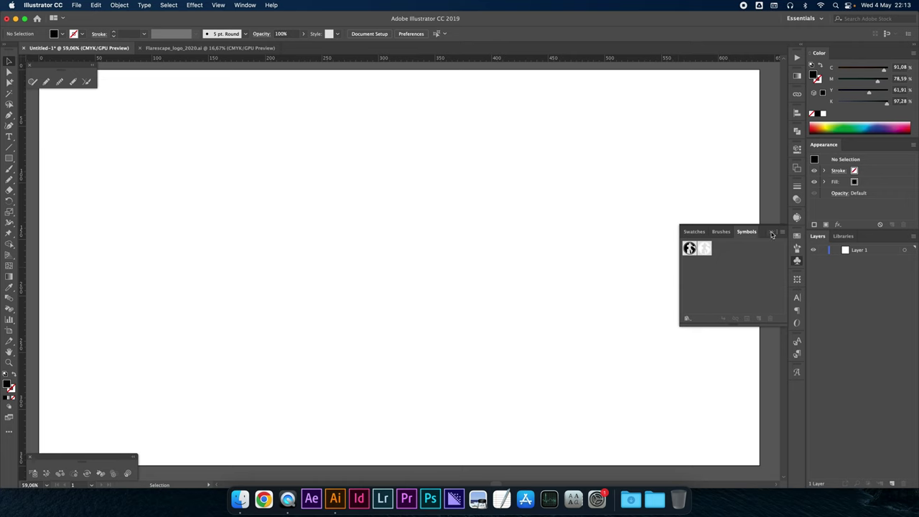
# Step: Open User Defined > Flarescape_logo_symbols, then reposition and enlarge its library panel
pyautogui.click(686, 321)
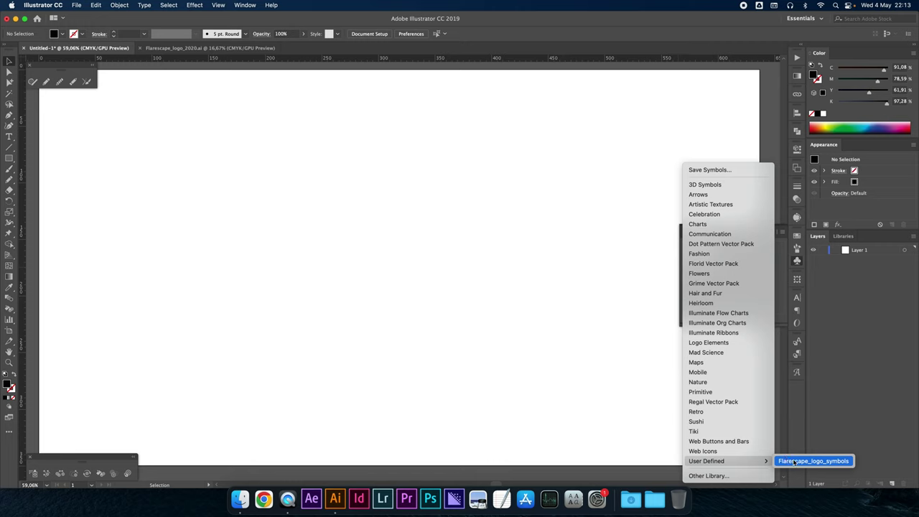
pyautogui.click(812, 462)
pyautogui.moveTo(257, 101); pyautogui.dragTo(512, 126)
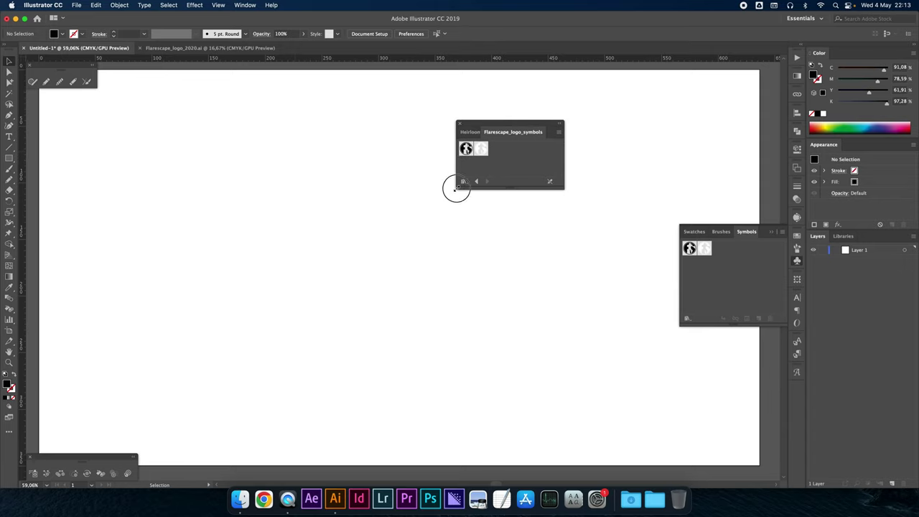
pyautogui.moveTo(456, 189); pyautogui.dragTo(318, 350)
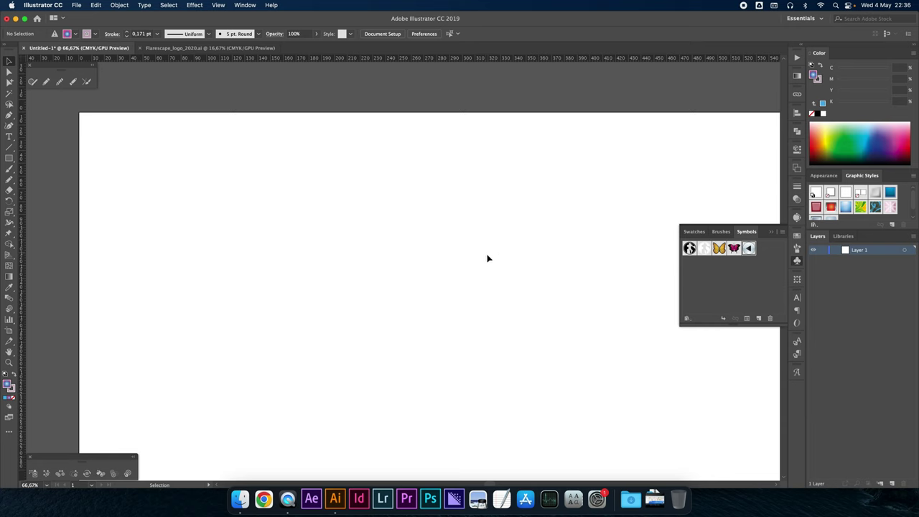
# Step: Draw a square with cyan-blue fill and no stroke, and move it toward the artboard centre
pyautogui.press('super+0')
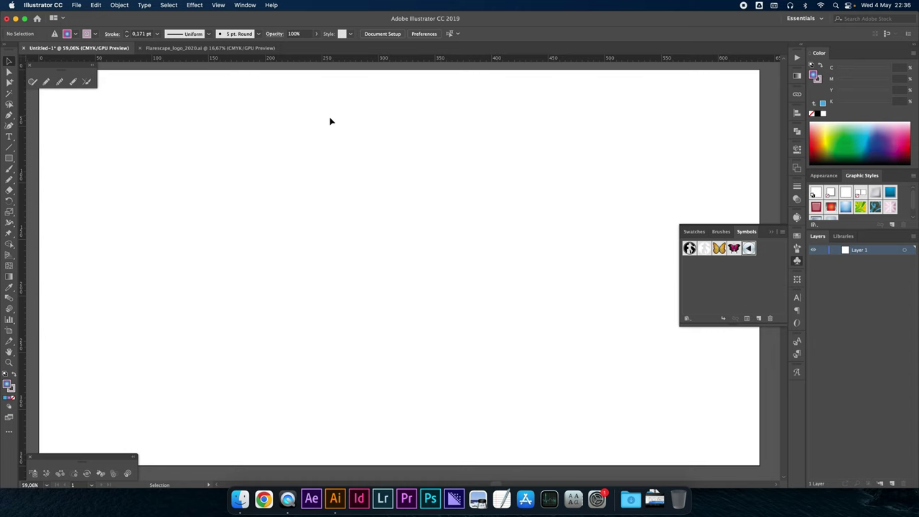
pyautogui.press('m')
pyautogui.moveTo(158, 153); pyautogui.dragTo(323, 317)
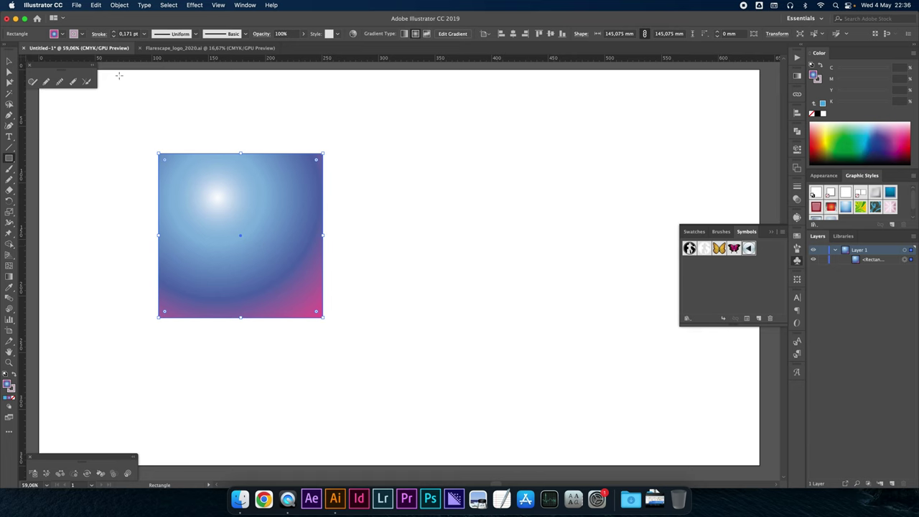
pyautogui.click(62, 34)
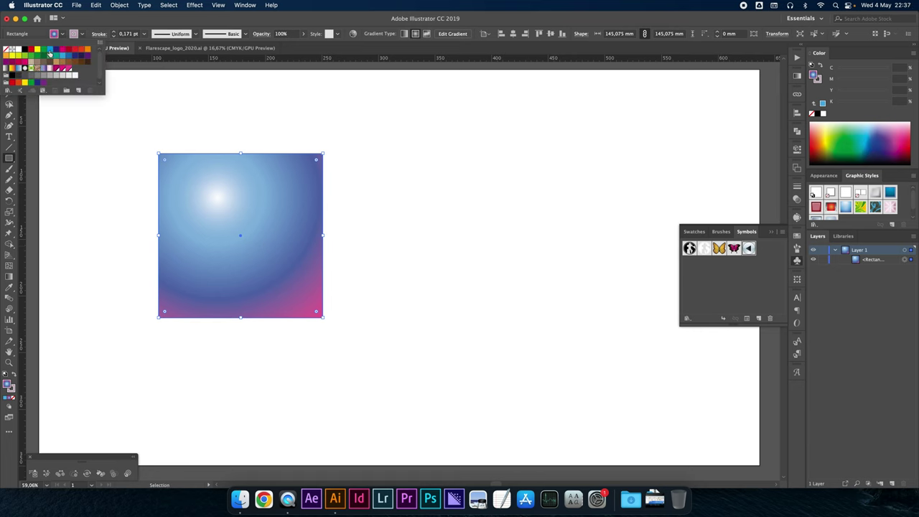
pyautogui.click(50, 54)
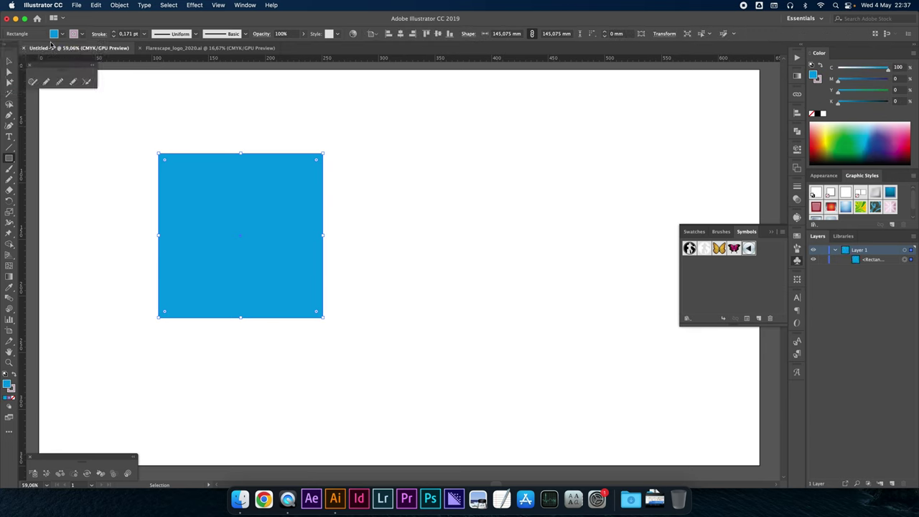
pyautogui.click(83, 33)
pyautogui.click(9, 50)
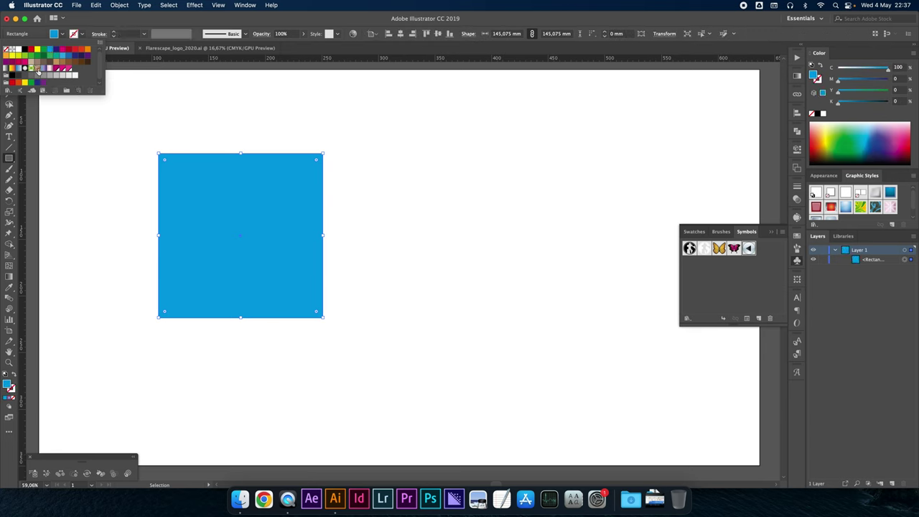
pyautogui.click(10, 63)
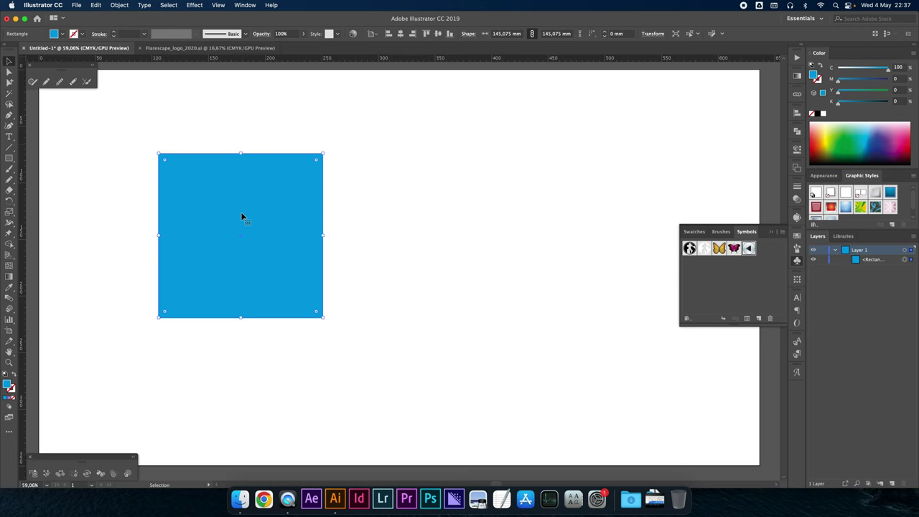
pyautogui.moveTo(188, 156); pyautogui.dragTo(262, 185)
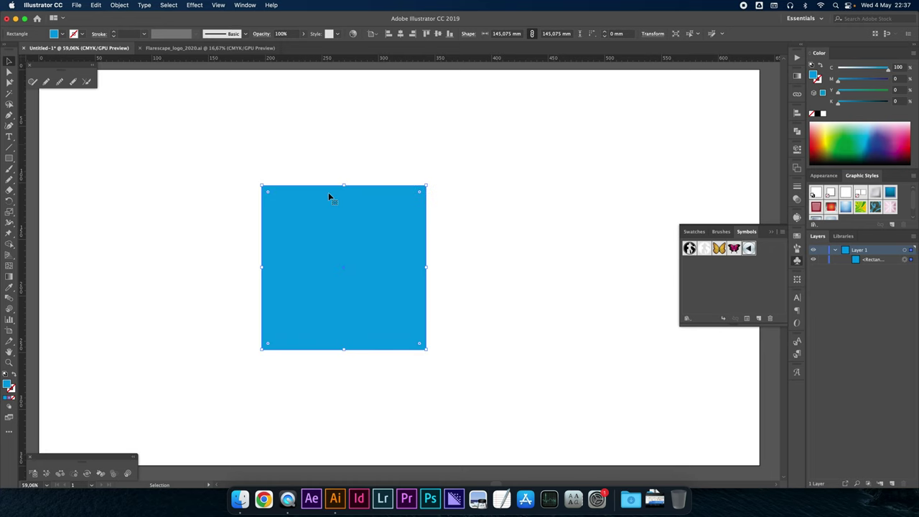
pyautogui.click(195, 6)
pyautogui.moveTo(216, 68)
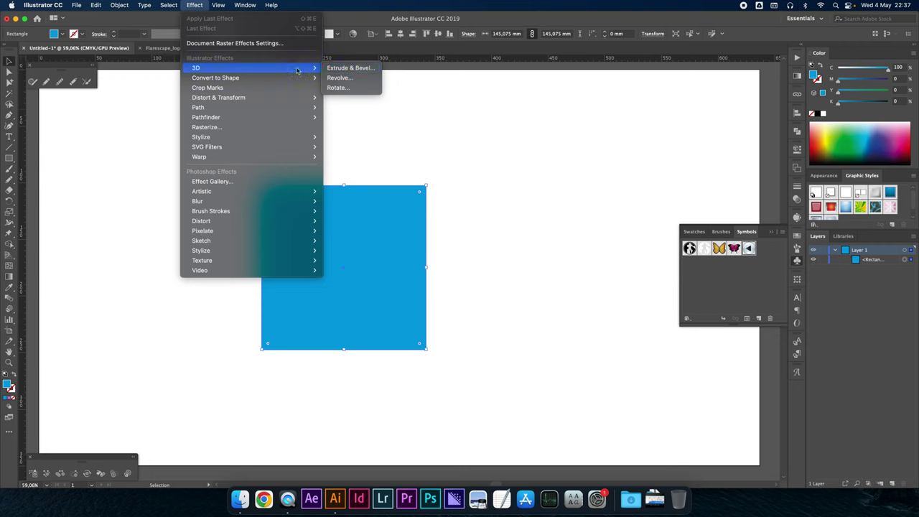
# Step: Apply Extrude & Bevel with Preview on and 100 blend steps
pyautogui.click(348, 69)
pyautogui.moveTo(509, 94); pyautogui.dragTo(586, 89)
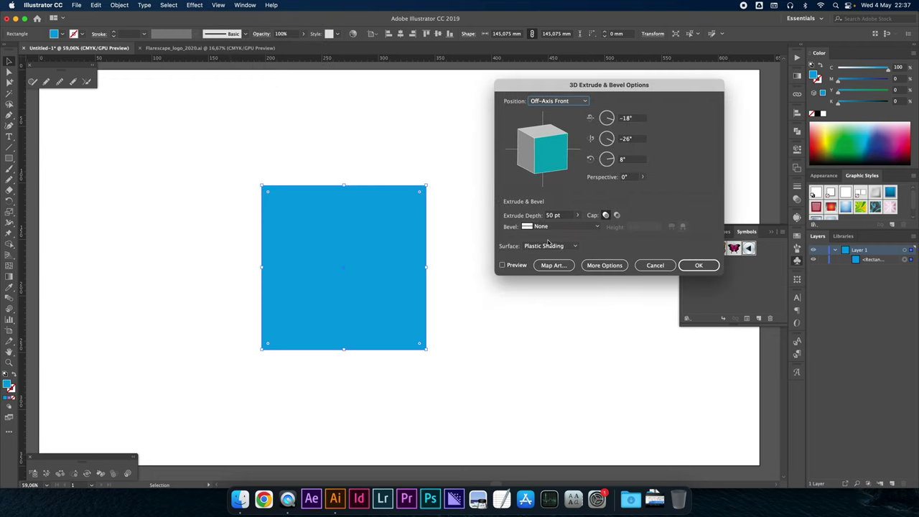
pyautogui.click(503, 265)
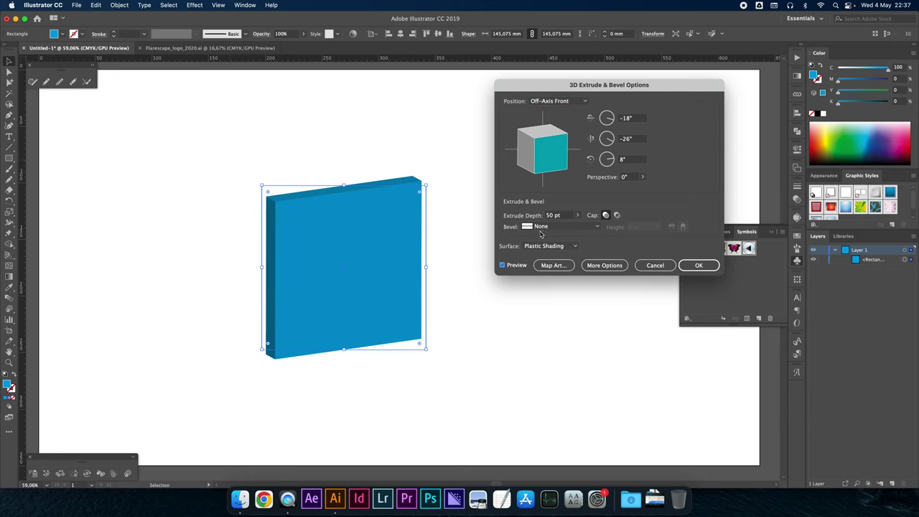
pyautogui.click(600, 265)
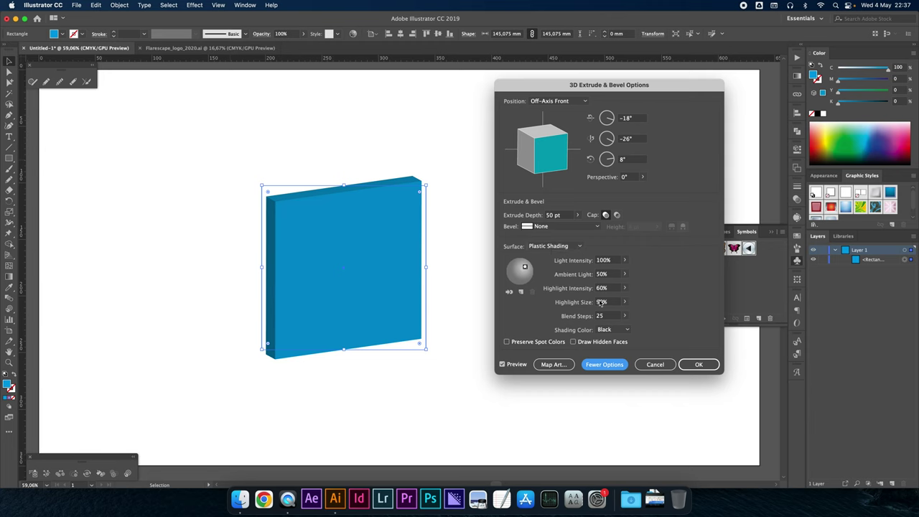
pyautogui.doubleClick(602, 316)
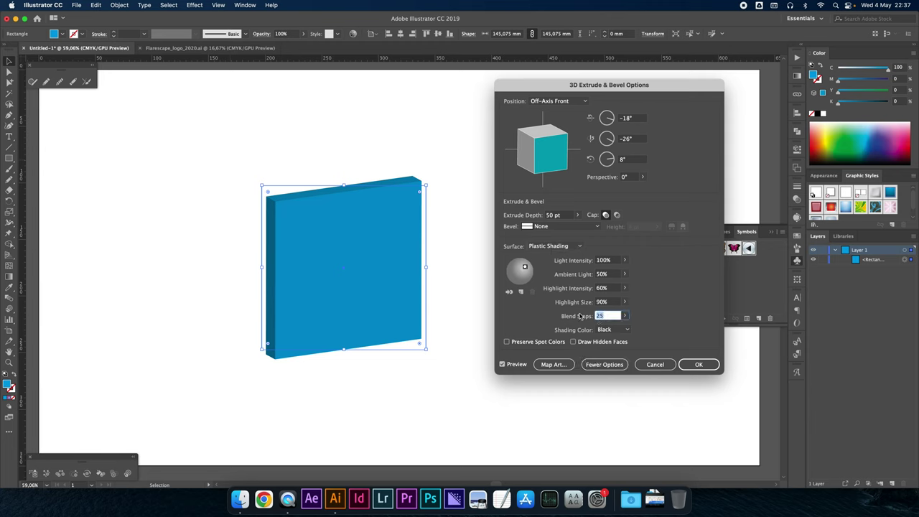
pyautogui.write('100')
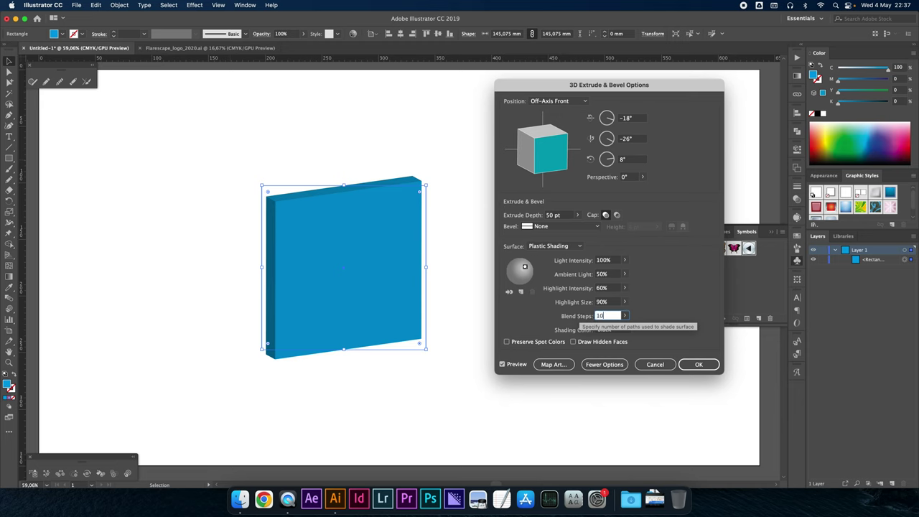
pyautogui.press('Tab')
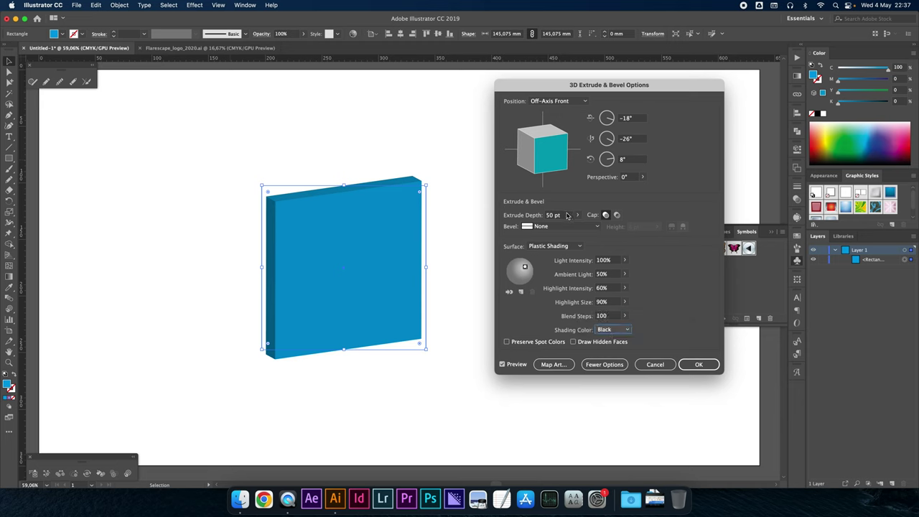
# Step: Set the extrude depth to 430 pt and the position to Isometric Left
pyautogui.click(577, 215)
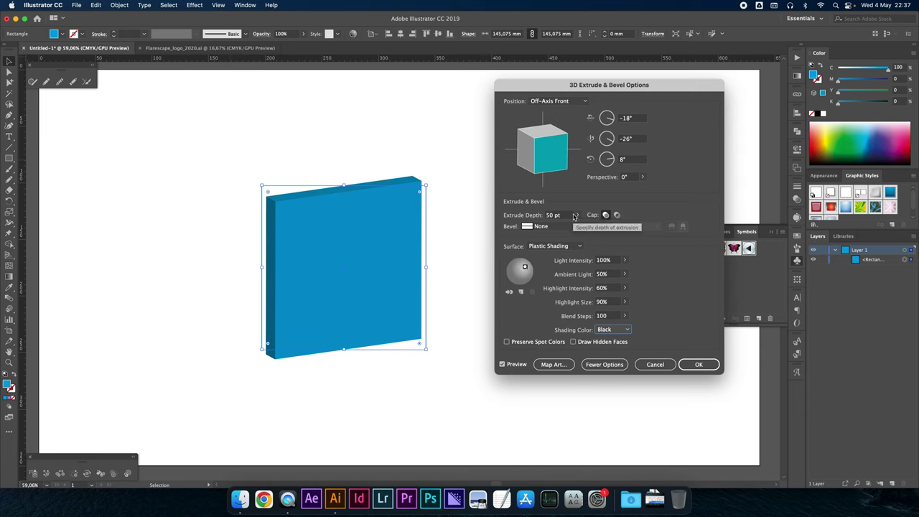
pyautogui.moveTo(545, 229); pyautogui.dragTo(550, 229)
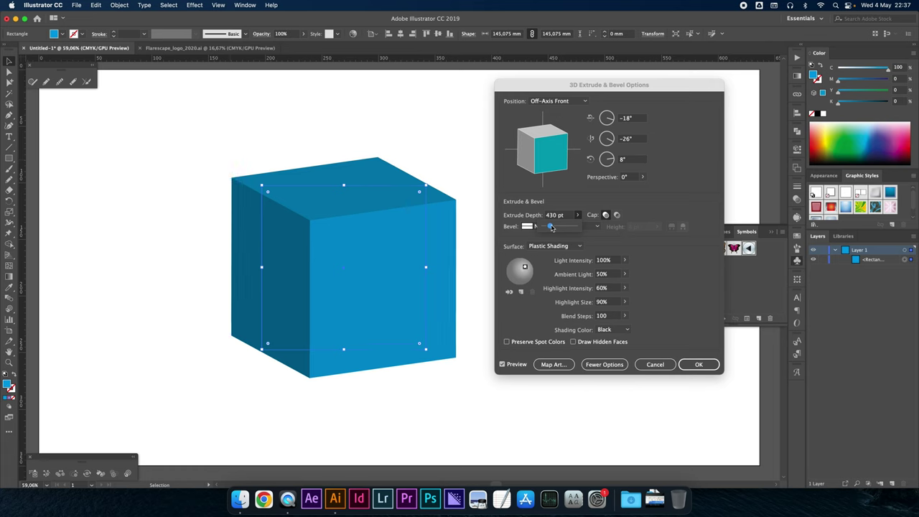
pyautogui.click(552, 102)
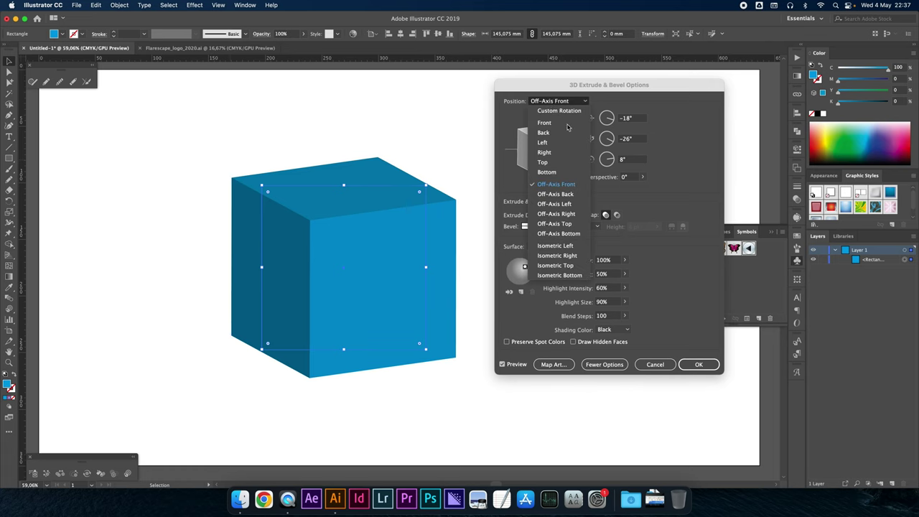
pyautogui.click(569, 247)
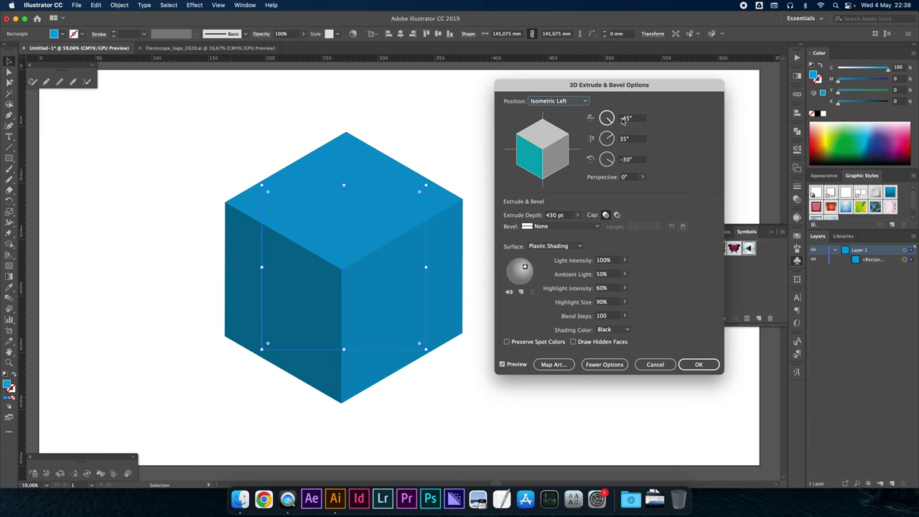
pyautogui.moveTo(627, 84); pyautogui.dragTo(601, 74)
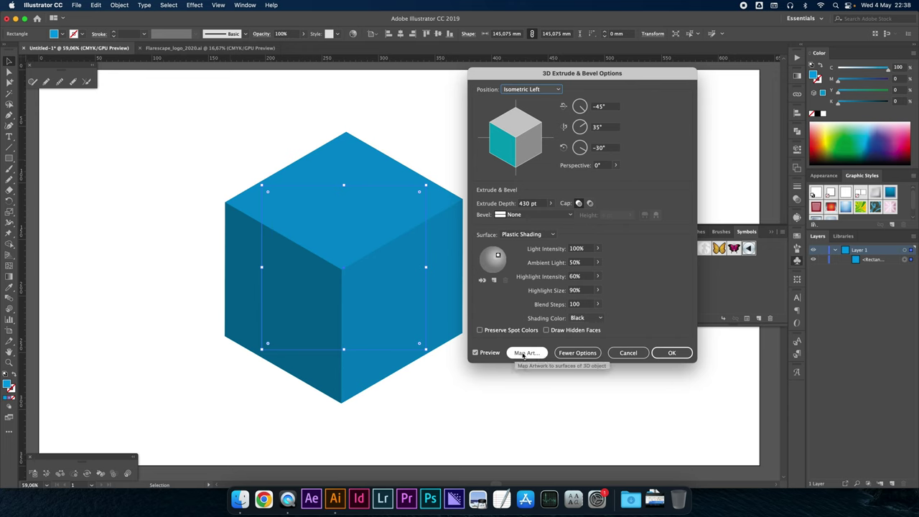
# Step: Map Flarescape_Logo_Black onto surface 1 and shrink it, leaving surface 2 blank
pyautogui.click(527, 355)
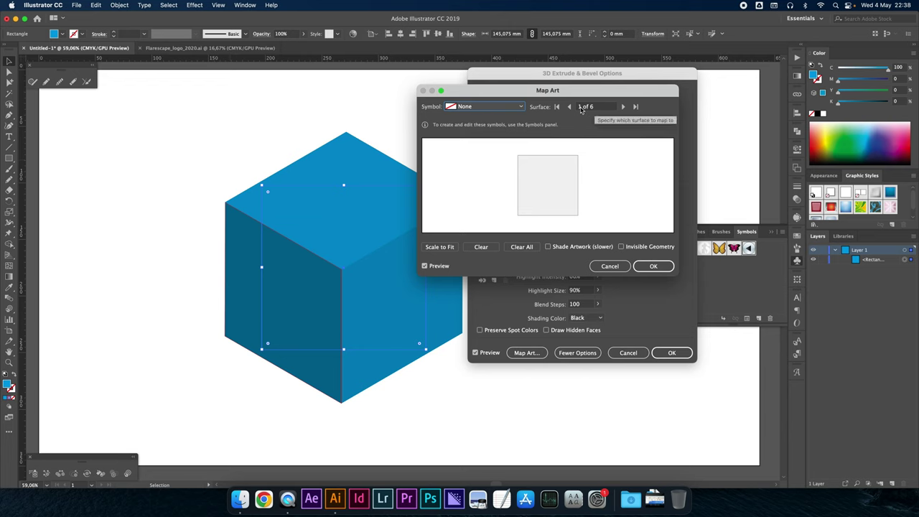
pyautogui.click(491, 109)
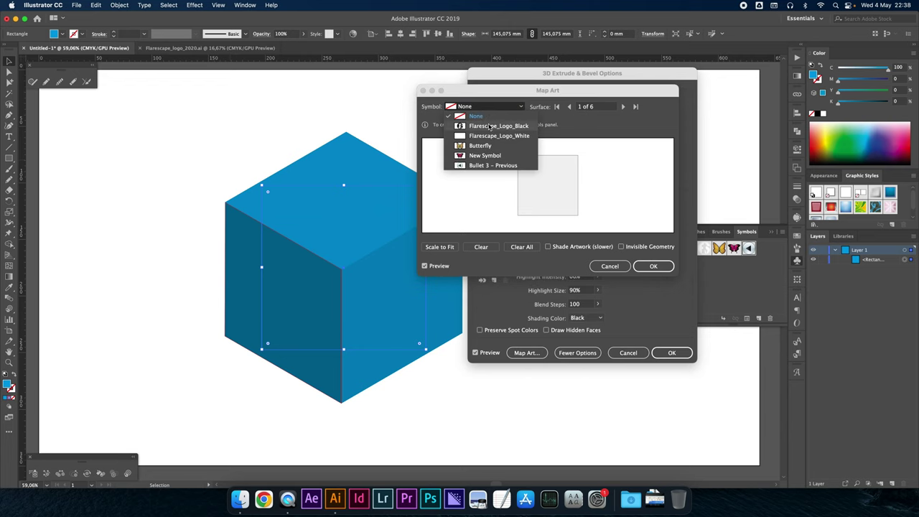
pyautogui.click(441, 109)
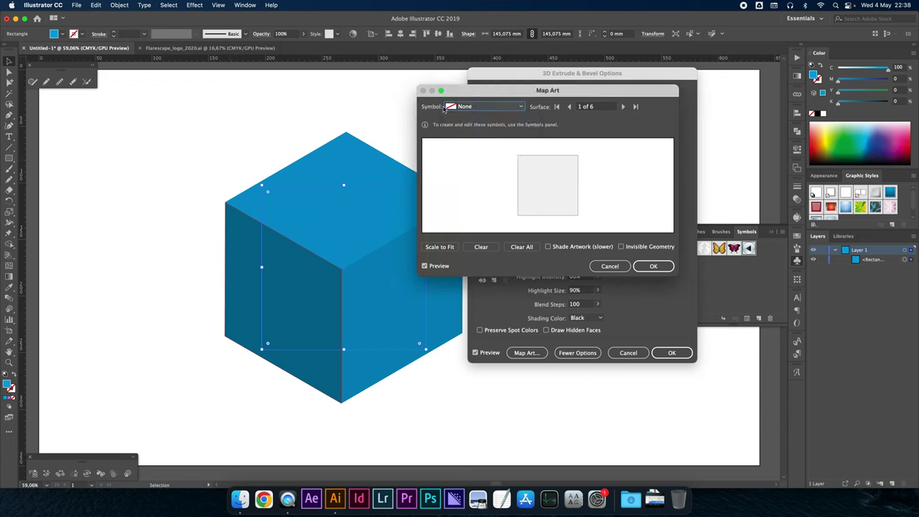
pyautogui.click(464, 106)
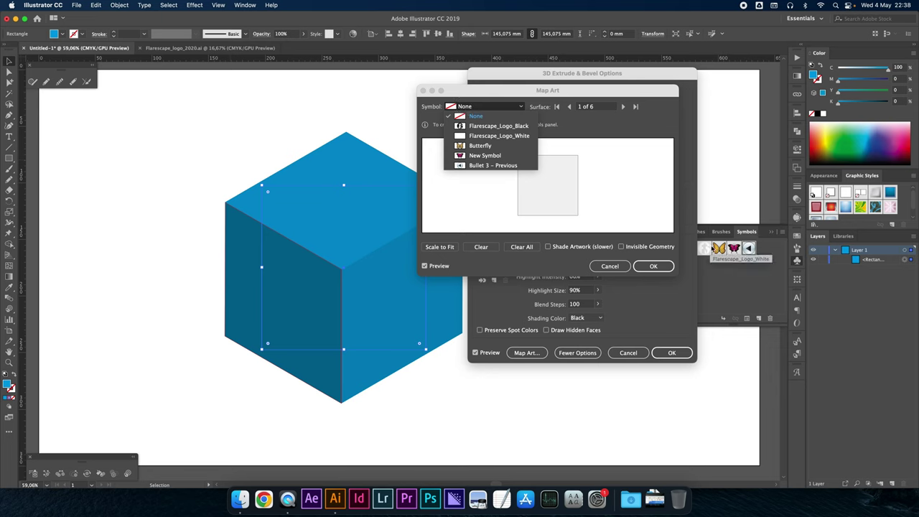
pyautogui.click(483, 126)
pyautogui.moveTo(587, 148); pyautogui.dragTo(556, 186)
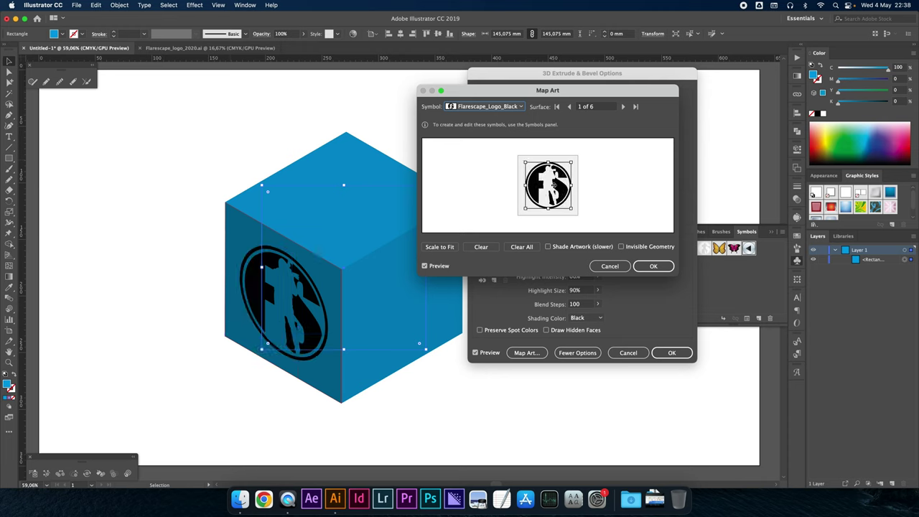
pyautogui.click(624, 106)
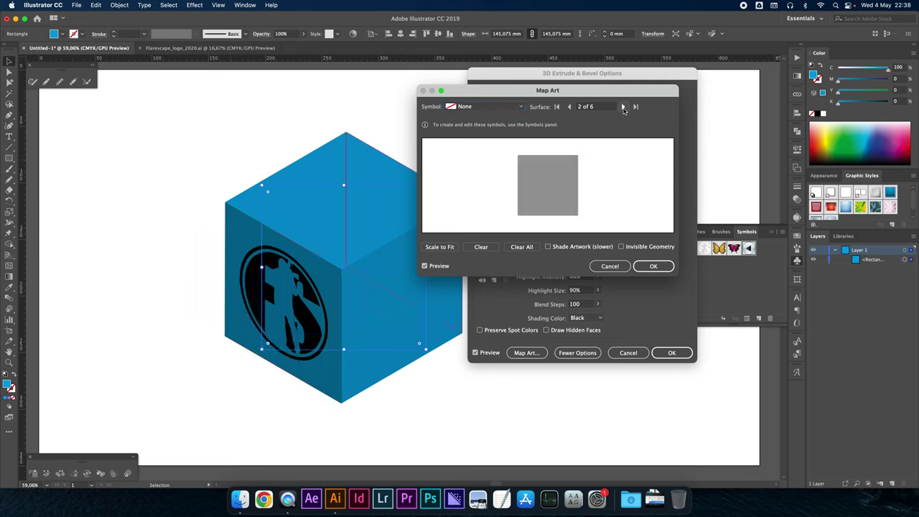
pyautogui.click(467, 107)
pyautogui.click(467, 108)
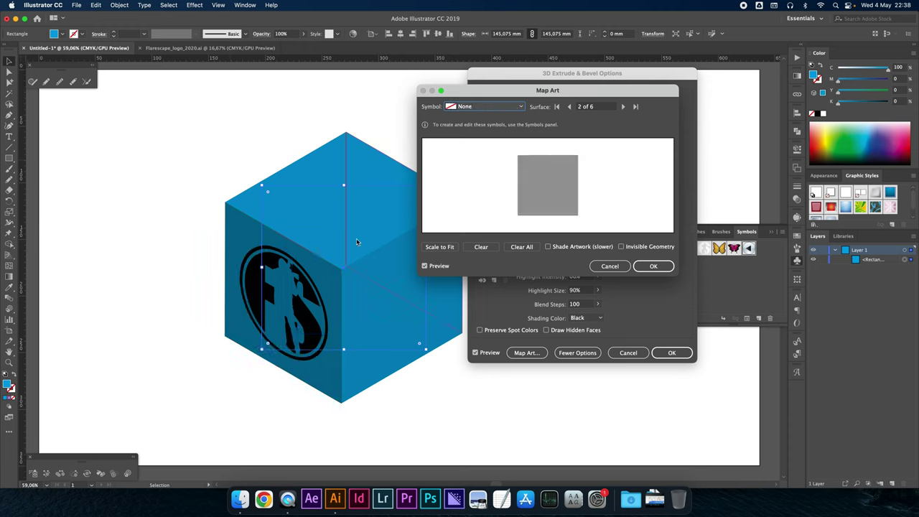
# Step: Map Flarescape_Logo_White onto surface 3, resizing and positioning it to fit the face
pyautogui.click(623, 106)
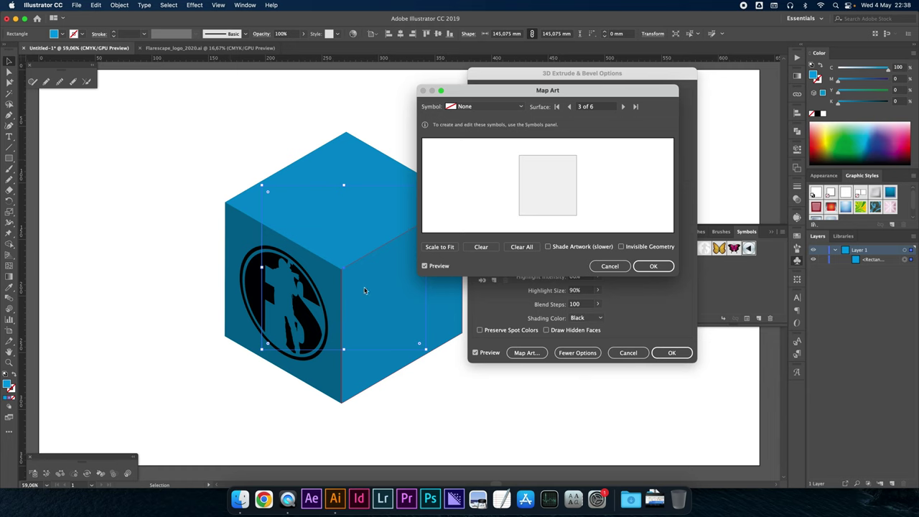
pyautogui.click(485, 106)
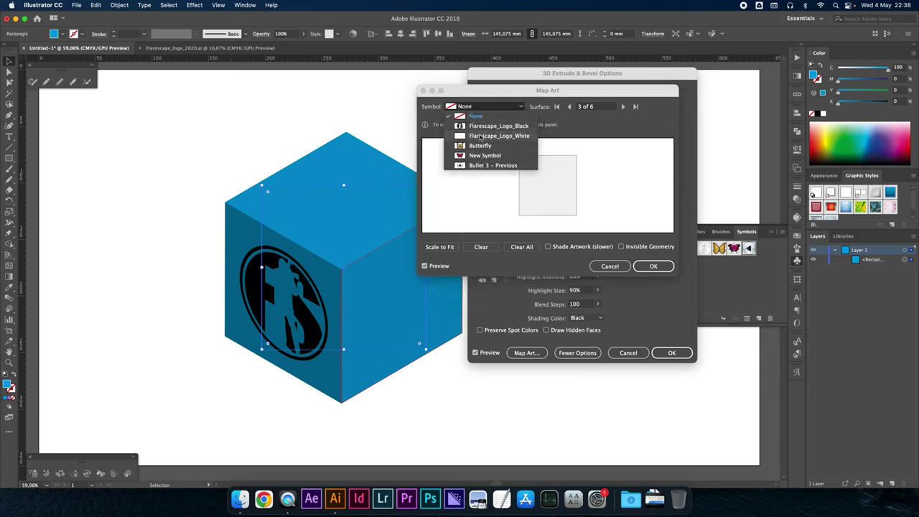
pyautogui.click(481, 128)
pyautogui.moveTo(585, 150); pyautogui.dragTo(568, 165)
pyautogui.moveTo(544, 194); pyautogui.dragTo(553, 186)
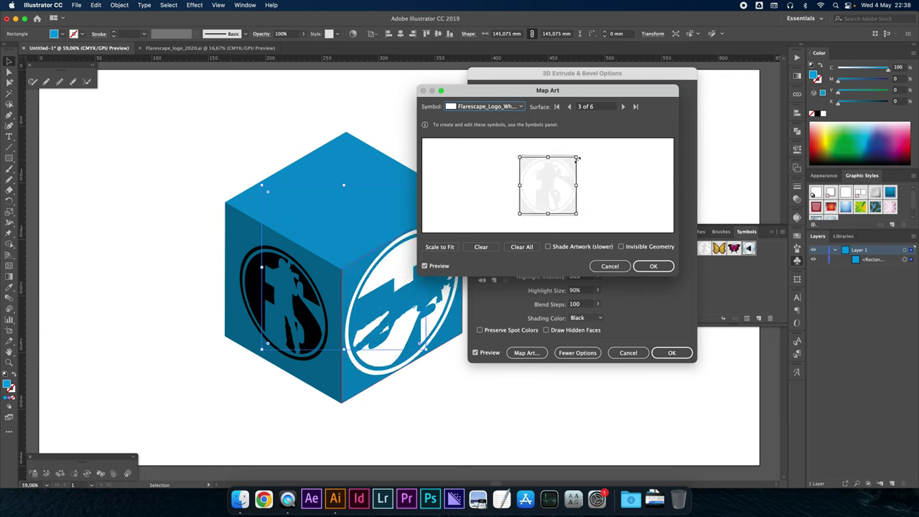
pyautogui.moveTo(578, 158); pyautogui.dragTo(558, 176)
# Step: Map the Butterfly symbol onto top surface 6, enlarge it, and apply the 3D cube
pyautogui.click(622, 106)
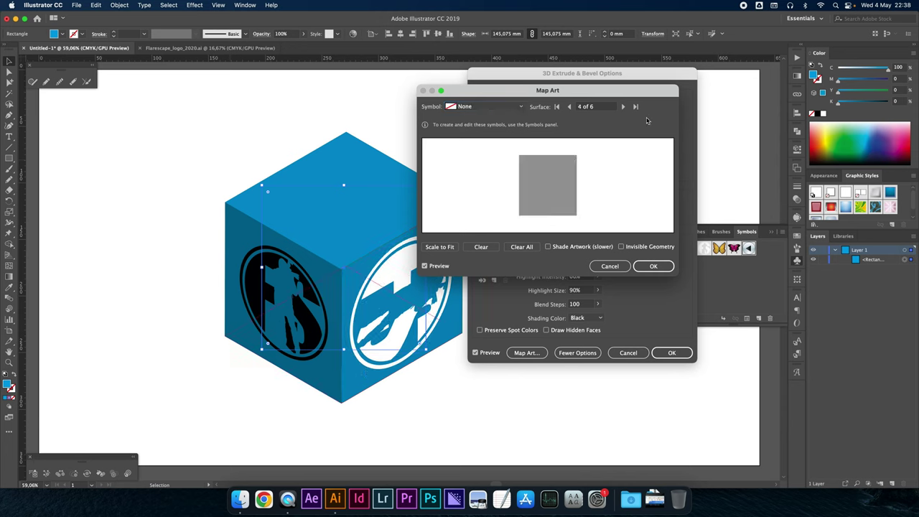
pyautogui.click(623, 106)
pyautogui.click(624, 107)
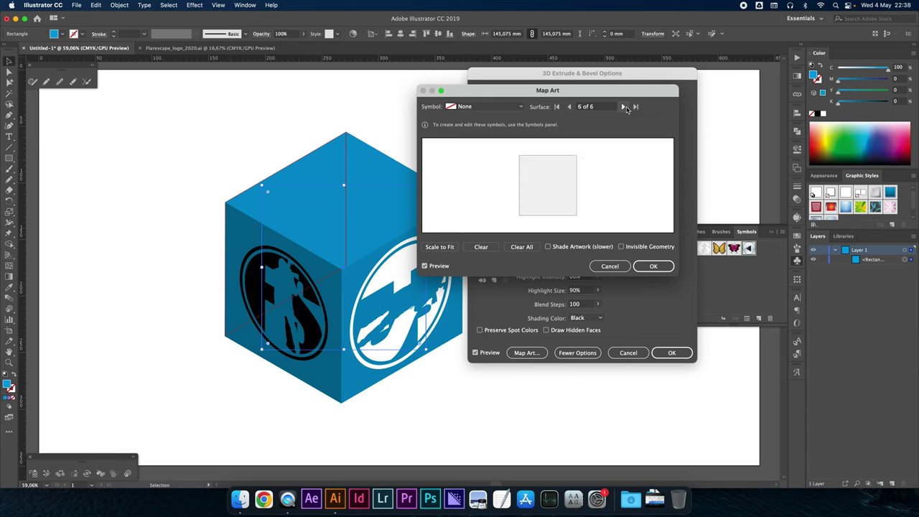
pyautogui.click(485, 106)
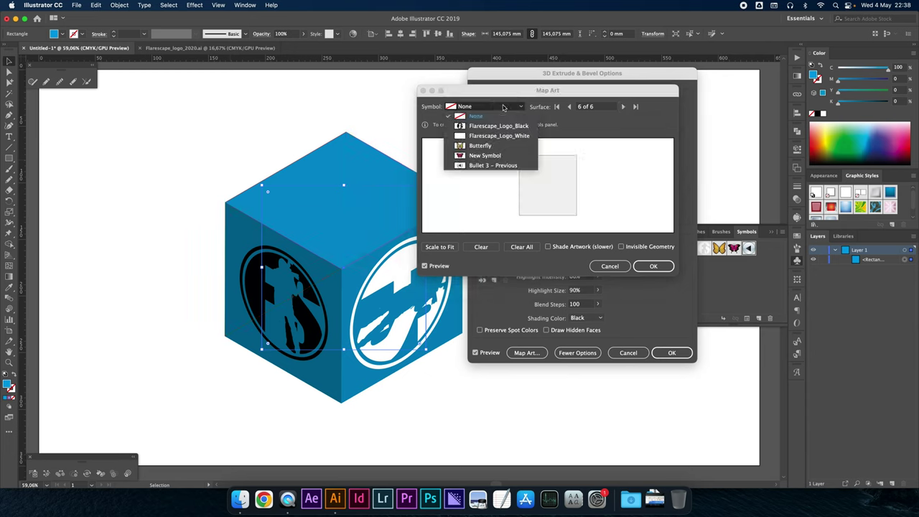
pyautogui.click(481, 146)
pyautogui.moveTo(554, 179)
pyautogui.mouseDown()
pyautogui.moveTo(581, 152)
pyautogui.moveTo(555, 189)
pyautogui.mouseUp()
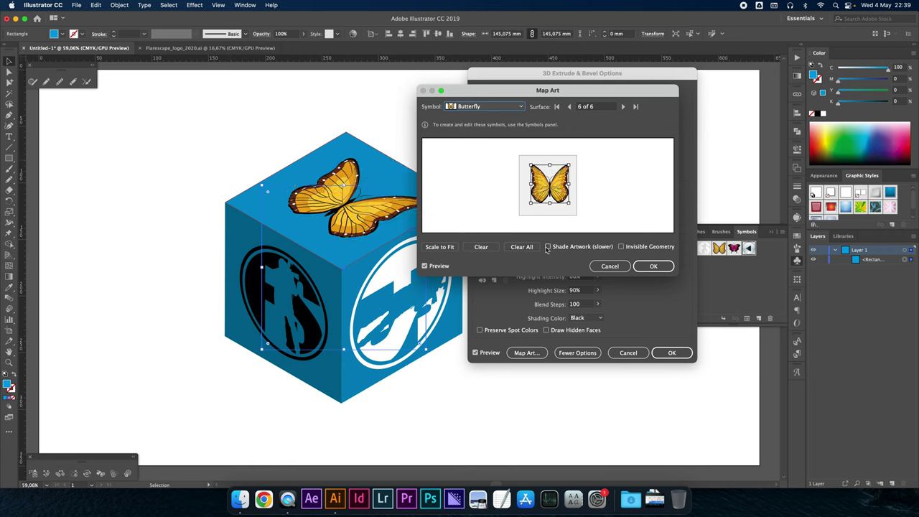
pyautogui.press('Return')
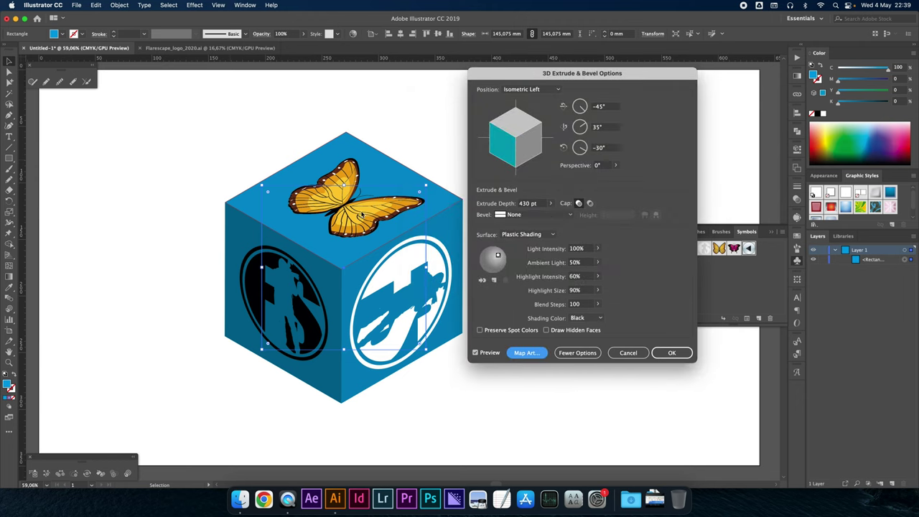
pyautogui.click(669, 353)
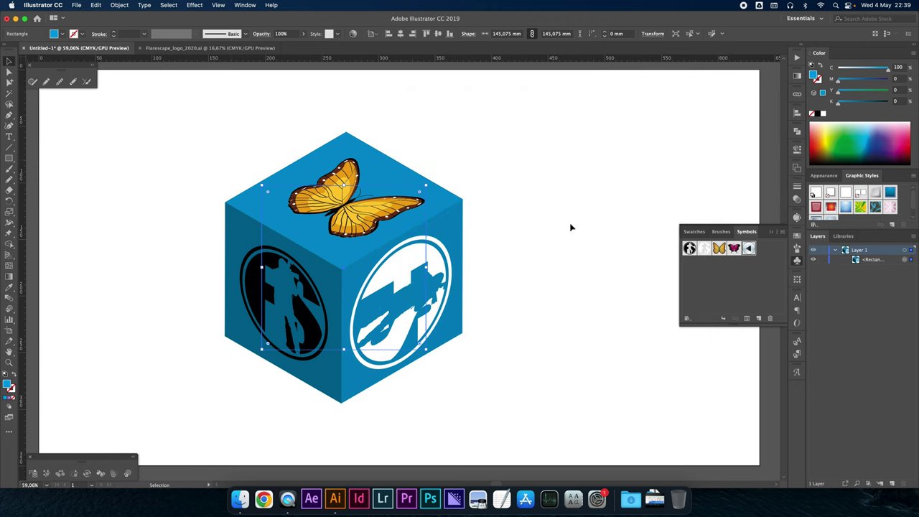
# Step: Move the cube up-left and reopen its 3D Extrude & Bevel settings with preview on
pyautogui.moveTo(389, 264); pyautogui.dragTo(285, 237)
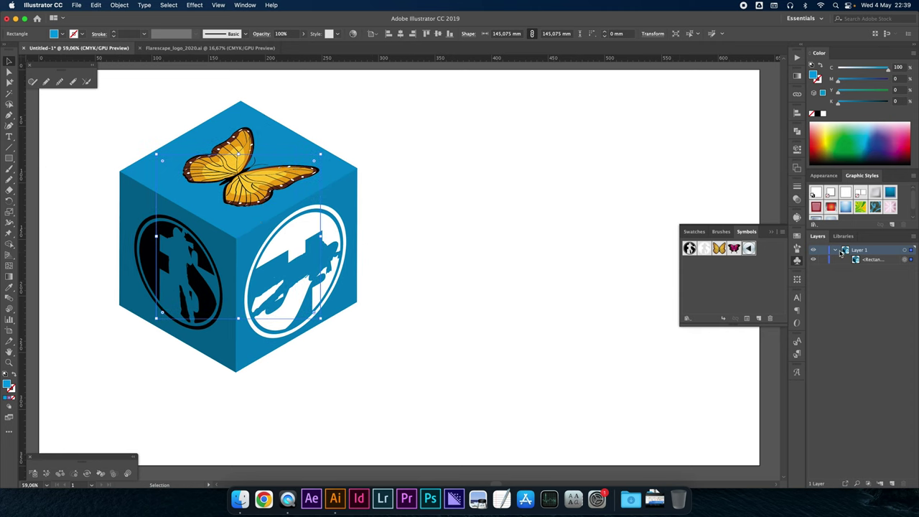
pyautogui.click(824, 175)
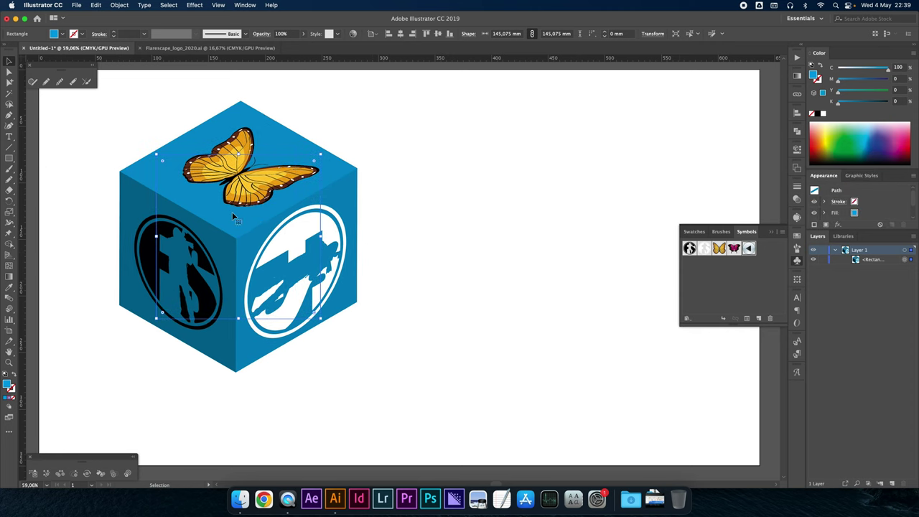
pyautogui.scroll(-2, 868, 206)
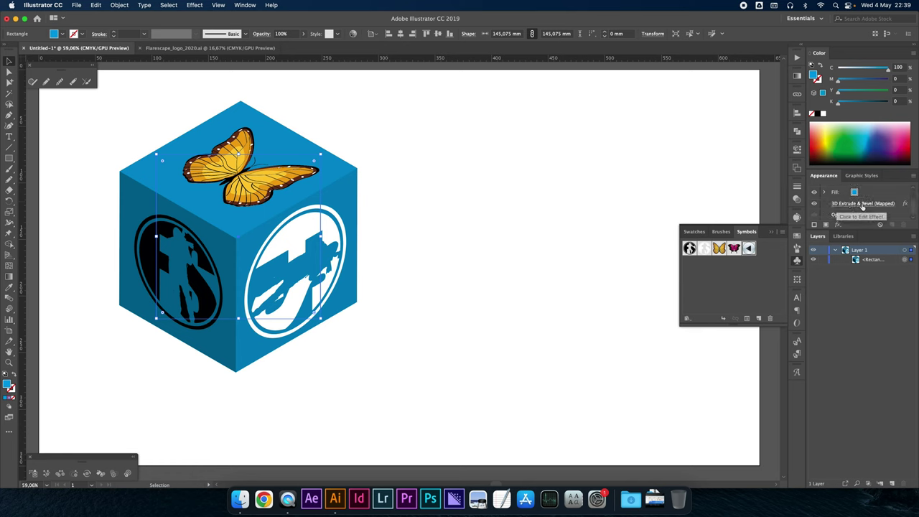
pyautogui.click(865, 204)
pyautogui.click(476, 352)
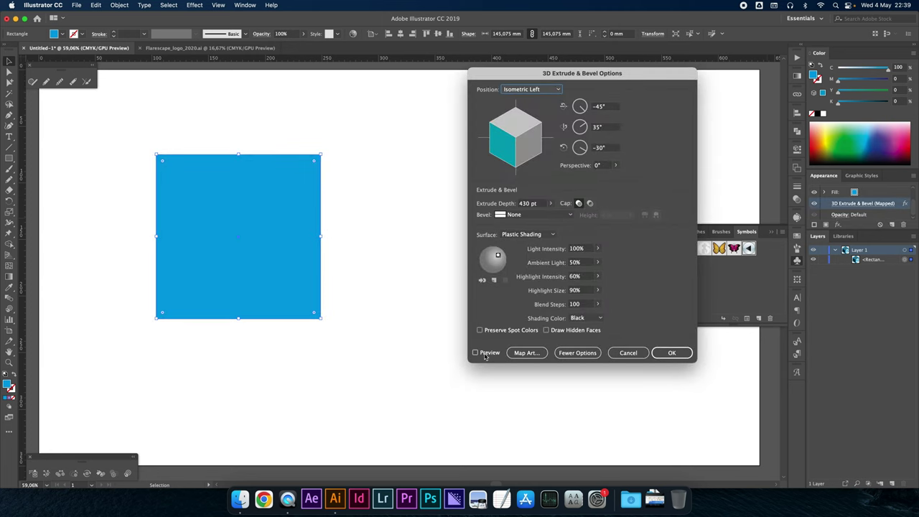
# Step: Rotate the cube to -59°, 22°, -49°, apply it, and shift it further up-left
pyautogui.moveTo(522, 137); pyautogui.dragTo(516, 149)
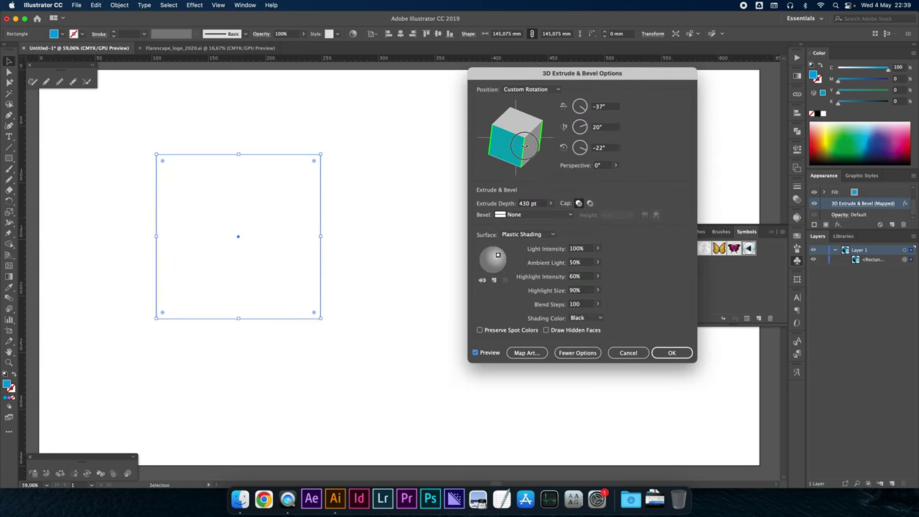
pyautogui.moveTo(516, 148); pyautogui.dragTo(513, 147)
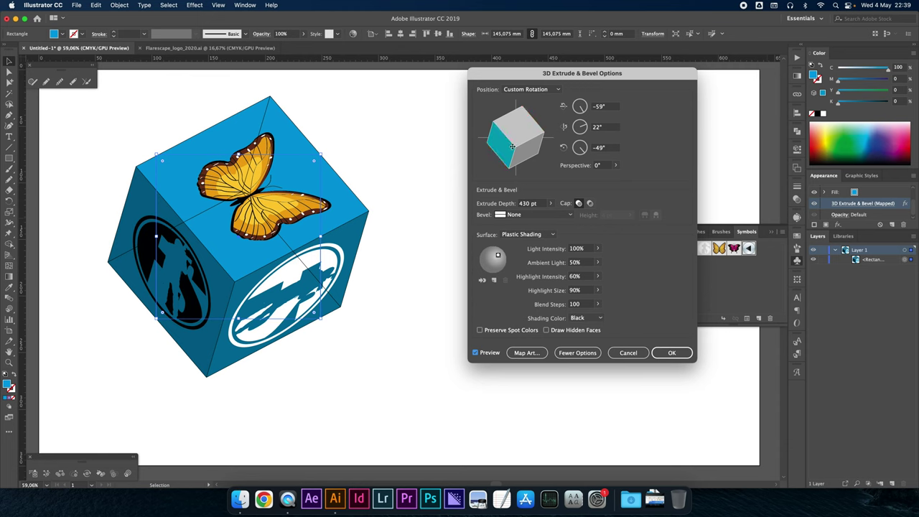
pyautogui.click(672, 353)
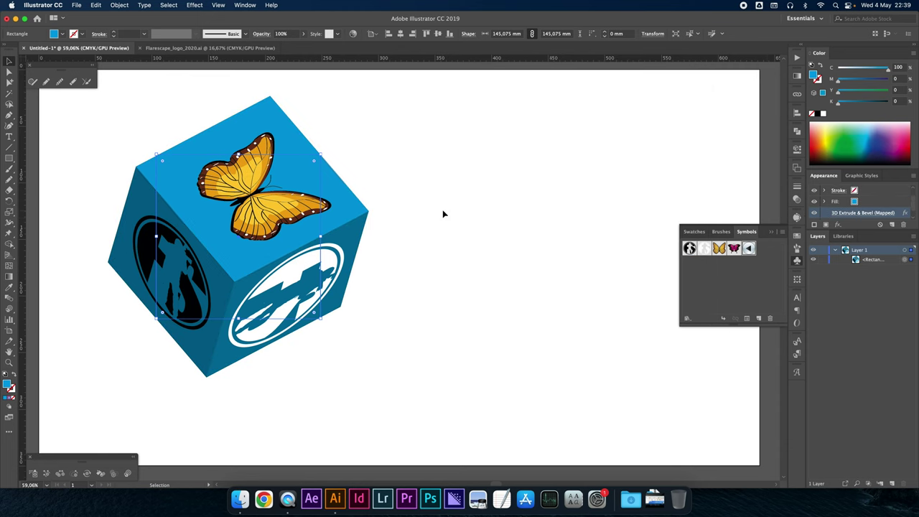
pyautogui.moveTo(262, 246); pyautogui.dragTo(216, 228)
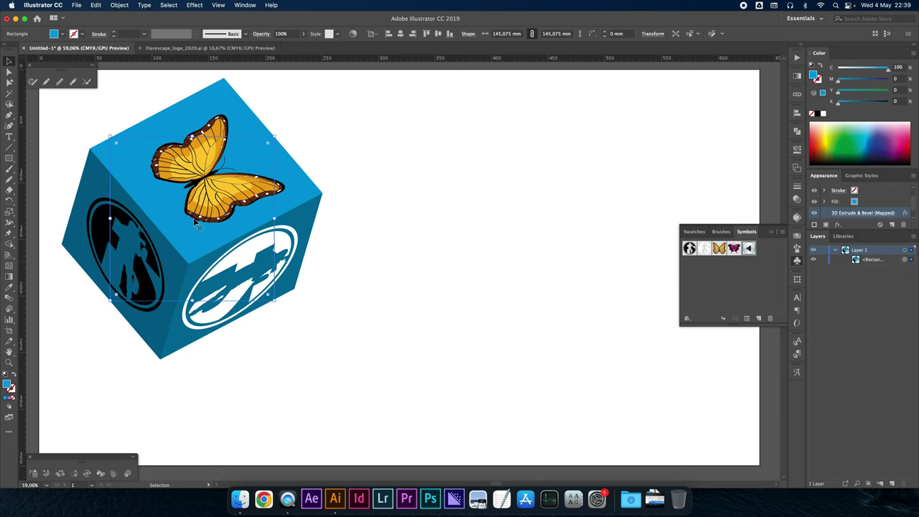
pyautogui.click(369, 245)
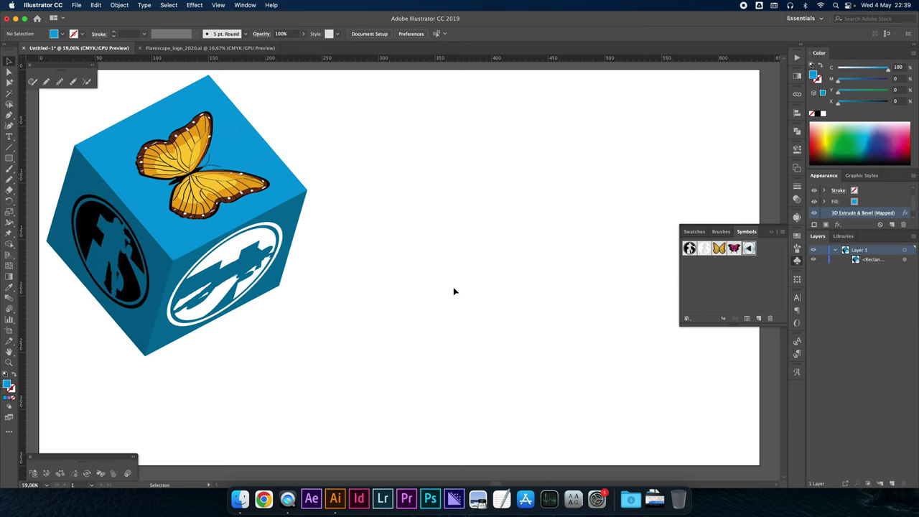
# Step: Draw a circle right of the cube and a rectangle covering its left half
pyautogui.press('l')
pyautogui.moveTo(451, 190); pyautogui.dragTo(601, 338)
pyautogui.press('m')
pyautogui.moveTo(399, 161); pyautogui.dragTo(525, 375)
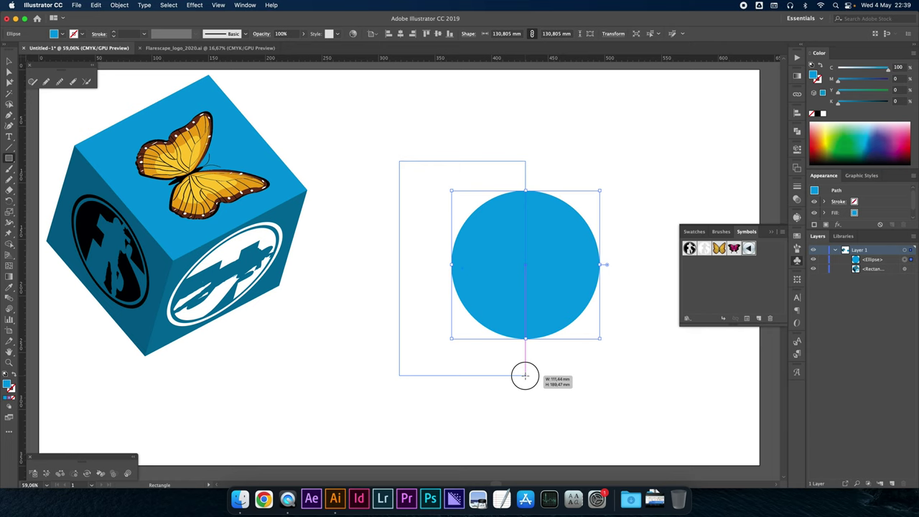
pyautogui.moveTo(525, 375); pyautogui.dragTo(525, 375)
# Step: Subtract the rectangle with Pathfinder Minus Front and move the resulting half-circle up-left
pyautogui.press('v')
pyautogui.keyDown('shift'); pyautogui.click(550, 267); pyautogui.keyUp('shift')
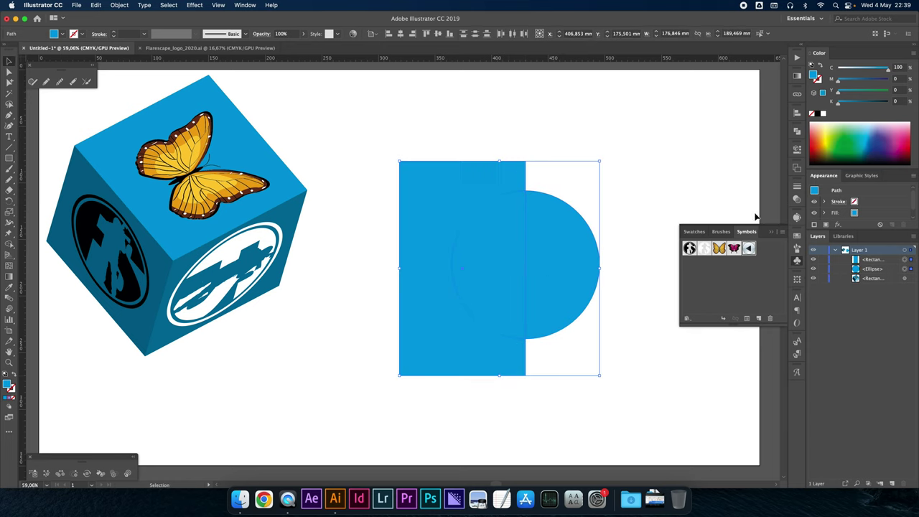
pyautogui.click(797, 133)
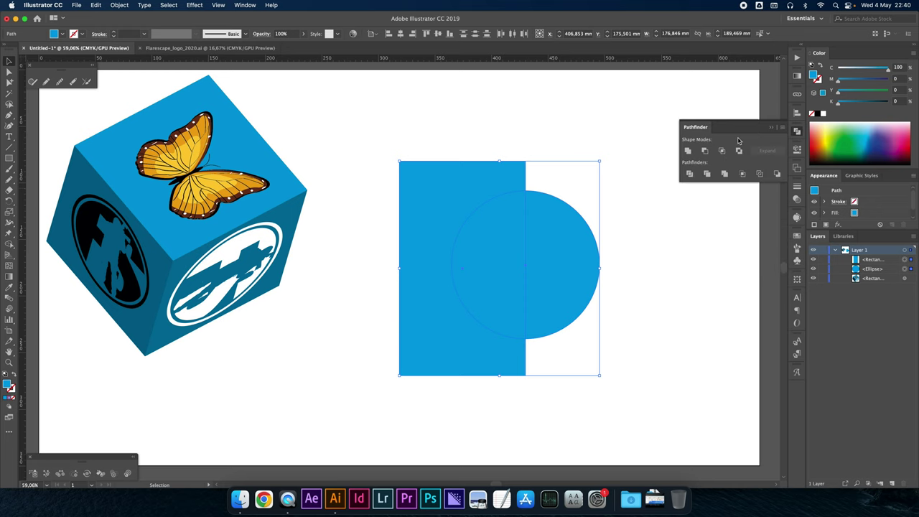
pyautogui.click(704, 150)
pyautogui.click(611, 250)
pyautogui.click(560, 259)
pyautogui.moveTo(560, 265); pyautogui.dragTo(523, 228)
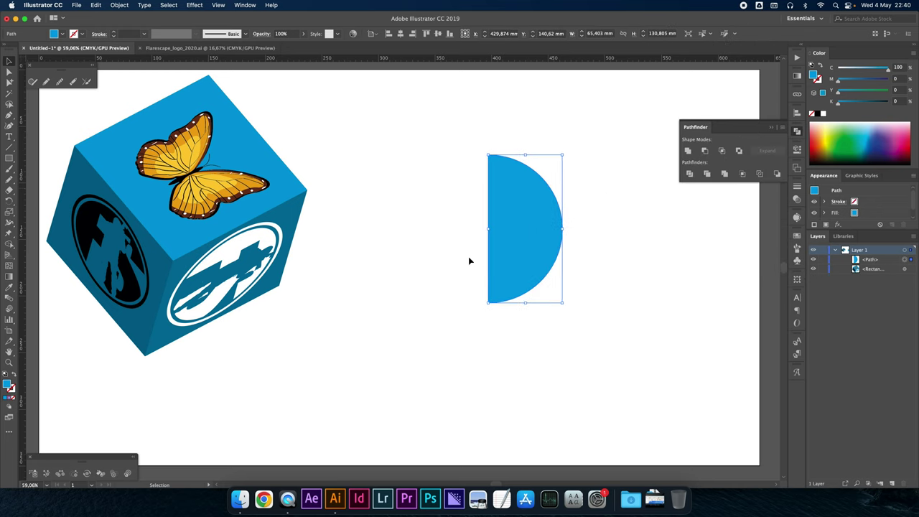
pyautogui.click(196, 5)
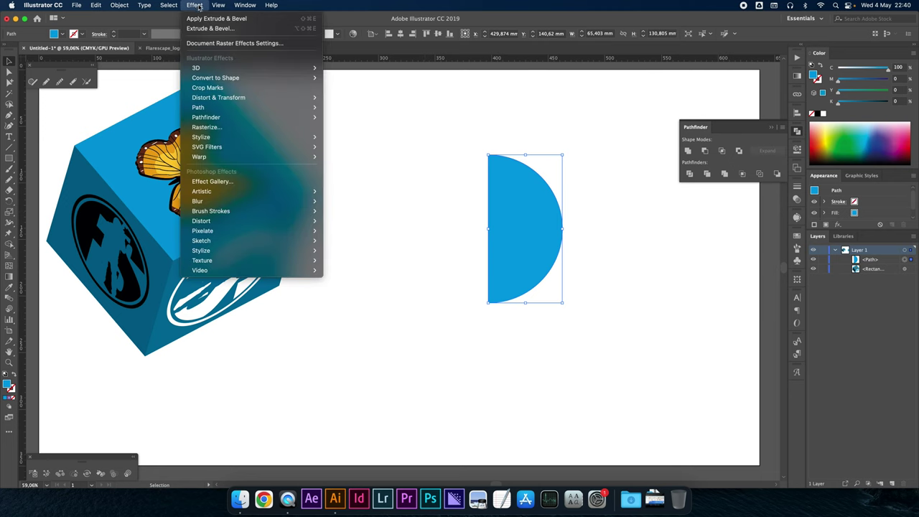
# Step: Apply Effect > 3D > Revolve to the half-circle with preview on and 100 blend steps
pyautogui.moveTo(216, 68)
pyautogui.click(343, 77)
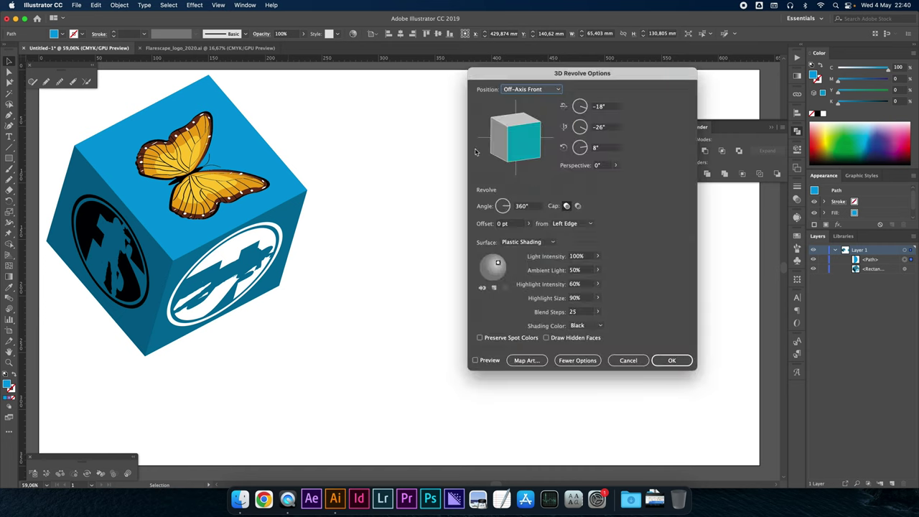
pyautogui.moveTo(511, 75); pyautogui.dragTo(674, 69)
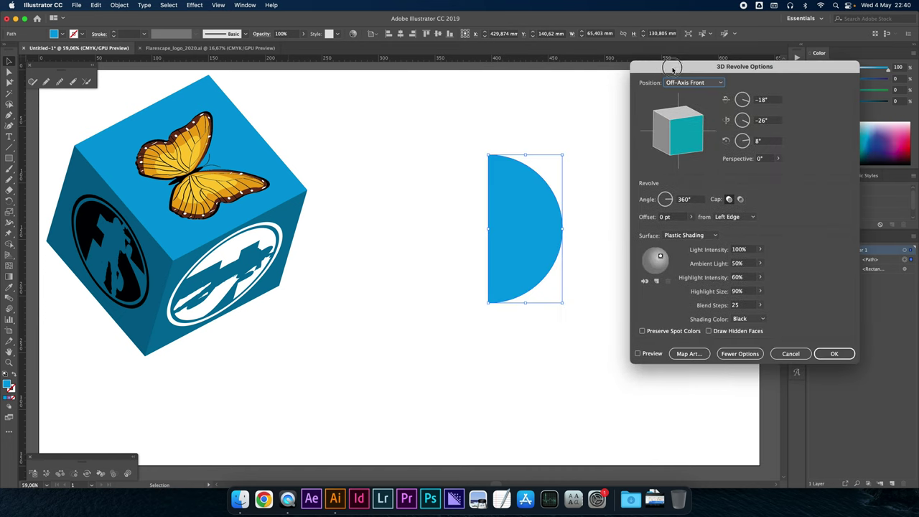
pyautogui.click(639, 354)
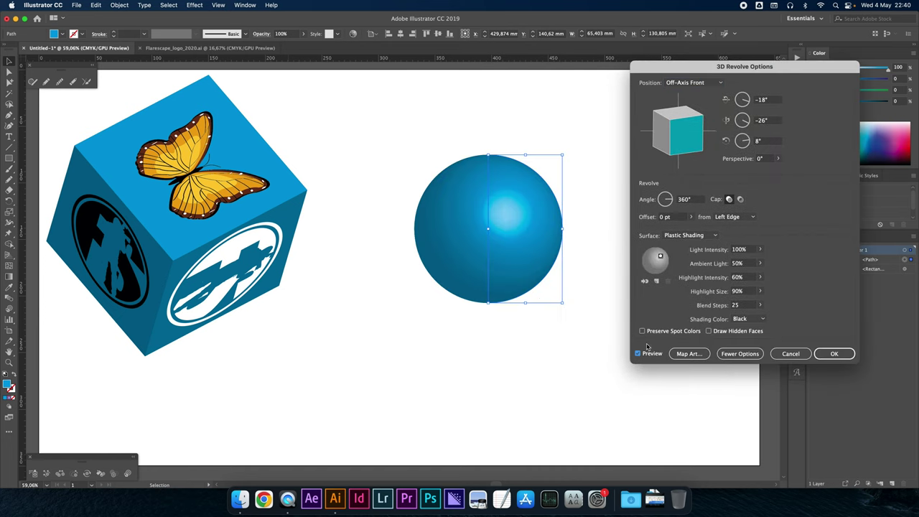
pyautogui.click(719, 307)
pyautogui.write('100')
pyautogui.press('Tab')
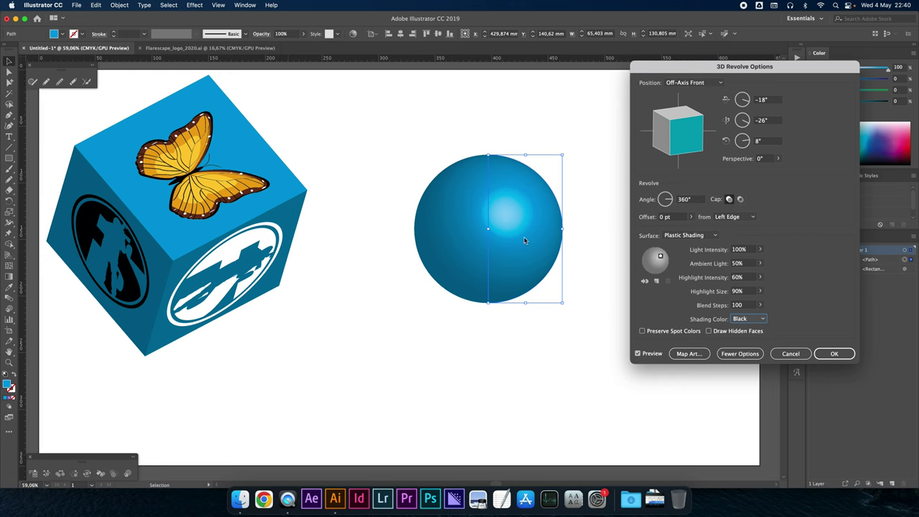
pyautogui.click(690, 354)
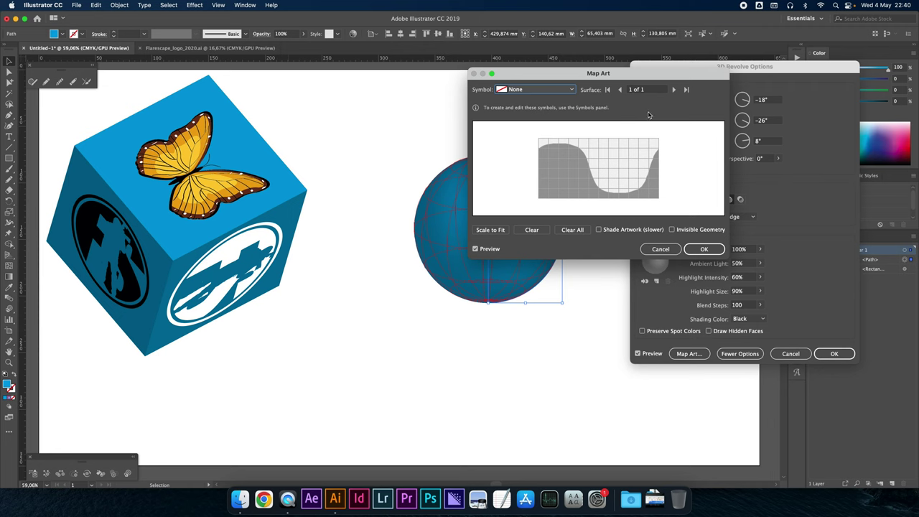
# Step: Map an enlarged Butterfly symbol onto the sphere and apply the 3D Revolve
pyautogui.click(540, 94)
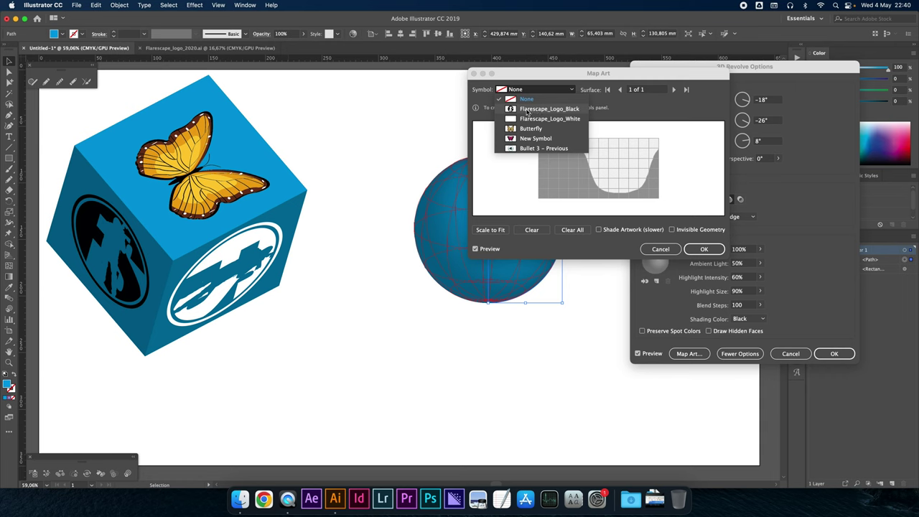
pyautogui.click(529, 129)
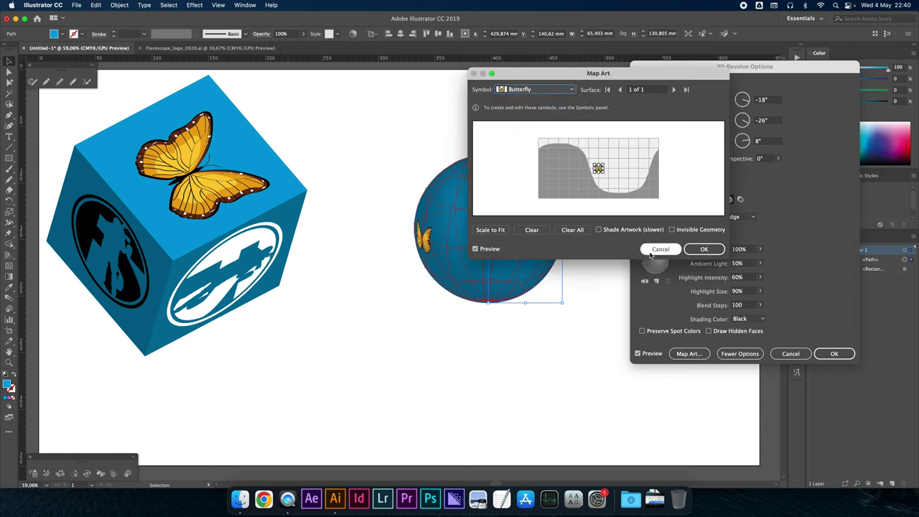
pyautogui.moveTo(607, 165)
pyautogui.mouseDown()
pyautogui.moveTo(648, 127)
pyautogui.moveTo(629, 164)
pyautogui.mouseUp()
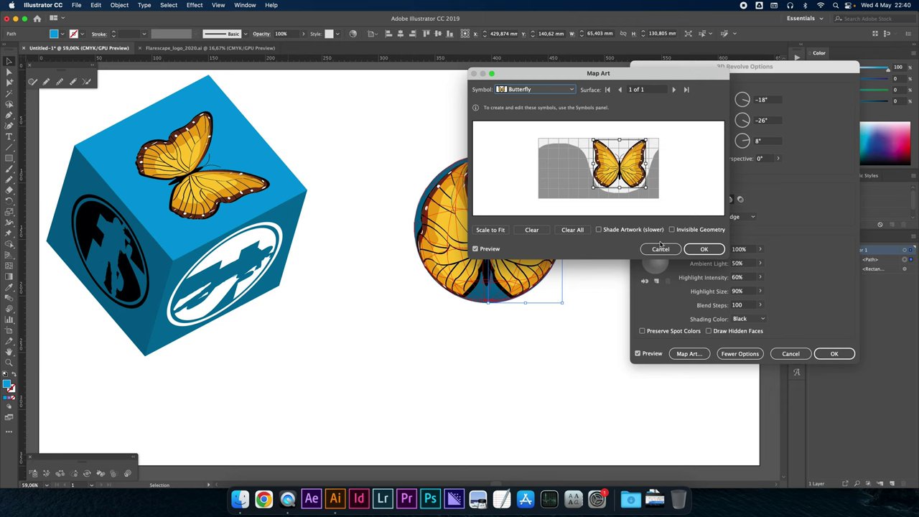
pyautogui.click(713, 248)
pyautogui.click(835, 353)
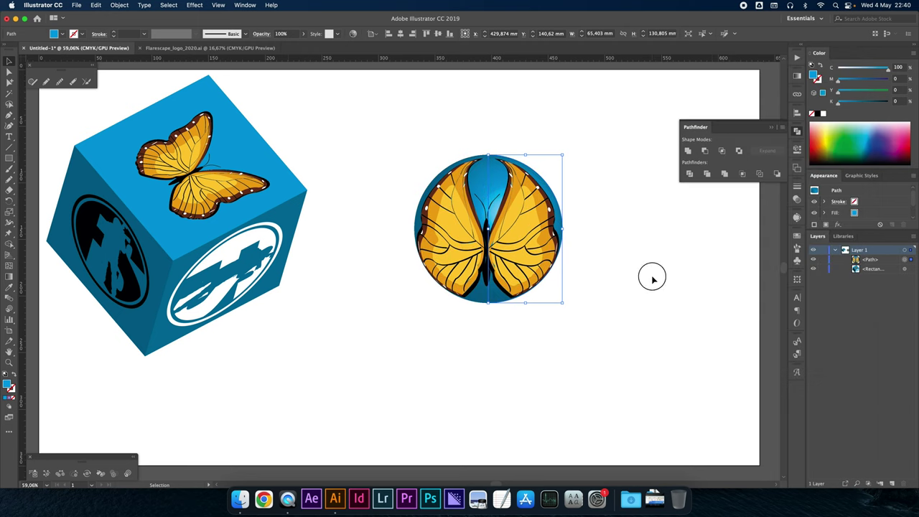
# Step: Shift the butterfly sphere down-left and reopen 3D Revolve (Mapped) from the Appearance panel
pyautogui.moveTo(520, 219); pyautogui.dragTo(509, 268)
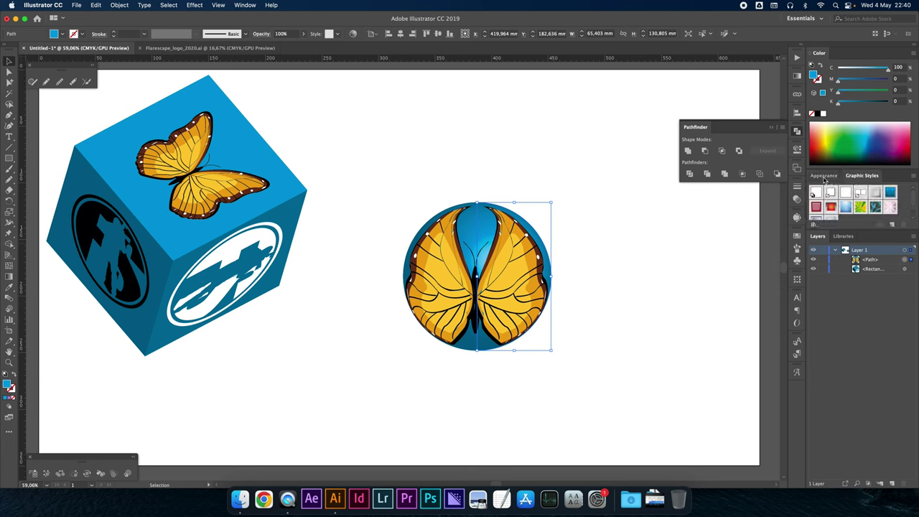
pyautogui.scroll(-2, 855, 211)
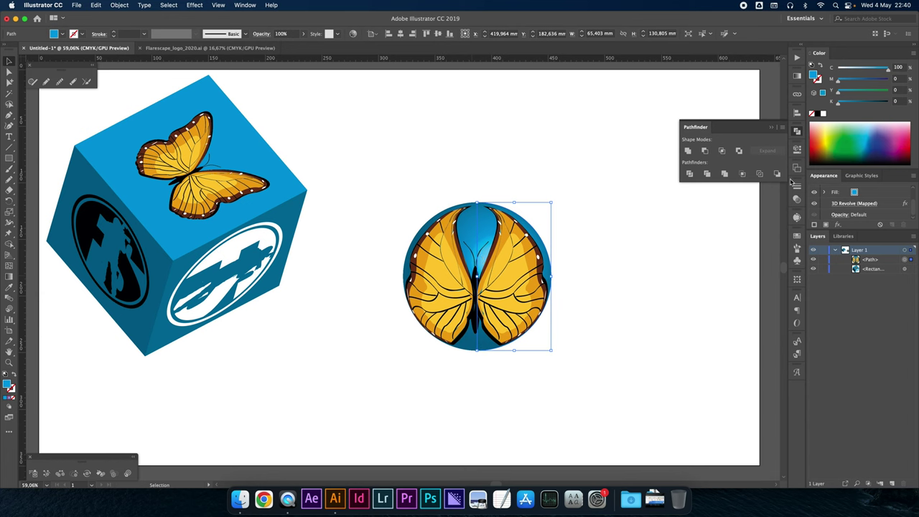
pyautogui.click(842, 205)
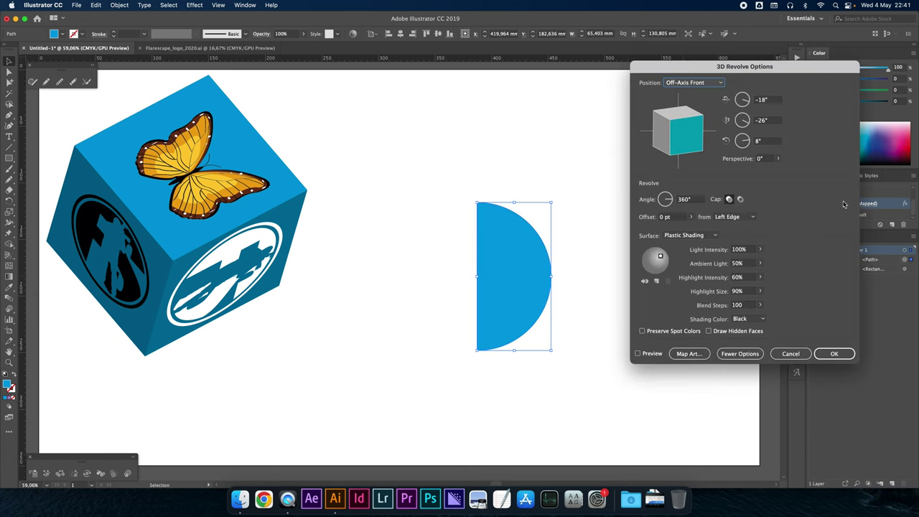
# Step: Enable Shade Artwork and Invisible Geometry in Map Art so only the butterfly shows
pyautogui.click(639, 353)
pyautogui.click(689, 354)
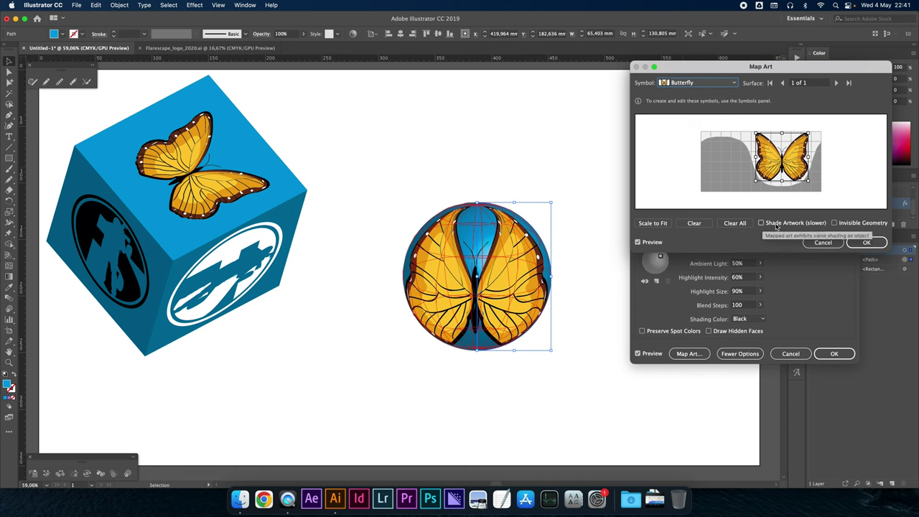
pyautogui.click(761, 223)
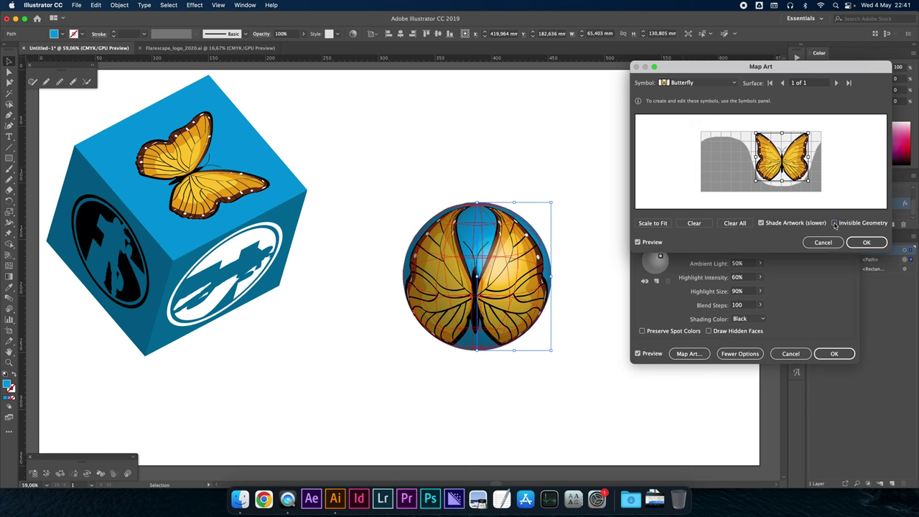
pyautogui.click(836, 223)
pyautogui.click(867, 242)
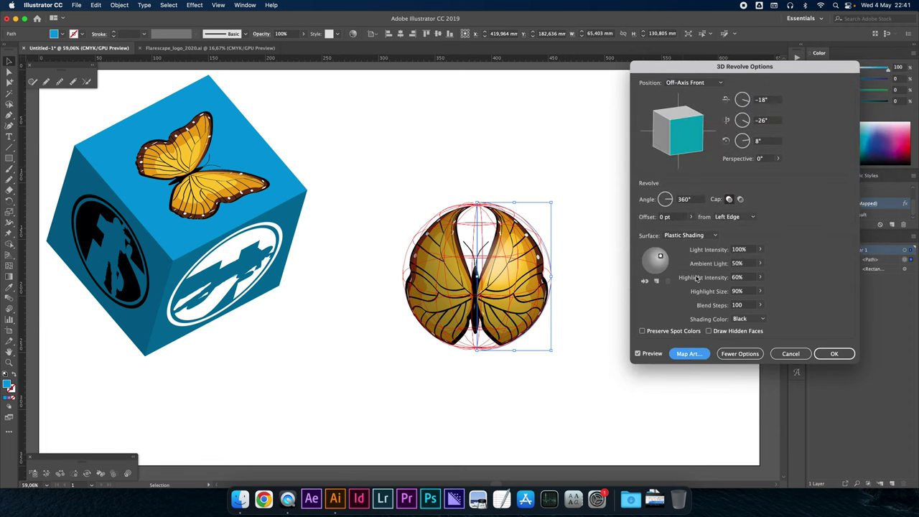
# Step: Rotate the butterfly sphere to -31°, -52°, 26° and apply the revolve
pyautogui.moveTo(675, 152); pyautogui.dragTo(665, 145)
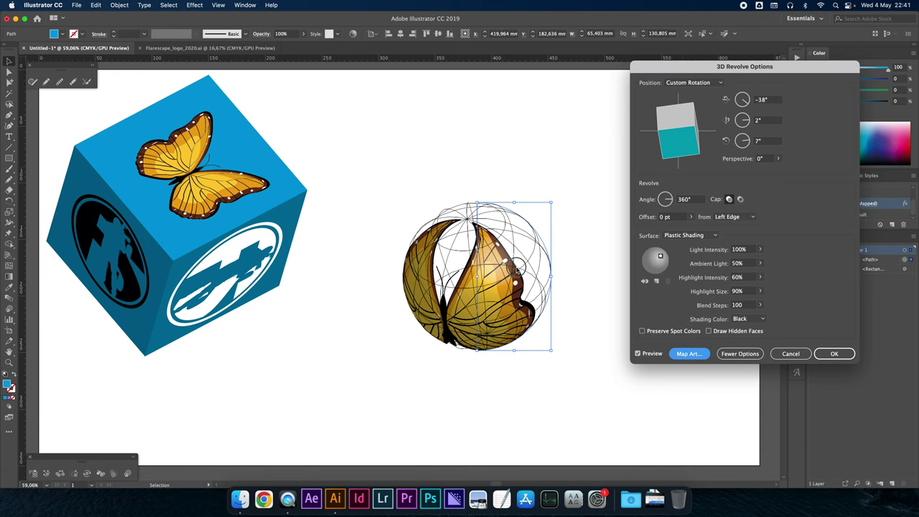
pyautogui.moveTo(676, 143); pyautogui.dragTo(689, 133)
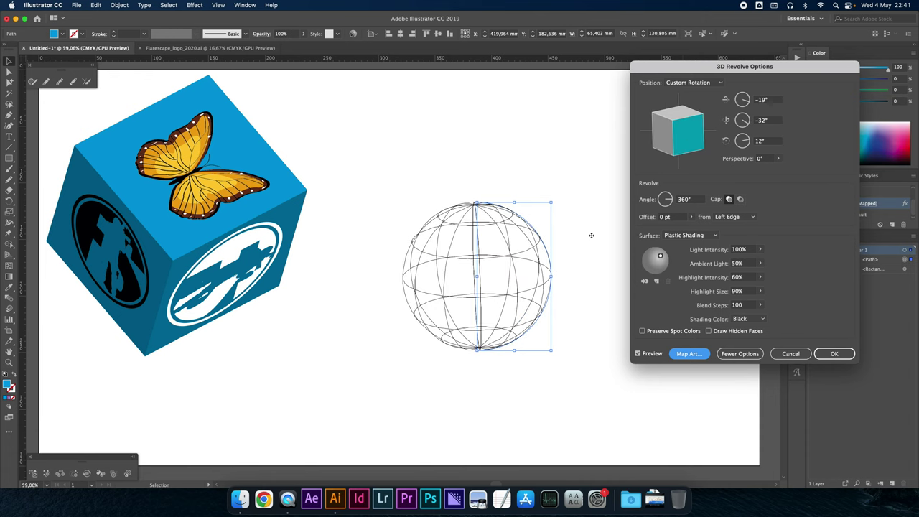
pyautogui.moveTo(672, 141); pyautogui.dragTo(684, 144)
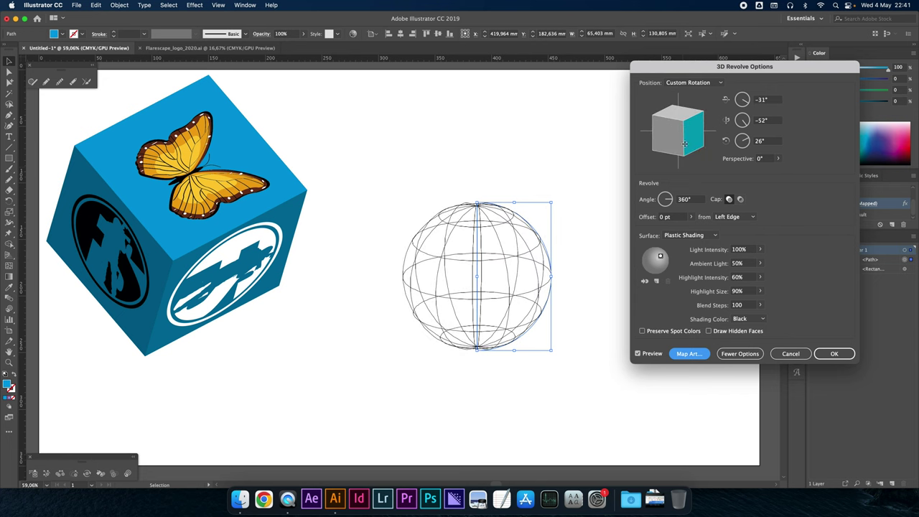
pyautogui.click(834, 354)
# Step: Move the sphere up-left, draw a circle below it, and reopen the revolve settings
pyautogui.moveTo(514, 298); pyautogui.dragTo(404, 199)
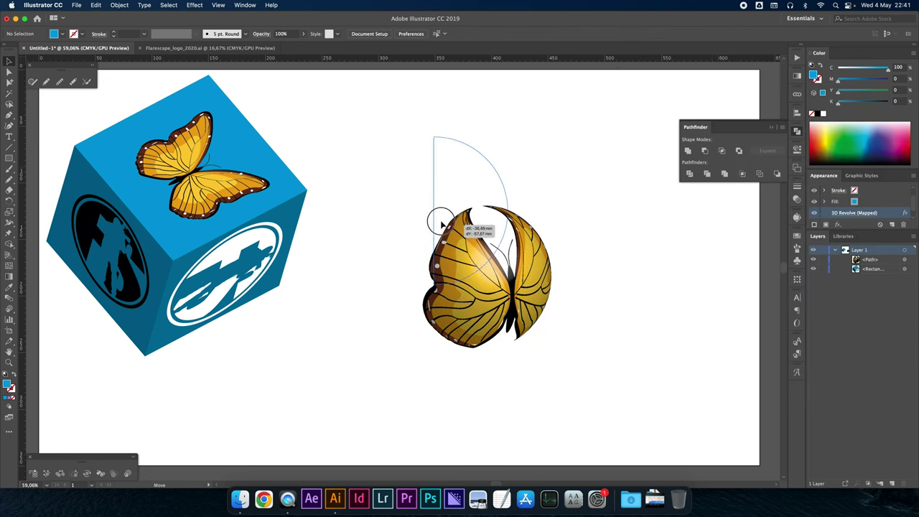
pyautogui.click(539, 238)
pyautogui.press('l')
pyautogui.moveTo(514, 259); pyautogui.dragTo(590, 334)
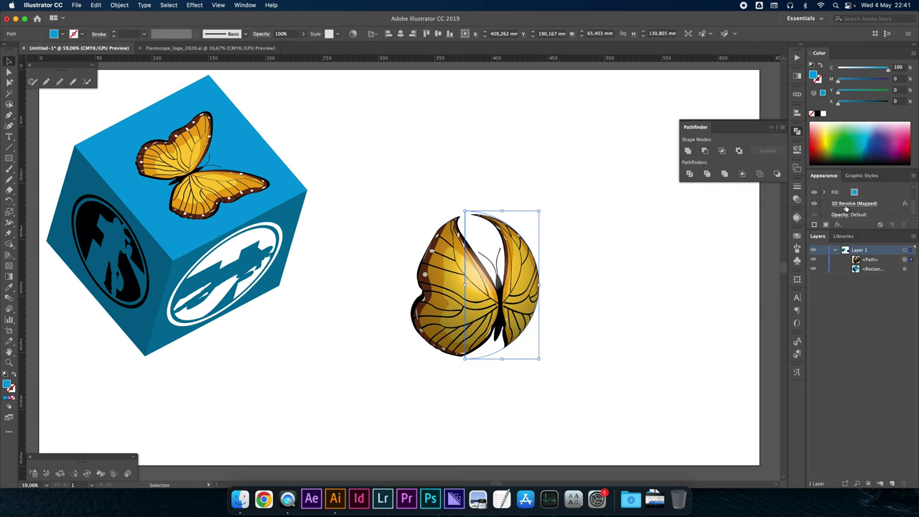
pyautogui.click(847, 204)
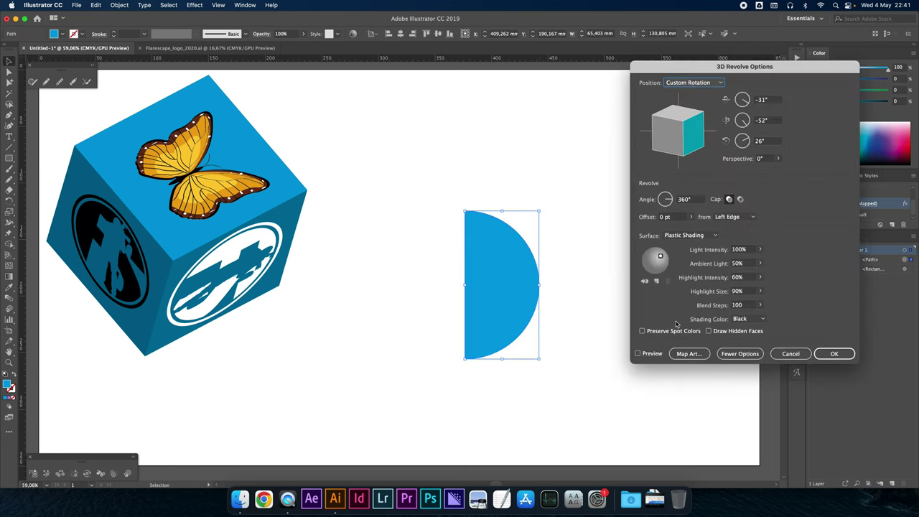
# Step: Replace the mapped butterfly with Flarescape_Logo_Black, shrinking and positioning it on the surface
pyautogui.click(638, 353)
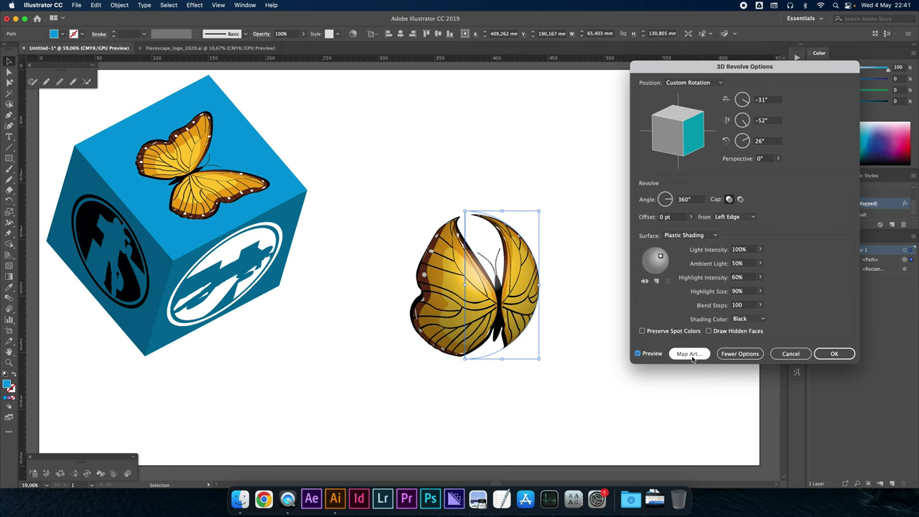
pyautogui.click(689, 354)
pyautogui.click(701, 83)
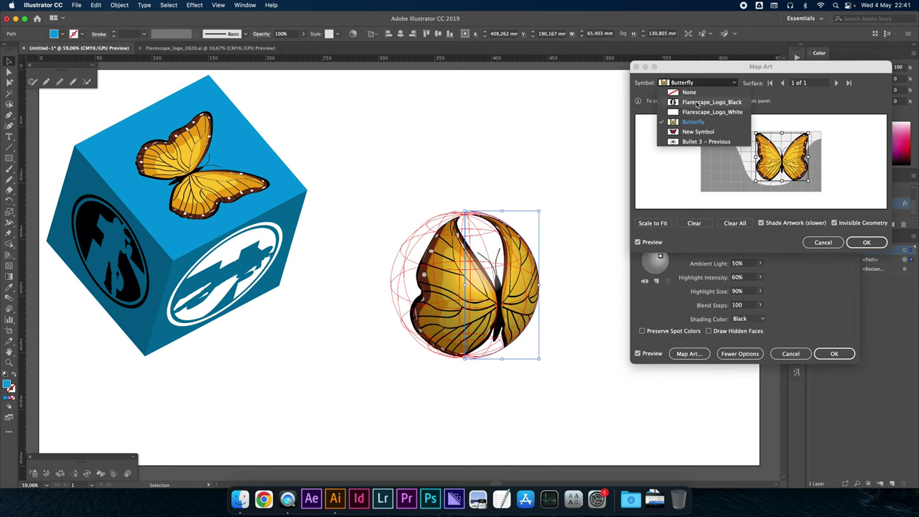
pyautogui.click(696, 103)
pyautogui.moveTo(775, 173); pyautogui.dragTo(786, 167)
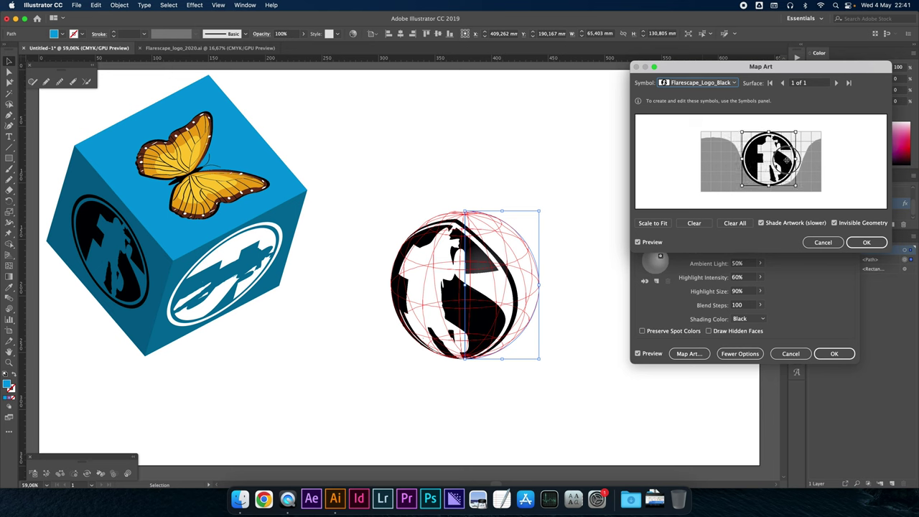
pyautogui.moveTo(802, 128); pyautogui.dragTo(775, 152)
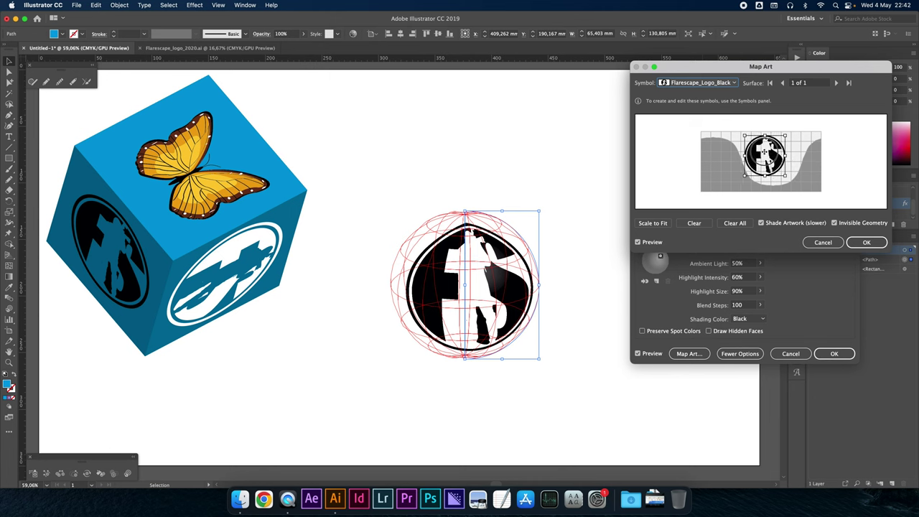
pyautogui.moveTo(776, 153); pyautogui.dragTo(768, 153)
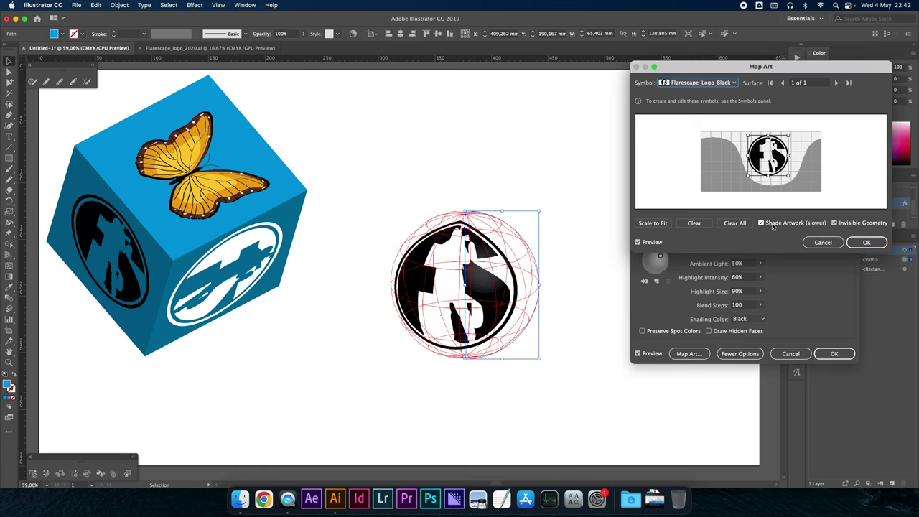
# Step: Leave Shade Artwork and Invisible Geometry both on and confirm the logo mapping
pyautogui.click(774, 226)
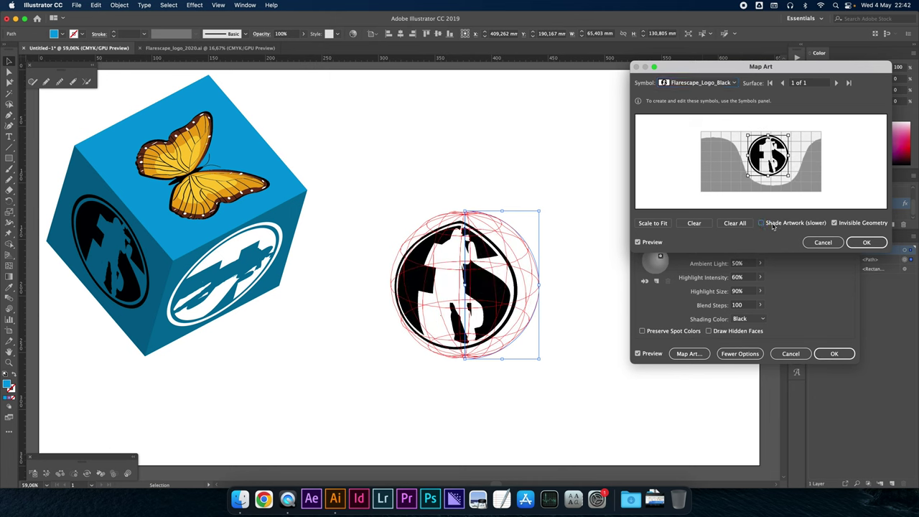
pyautogui.click(773, 226)
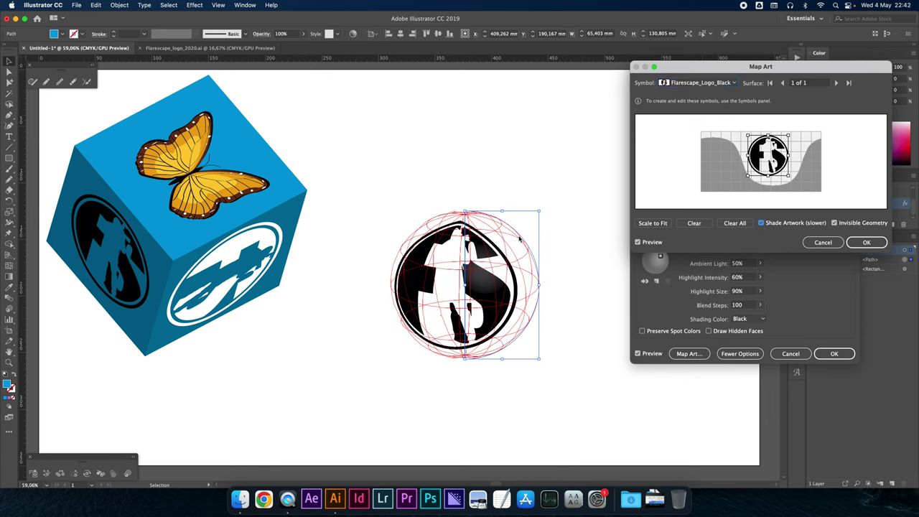
pyautogui.click(775, 226)
pyautogui.click(765, 227)
pyautogui.click(835, 224)
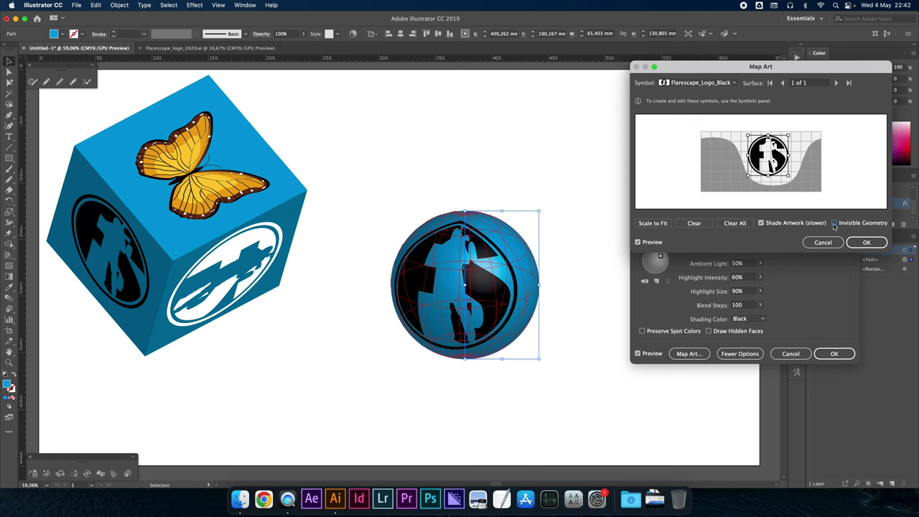
pyautogui.click(835, 224)
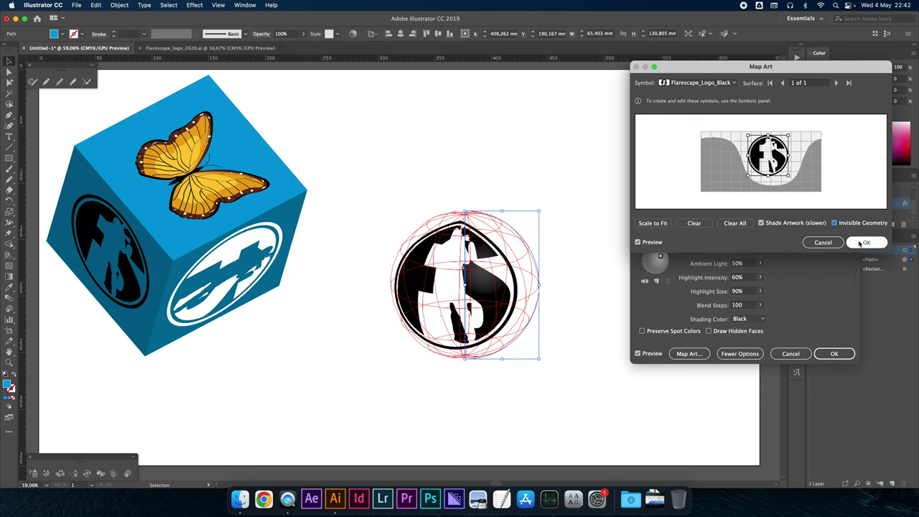
pyautogui.click(862, 242)
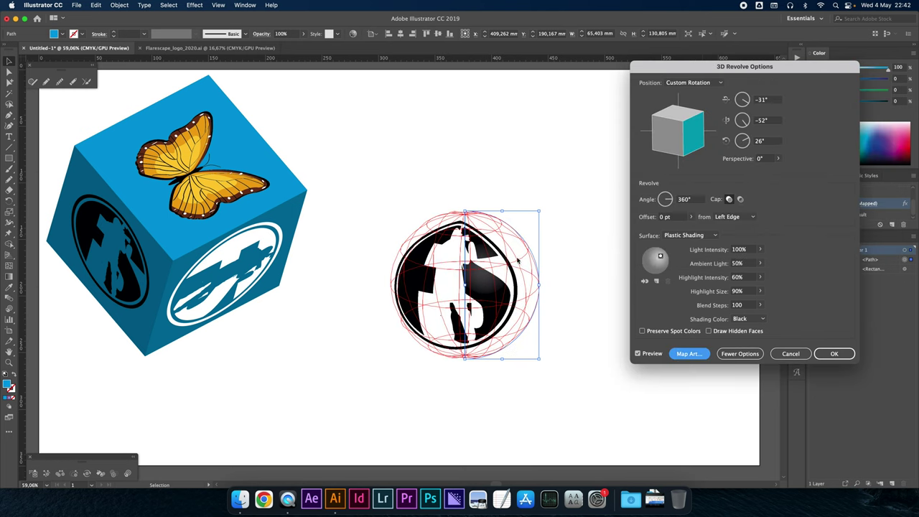
# Step: Apply a -56°, -64°, 51° rotation to the logo sphere and show the Symbols panel
pyautogui.moveTo(689, 135); pyautogui.dragTo(687, 138)
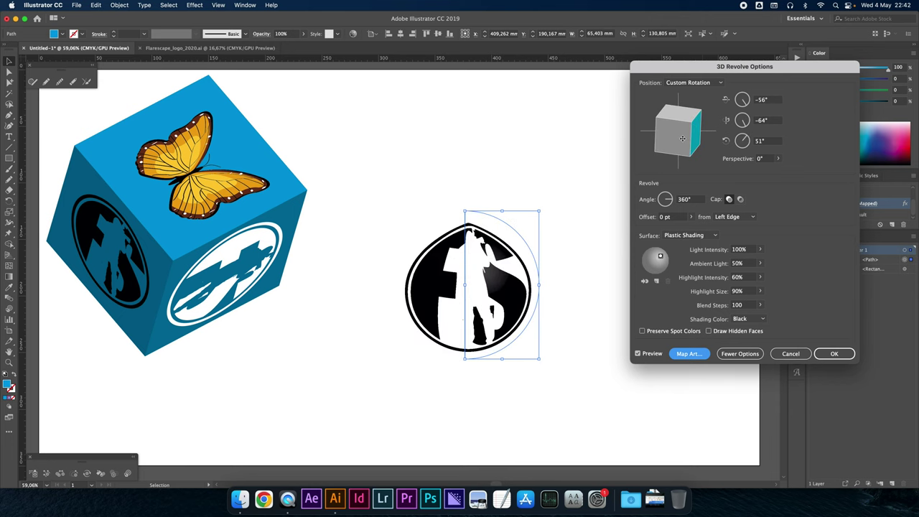
pyautogui.press('Return')
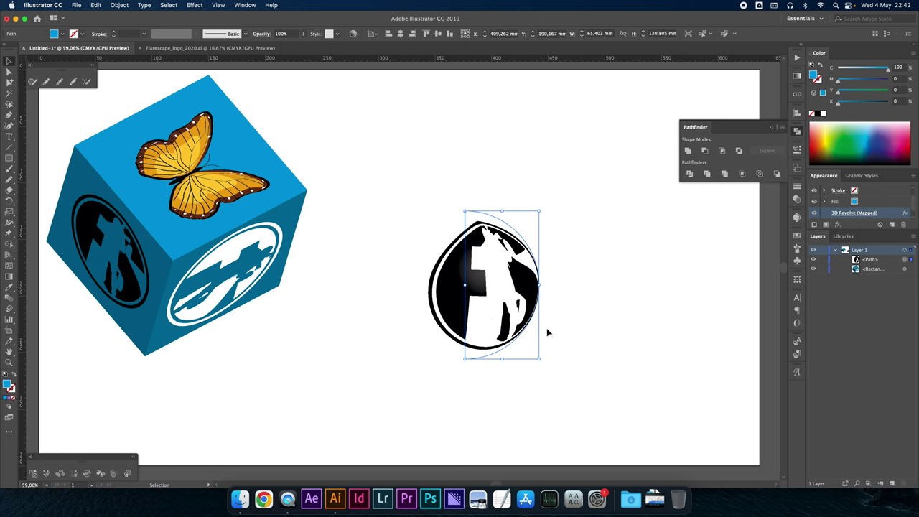
pyautogui.click(797, 260)
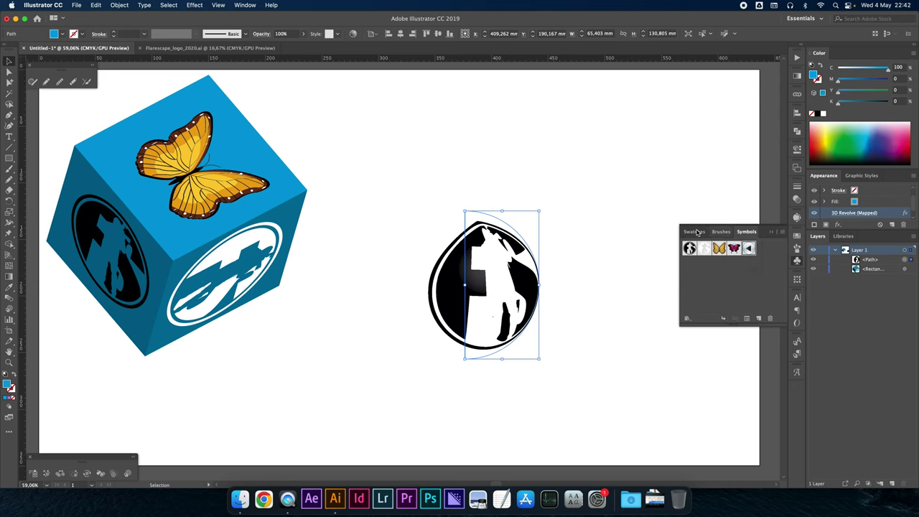
# Step: Drag the blue 3D cube up-left next to the logo sphere and deselect it
pyautogui.moveTo(169, 204); pyautogui.dragTo(299, 252)
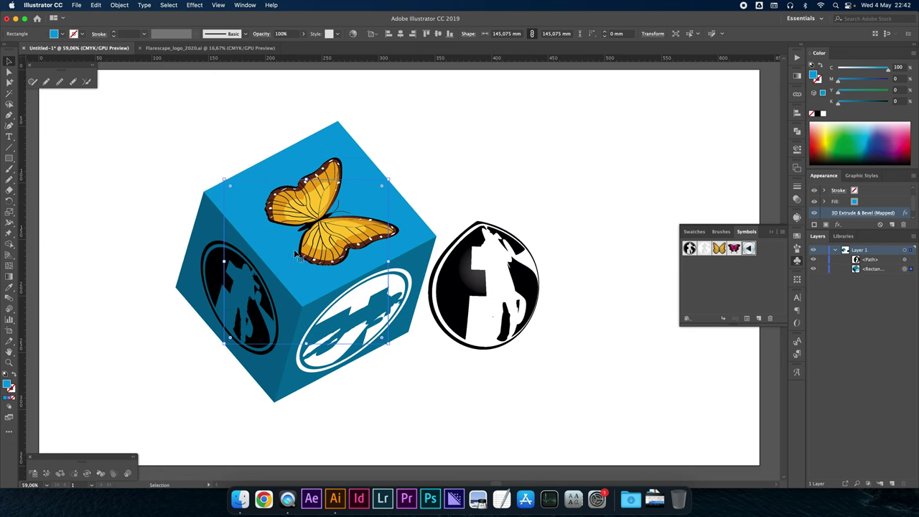
pyautogui.moveTo(355, 230); pyautogui.dragTo(314, 215)
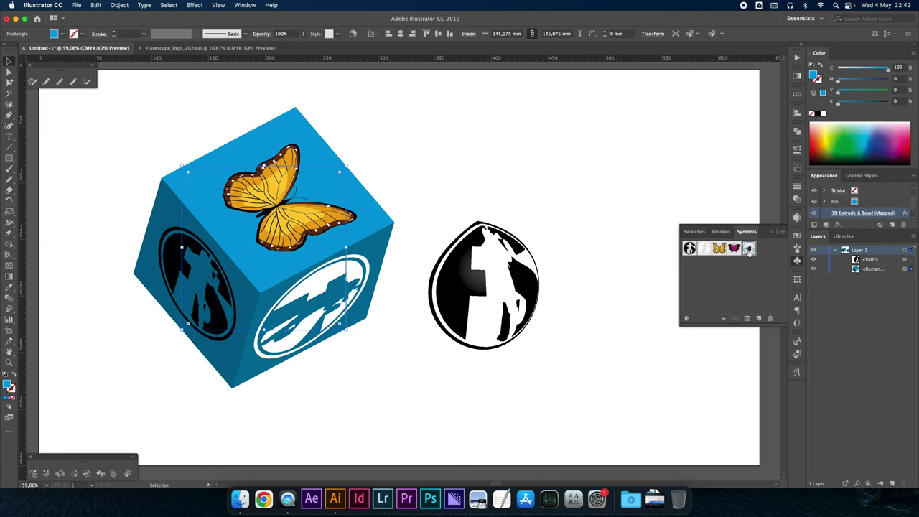
pyautogui.click(606, 215)
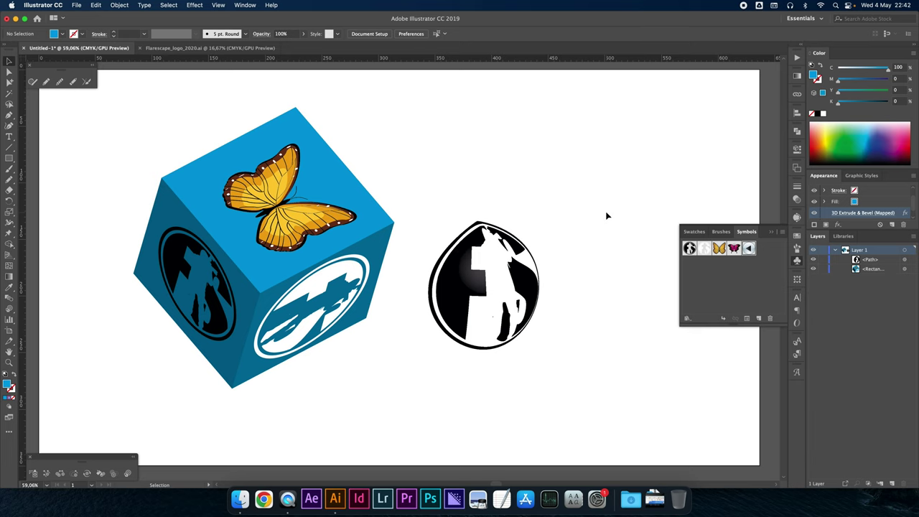
# Step: Collapse the Symbols panel, then select and deselect the cube to view the finished cube beside the logo sphere
pyautogui.click(772, 234)
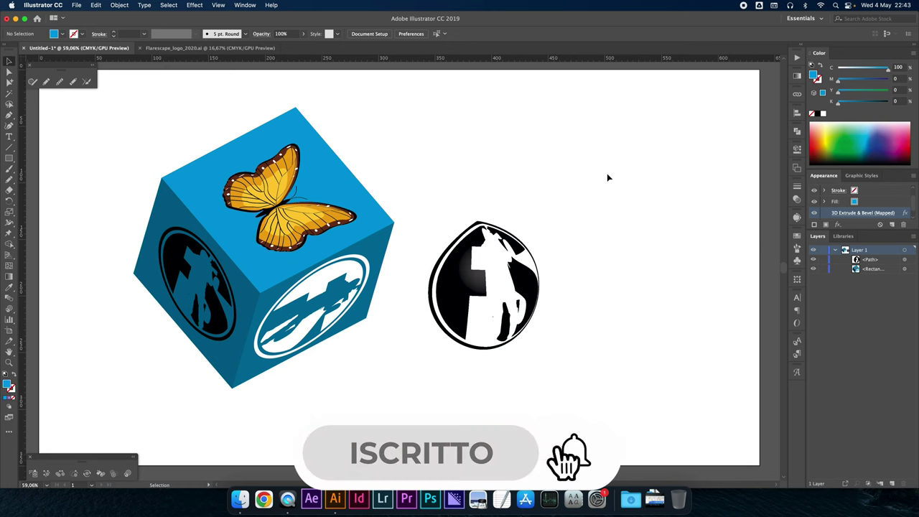
pyautogui.click(366, 229)
pyautogui.click(502, 188)
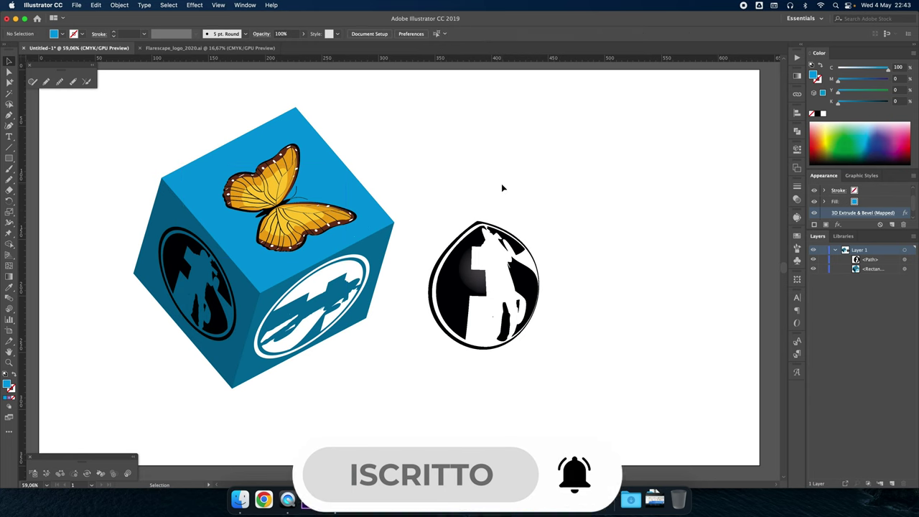